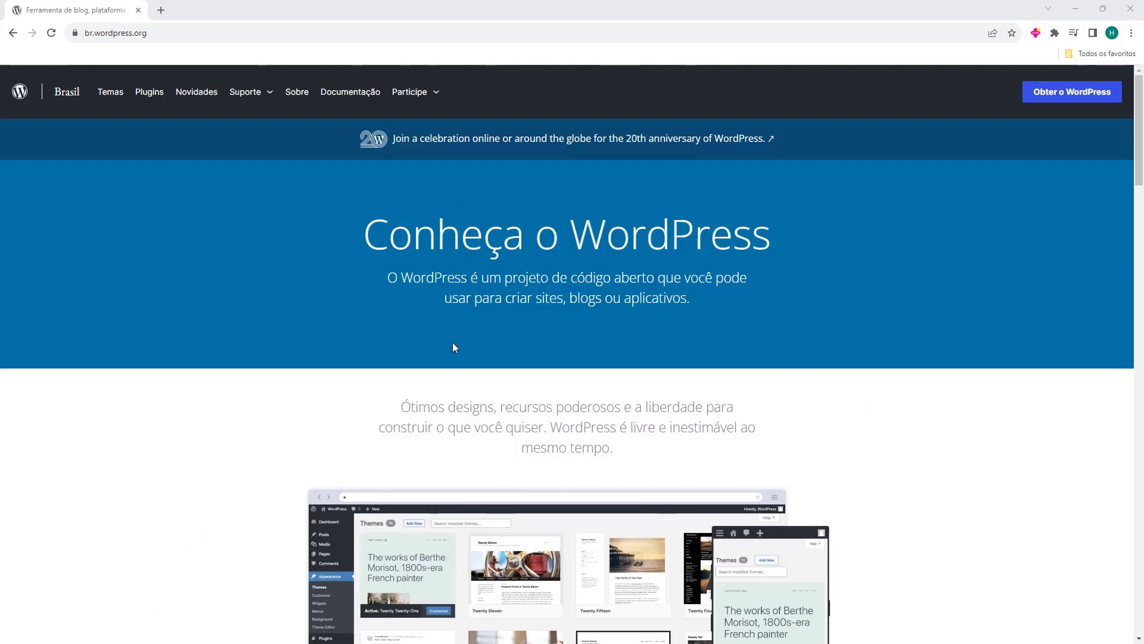
Look through the Brazilian WordPress.org homepage, including its showcased sites, feature list and community section
scroll(348, 320, "down", 4)
scroll(333, 313, "down", 6)
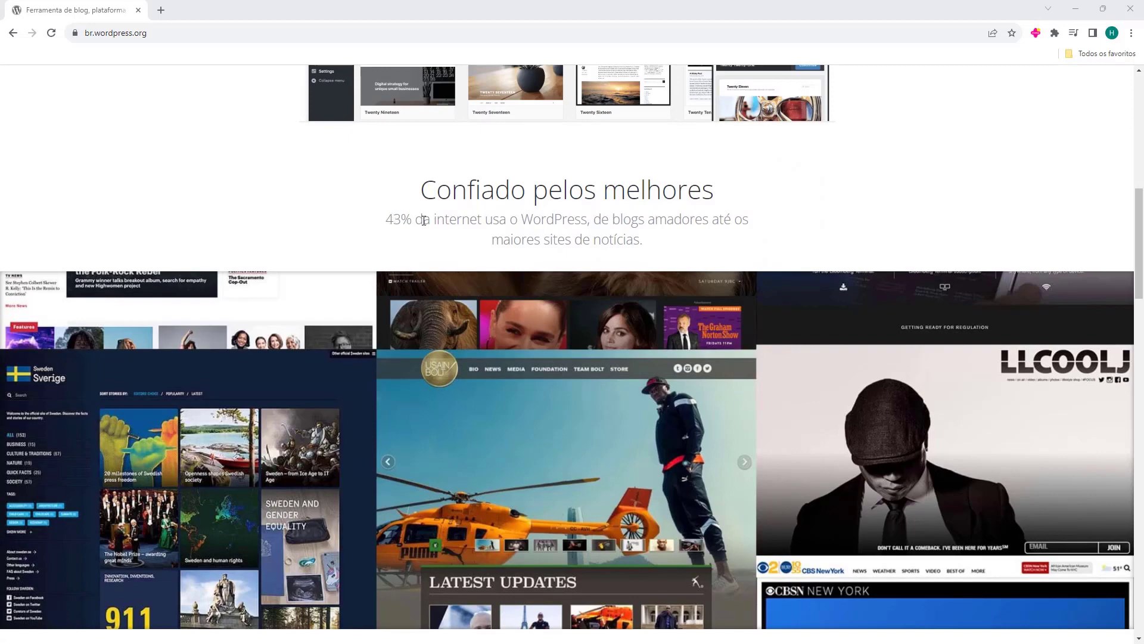
scroll(422, 221, "down", 10)
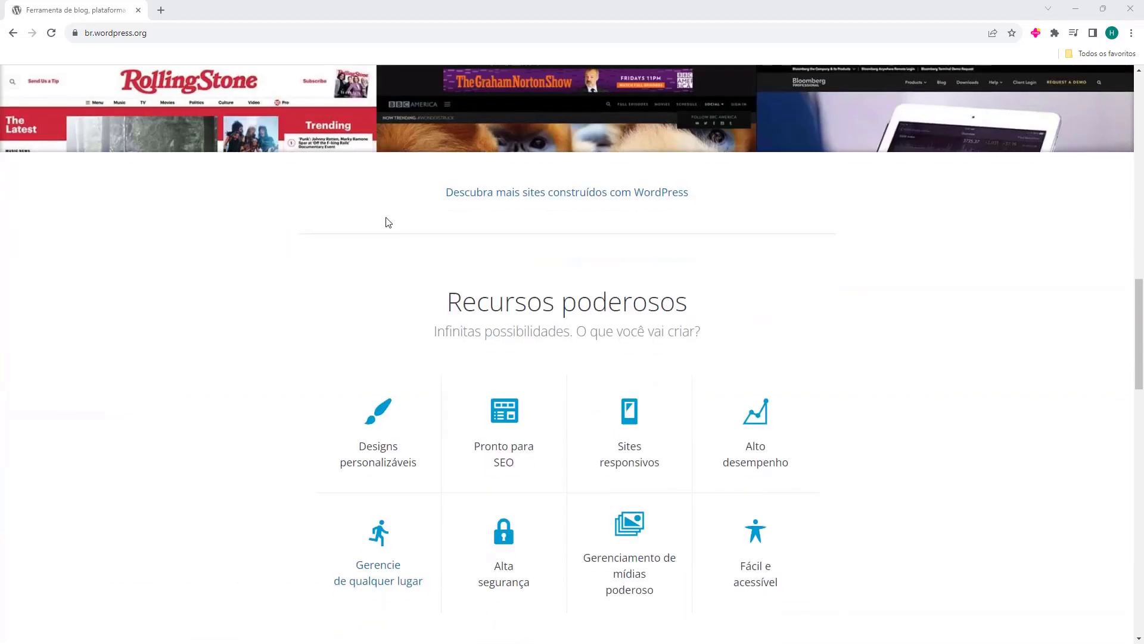
scroll(253, 196, "down", 10)
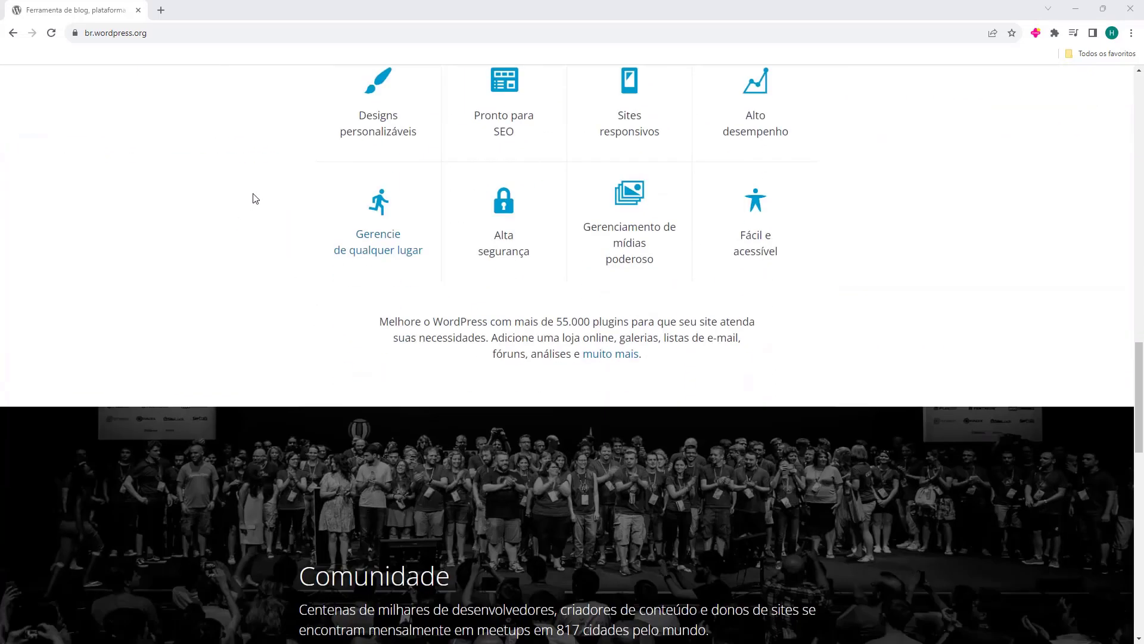
scroll(255, 198, "down", 6)
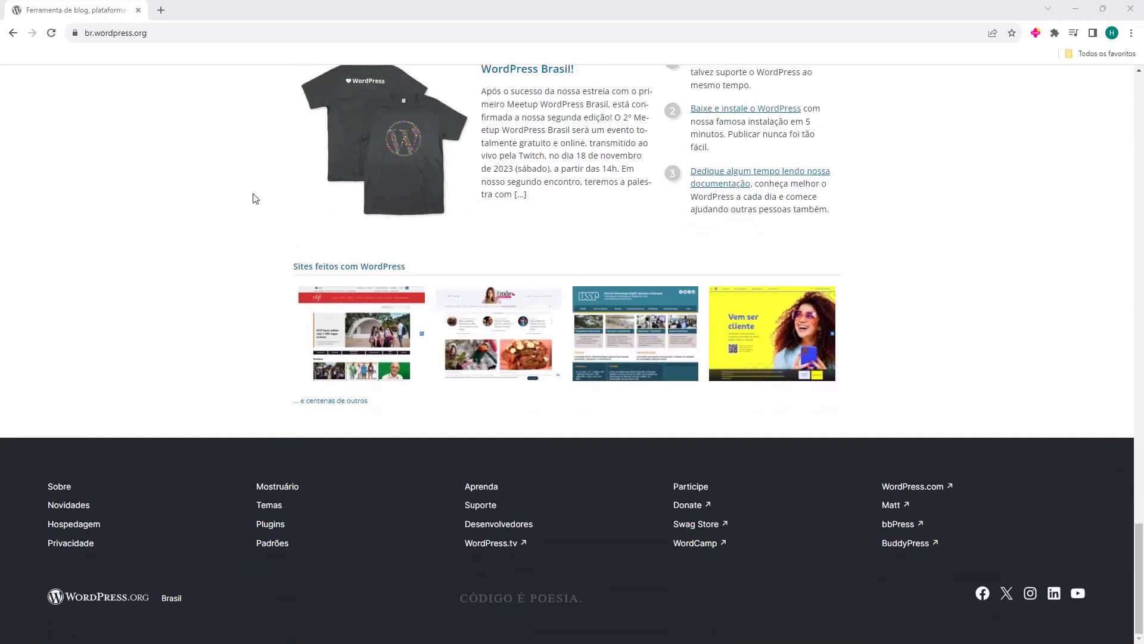
scroll(254, 197, "up", 5)
scroll(252, 200, "up", 20)
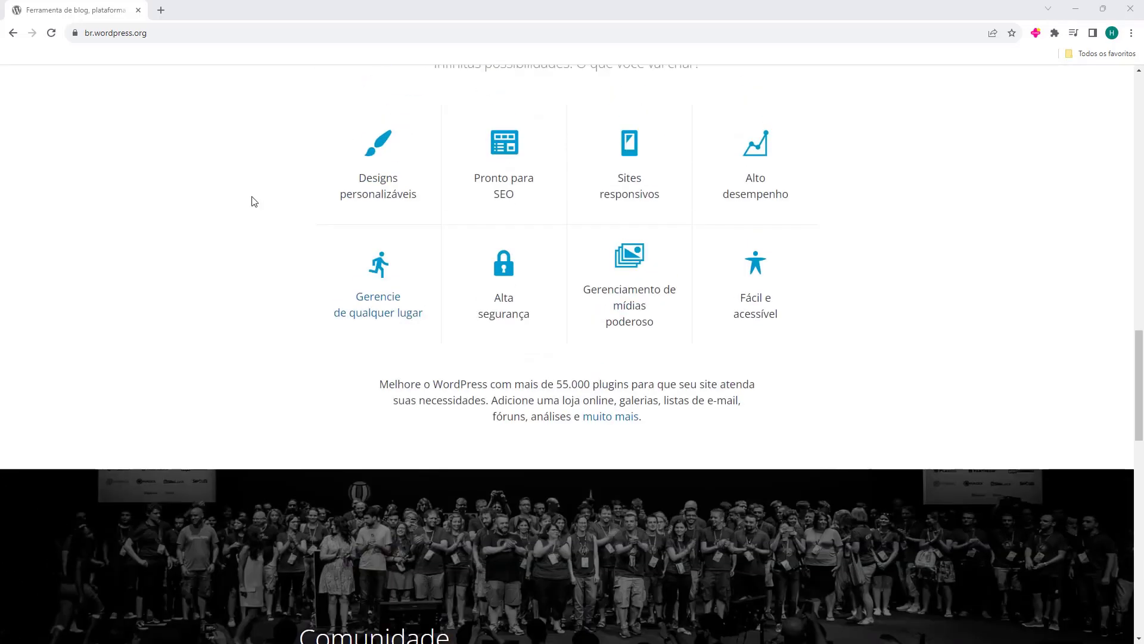
scroll(253, 206, "up", 3)
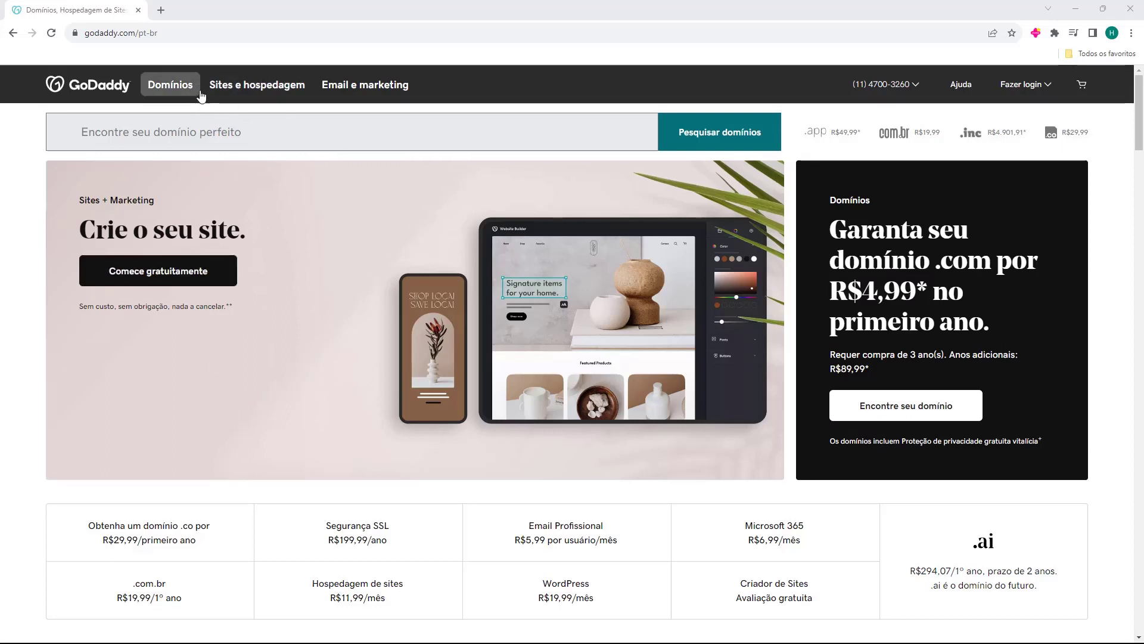
Open GoDaddy's Hospedagem WordPress page and compare the Basic, Deluxe and Ultimate managed WordPress plans
left_click(252, 89)
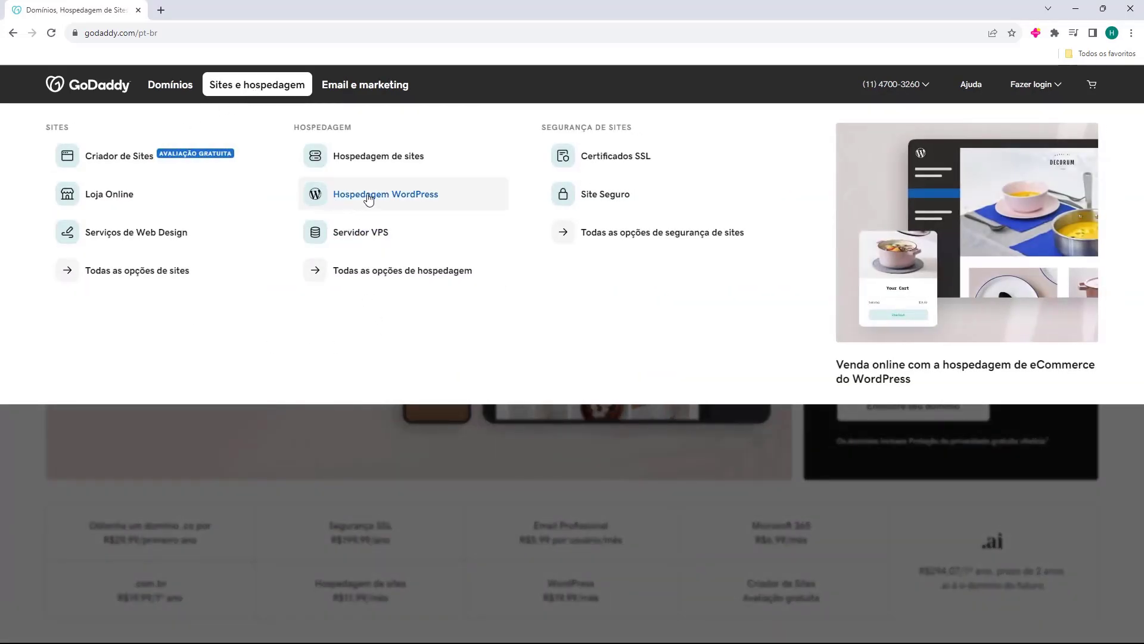
left_click(398, 199)
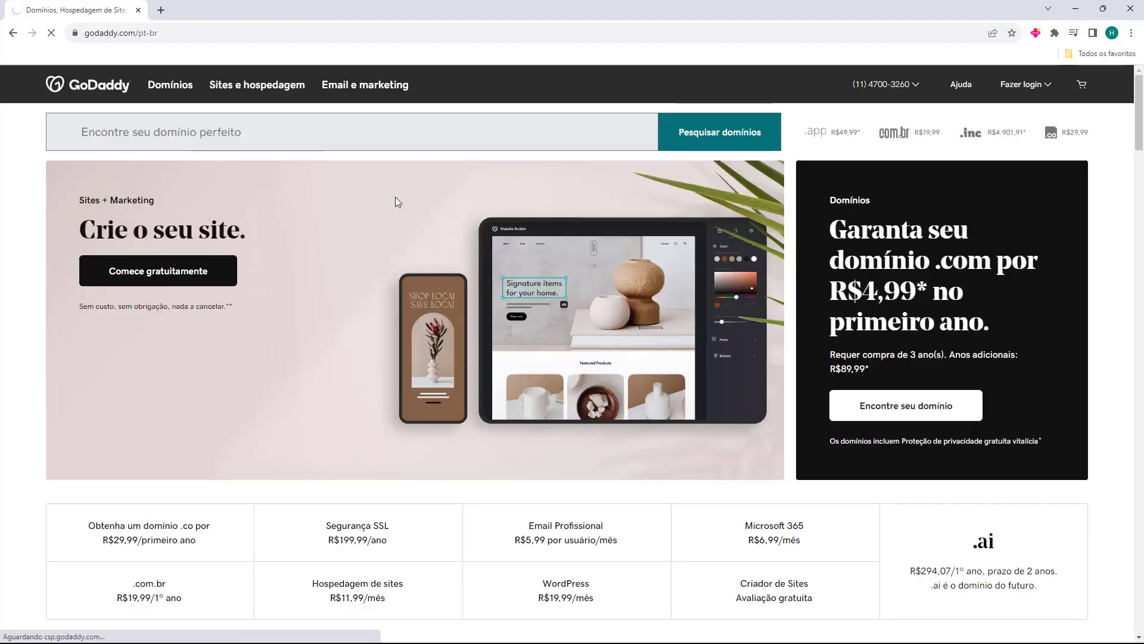
scroll(431, 309, "down", 6)
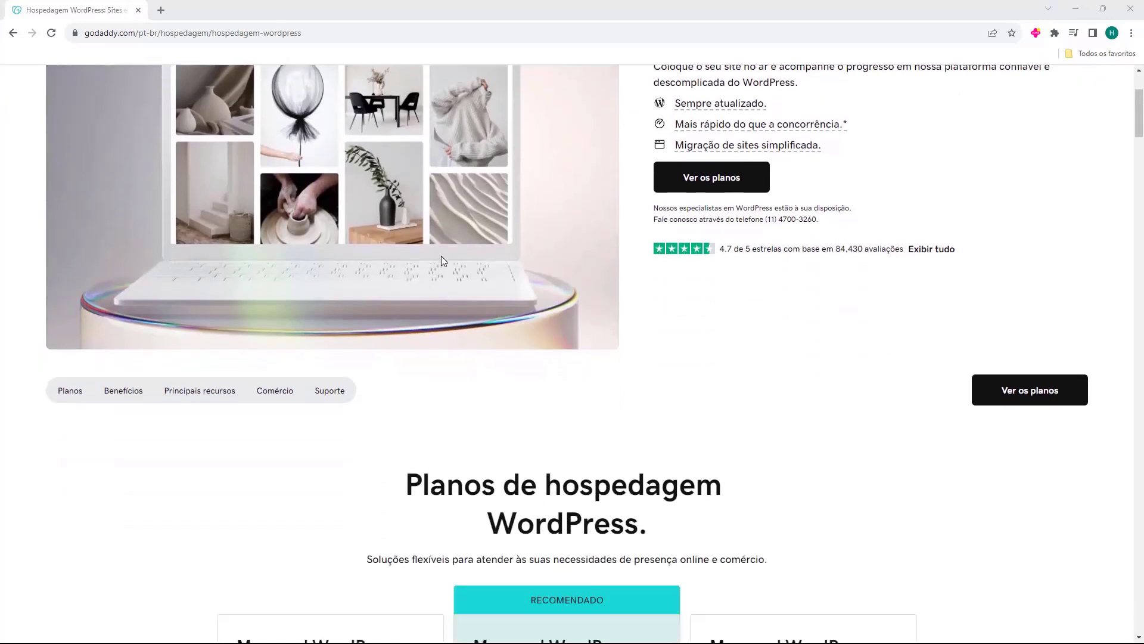
scroll(469, 246, "down", 5)
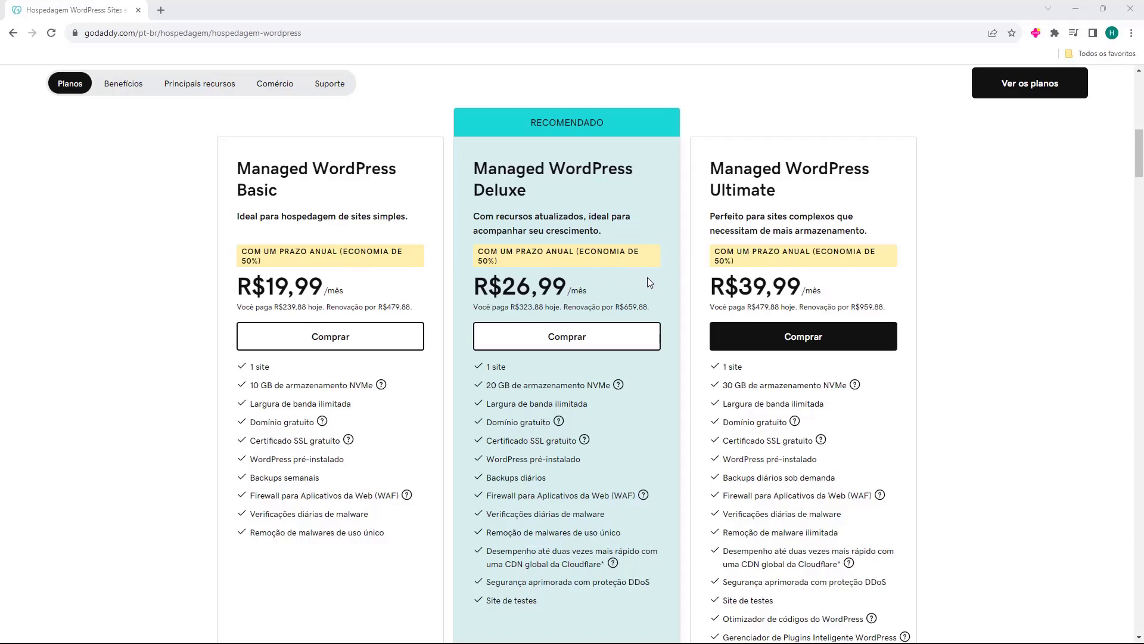
scroll(648, 277, "down", 1)
scroll(633, 281, "up", 1)
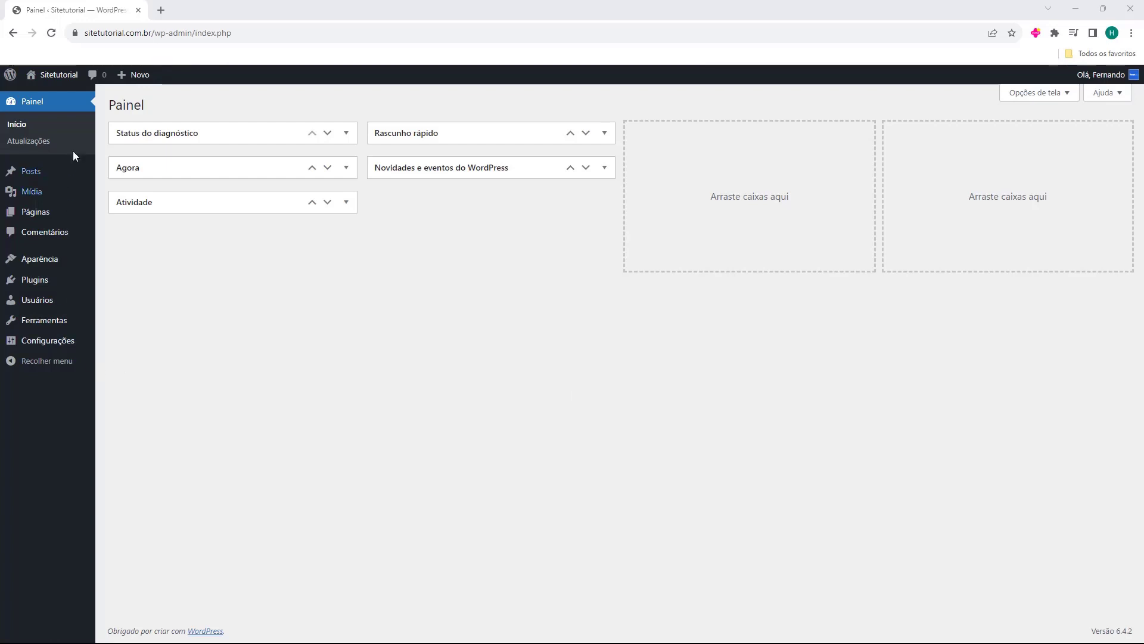
Open the site's page for adding themes and browse the popular WordPress themes
mouse_move(58, 264)
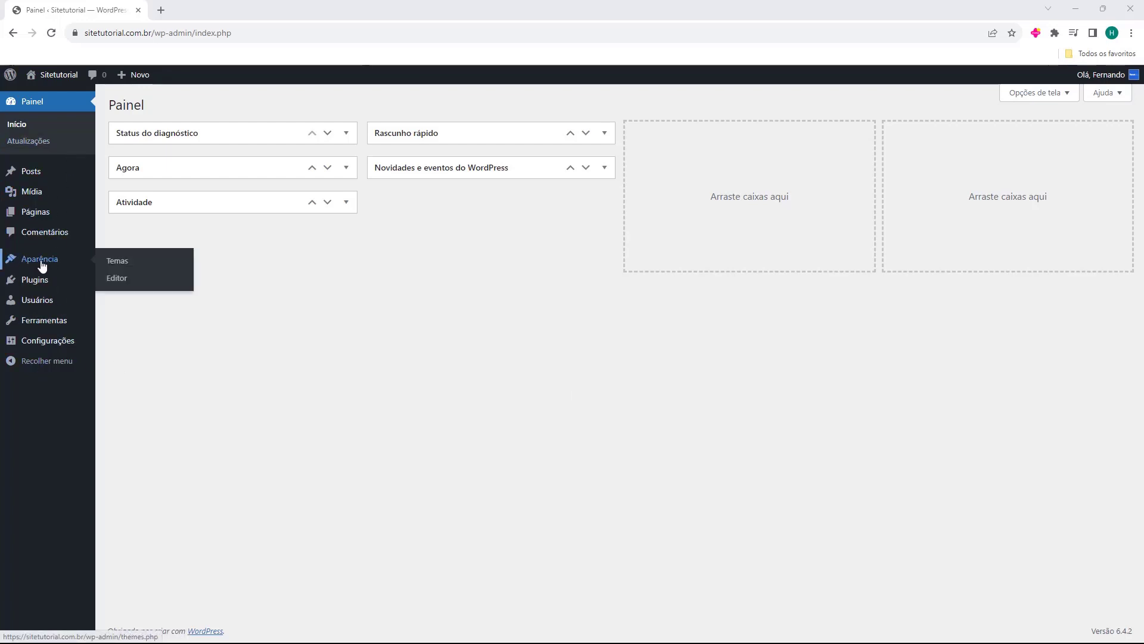
left_click(42, 266)
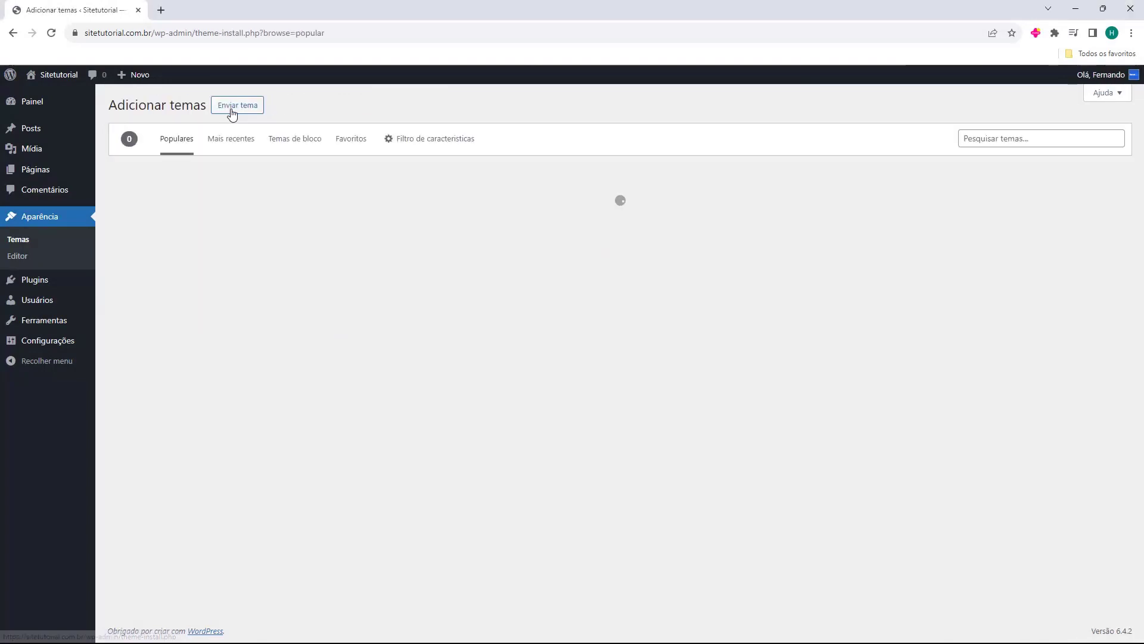
scroll(655, 253, "down", 12)
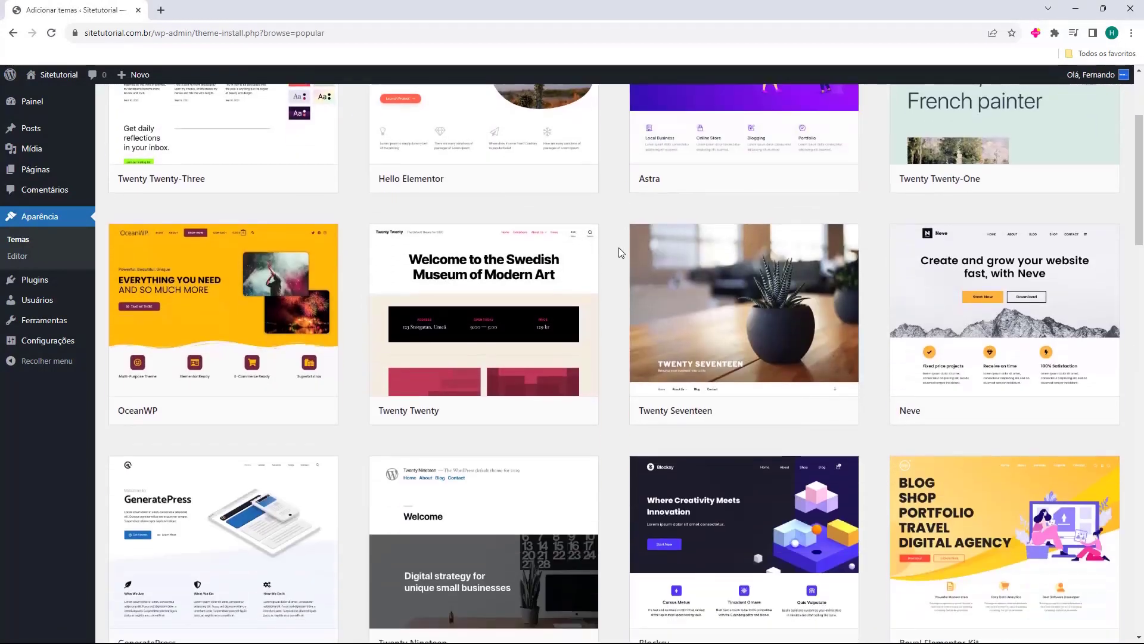
scroll(605, 249, "down", 15)
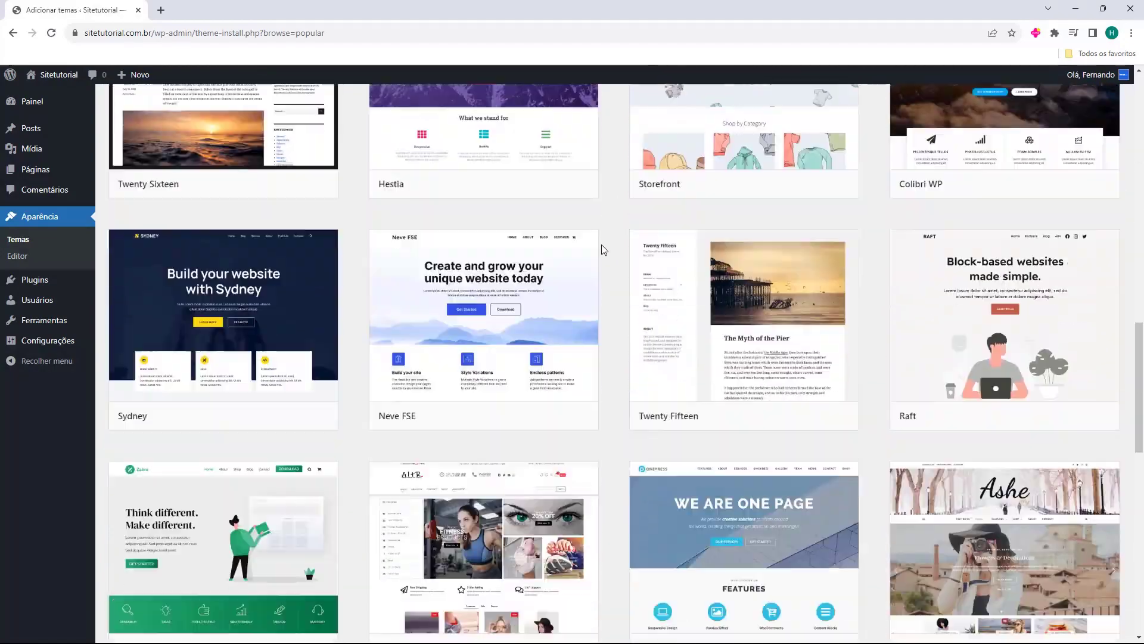
scroll(602, 249, "down", 20)
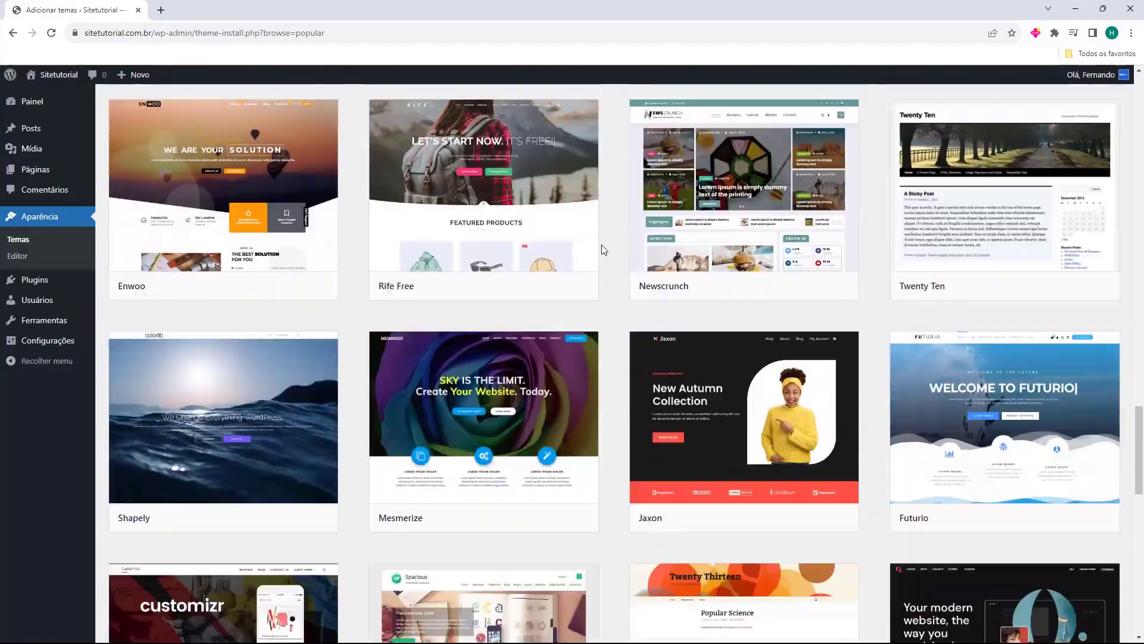
scroll(605, 244, "down", 12)
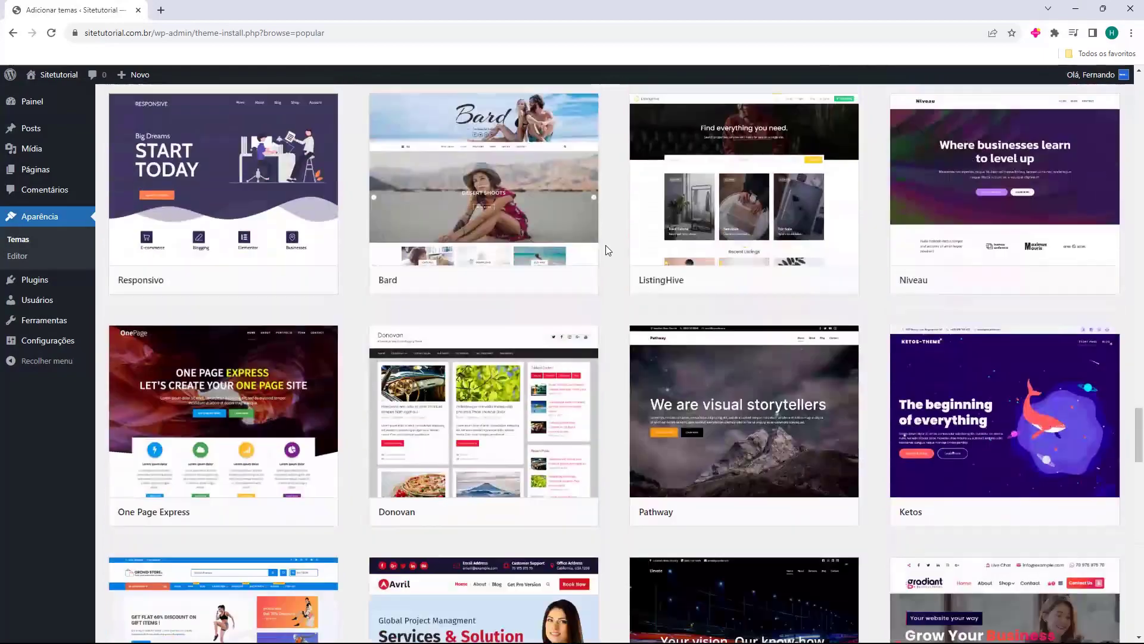
scroll(605, 246, "down", 5)
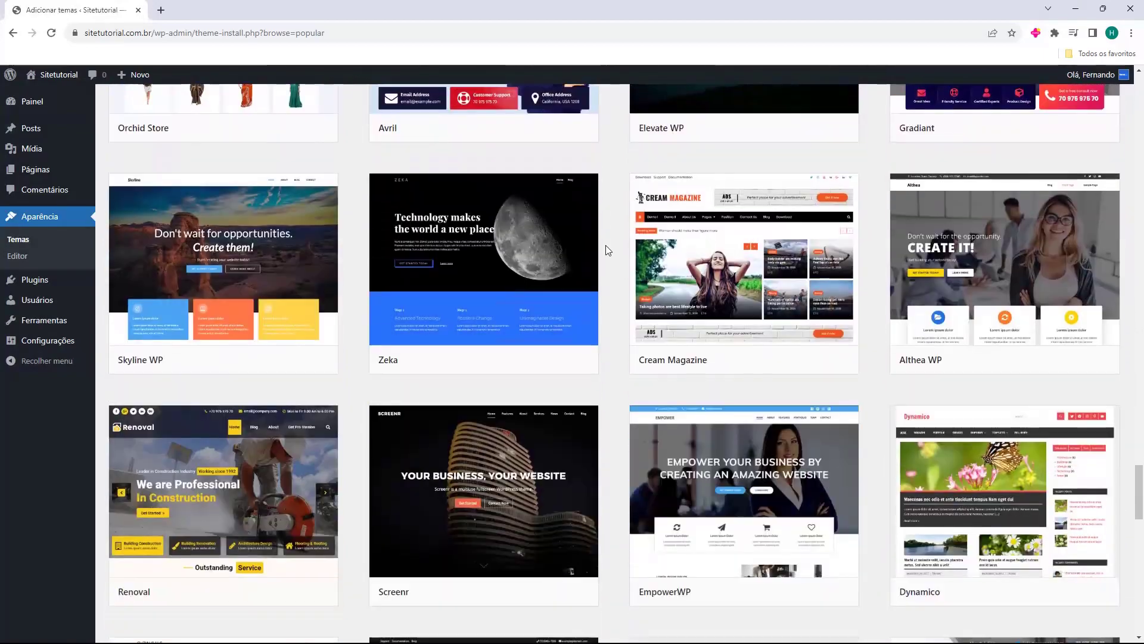
scroll(606, 246, "up", 20)
scroll(611, 254, "up", 20)
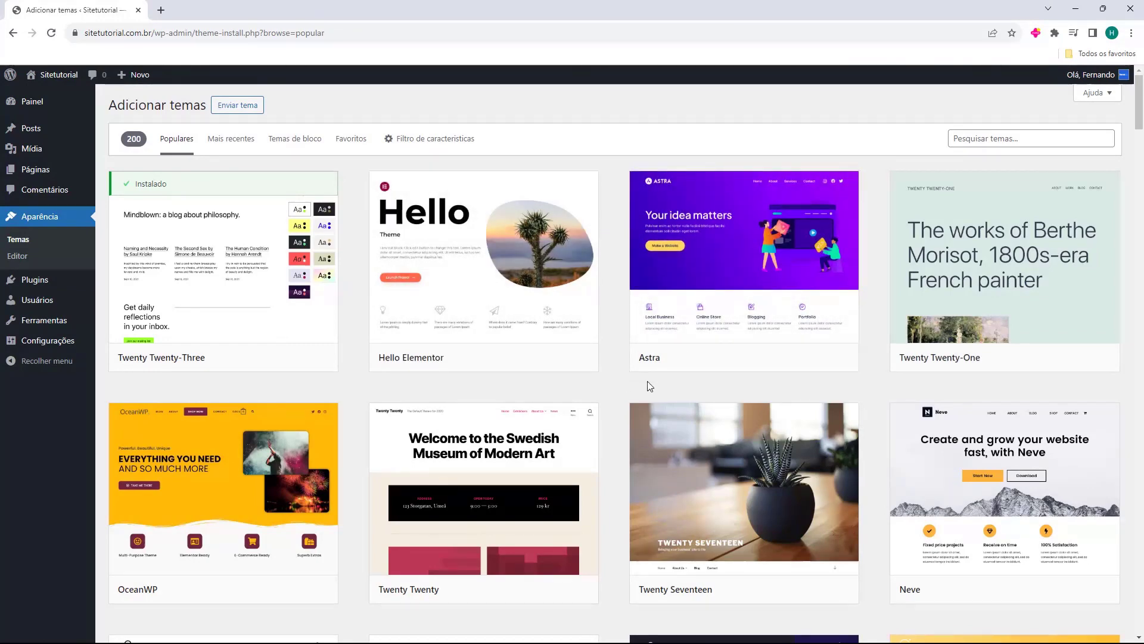
mouse_move(288, 505)
mouse_move(636, 323)
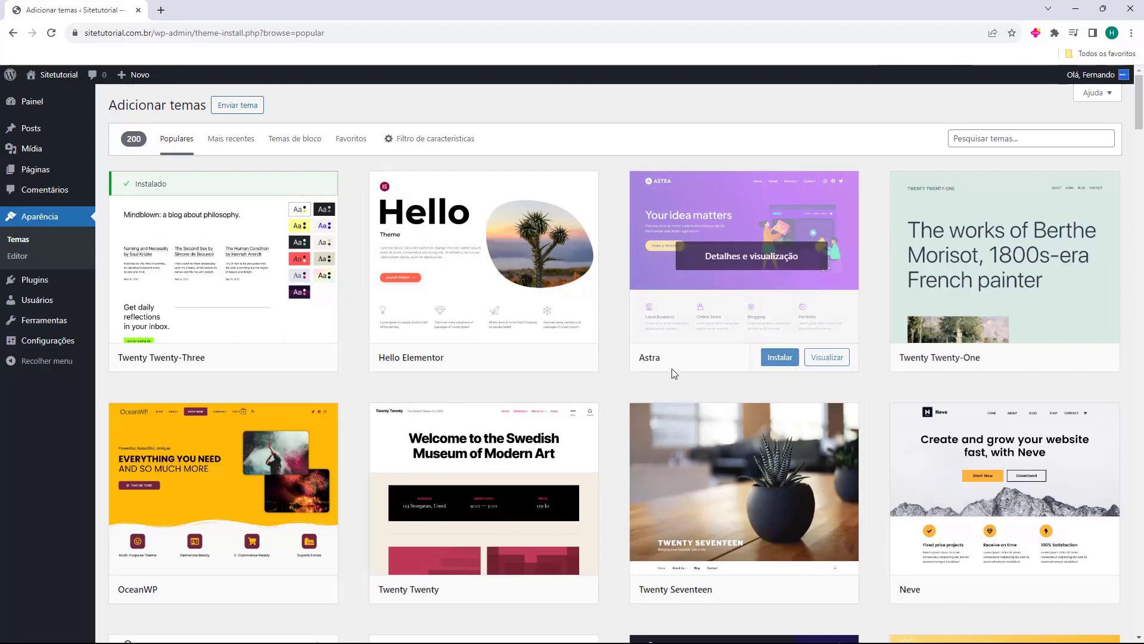
Search the theme library for "astra", then install and activate the Astra theme
left_click(963, 139)
type("astra")
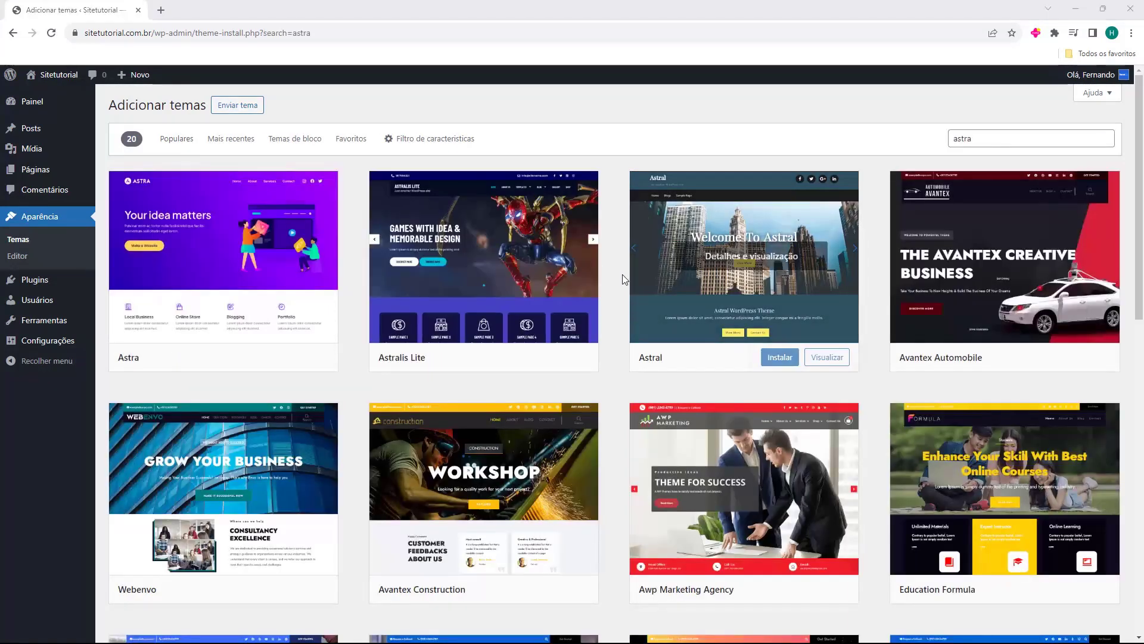
mouse_move(302, 299)
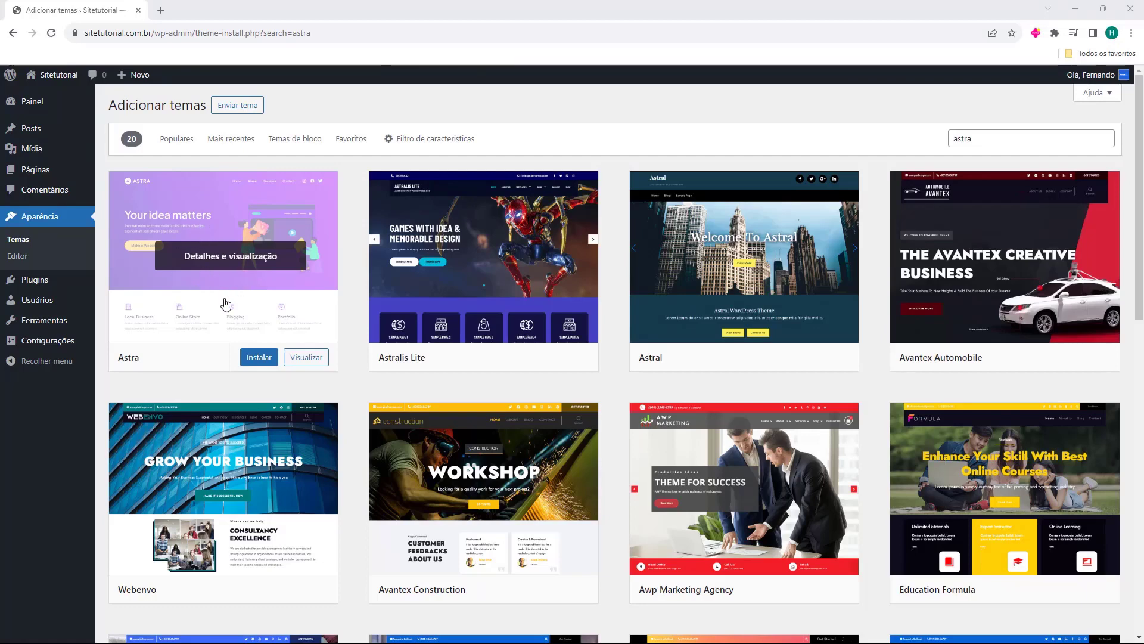
left_click(257, 360)
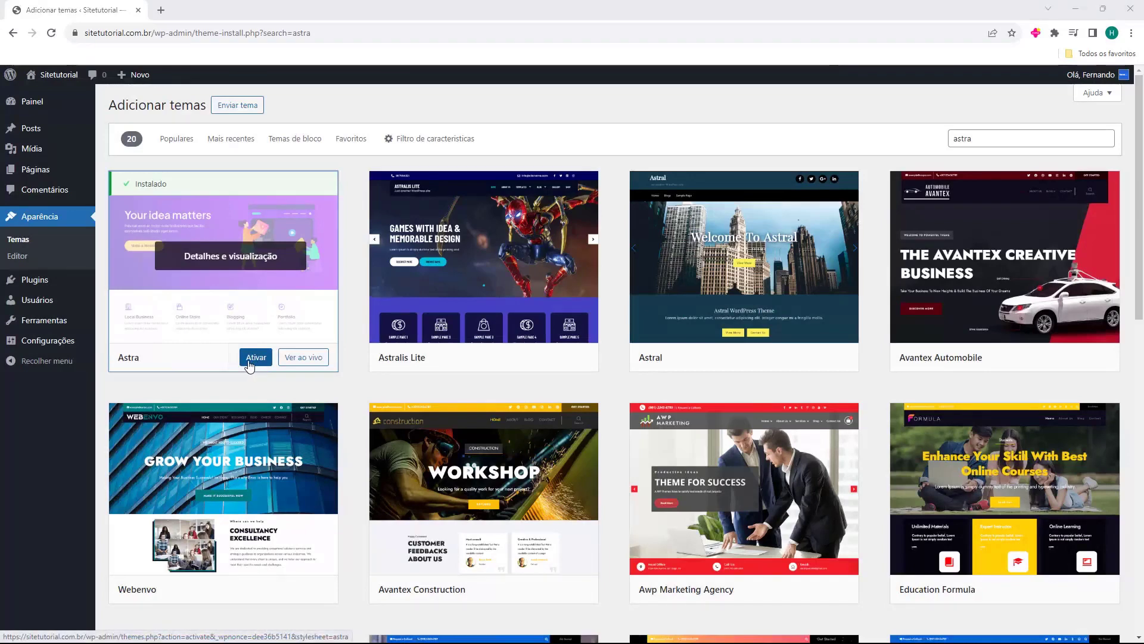
left_click(255, 358)
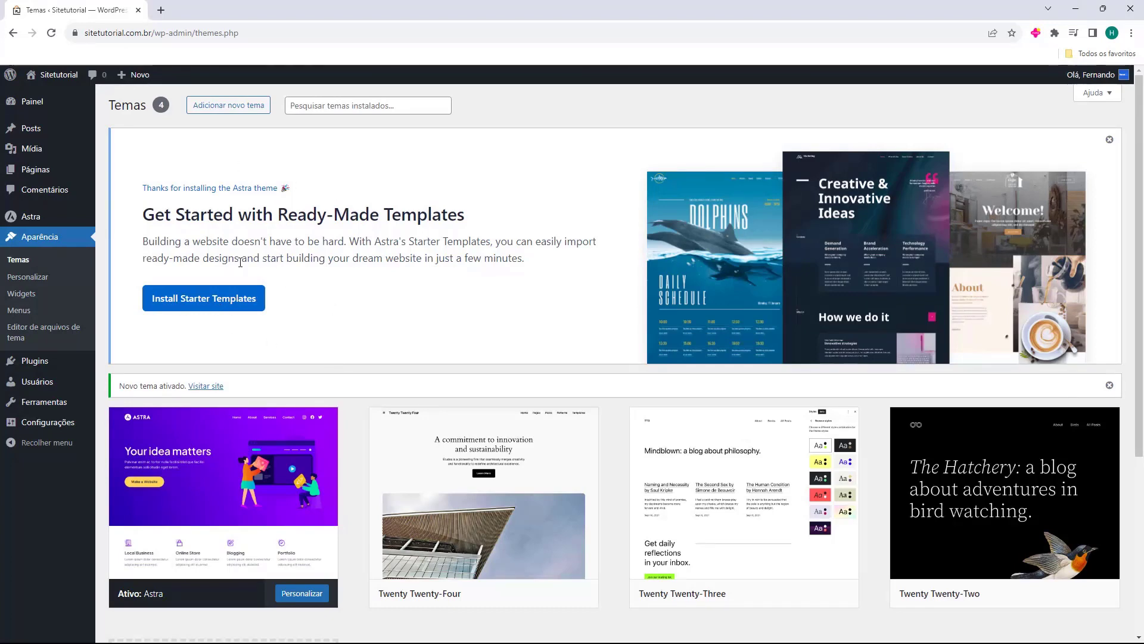
Review the Astra theme's dashboard, then install and activate its Starter Templates plugin
mouse_move(48, 225)
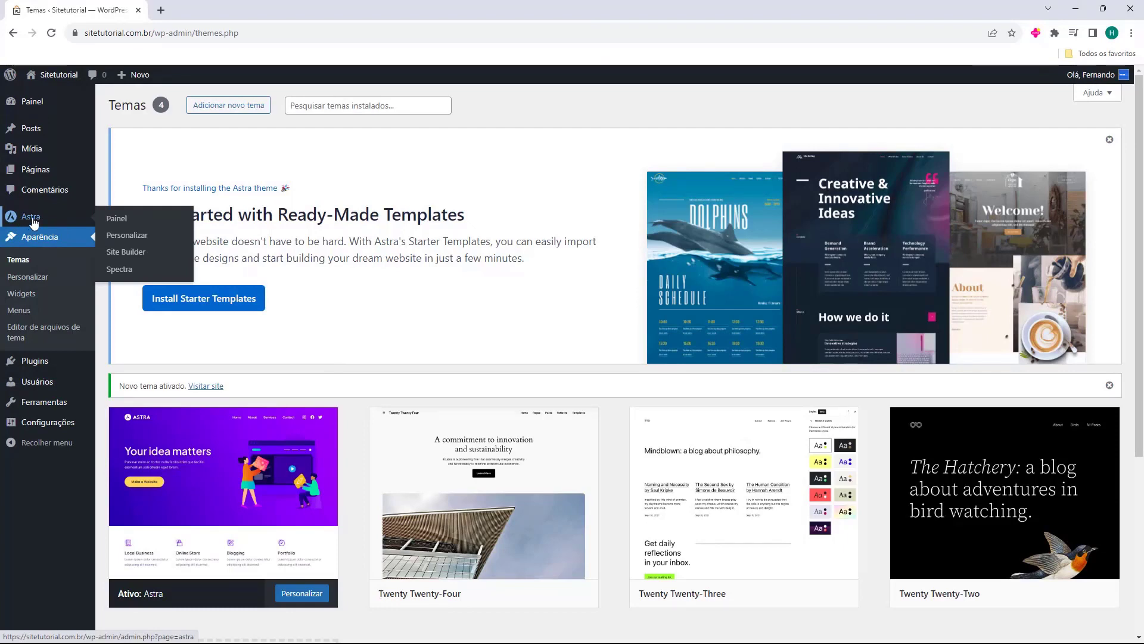
left_click(32, 222)
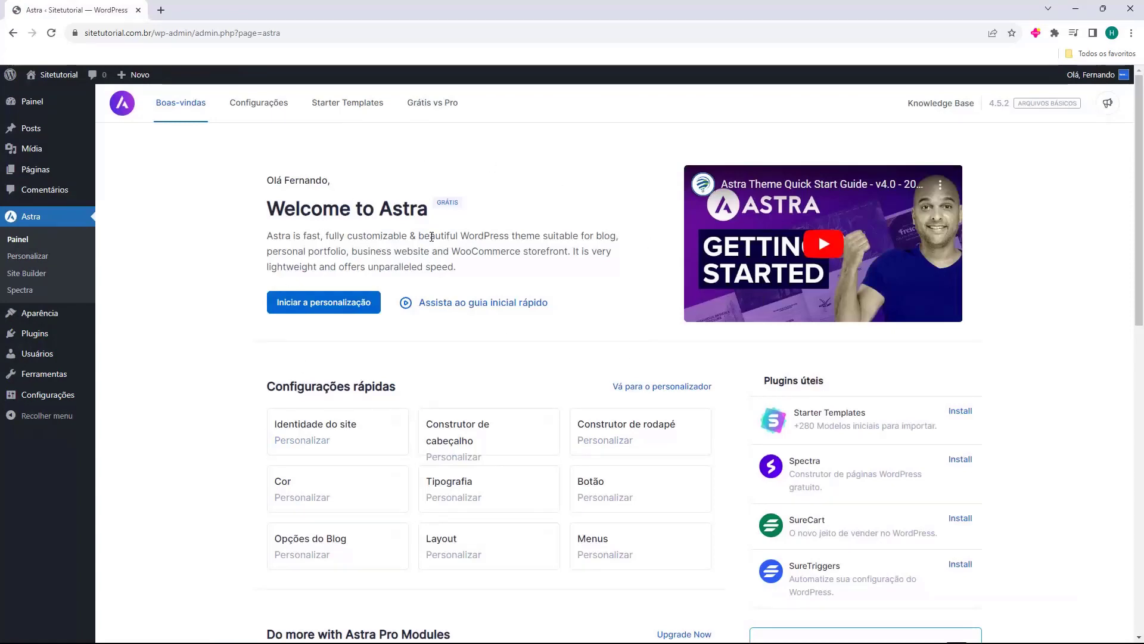
scroll(425, 248, "down", 5)
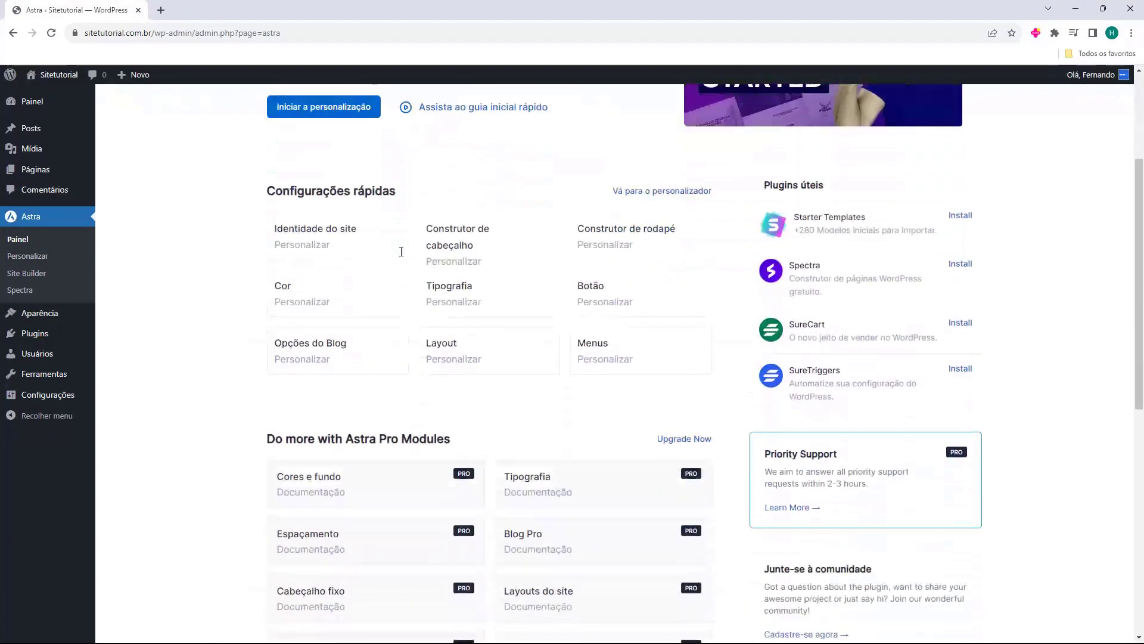
scroll(400, 255, "up", 6)
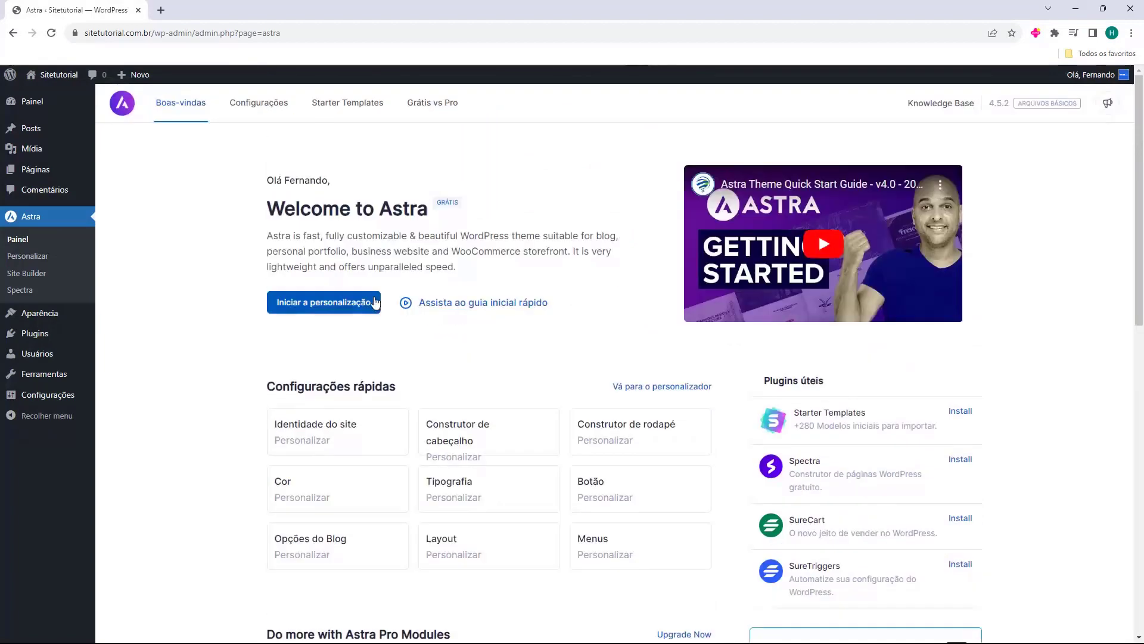
left_click(351, 111)
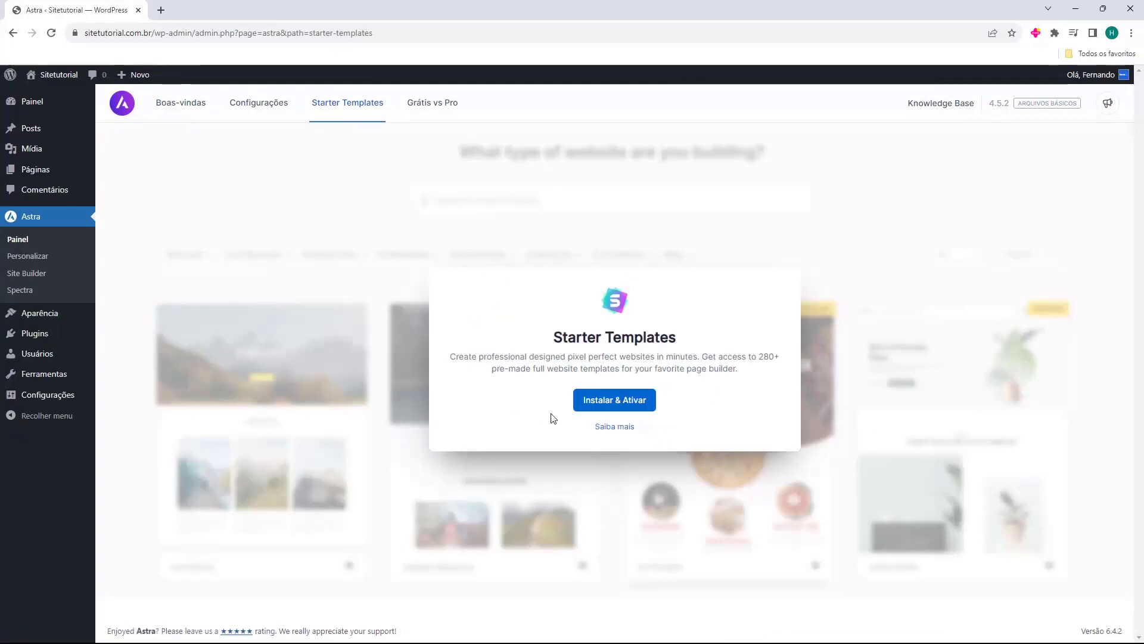
left_click(607, 410)
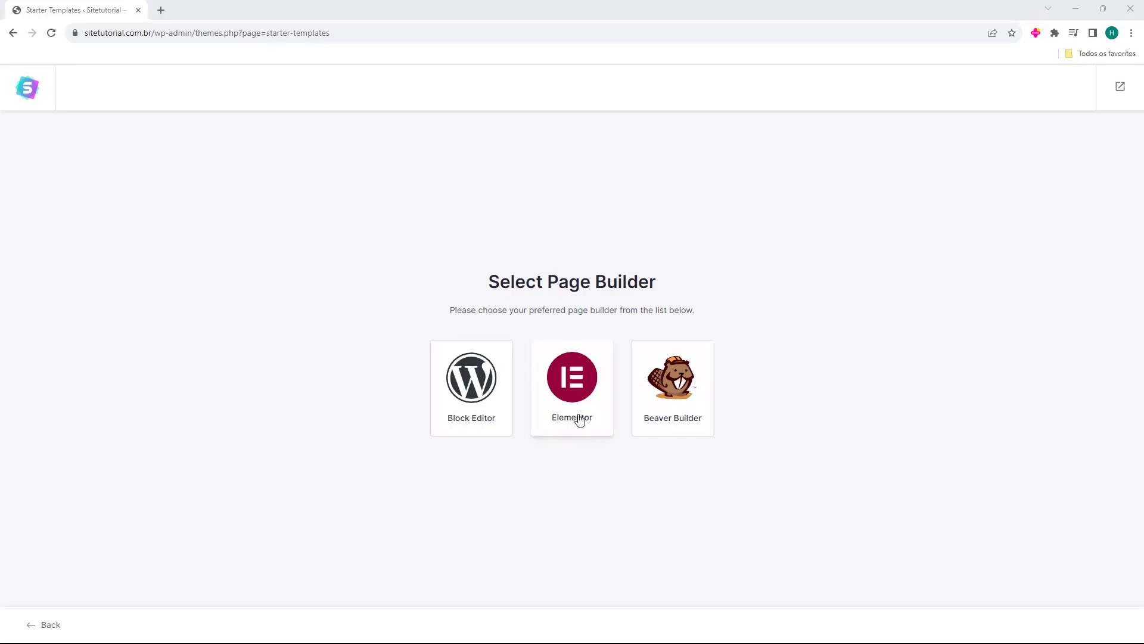
Choose Elementor as the page builder and browse the free and premium starter templates
left_click(566, 383)
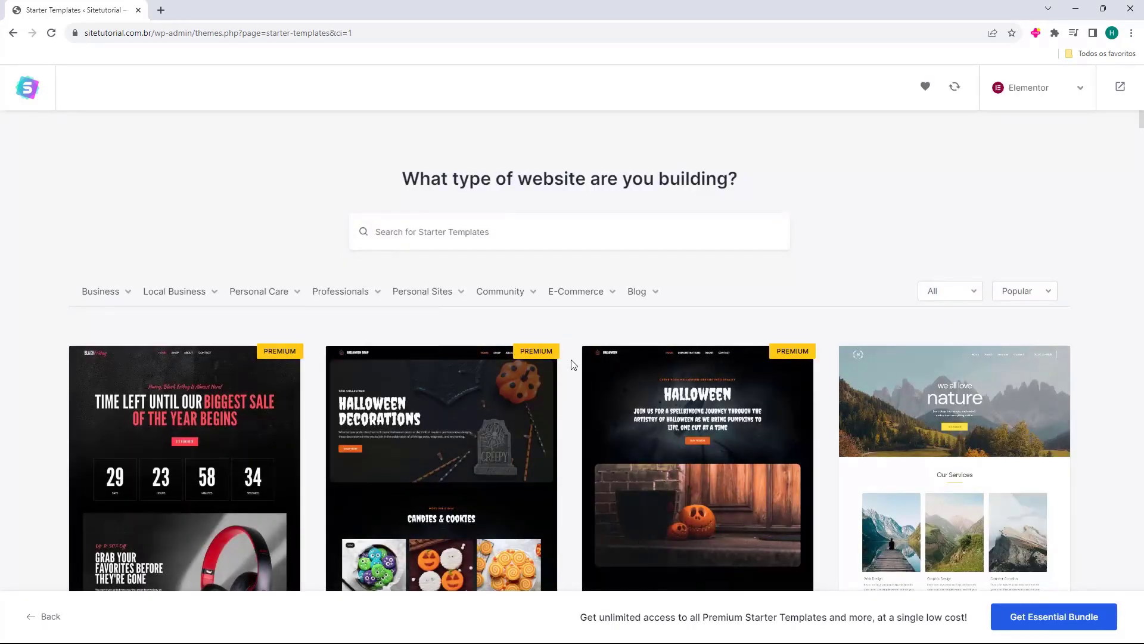
scroll(570, 359, "down", 5)
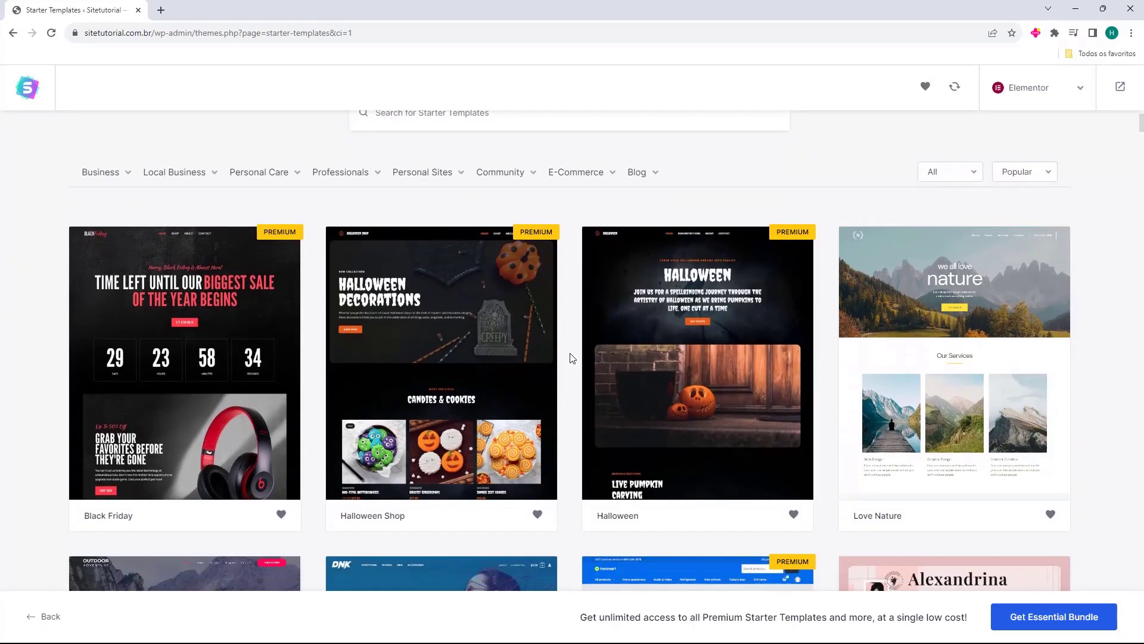
scroll(570, 357, "up", 5)
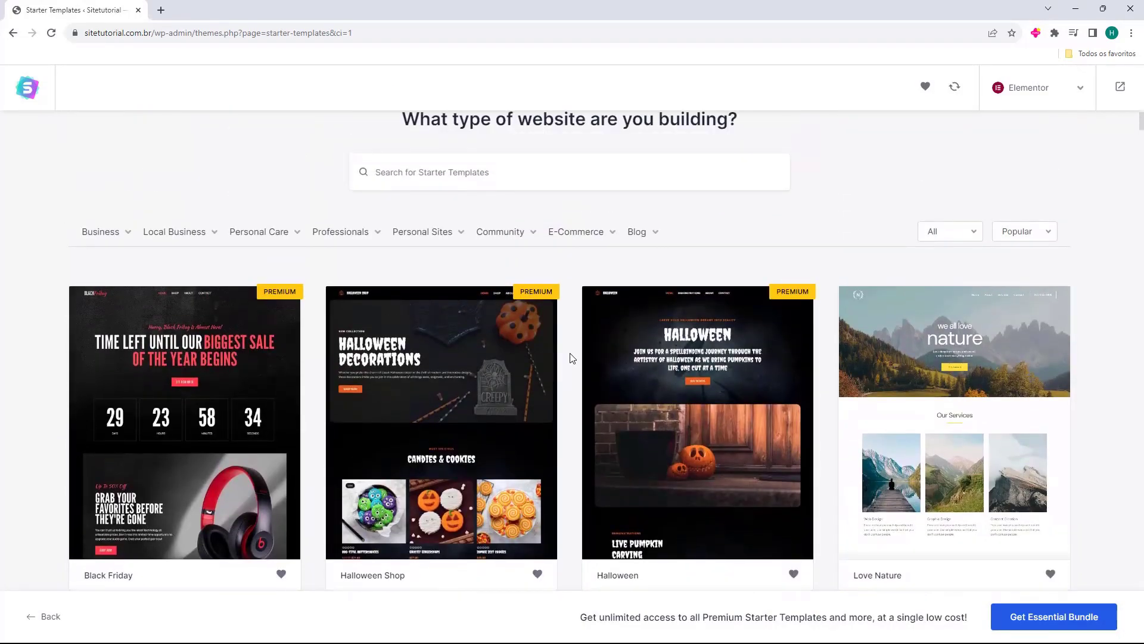
scroll(576, 363, "down", 6)
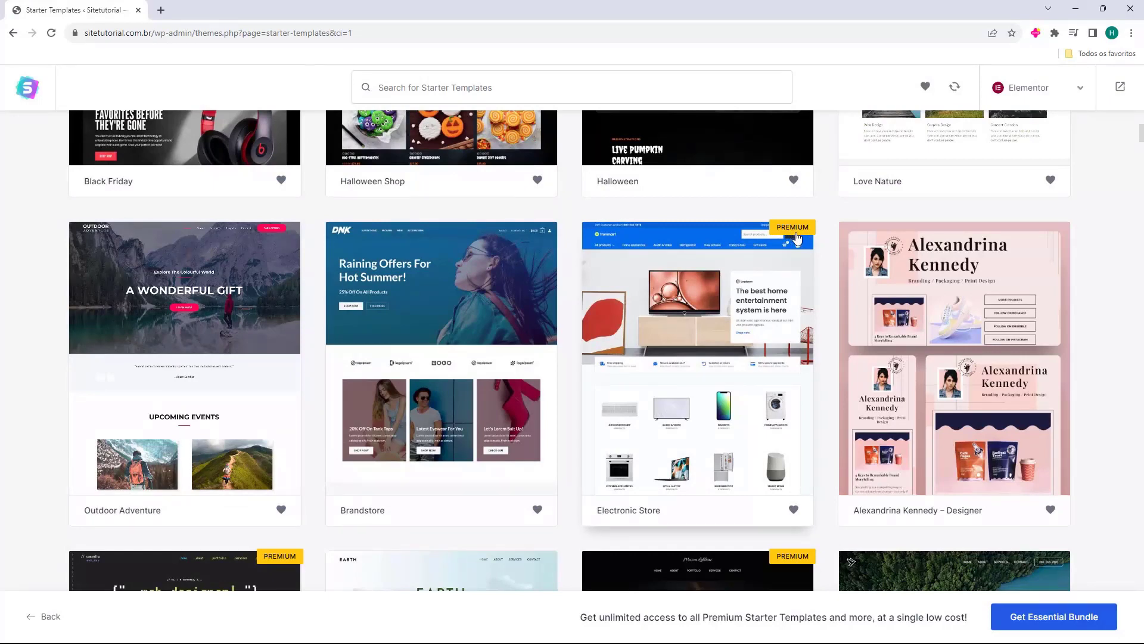
scroll(791, 239, "up", 3)
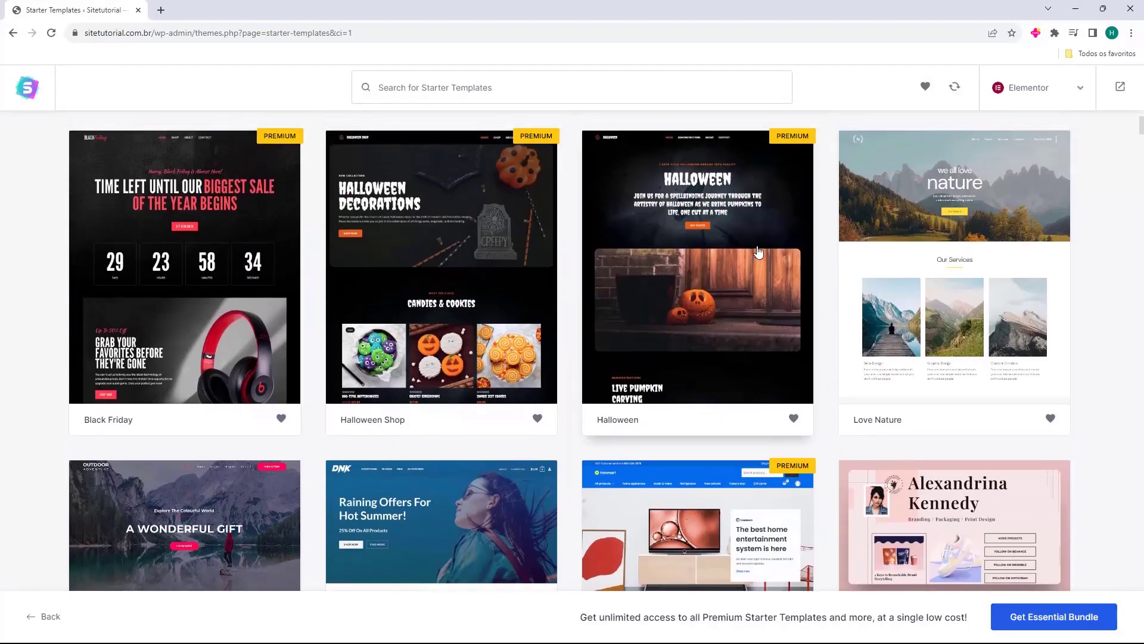
Browse the Elementor starter template gallery and select the Local Business template
scroll(902, 191, "down", 5)
scroll(918, 218, "down", 10)
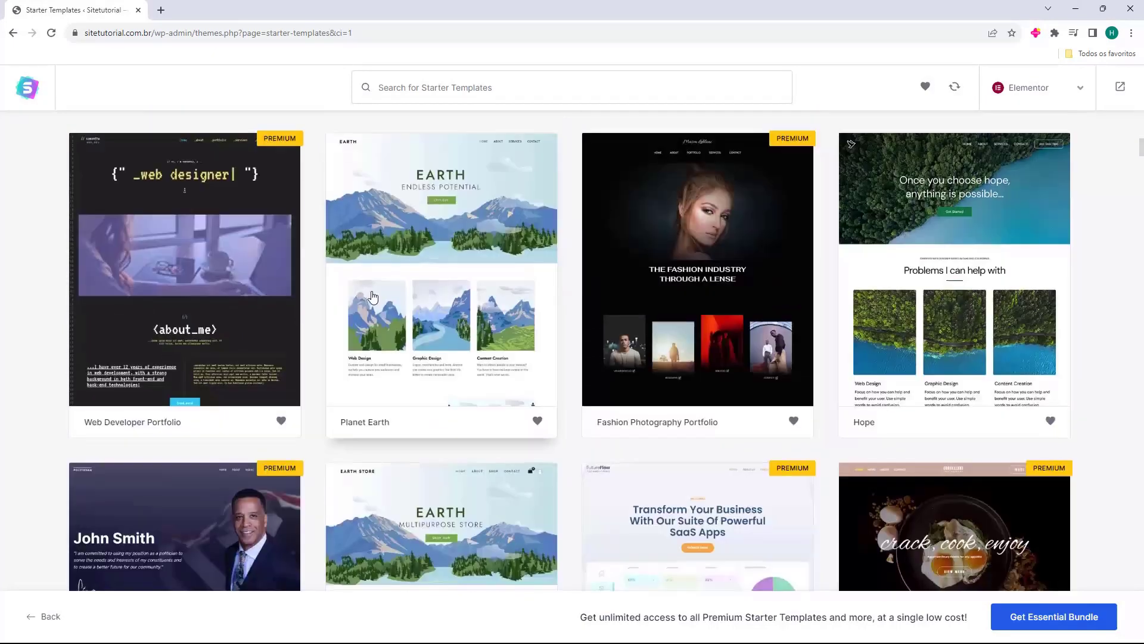
scroll(386, 289, "down", 16)
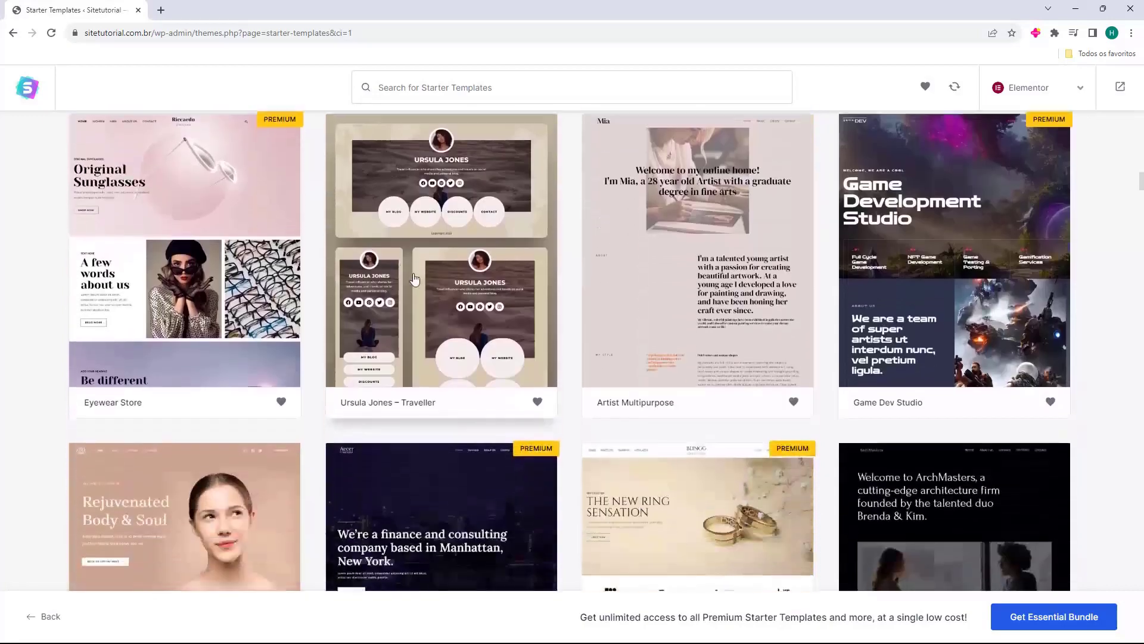
scroll(534, 238, "down", 7)
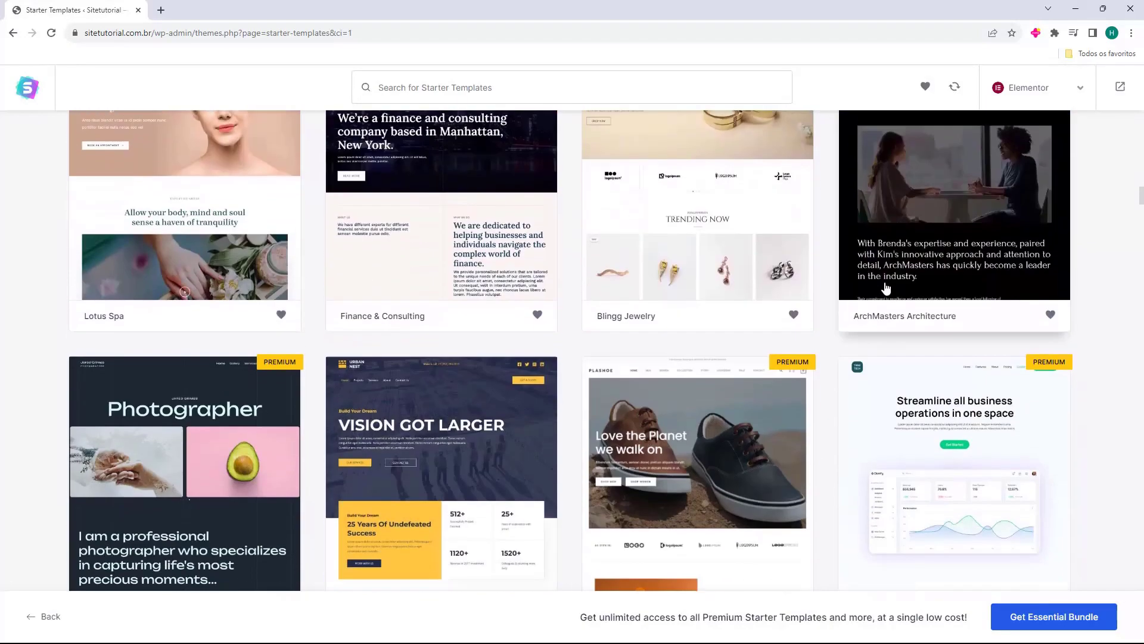
scroll(536, 172, "up", 1)
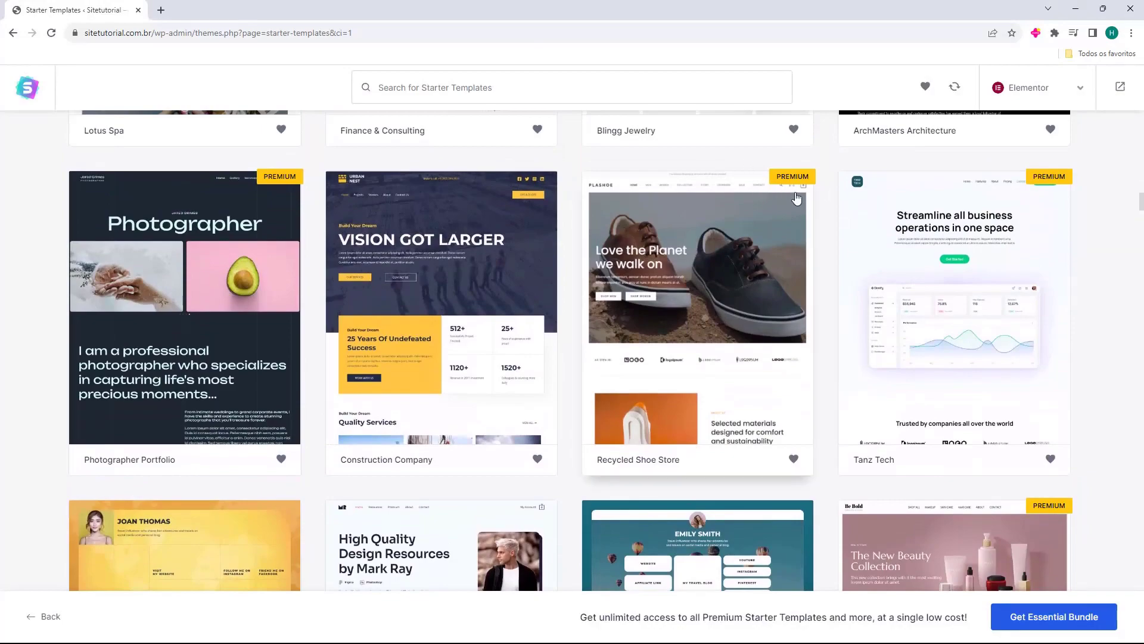
scroll(739, 238, "down", 17)
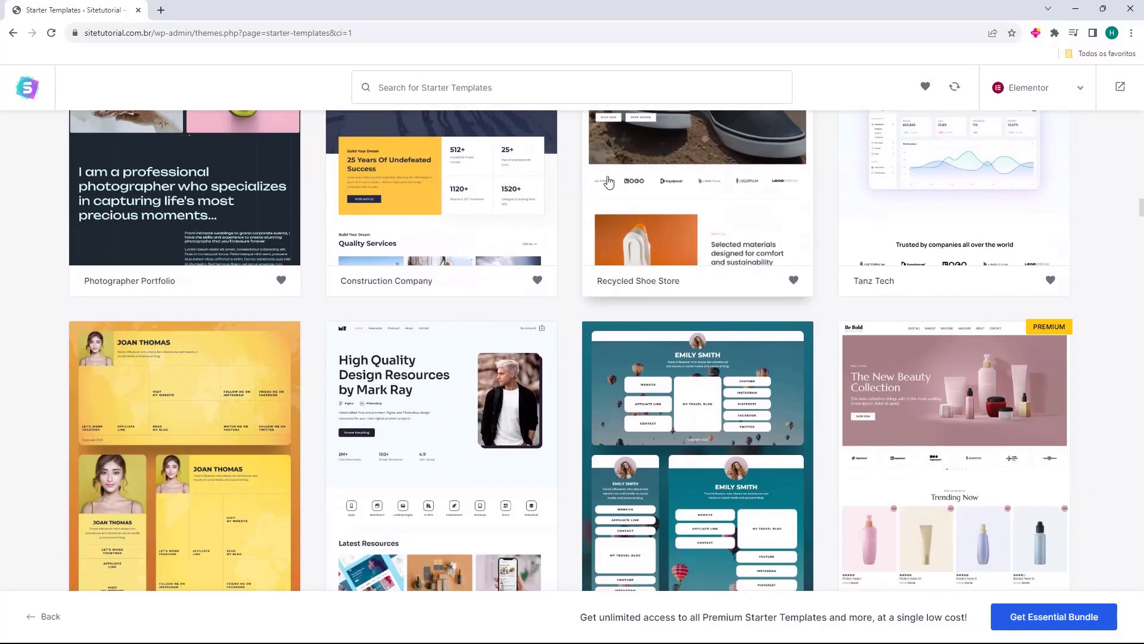
scroll(578, 181, "down", 15)
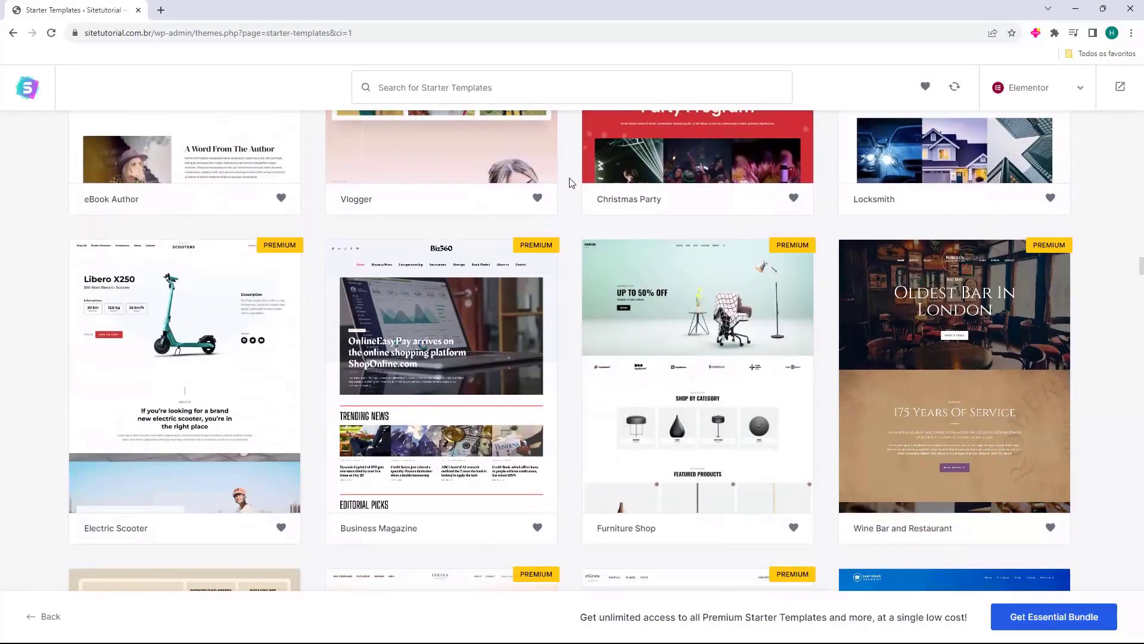
scroll(571, 183, "down", 4)
scroll(566, 181, "down", 19)
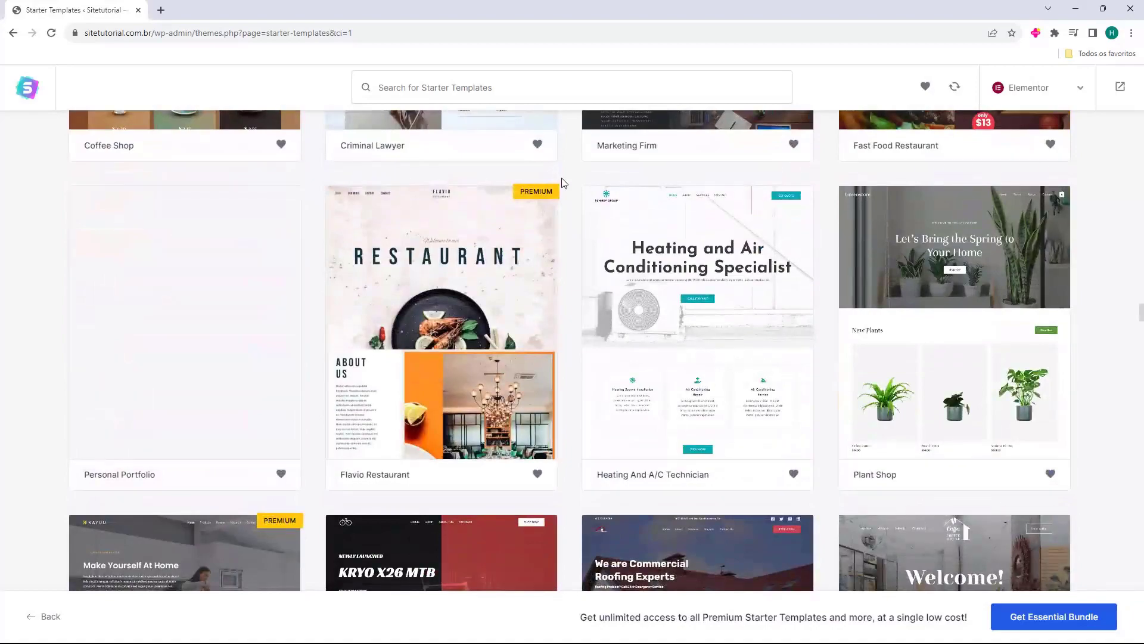
scroll(562, 182, "down", 12)
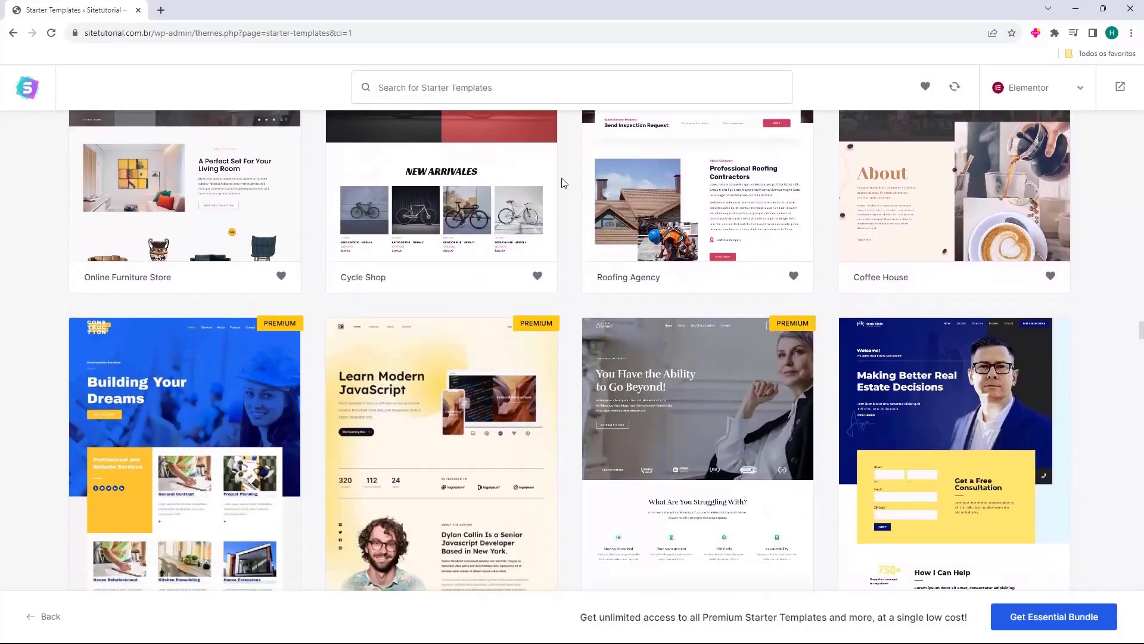
scroll(559, 183, "down", 16)
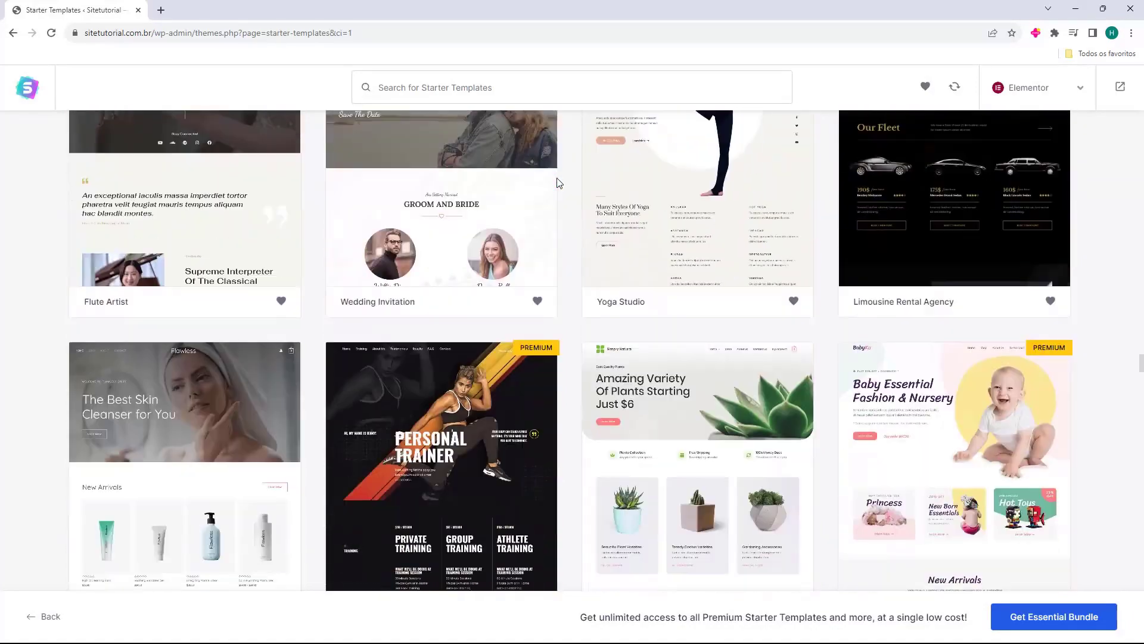
scroll(566, 183, "down", 5)
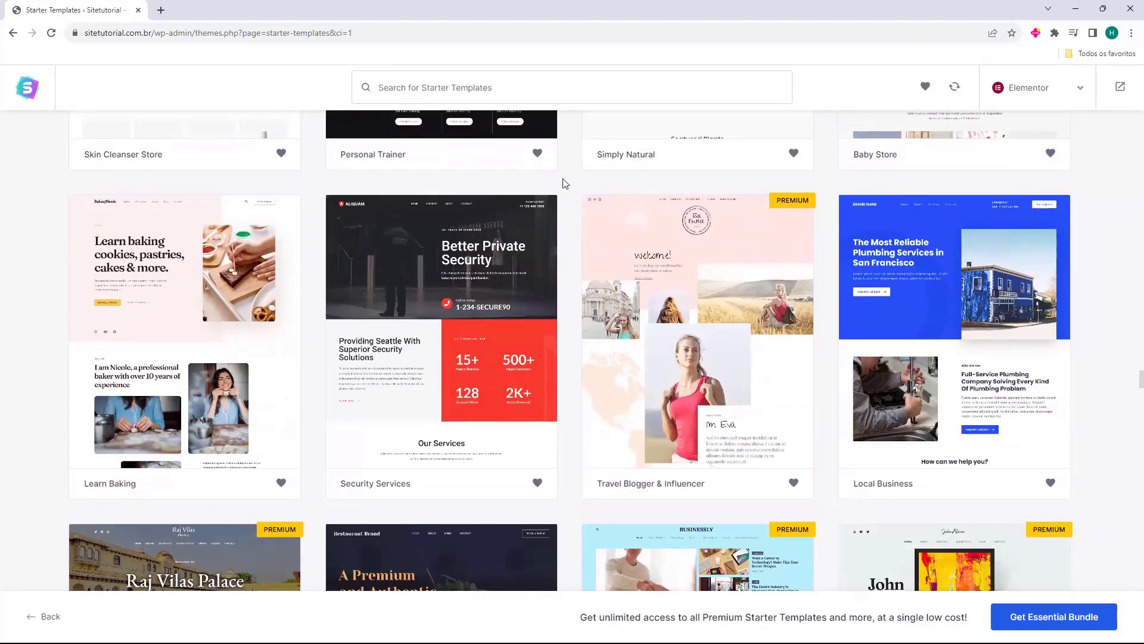
scroll(578, 185, "down", 1)
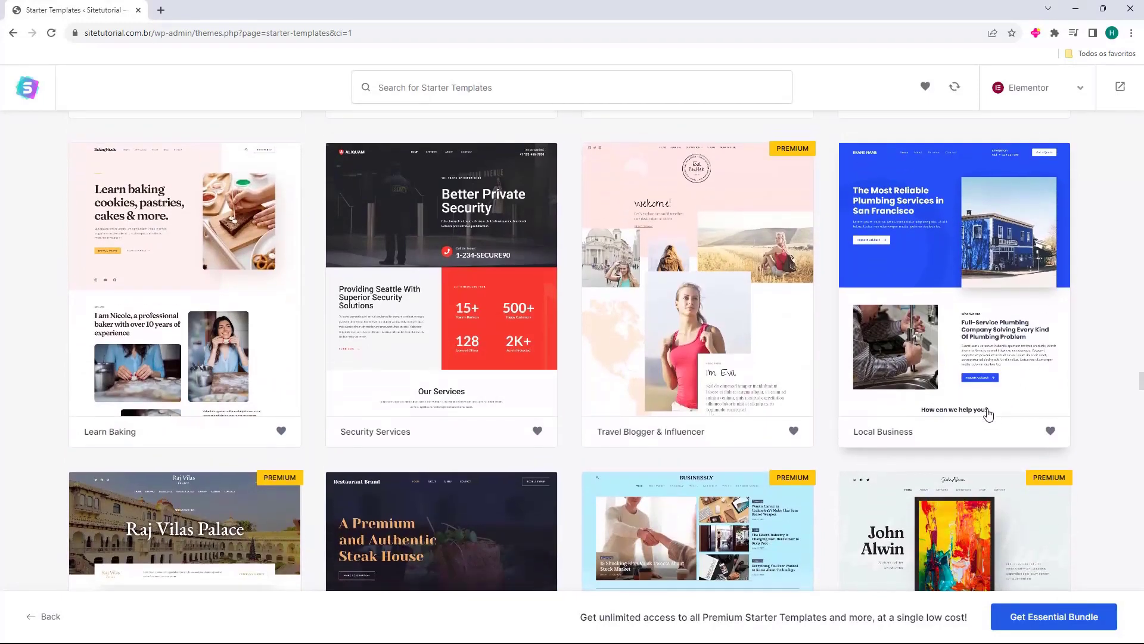
scroll(988, 411, "up", 1)
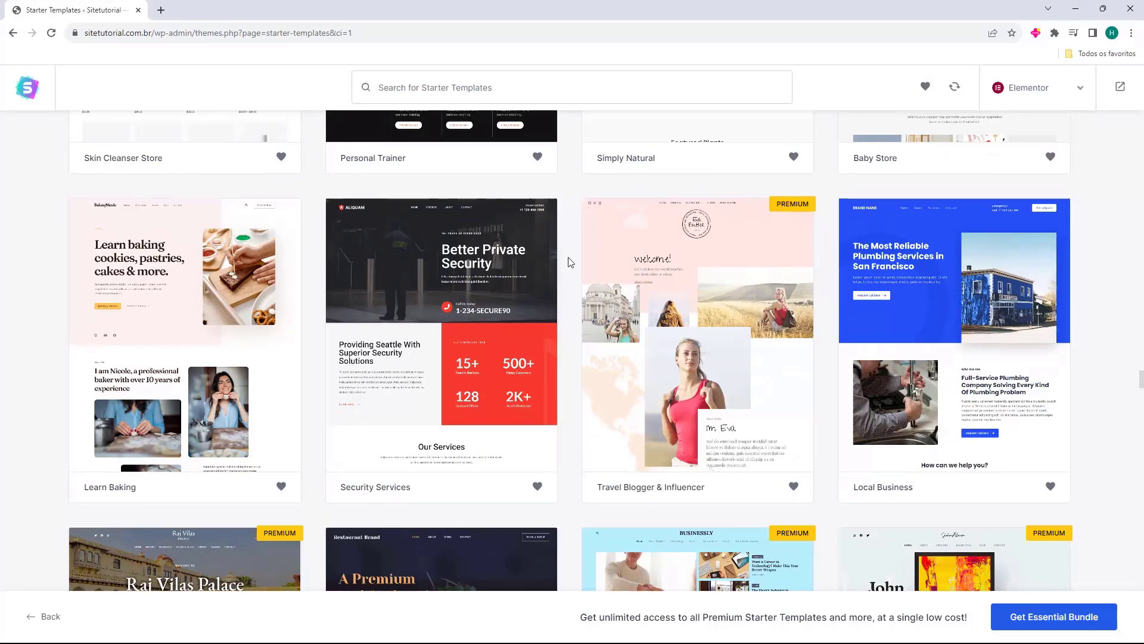
scroll(461, 242, "up", 3)
scroll(460, 241, "down", 3)
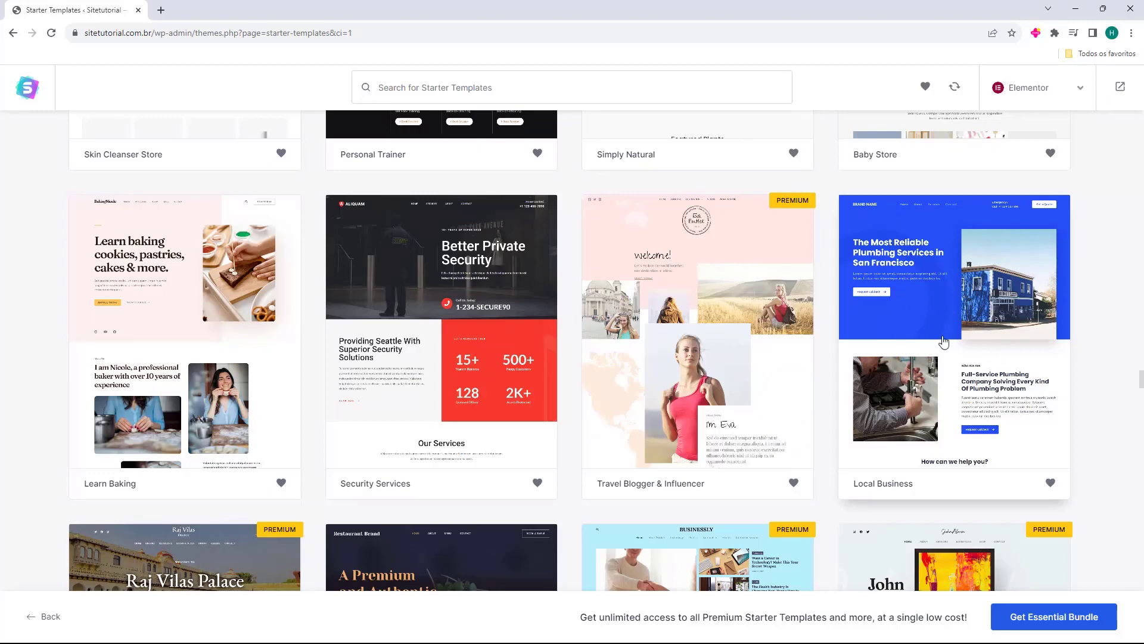
left_click(946, 331)
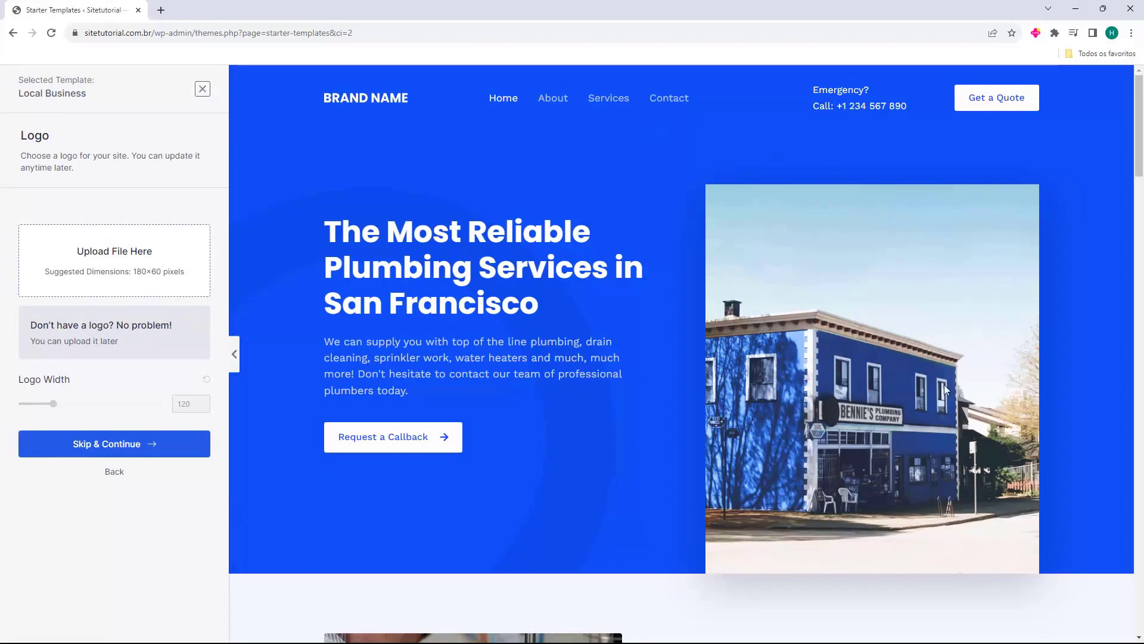
Examine the sections of the Local Business template's Home page preview down to its footer
scroll(683, 191, "down", 13)
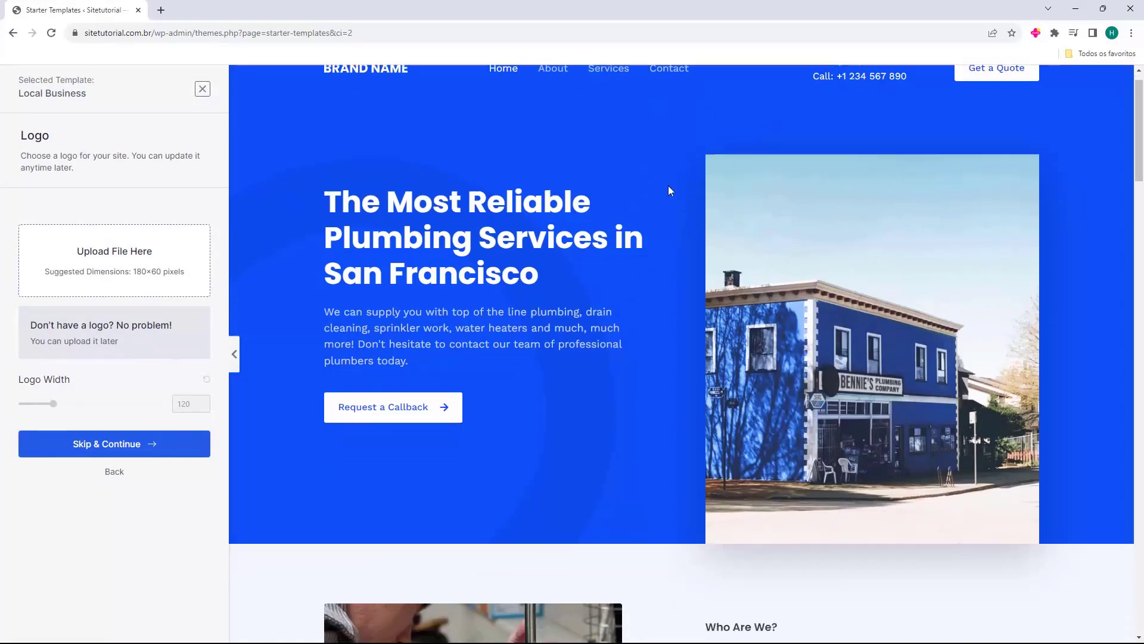
scroll(685, 195, "down", 20)
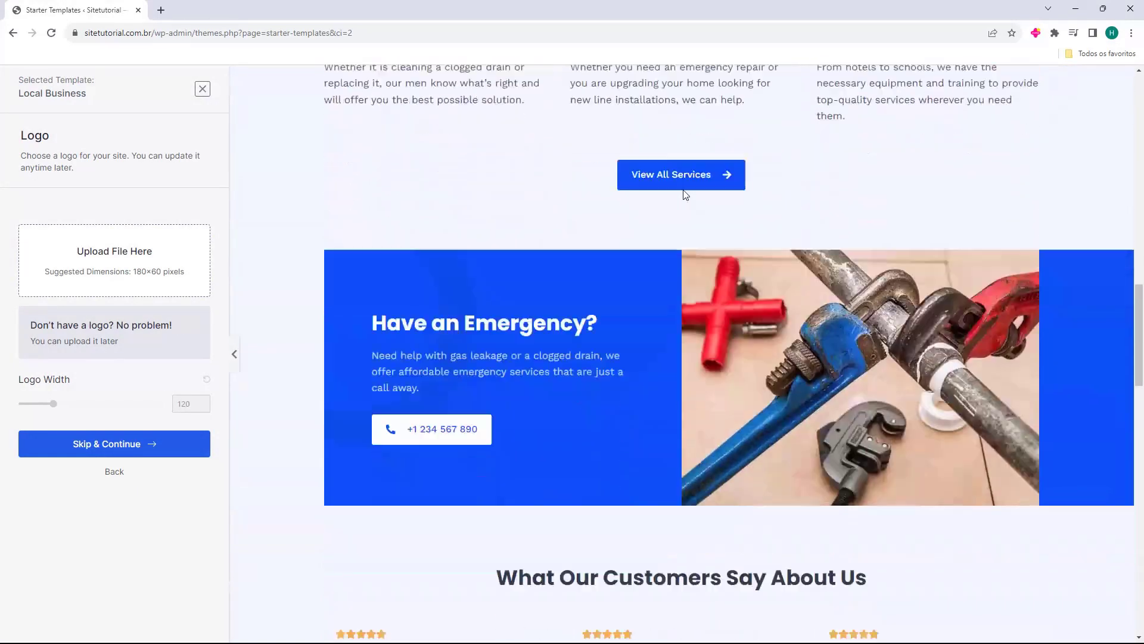
scroll(678, 193, "down", 4)
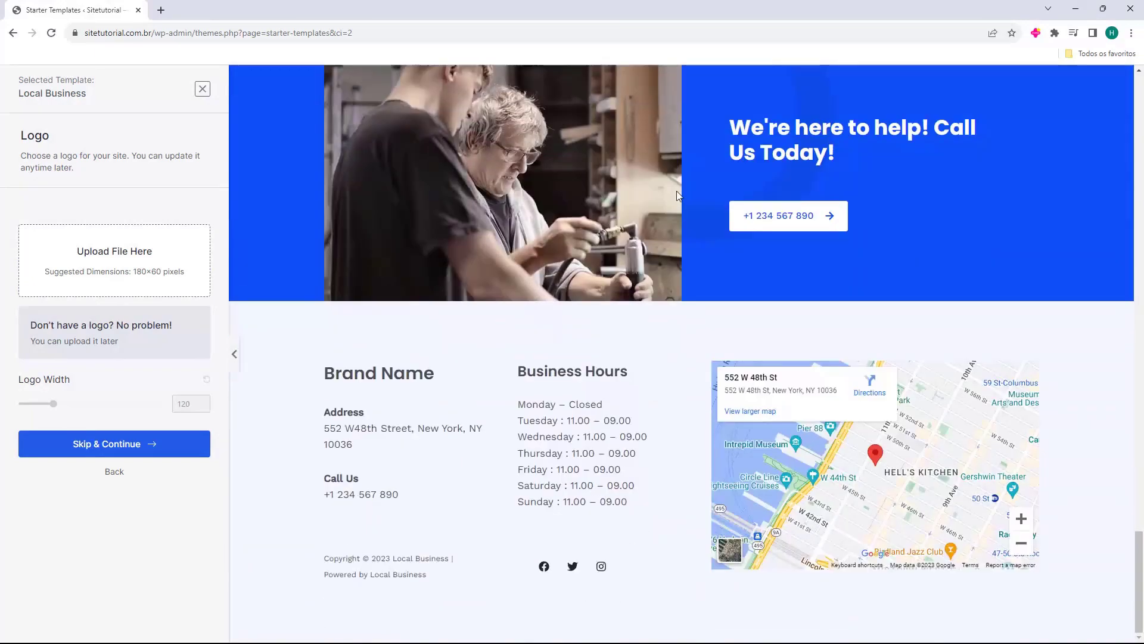
scroll(677, 194, "up", 18)
scroll(674, 191, "up", 12)
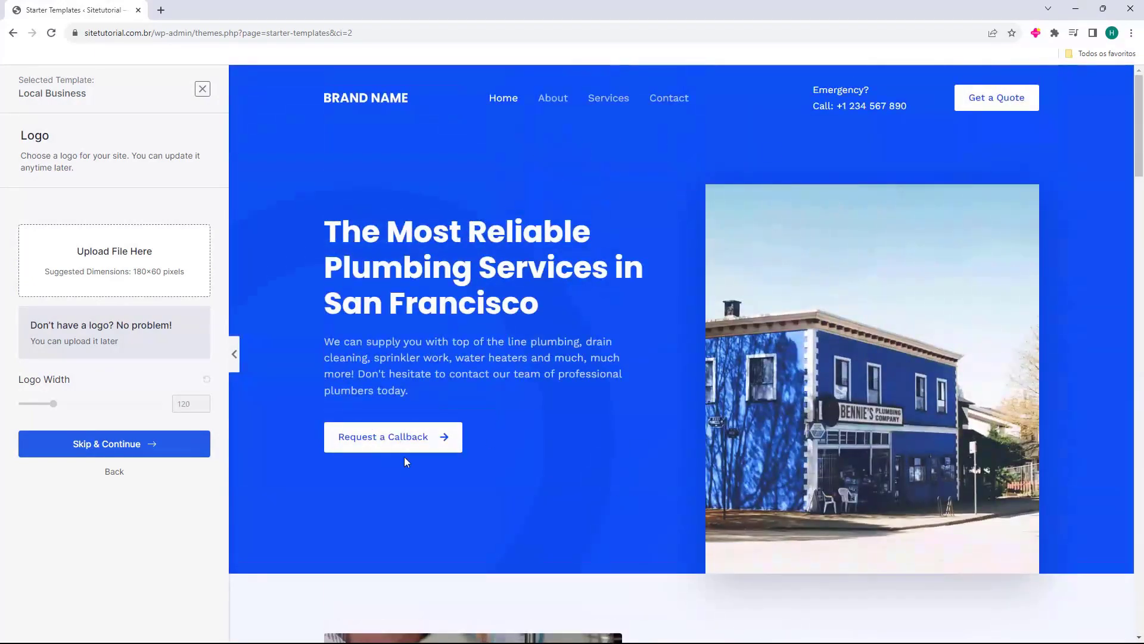
scroll(638, 388, "down", 5)
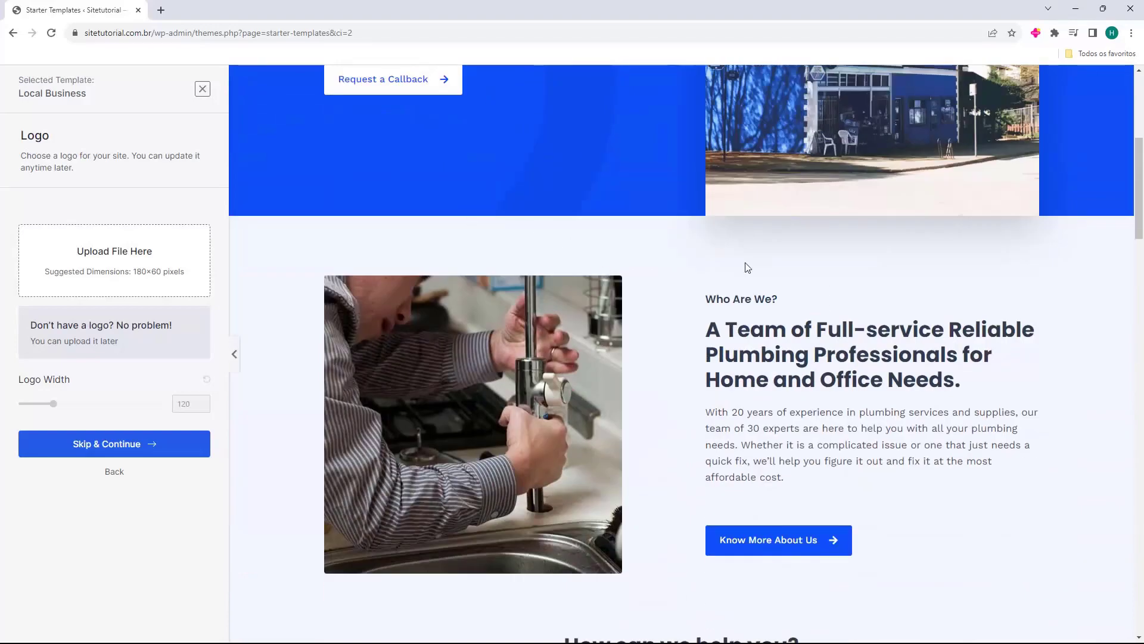
scroll(464, 251, "down", 7)
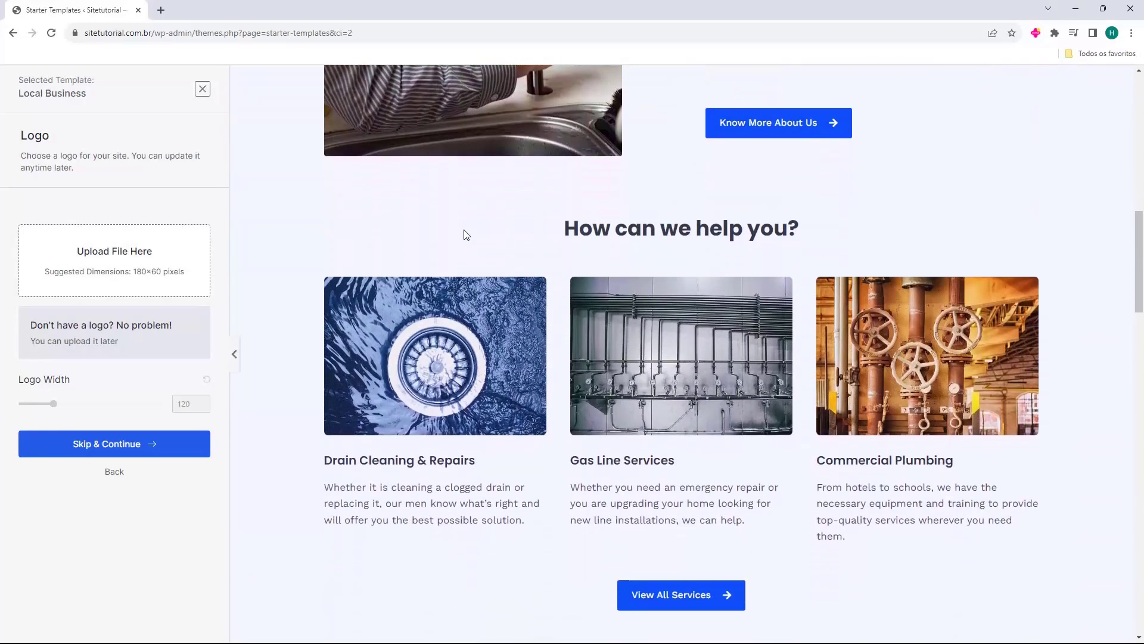
scroll(567, 273, "down", 7)
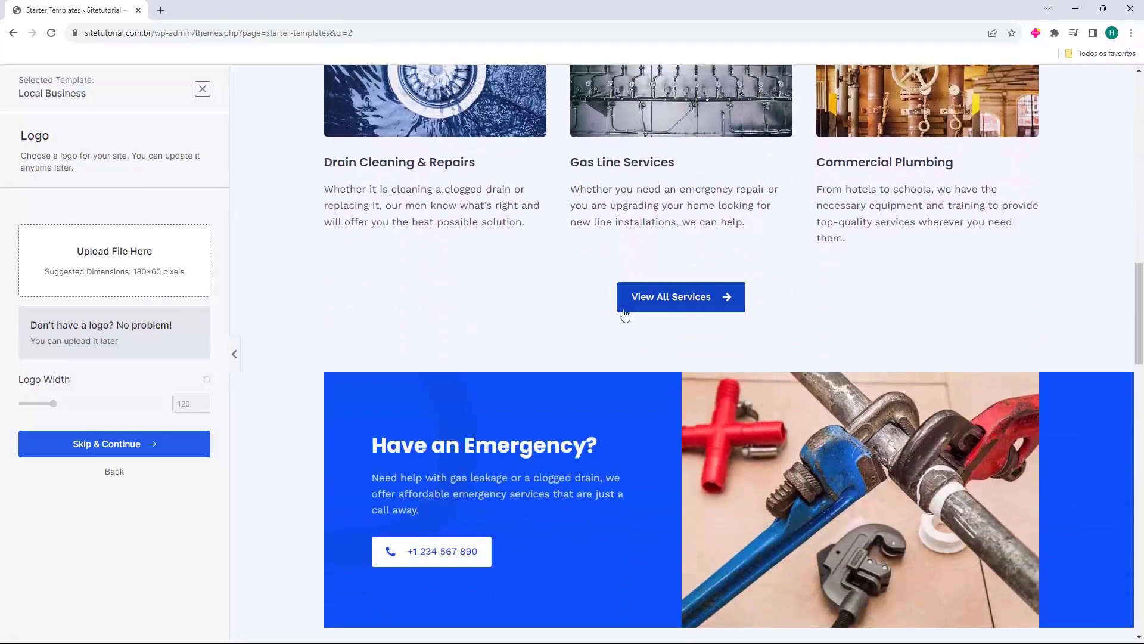
scroll(627, 280, "down", 10)
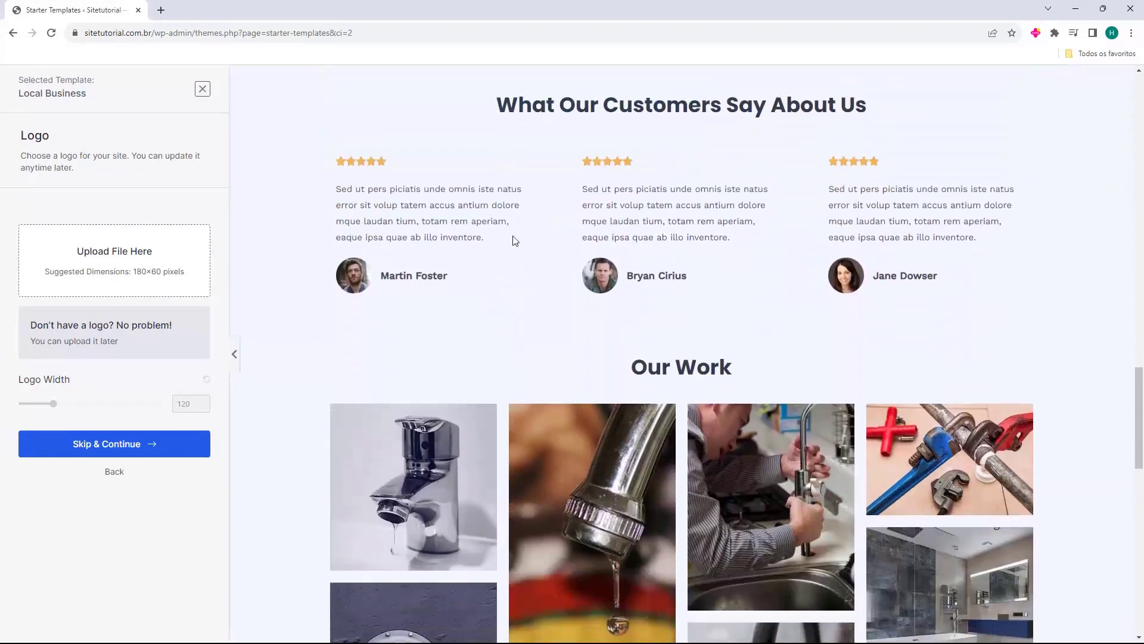
scroll(513, 239, "down", 12)
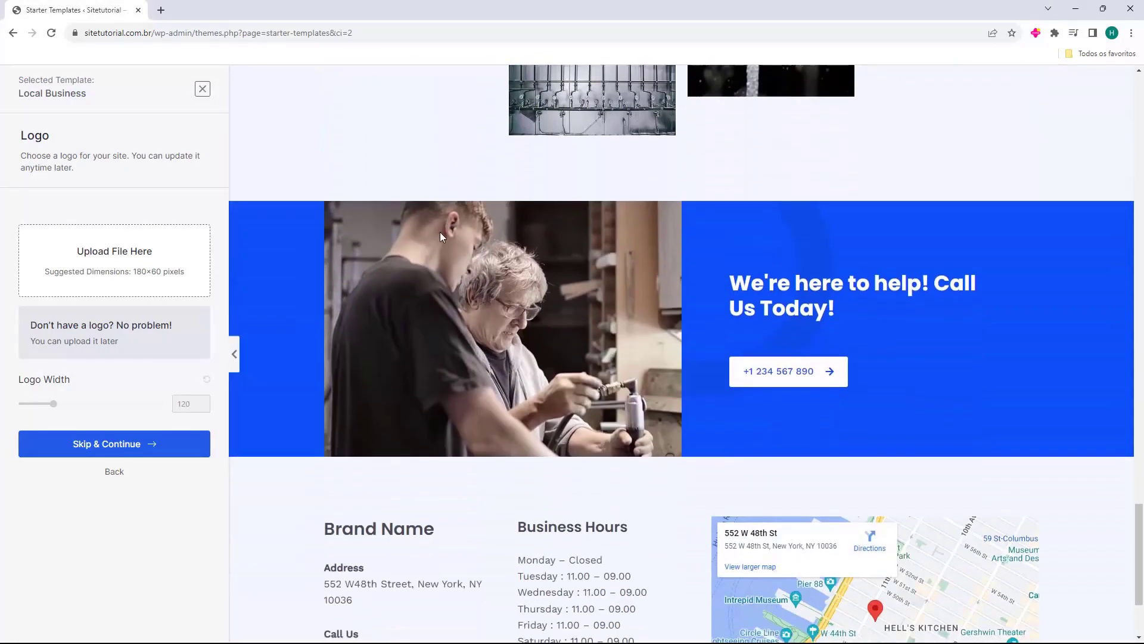
scroll(428, 256, "down", 3)
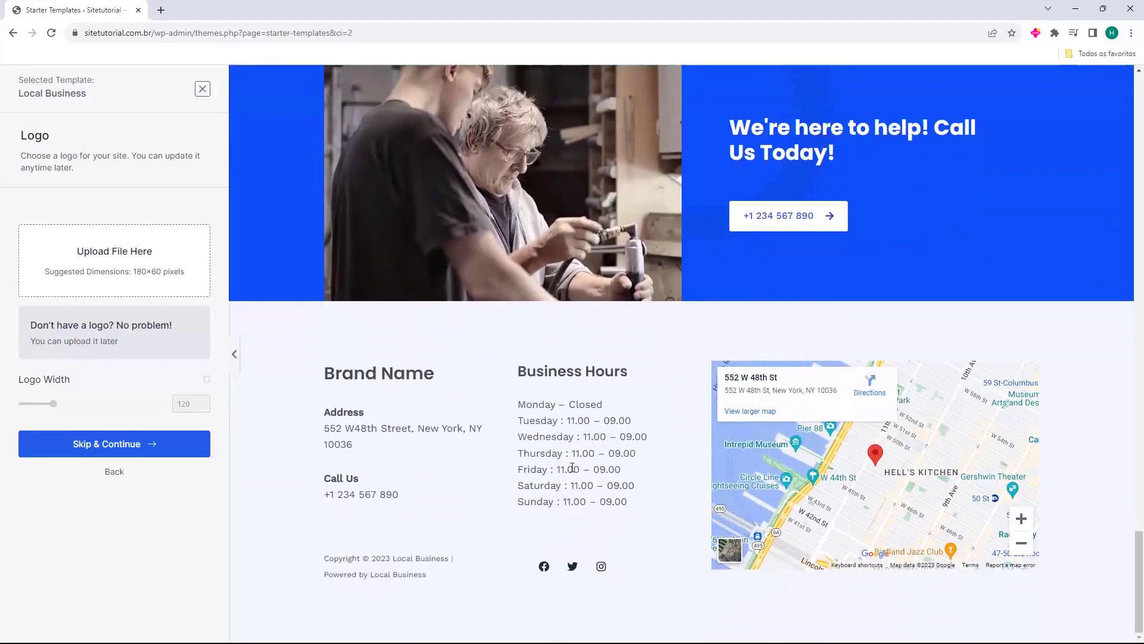
scroll(411, 262, "up", 20)
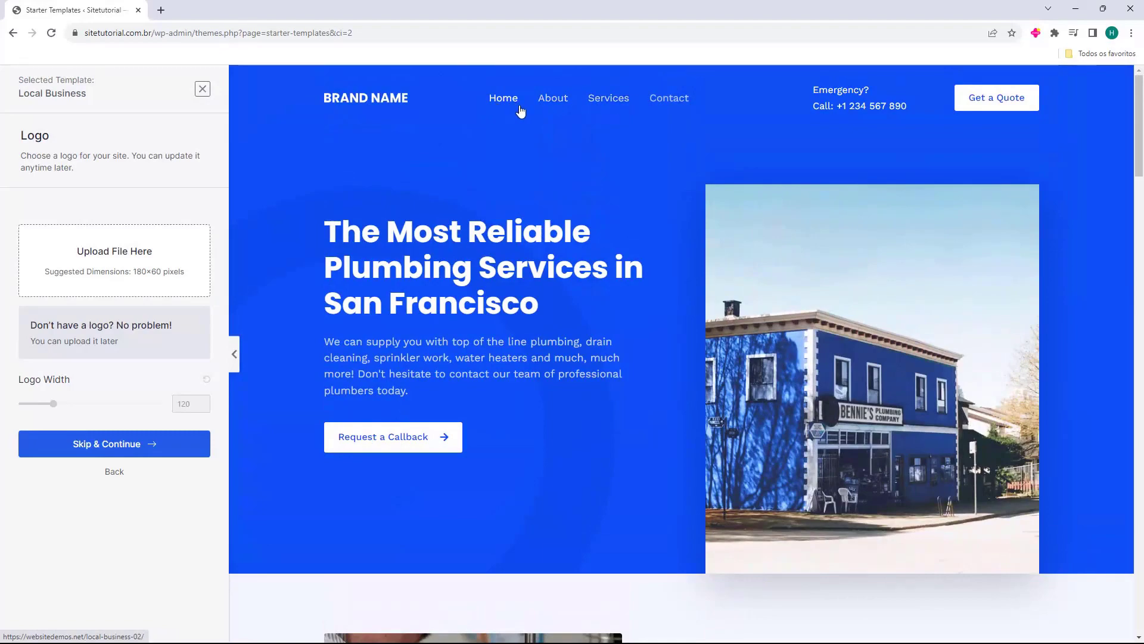
Review the template's About and Services pages in the preview and return to its Home page
left_click(553, 101)
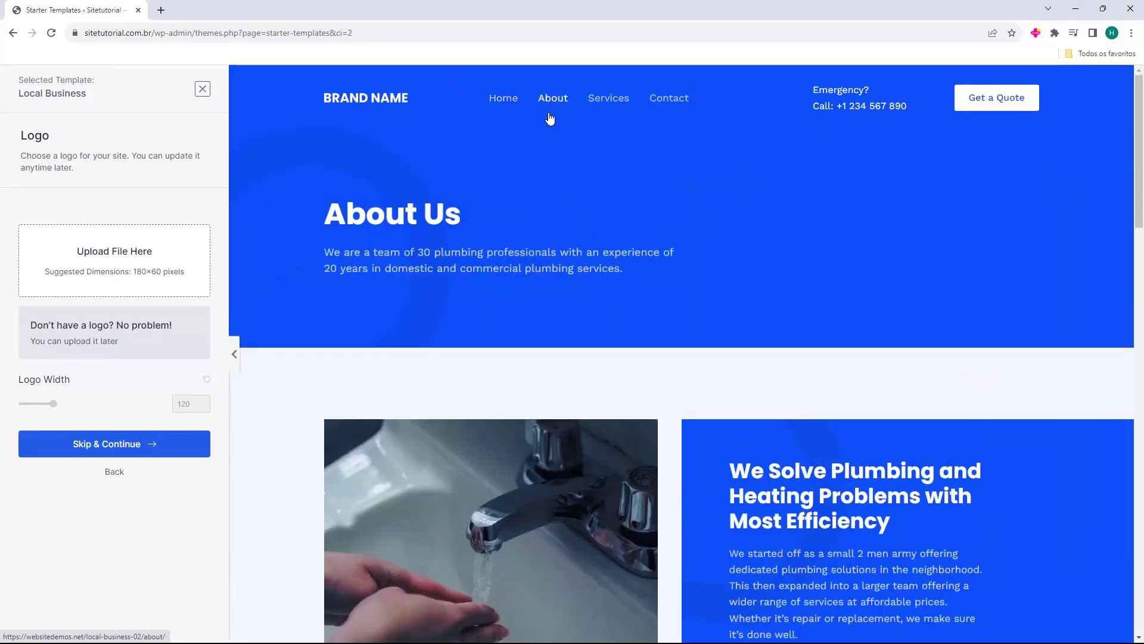
scroll(669, 325, "down", 20)
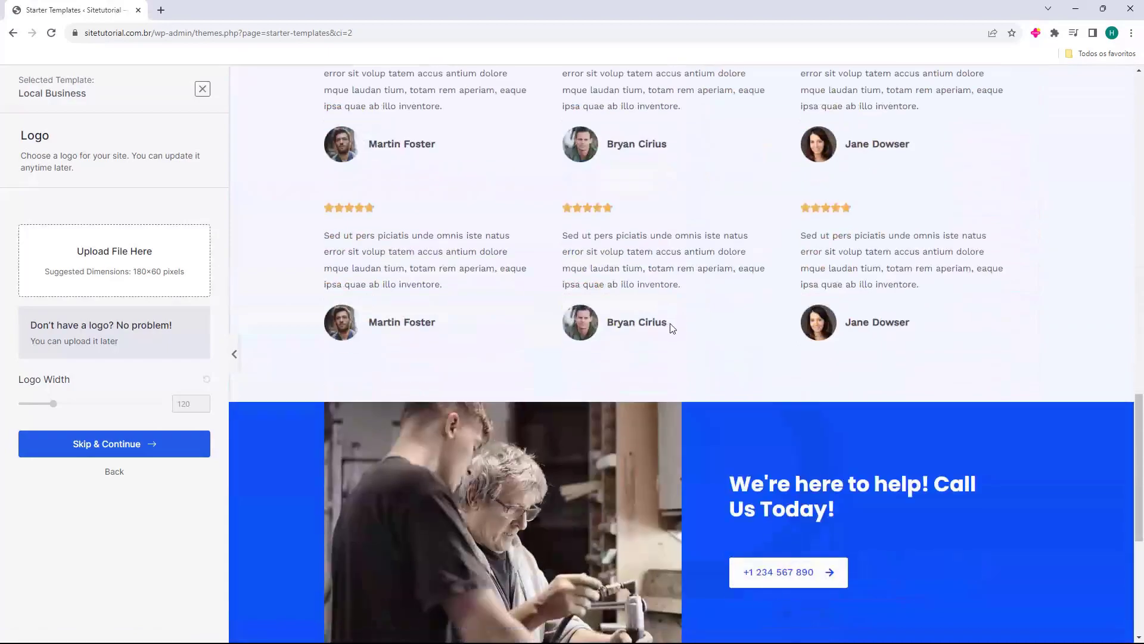
scroll(673, 323, "up", 20)
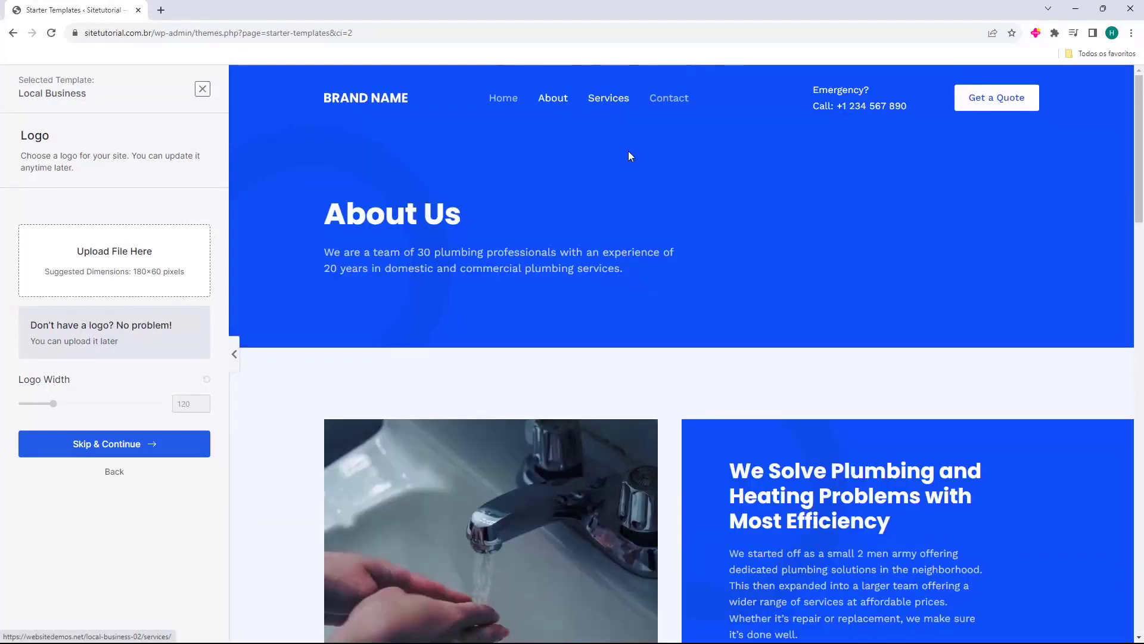
scroll(558, 171, "down", 15)
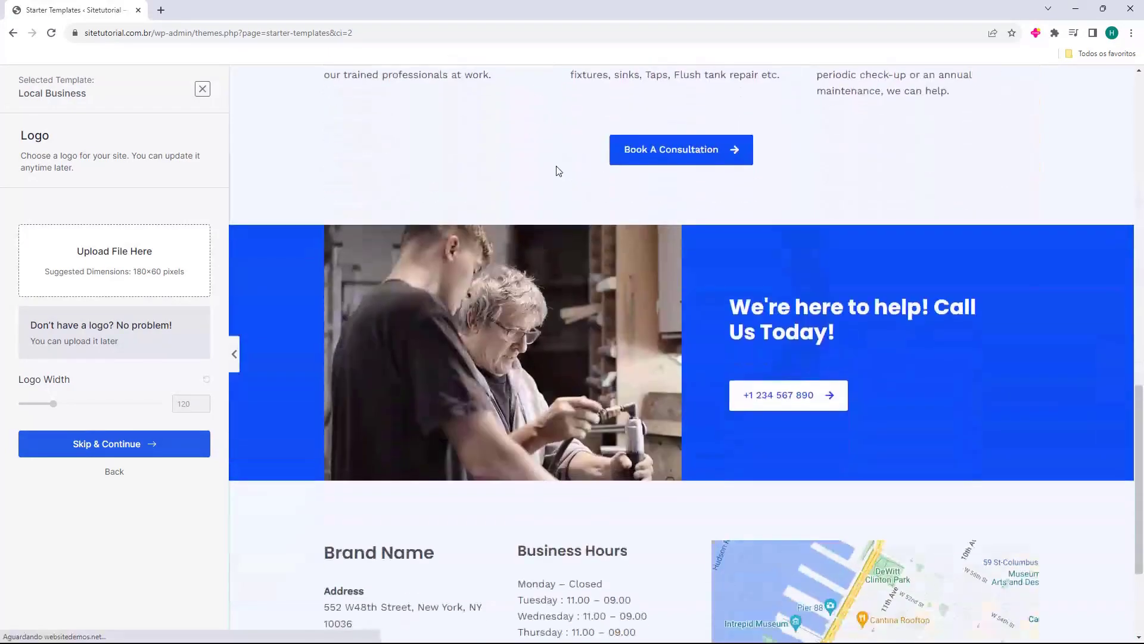
scroll(559, 171, "down", 5)
scroll(599, 188, "up", 20)
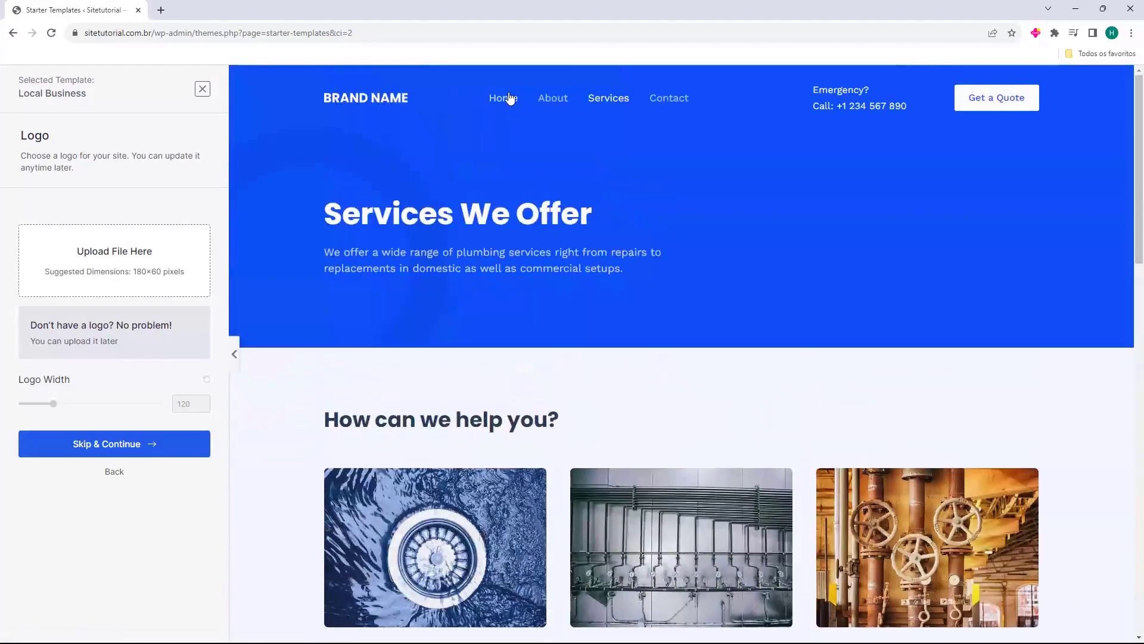
left_click(509, 98)
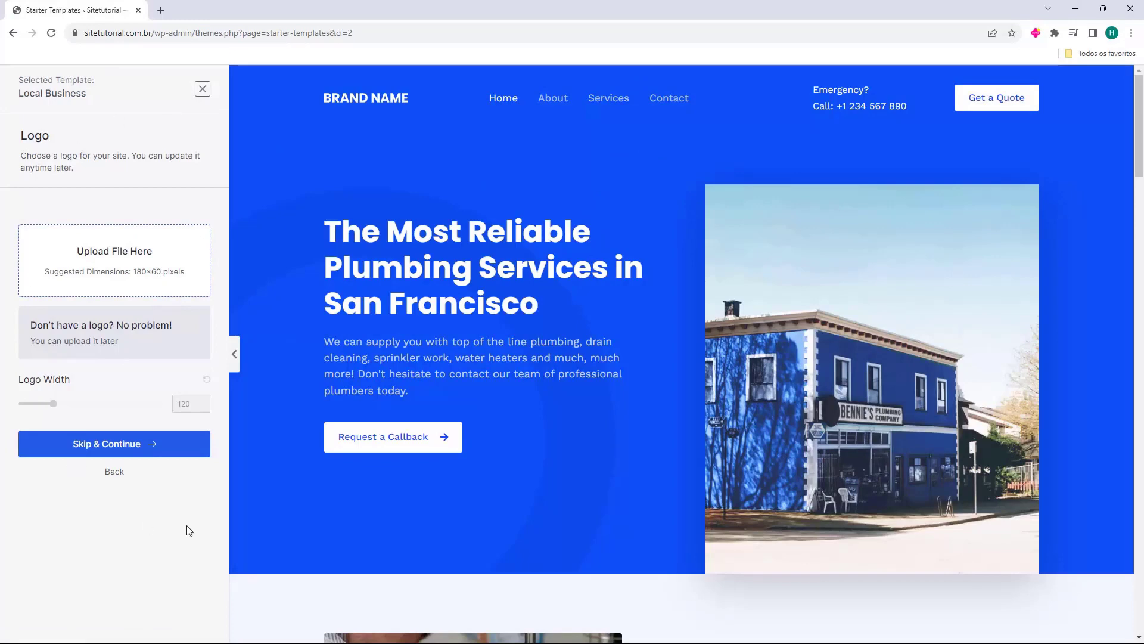
Upload Logo-Sitetutorial.png to the media library and use it as the site logo
left_click(115, 264)
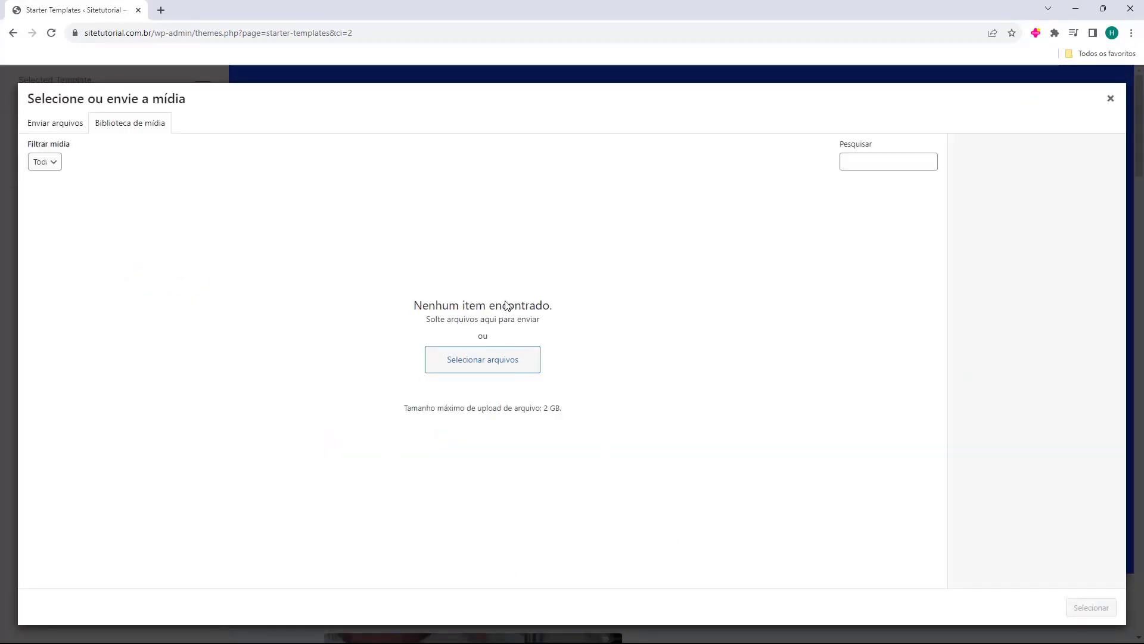
left_click(56, 127)
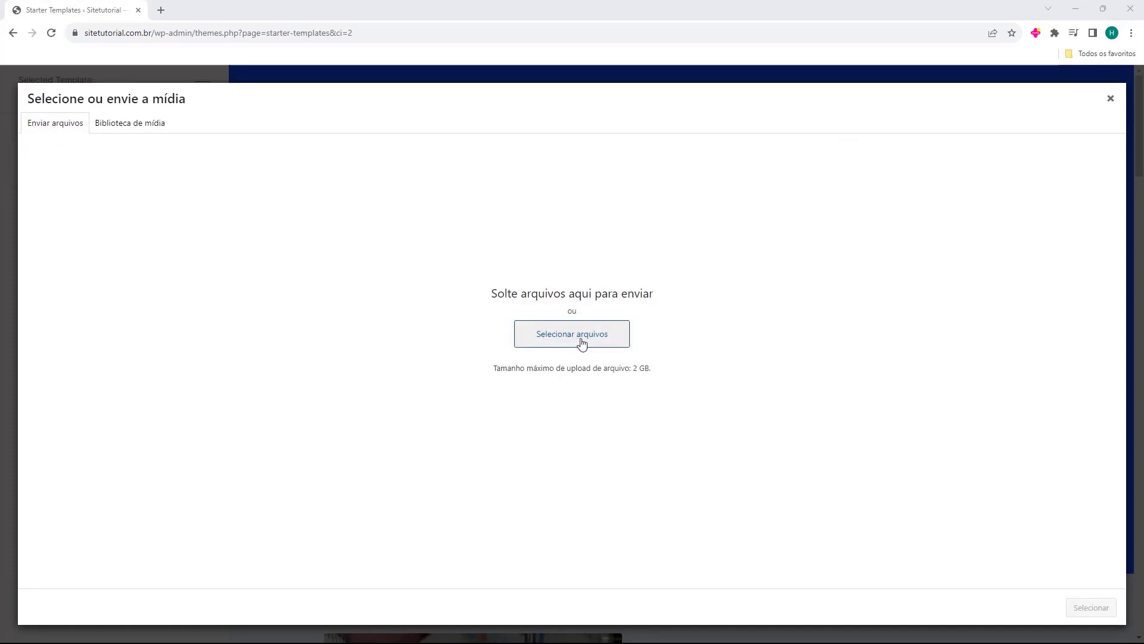
left_click_drag(399, 390, 531, 270)
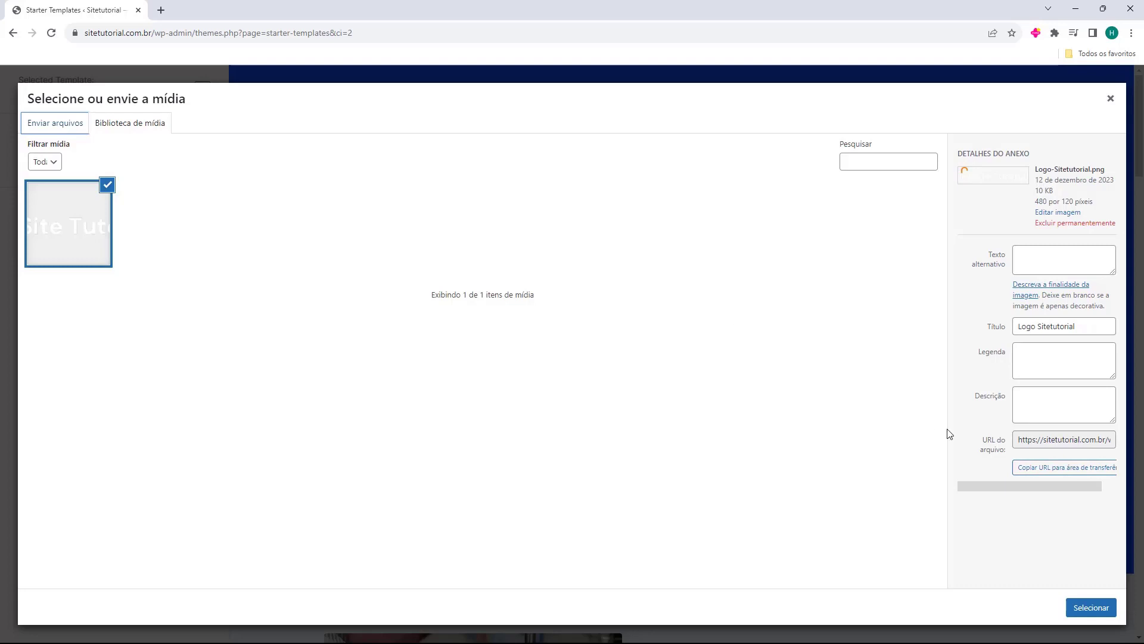
left_click(1085, 608)
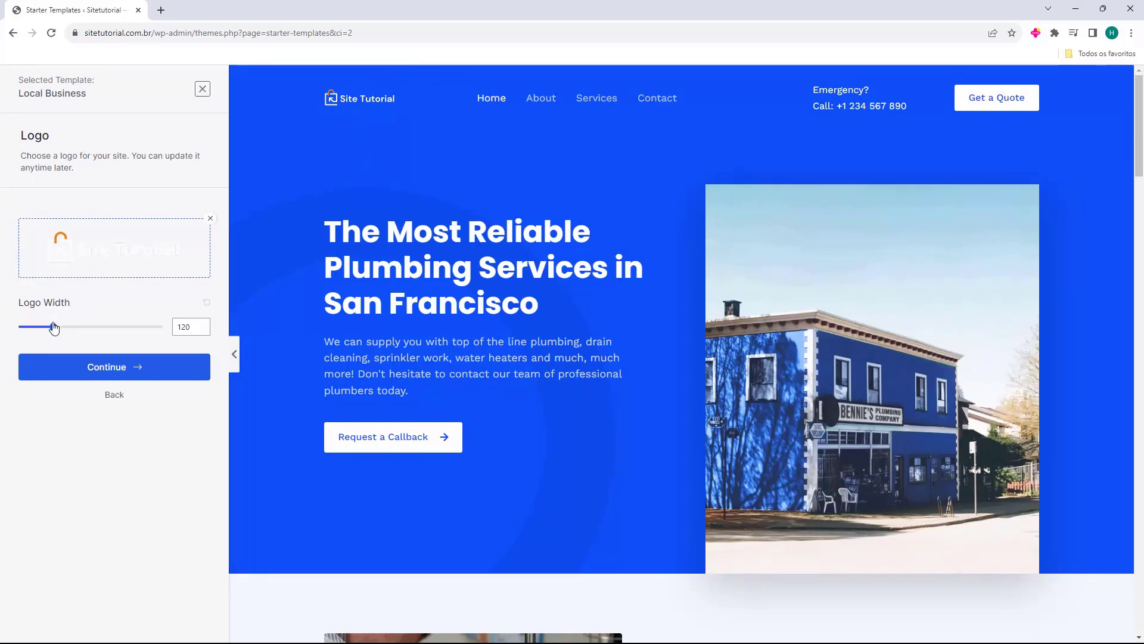
Set the logo width to 150 and continue to the color and font settings
left_click_drag(54, 327, 64, 349)
left_click(196, 327)
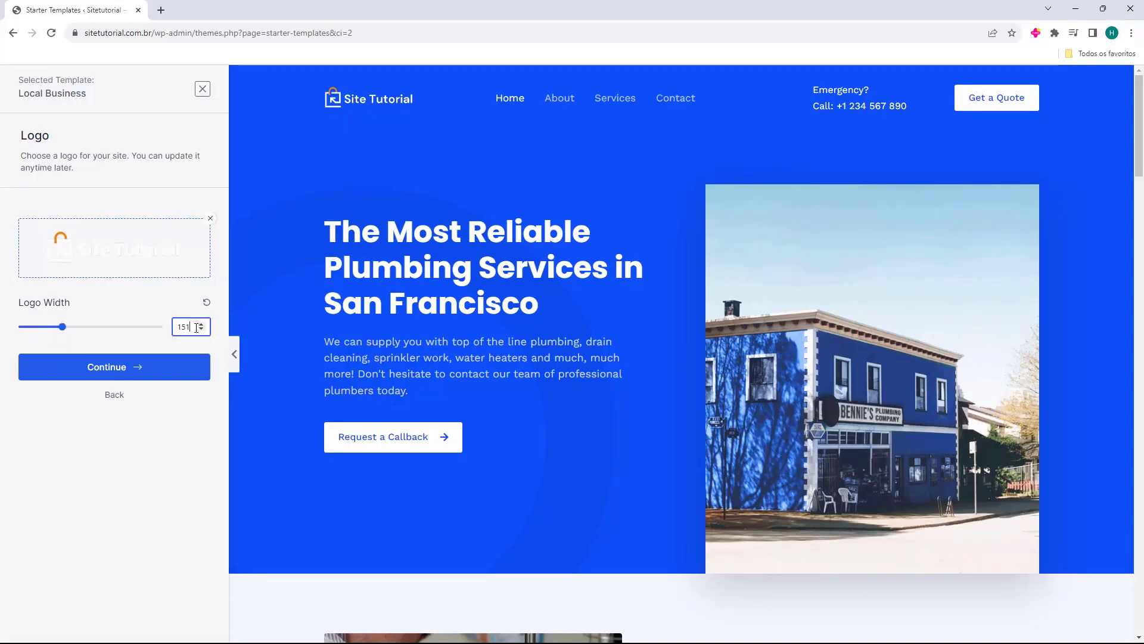
key("BackSpace")
type("0")
left_click(141, 296)
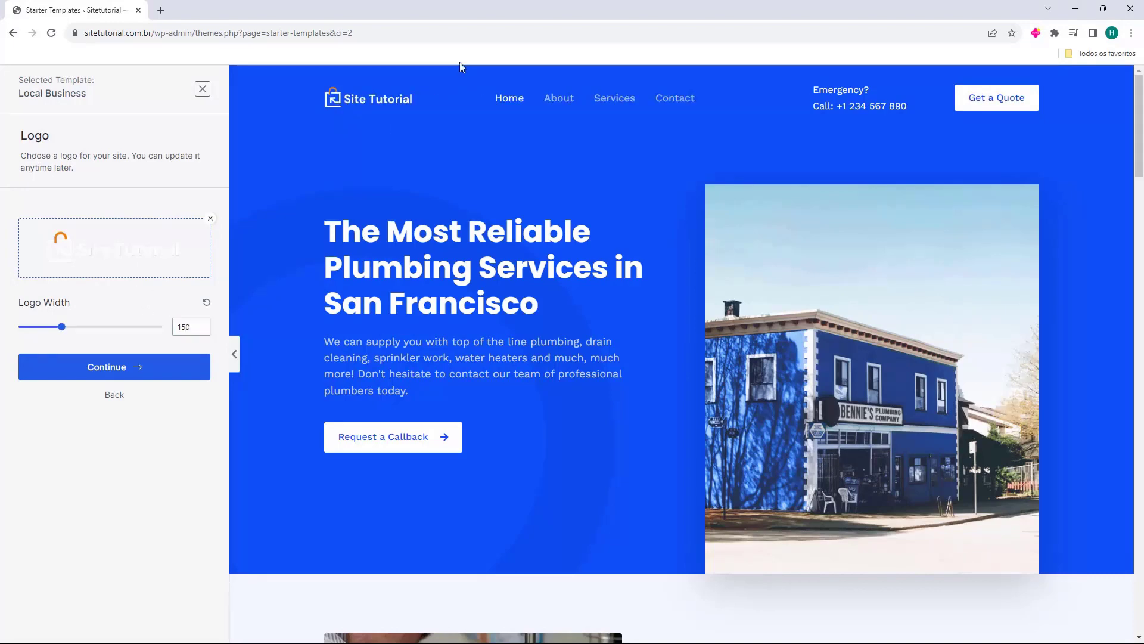
left_click(108, 371)
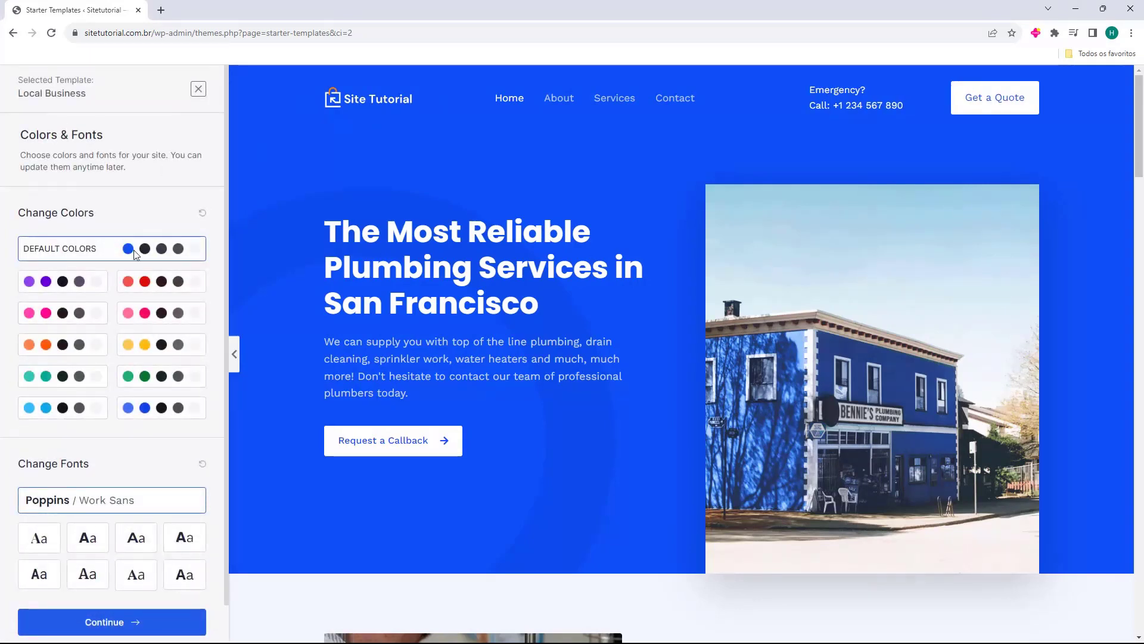
left_click_drag(19, 213, 60, 213)
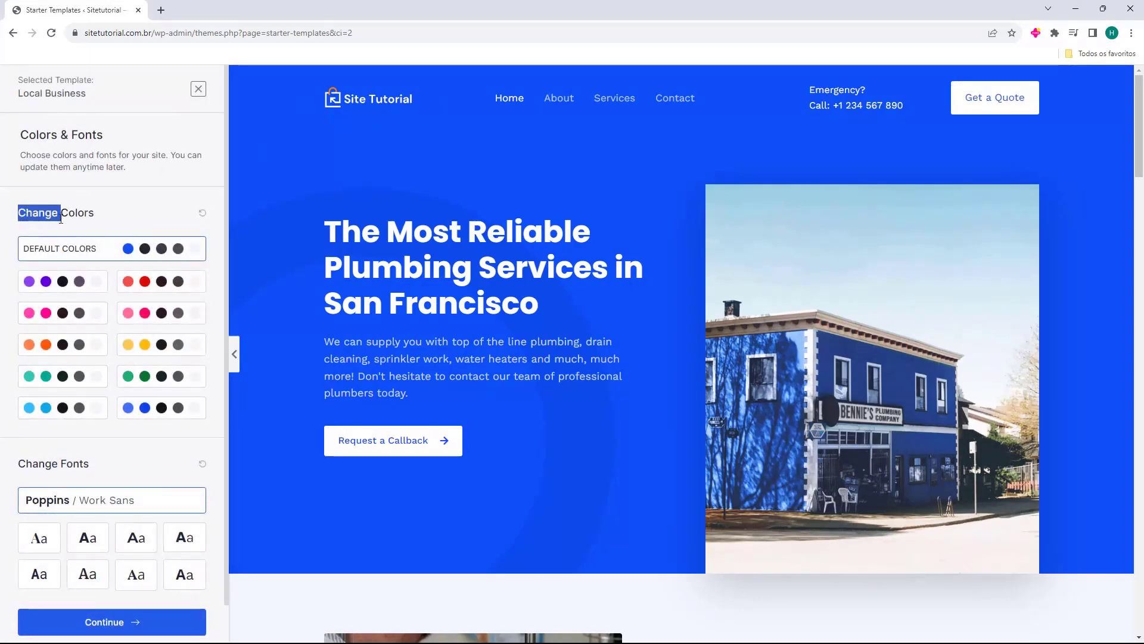
left_click_drag(19, 462, 45, 463)
left_click(117, 201)
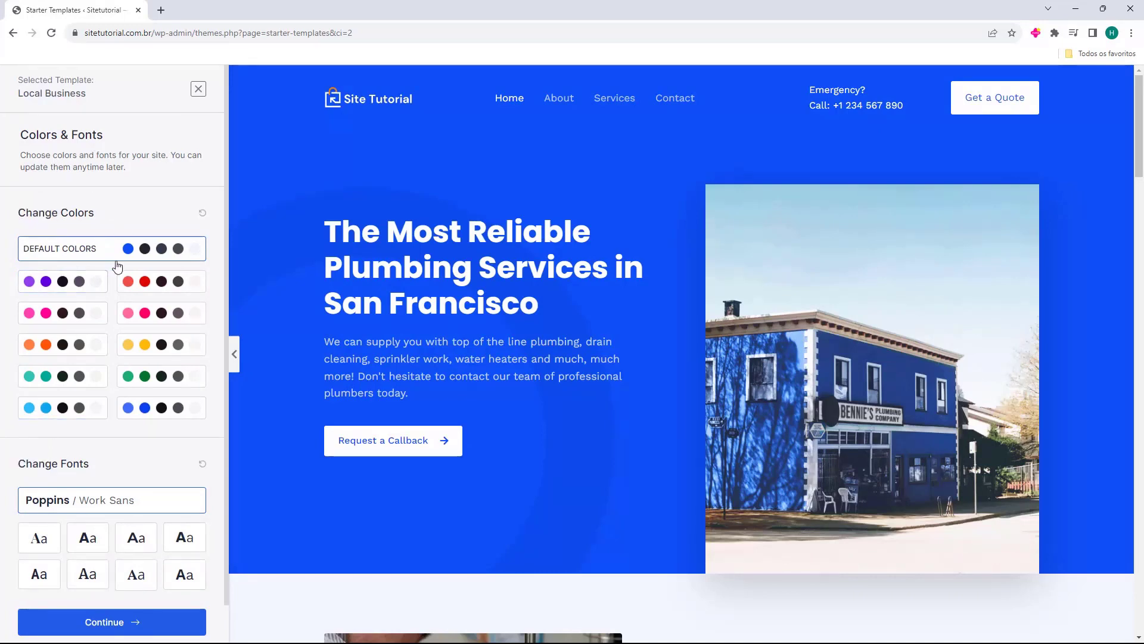
Try the alternative color palettes on the template's Home page preview and go back to the default colors
left_click(78, 315)
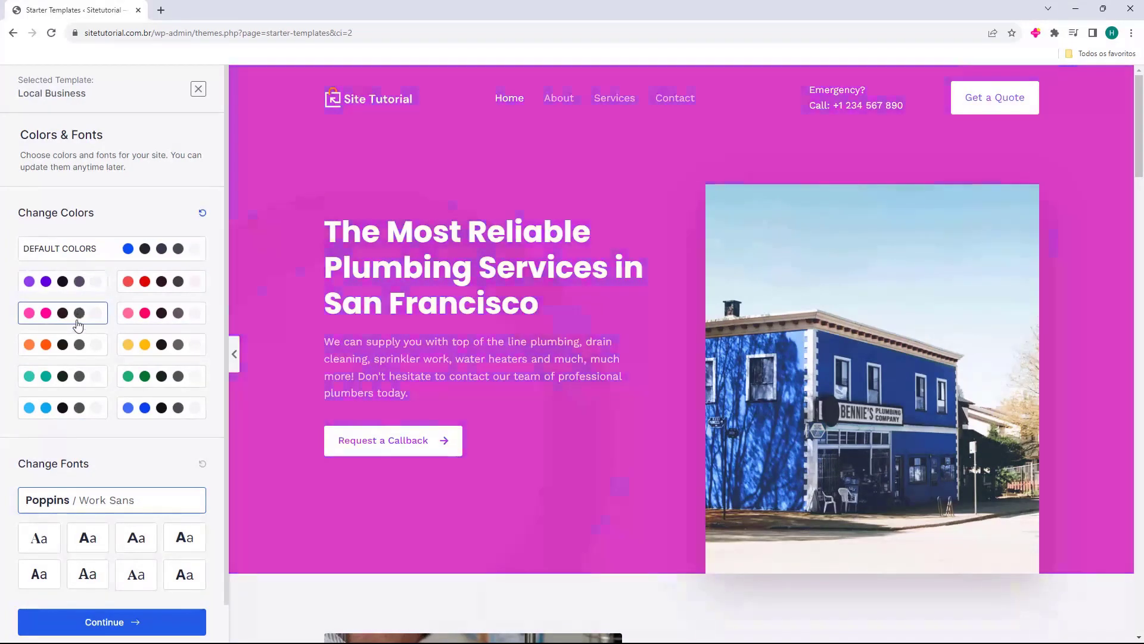
left_click(74, 347)
left_click(75, 376)
left_click(74, 411)
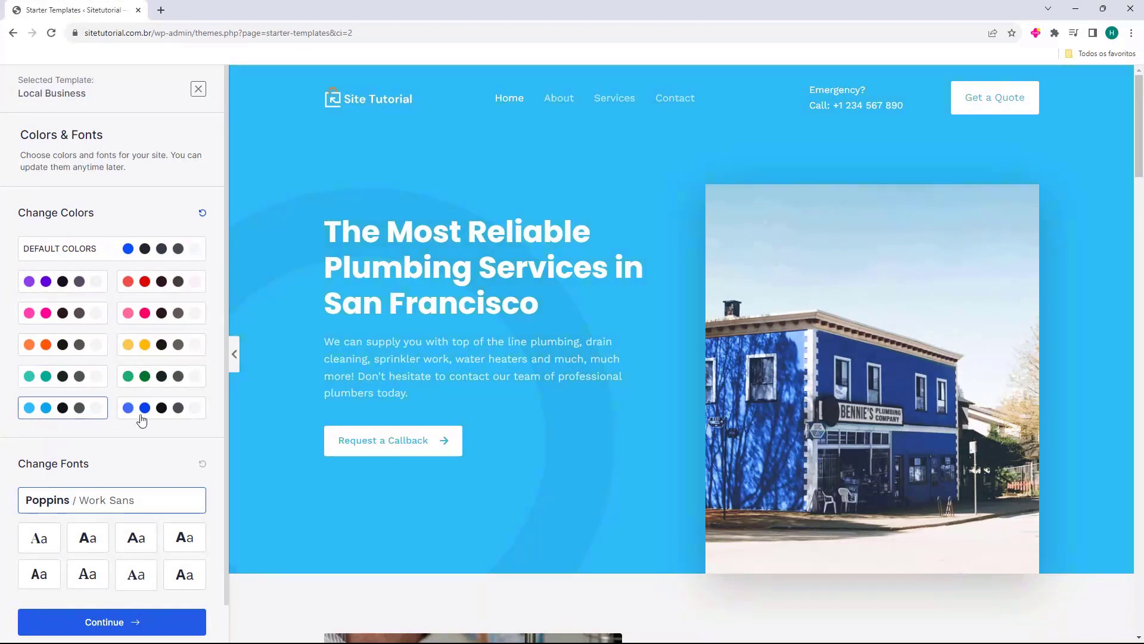
left_click(161, 409)
left_click(161, 376)
left_click(166, 344)
left_click(169, 322)
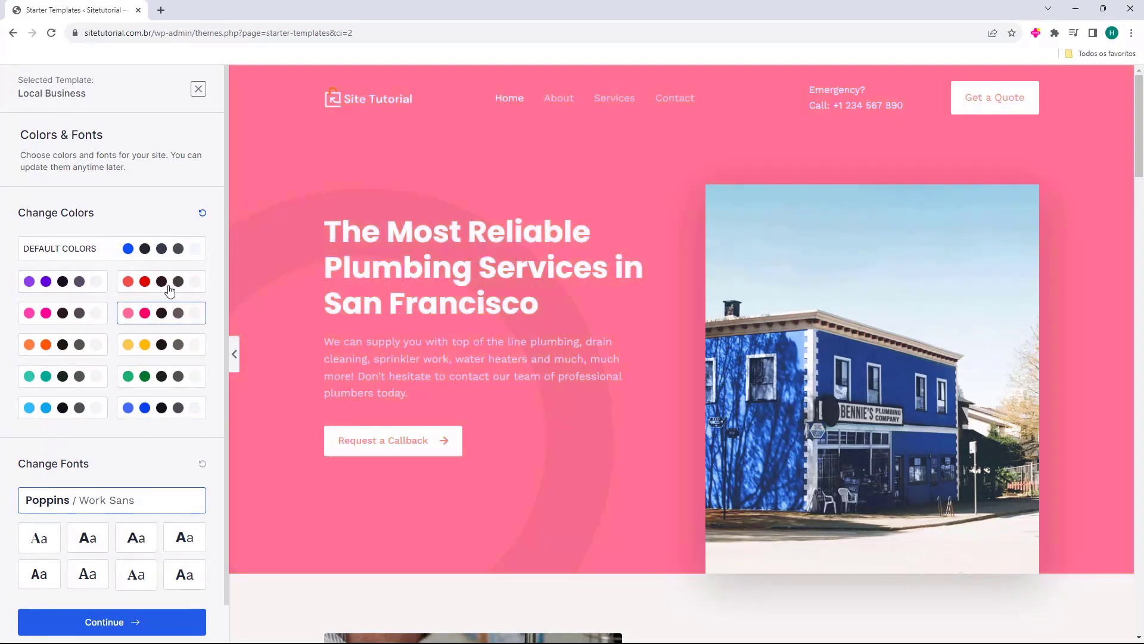
left_click(173, 282)
scroll(334, 331, "down", 9)
left_click(134, 313)
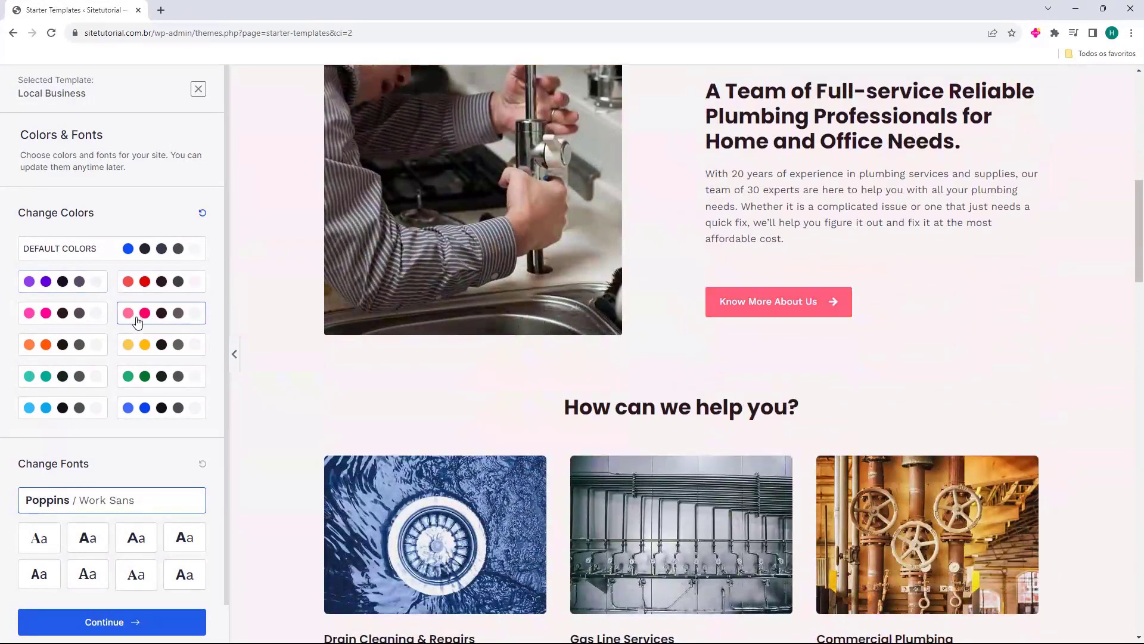
scroll(662, 310, "up", 9)
left_click(169, 285)
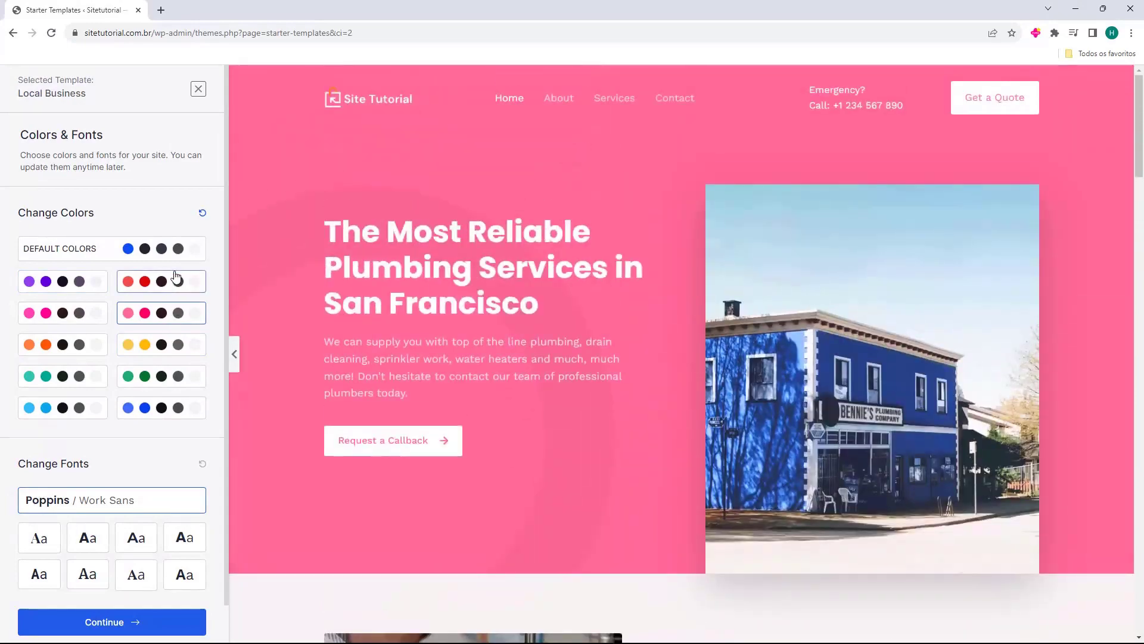
left_click(62, 282)
scroll(542, 383, "down", 10)
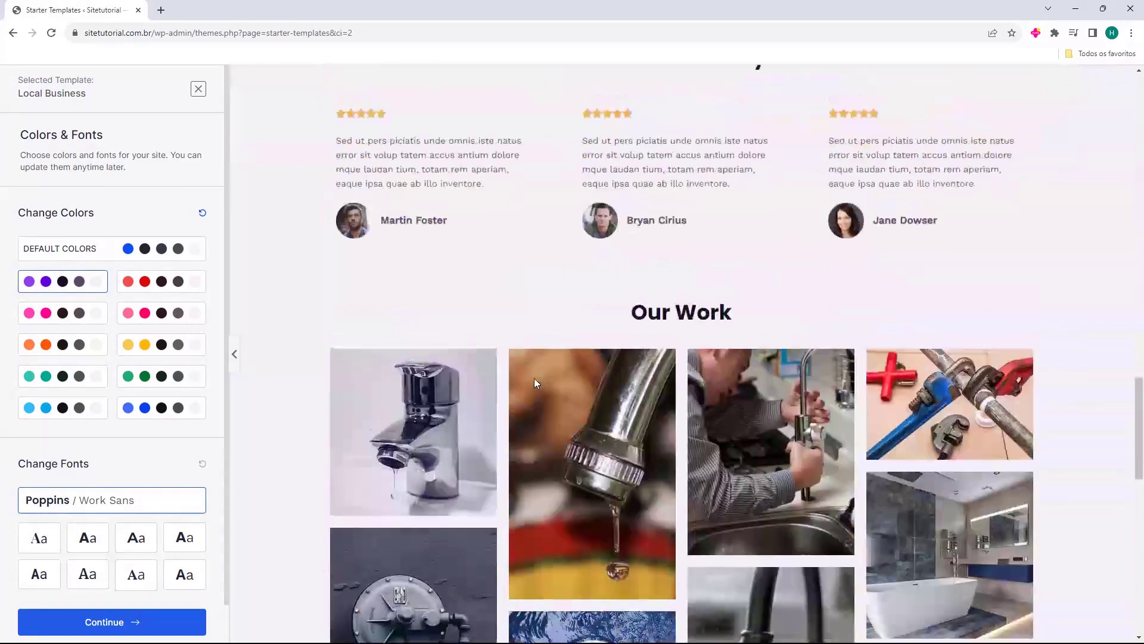
scroll(534, 378, "up", 12)
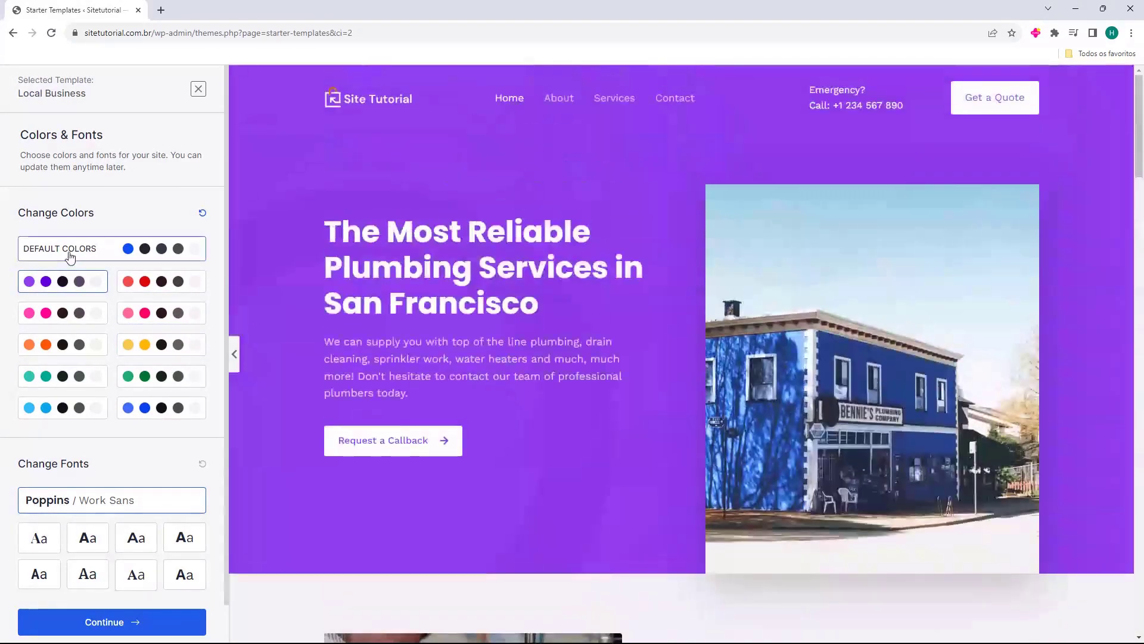
left_click(70, 256)
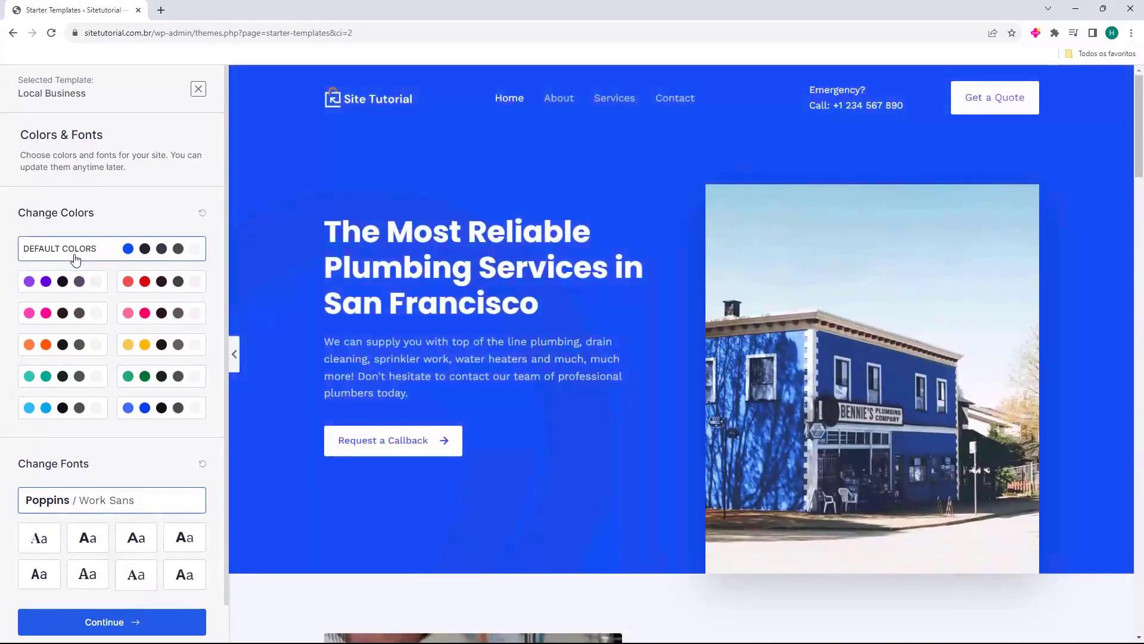
left_click(77, 376)
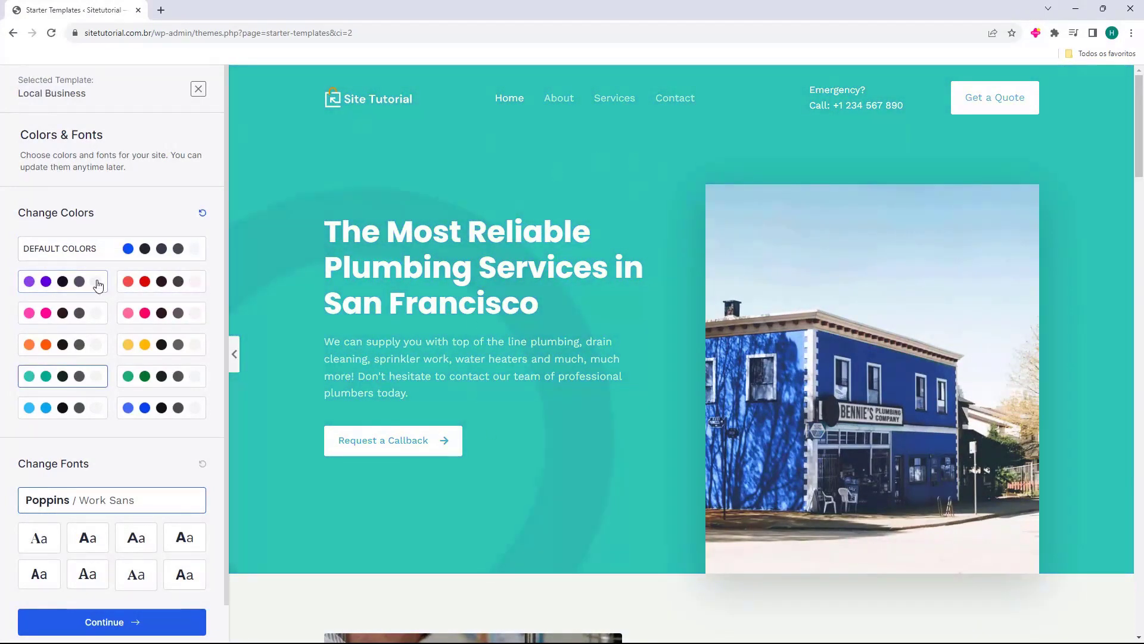
left_click(127, 255)
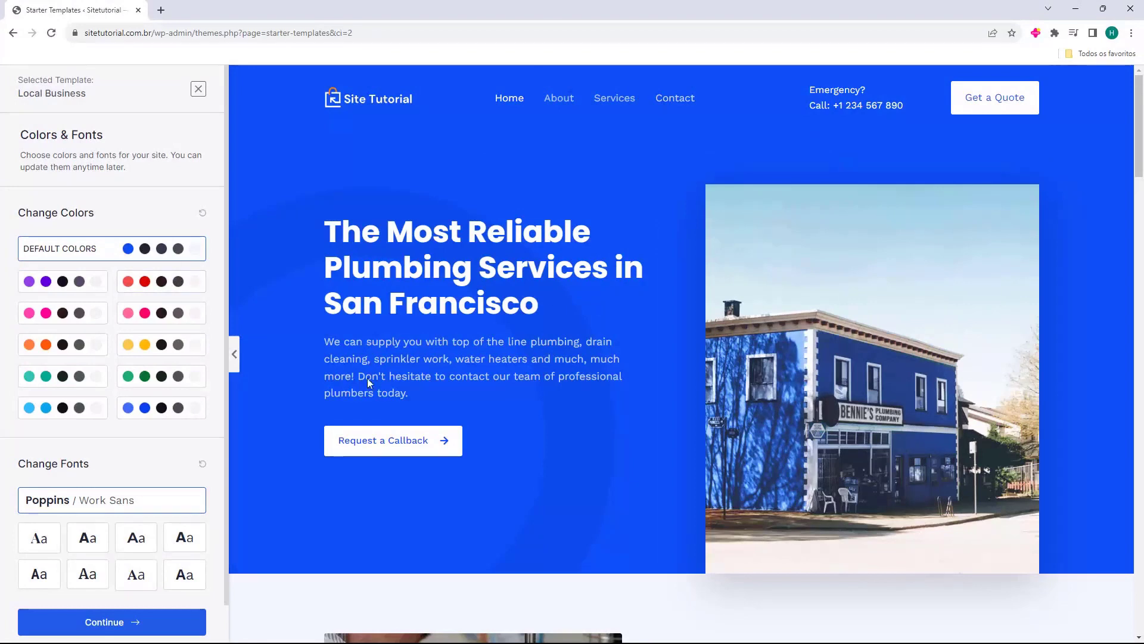
Try alternative font pairs such as Poppins / Lato on the preview and reset to the default Poppins / Work Sans
scroll(60, 400, "down", 1)
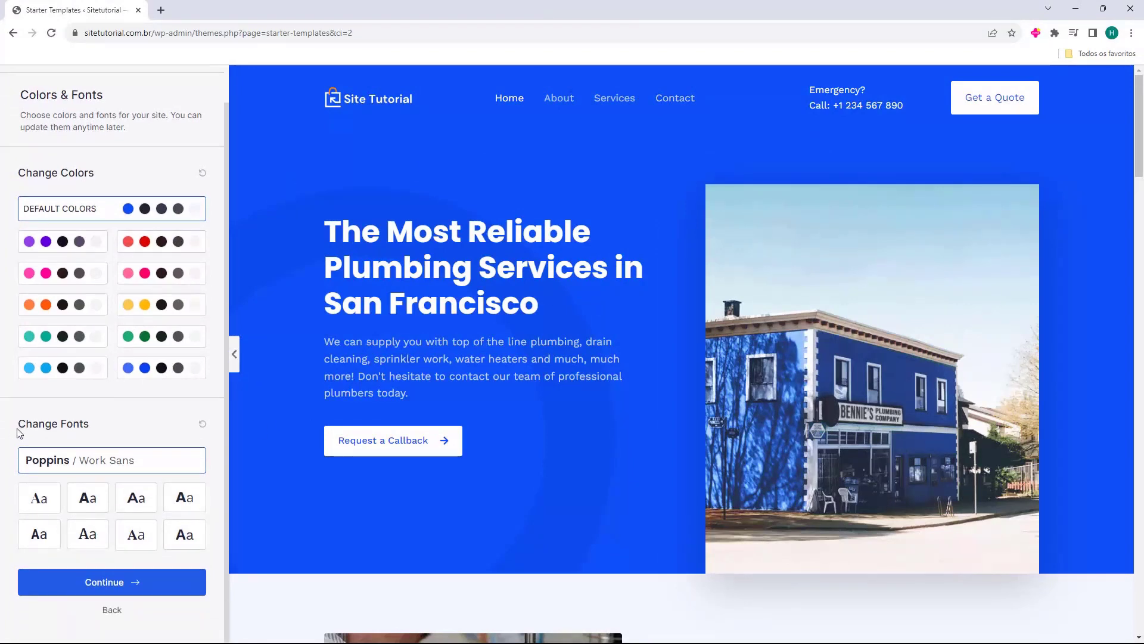
double_click(26, 427)
left_click(38, 498)
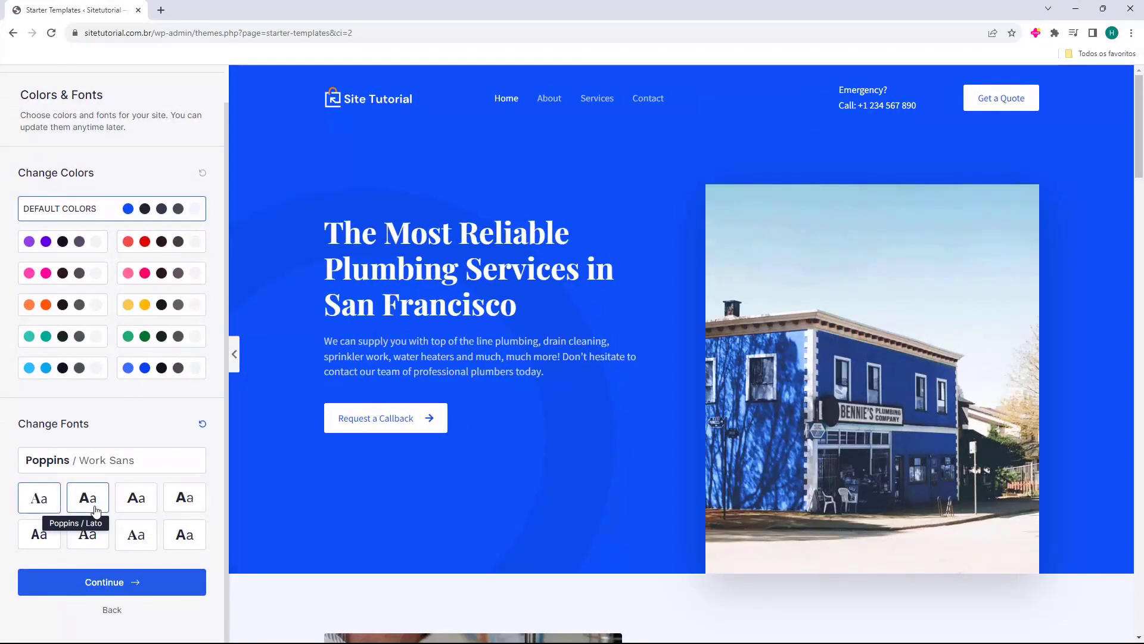
left_click(88, 501)
left_click(138, 507)
left_click(184, 501)
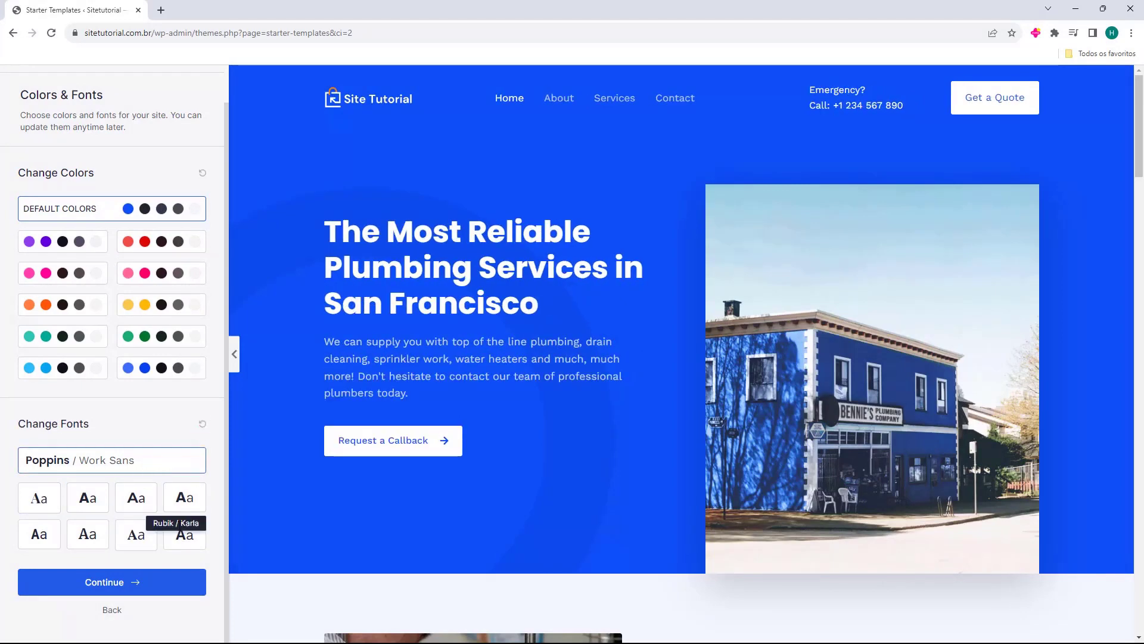
left_click(136, 534)
left_click(93, 527)
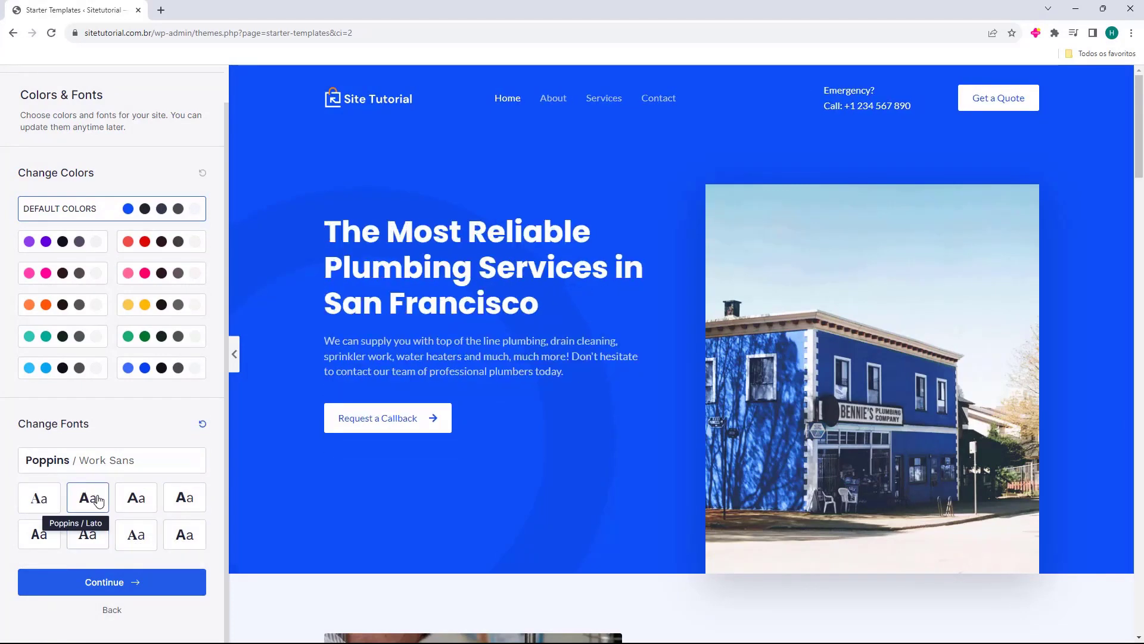
left_click(202, 424)
scroll(76, 421, "up", 1)
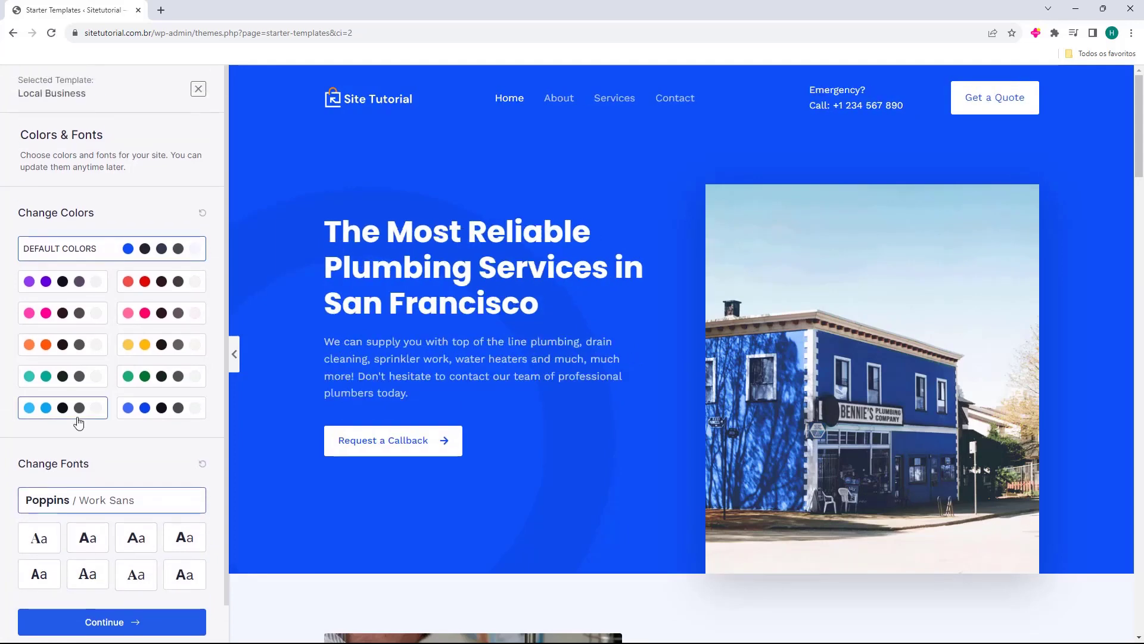
Keep the default colors and fonts and submit the final form to build the website
left_click(112, 623)
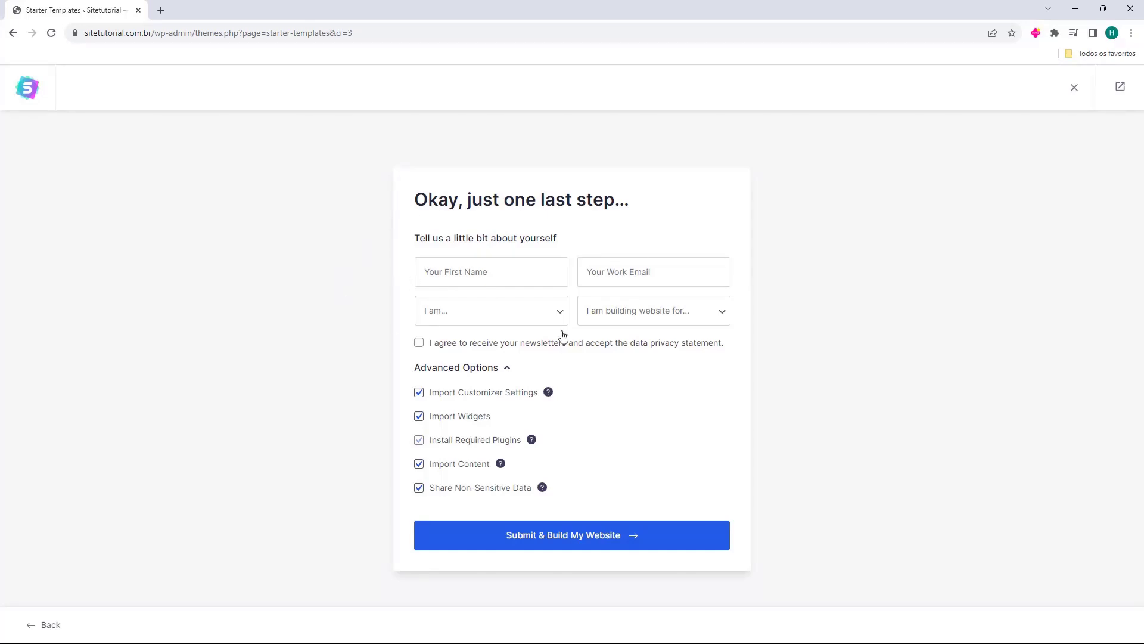
left_click(447, 267)
left_click(626, 264)
left_click(577, 539)
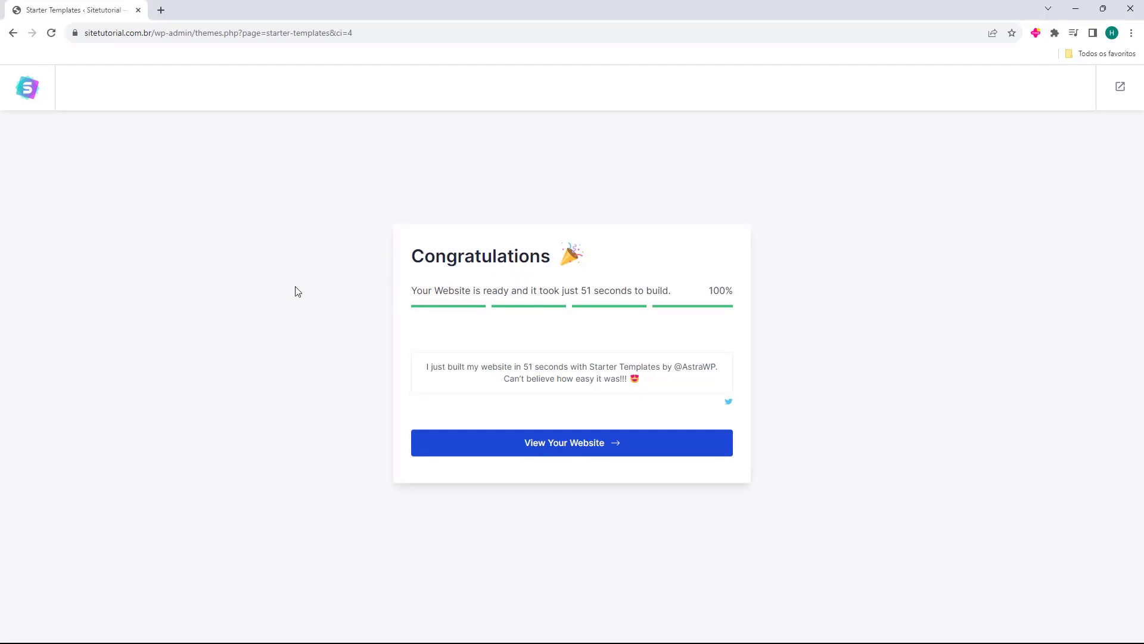
View the built website, examine its Home page down to the footer, and close it again
left_click(544, 444)
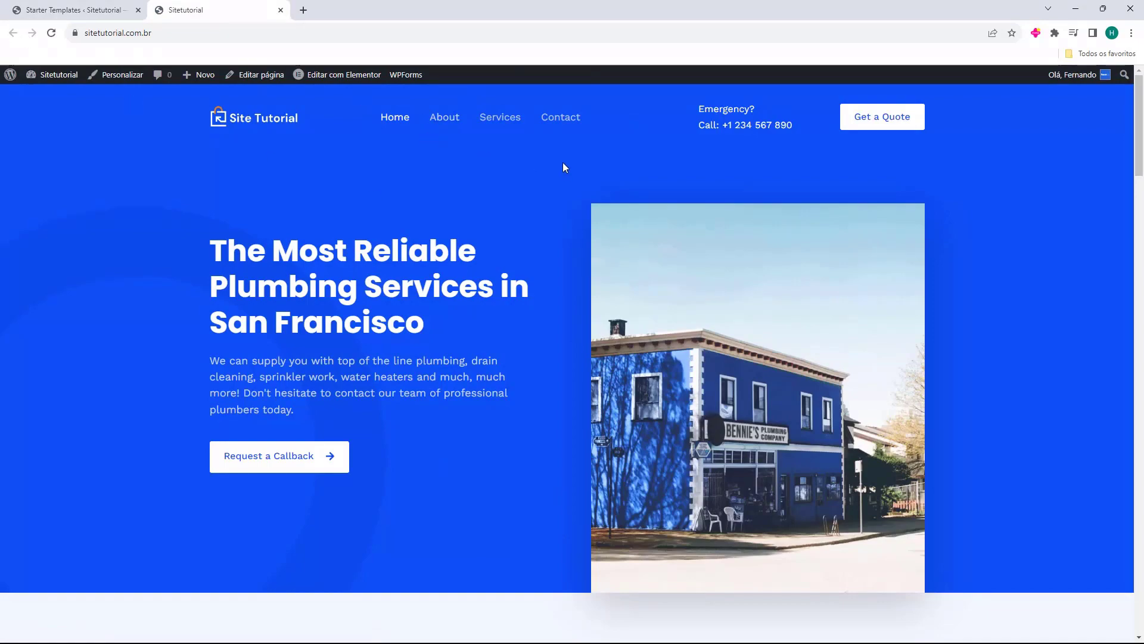
scroll(560, 149, "down", 1)
scroll(557, 137, "down", 13)
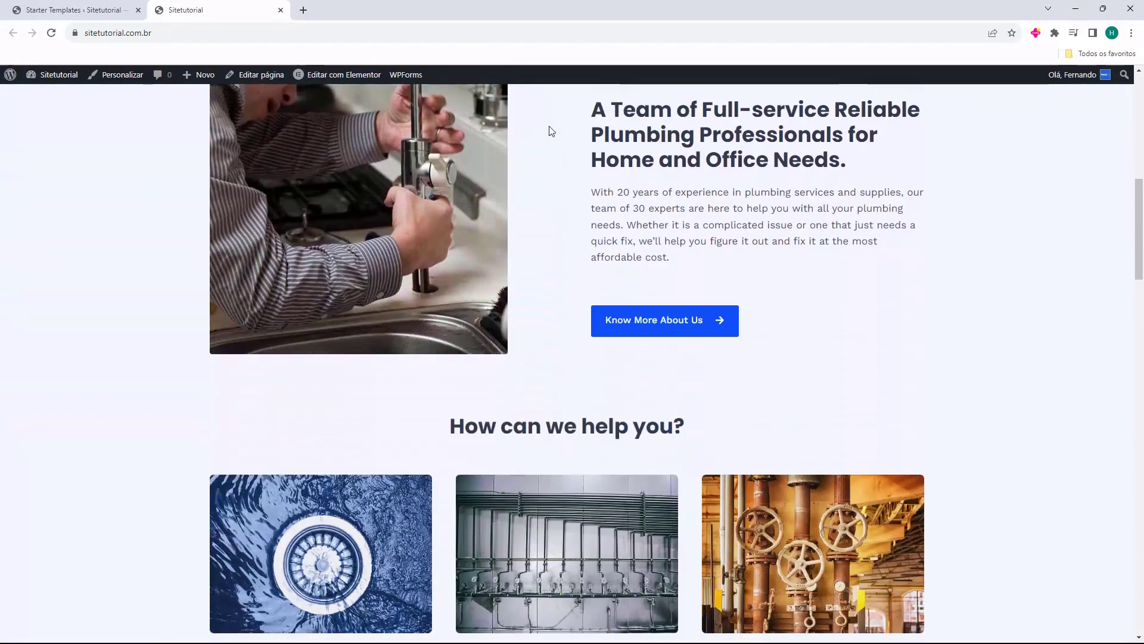
scroll(549, 173, "down", 18)
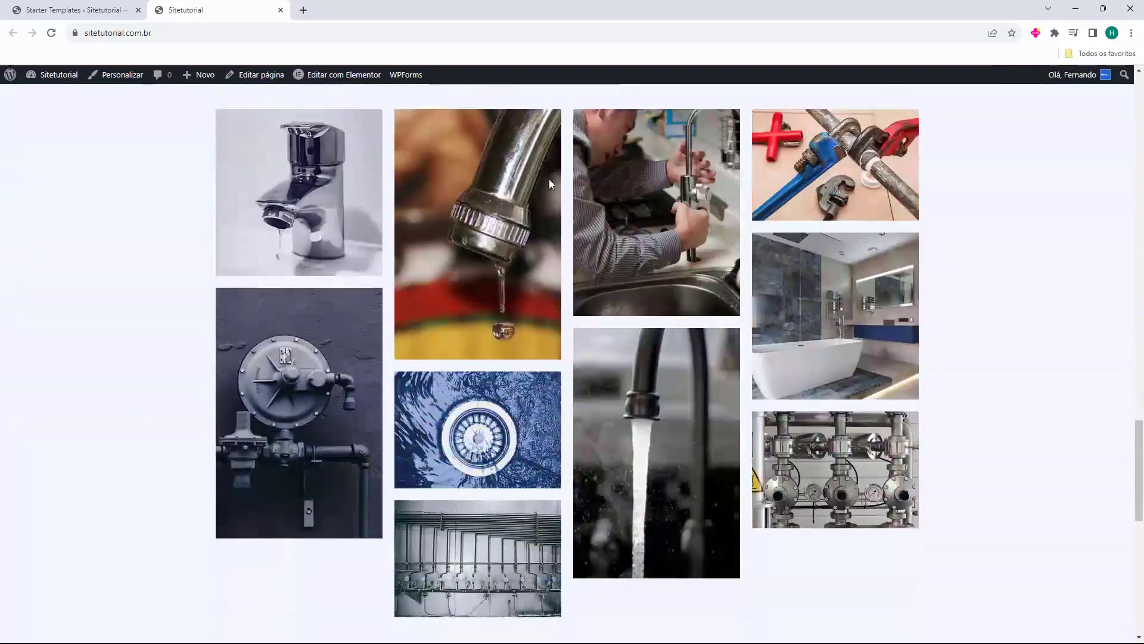
scroll(568, 188, "down", 5)
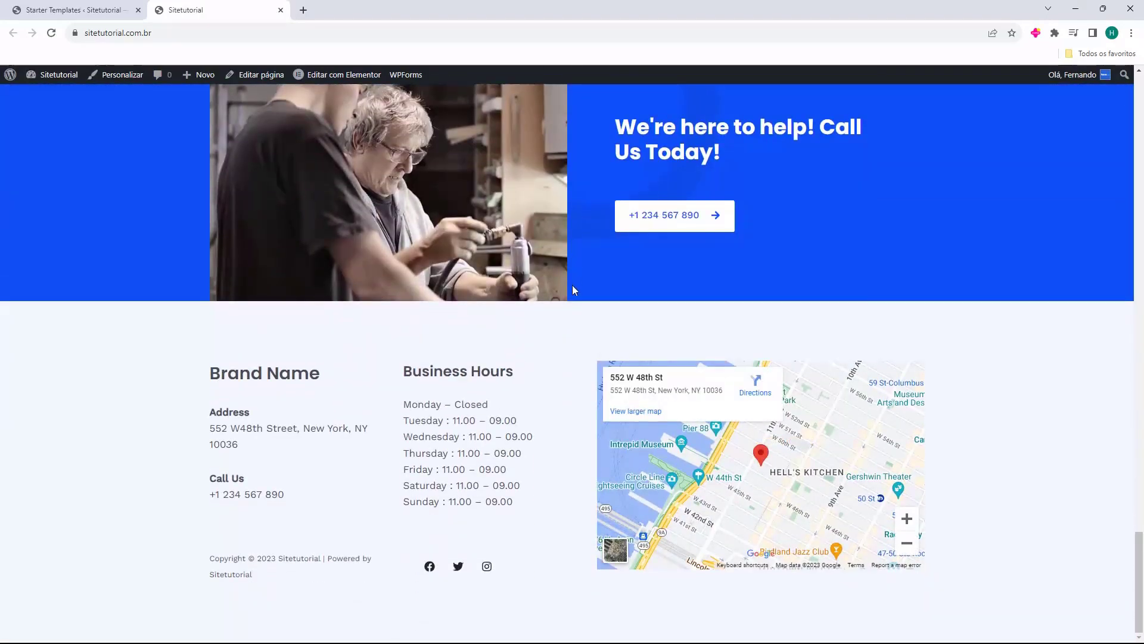
scroll(570, 289, "up", 15)
scroll(567, 288, "up", 10)
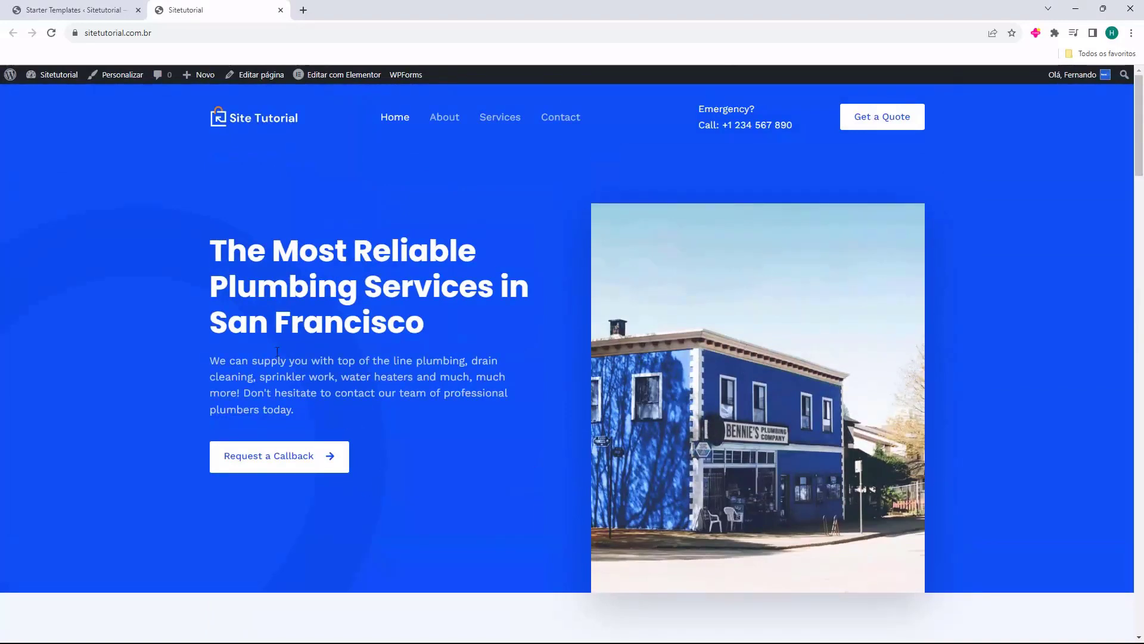
middle_click(248, 8)
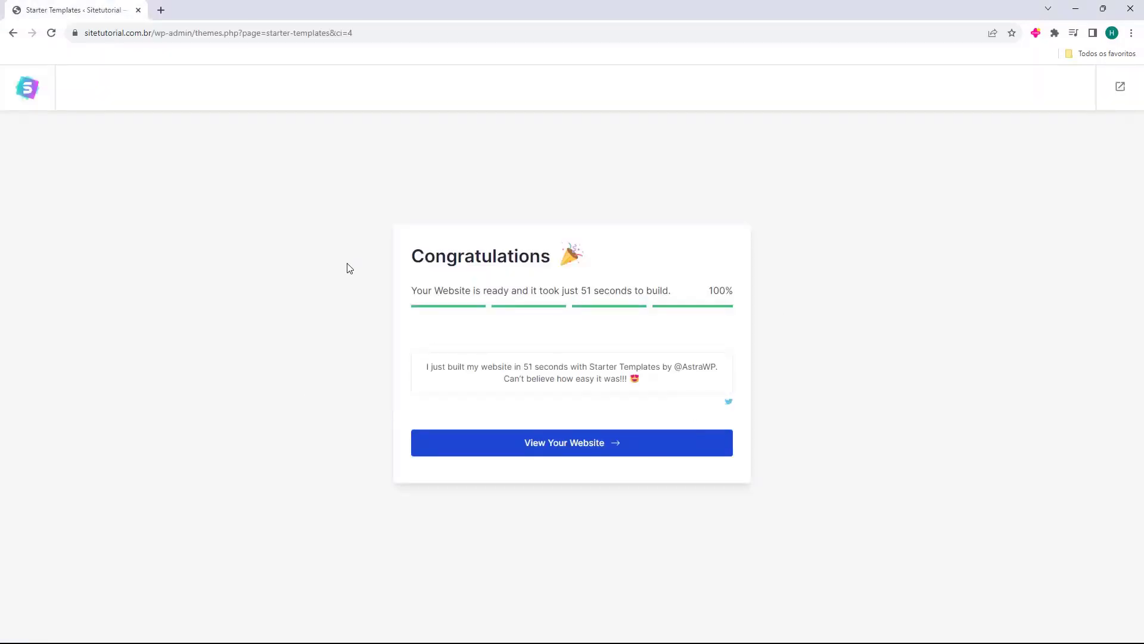
Leave the Starter Templates wizard for the WordPress dashboard and open the list of all pages
left_click(1121, 89)
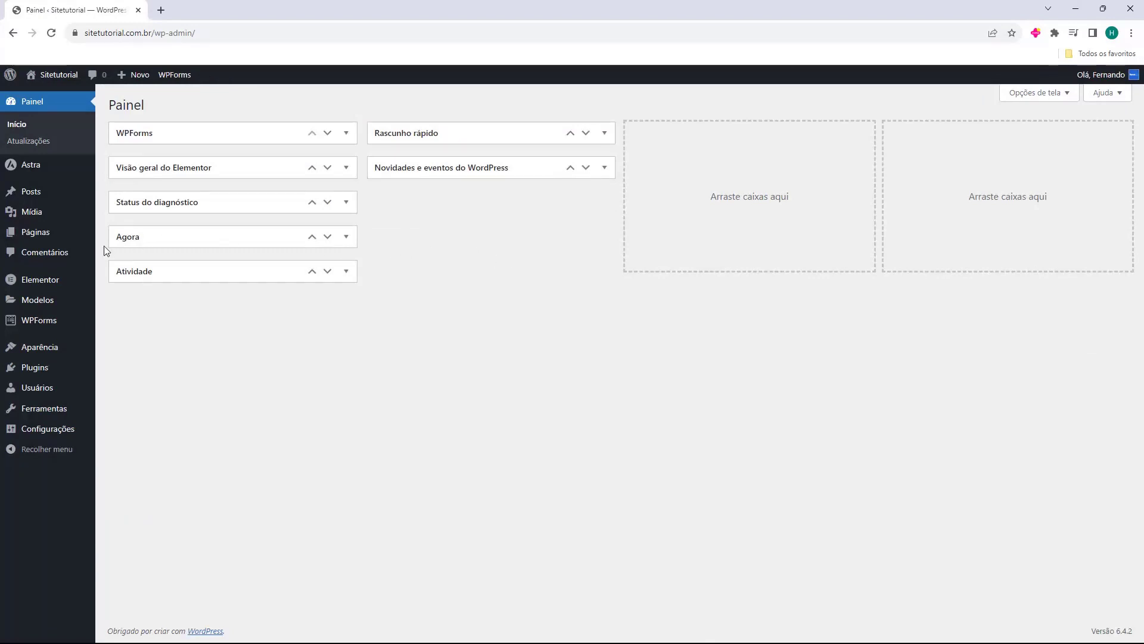
mouse_move(31, 235)
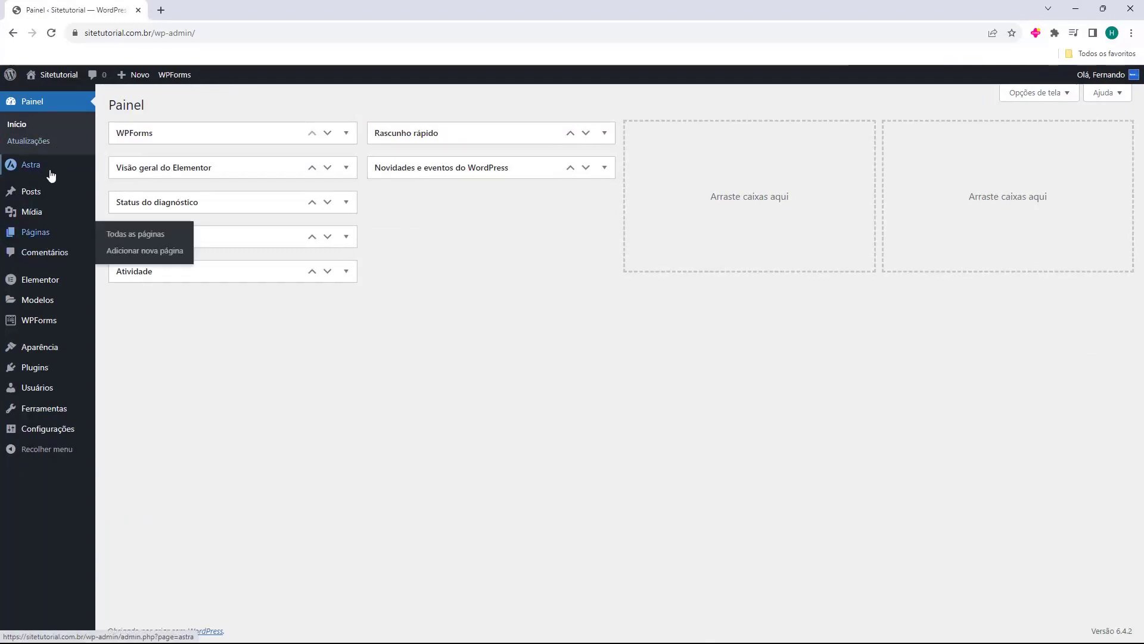
left_click(33, 239)
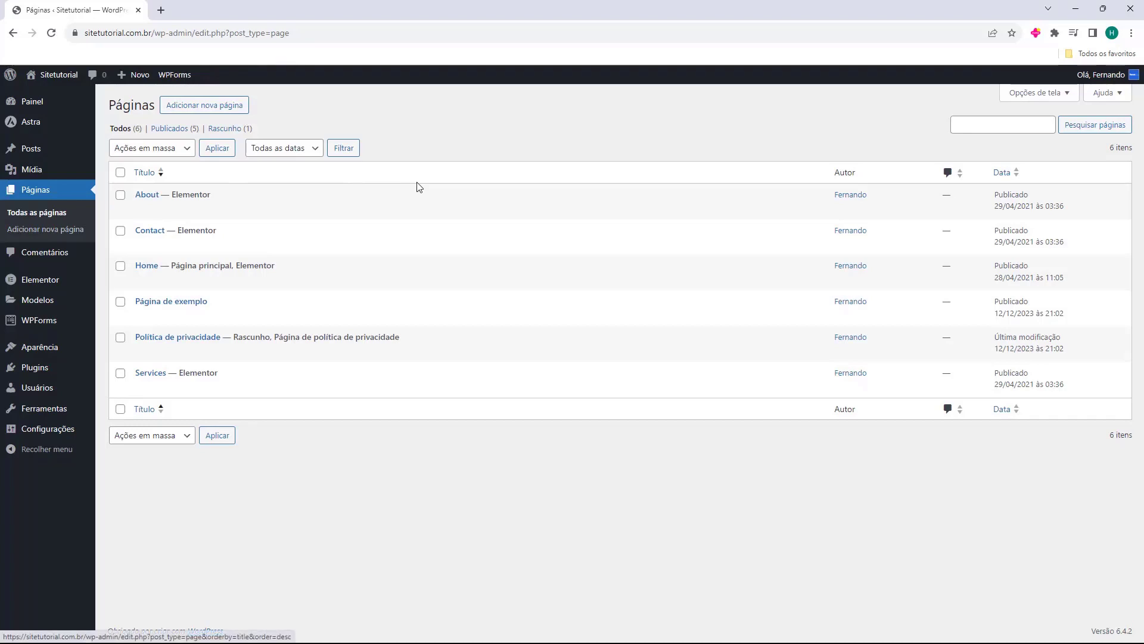
View the About page from the page list and examine it down to the footer and back up
mouse_move(376, 205)
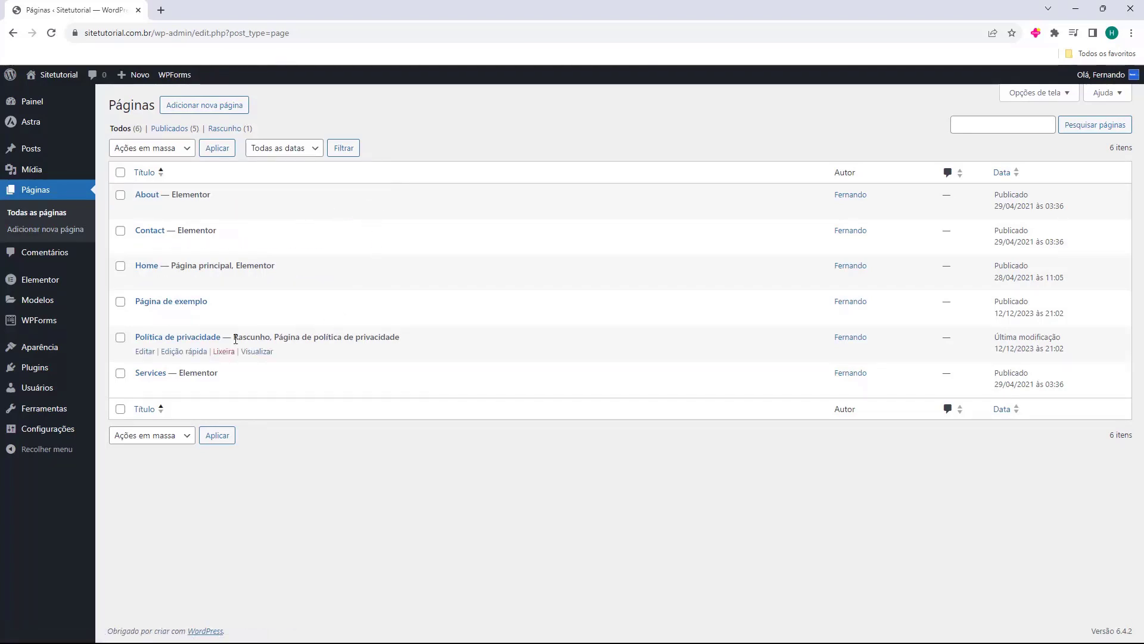
mouse_move(149, 344)
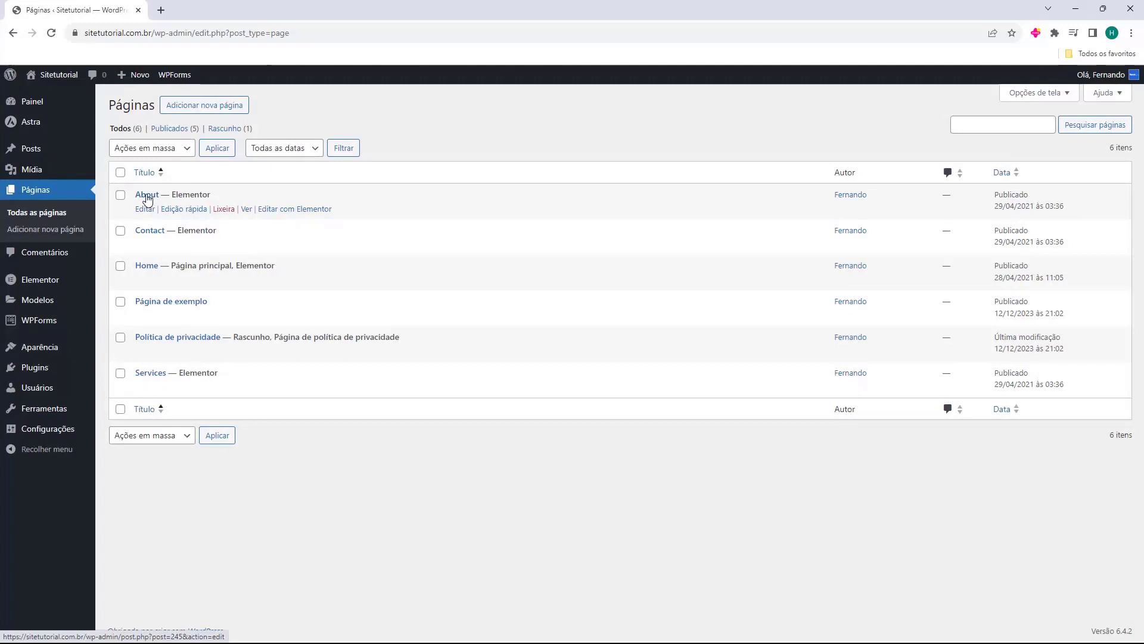
left_click(245, 209)
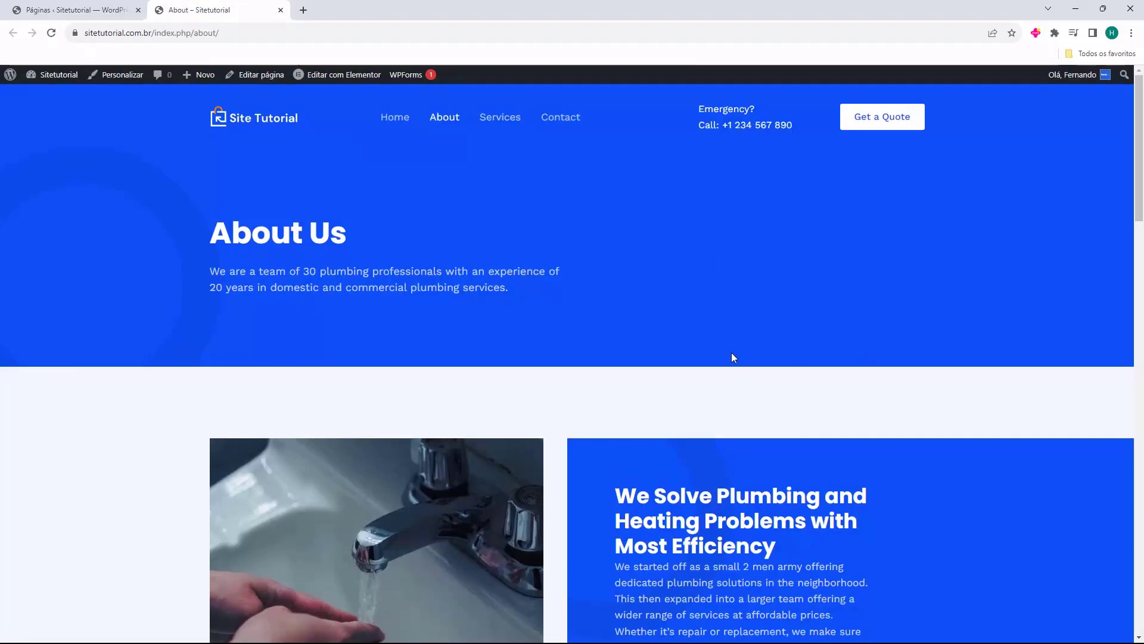
scroll(556, 280, "down", 20)
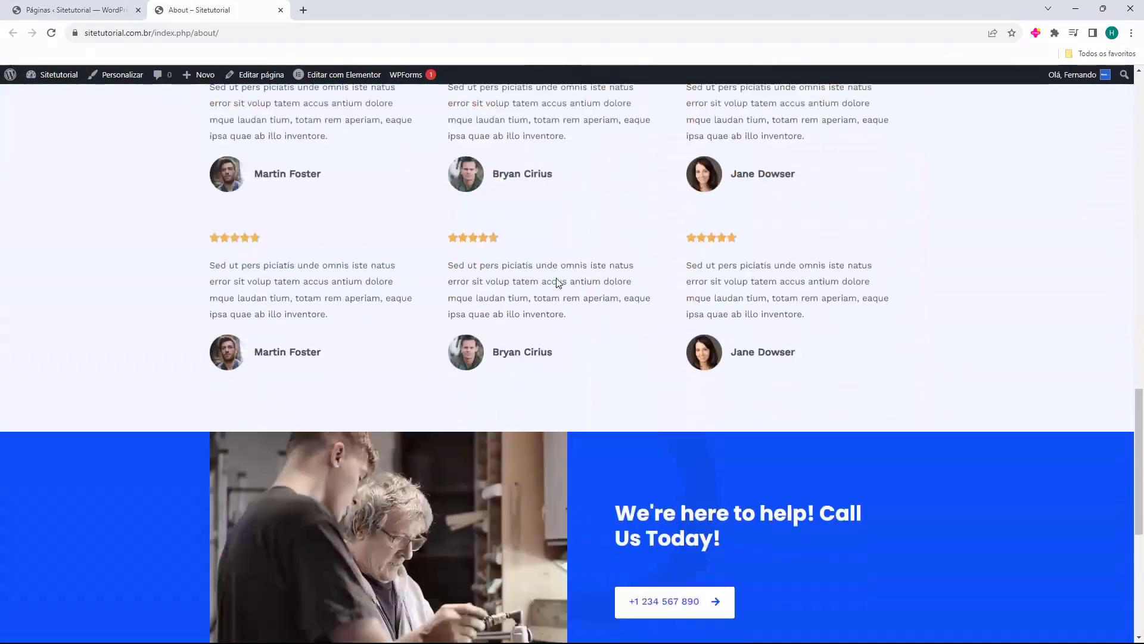
scroll(556, 280, "down", 5)
scroll(556, 292, "up", 20)
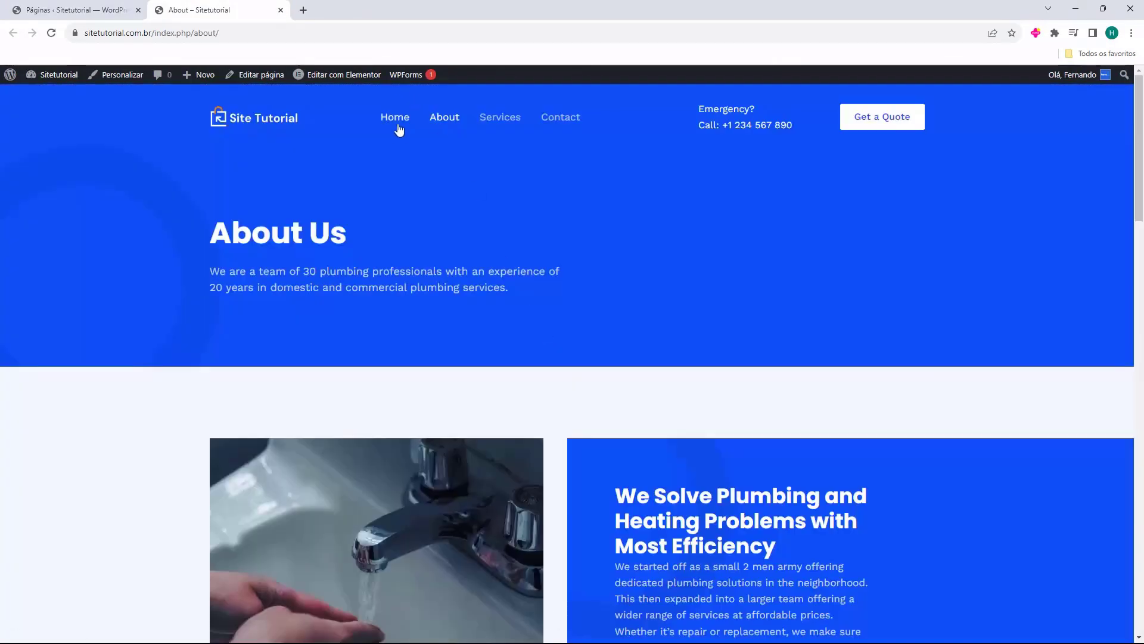
Browse the Home, About and Services pages through the site's header navigation and close the site view
left_click(398, 127)
left_click(451, 121)
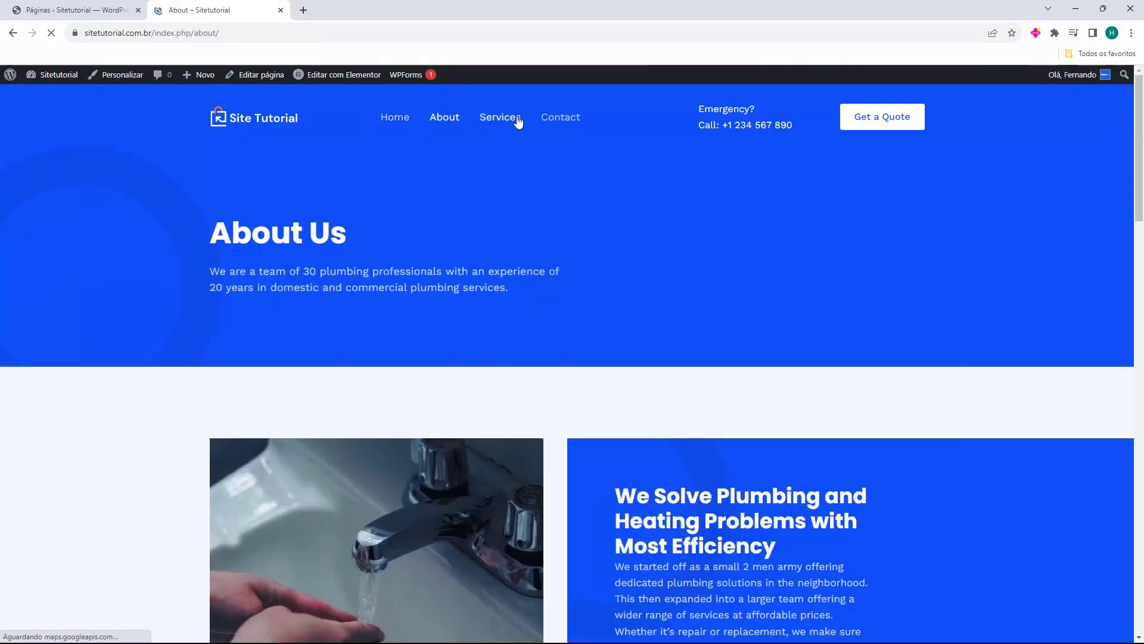
left_click(518, 122)
key("ctrl+w")
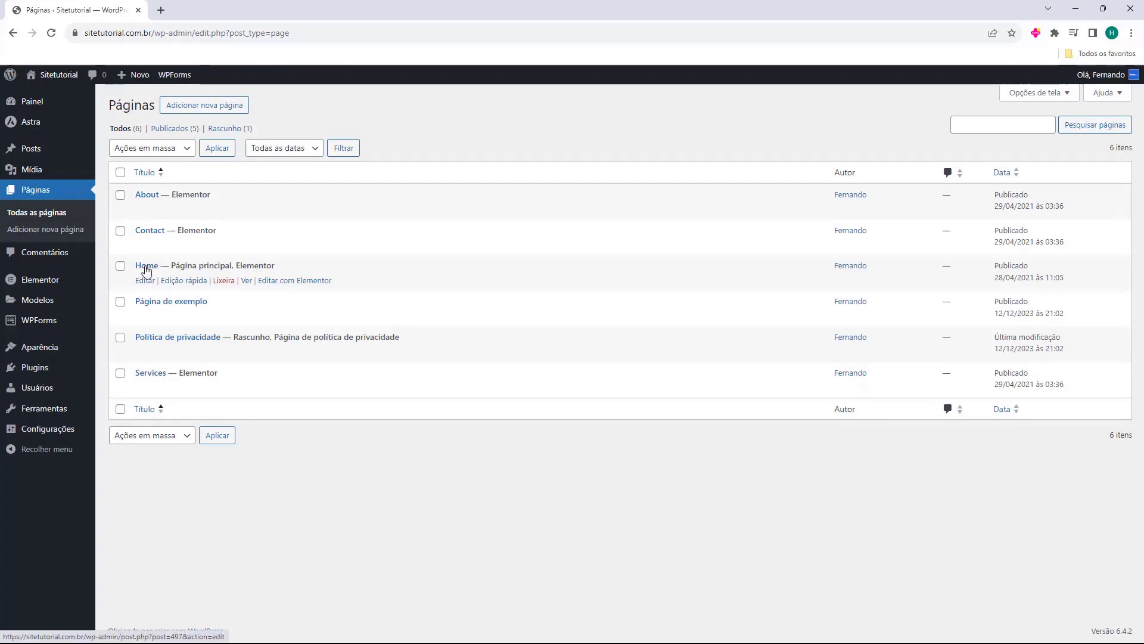
Quick-edit the Home page in the page list and change its title to "Inicio"
left_click(183, 280)
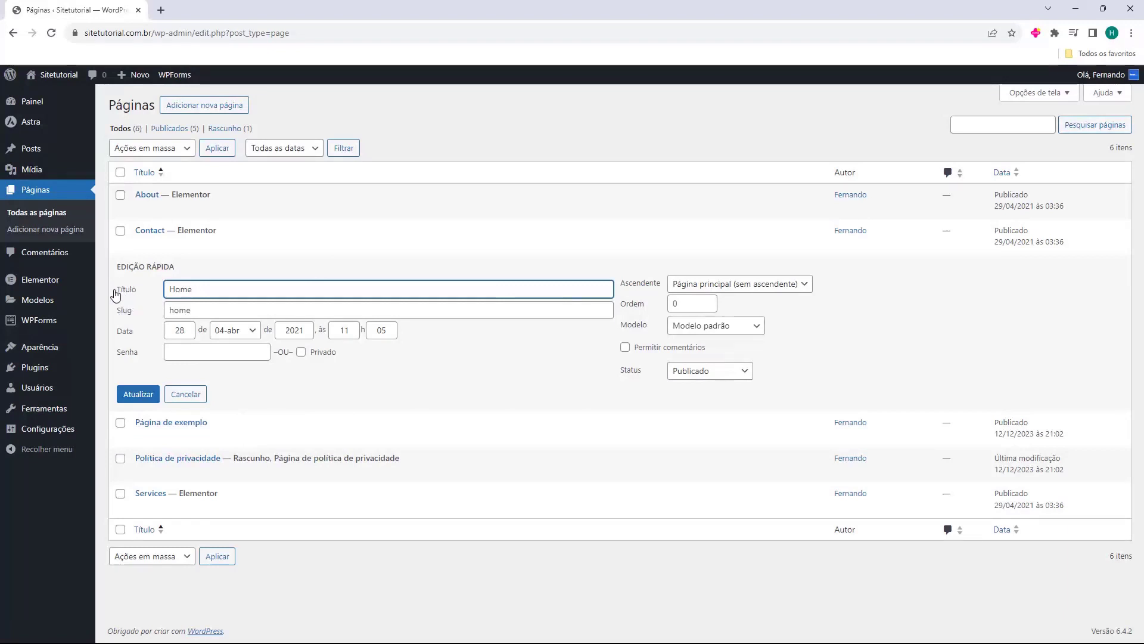
double_click(207, 293)
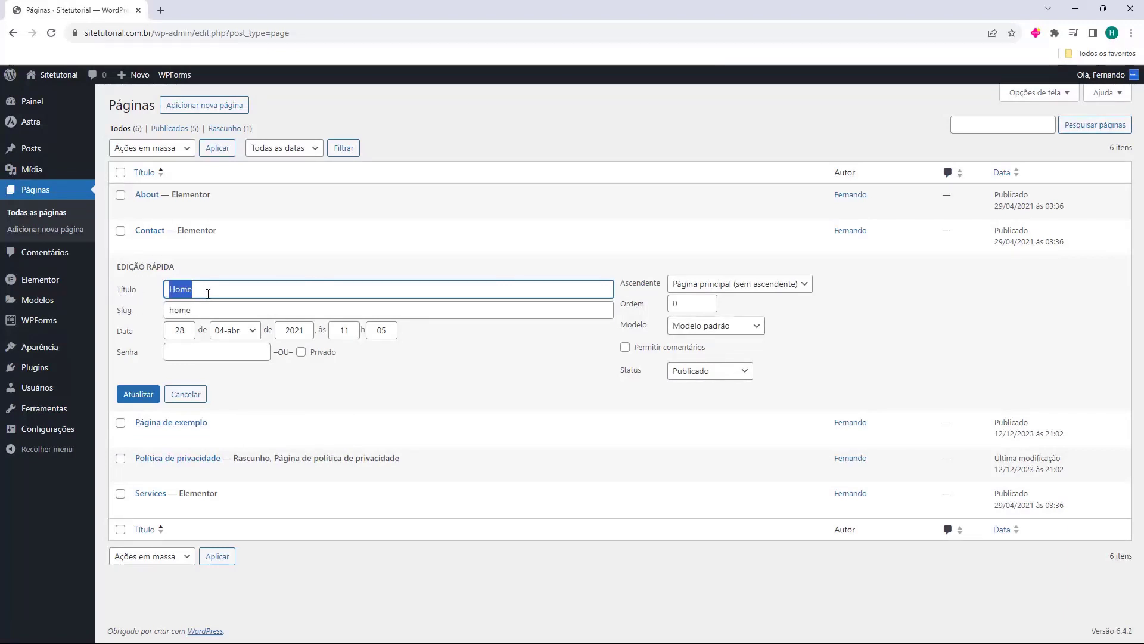
left_click(211, 292)
key("BackSpace")
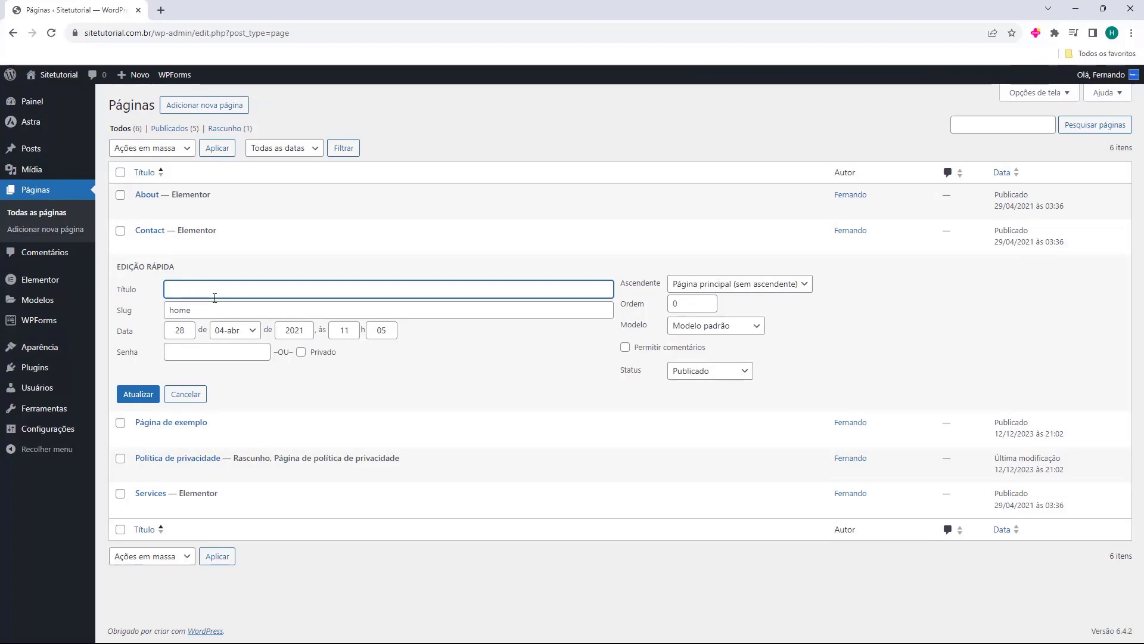
type("Inicio")
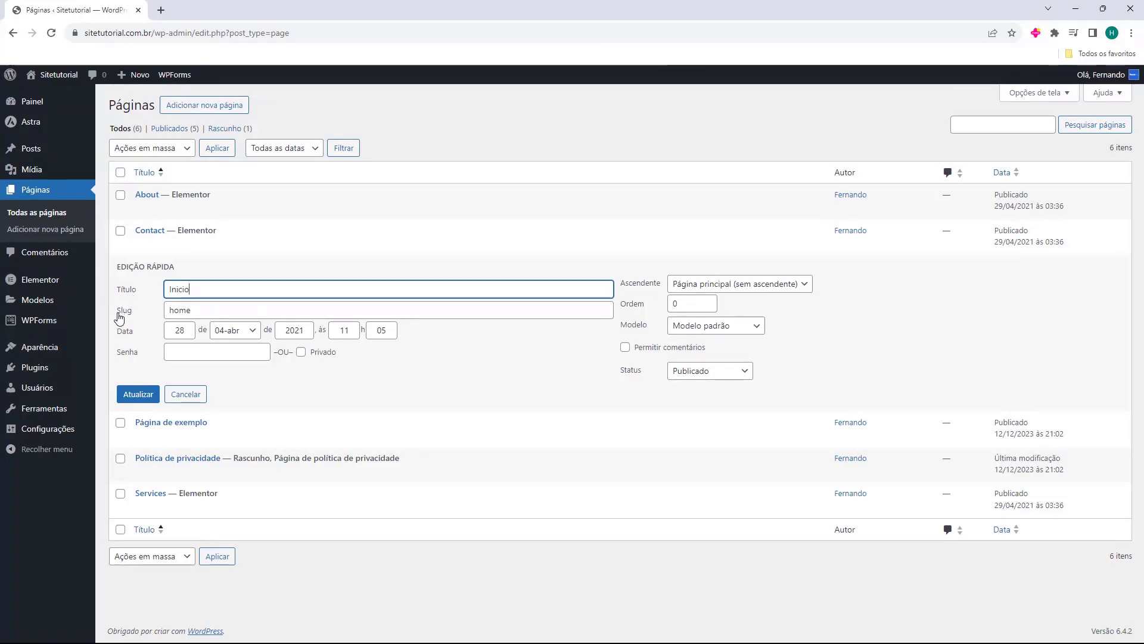
Set the home page's slug to "inicio" in lowercase and update the page
double_click(184, 311)
key("BackSpace")
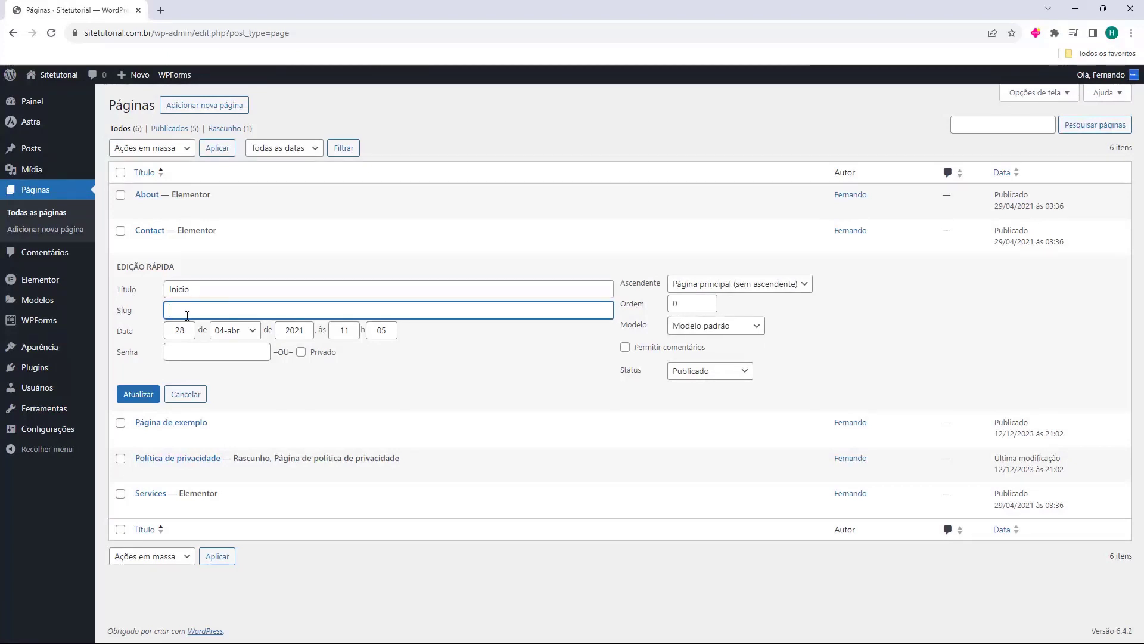
type("Inicio")
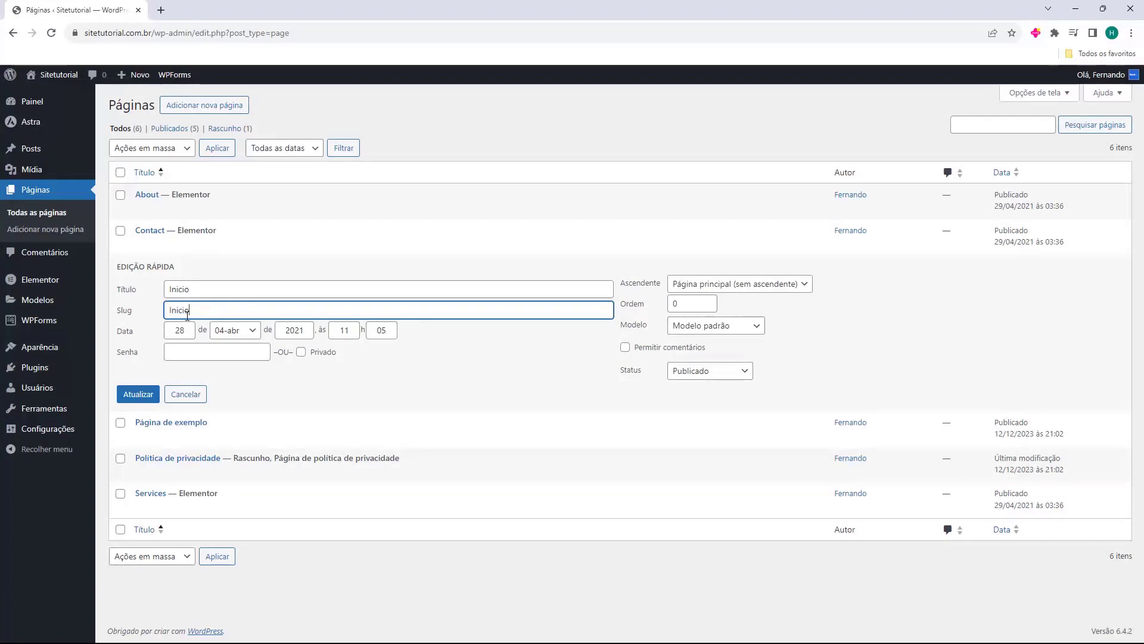
double_click(179, 310)
type("inicio")
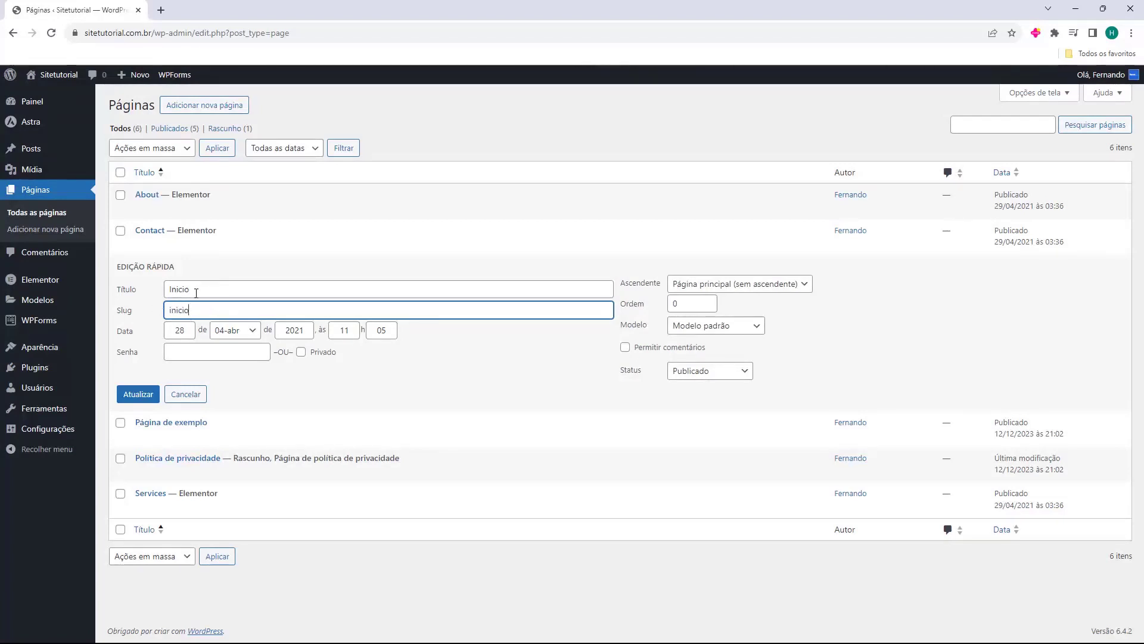
left_click(129, 396)
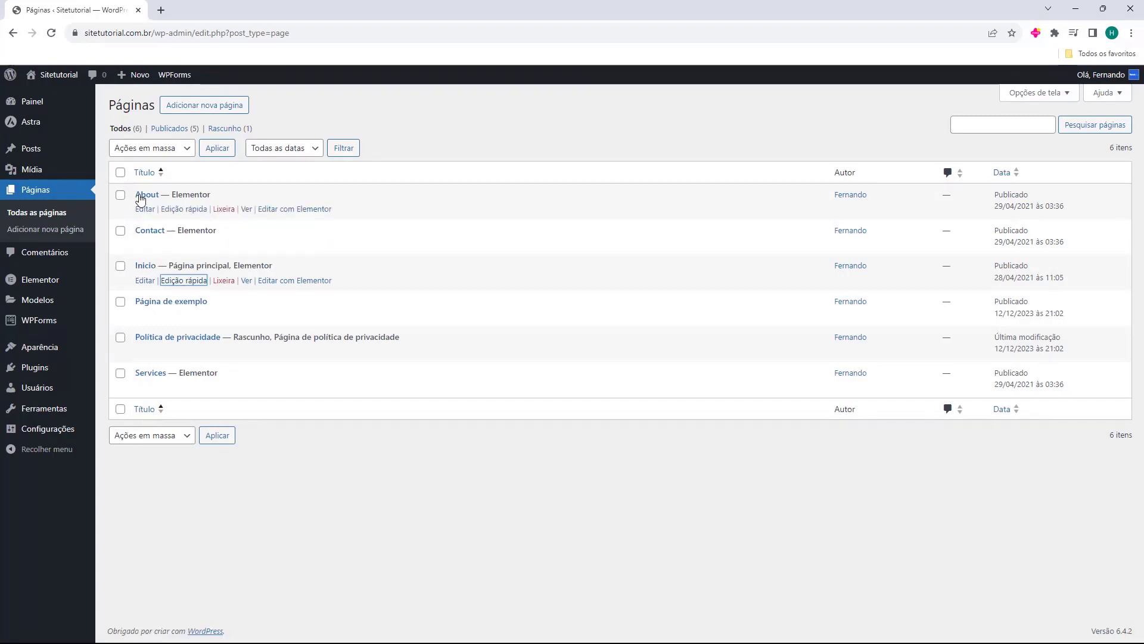
Quick-edit the About page's title to "Sobre nos", clear its slug, update it, and recheck the generated slug
left_click(177, 208)
double_click(225, 222)
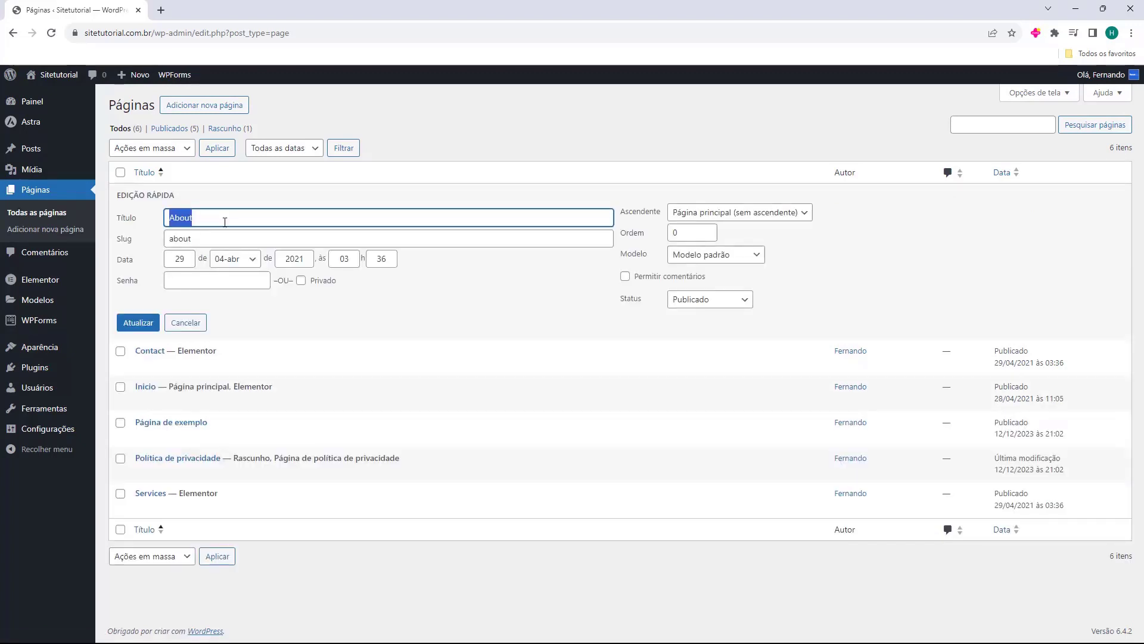
type("Sobre nos")
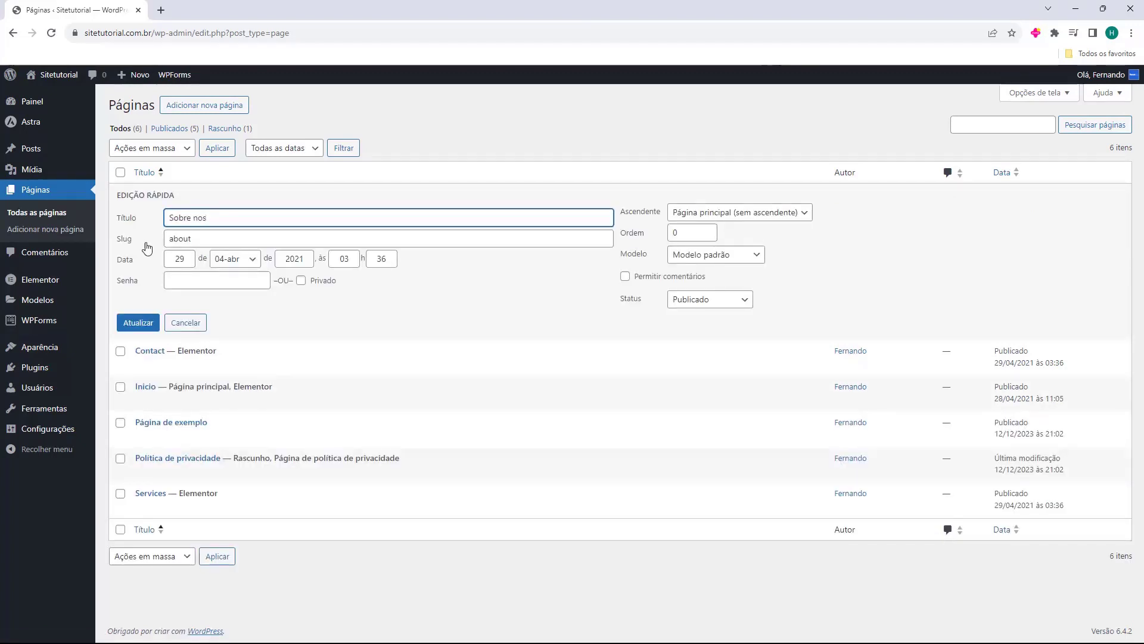
double_click(198, 241)
key("BackSpace")
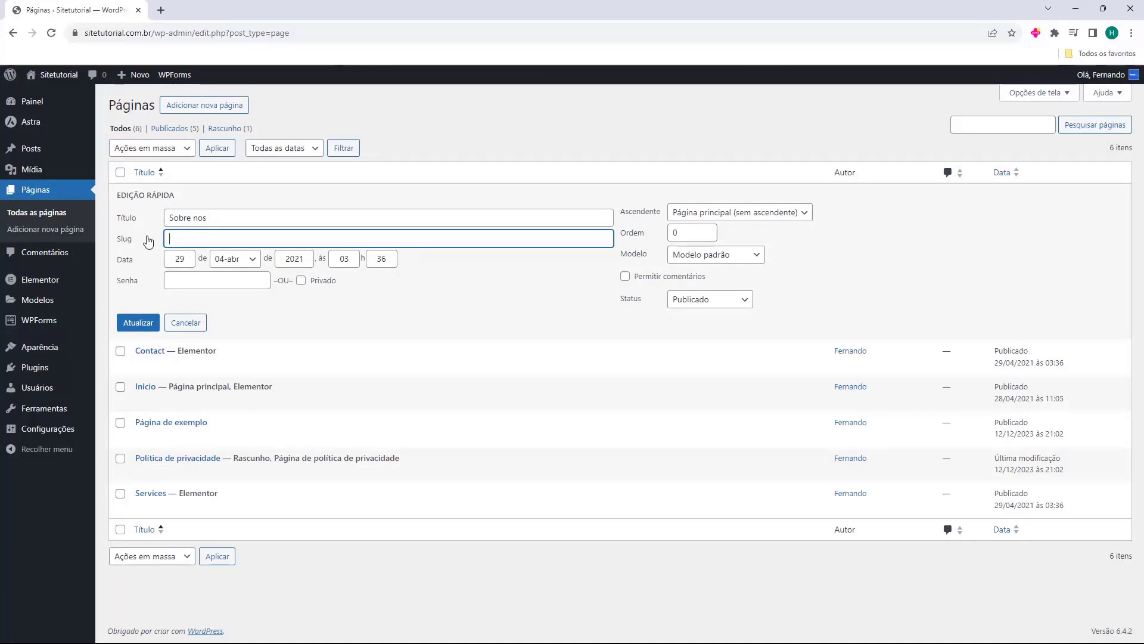
left_click(143, 331)
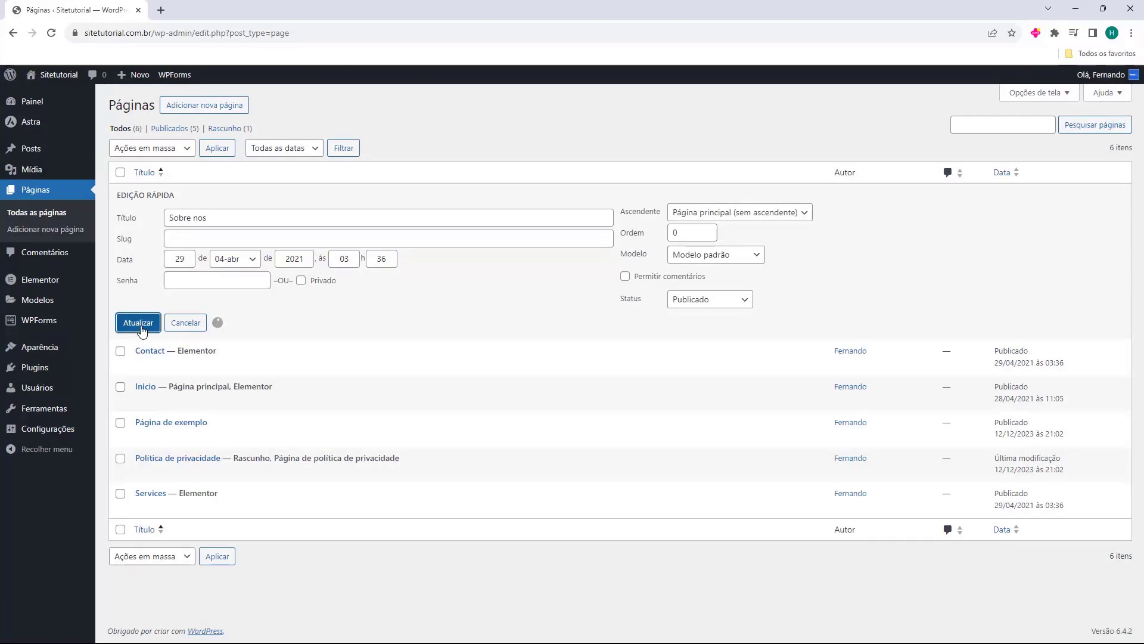
left_click(170, 208)
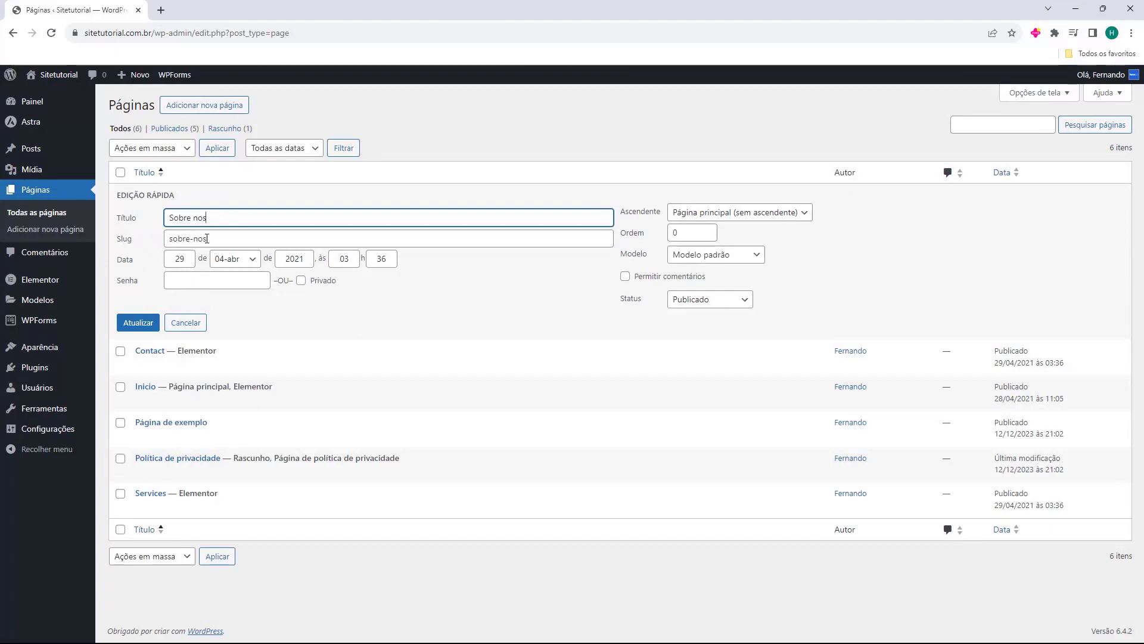
left_click(133, 325)
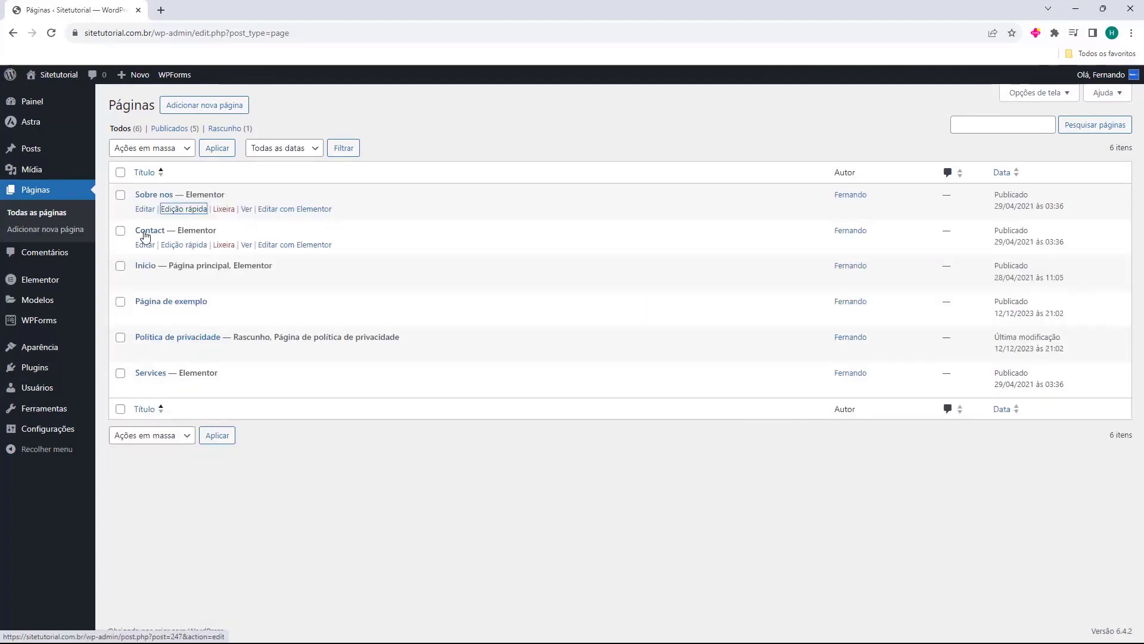
Quick-edit the Contact page, changing its title to "Contato" and clearing its slug, and update it
left_click(186, 246)
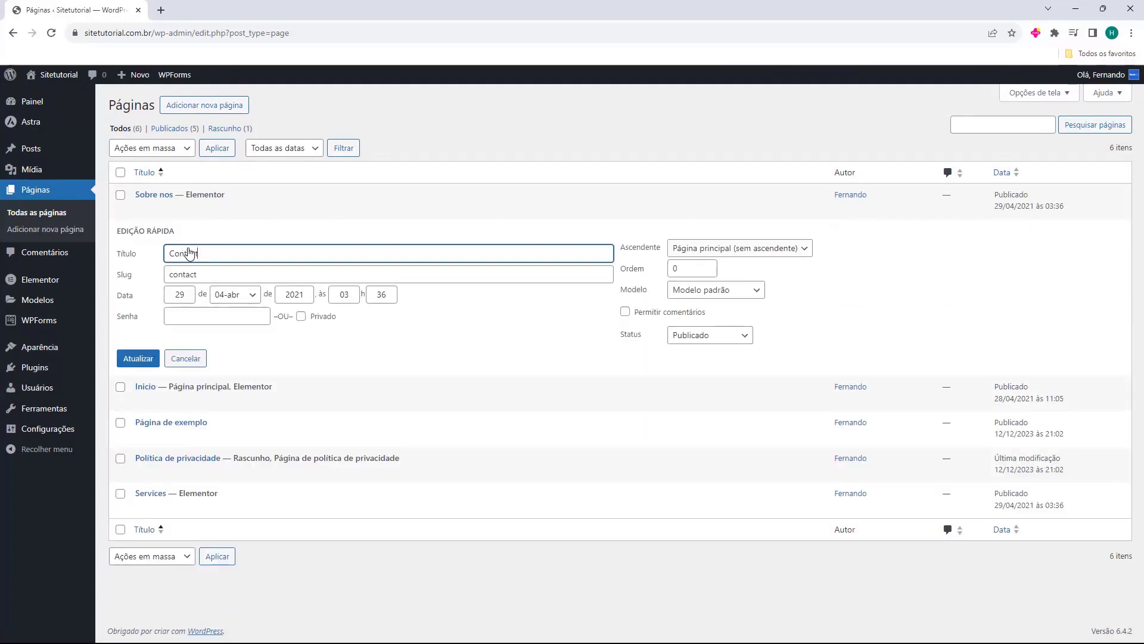
double_click(209, 252)
type("Contato")
key("Tab")
key("BackSpace")
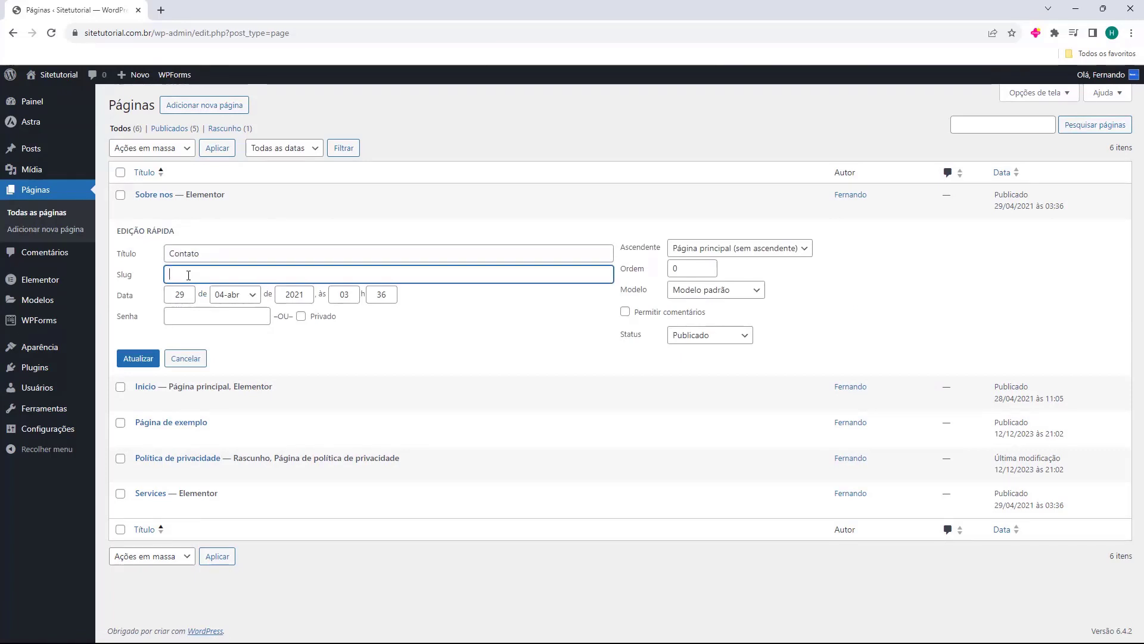
left_click(147, 359)
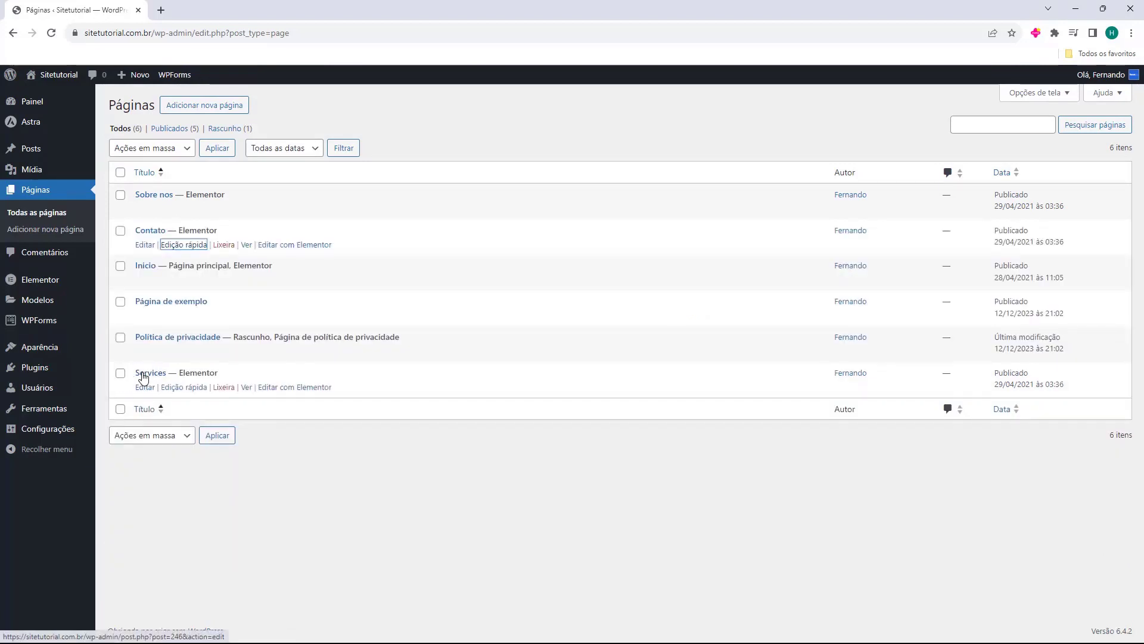
Quick-edit the Services page, setting its title to "Serviços" and its slug to "servicos", and update it
left_click(177, 387)
double_click(217, 401)
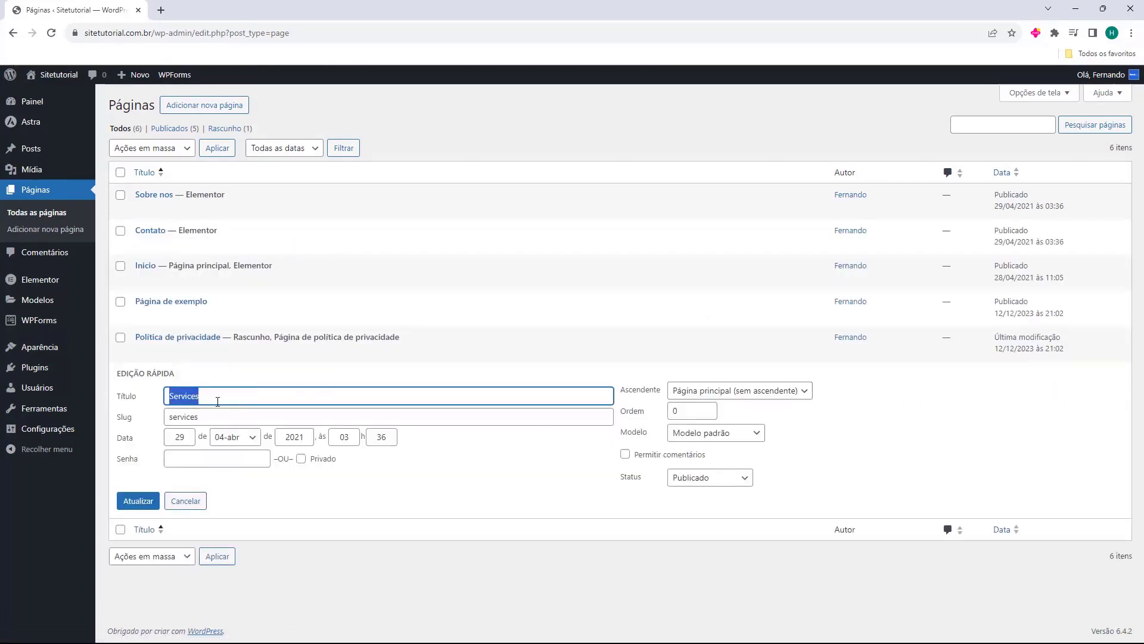
type("ser")
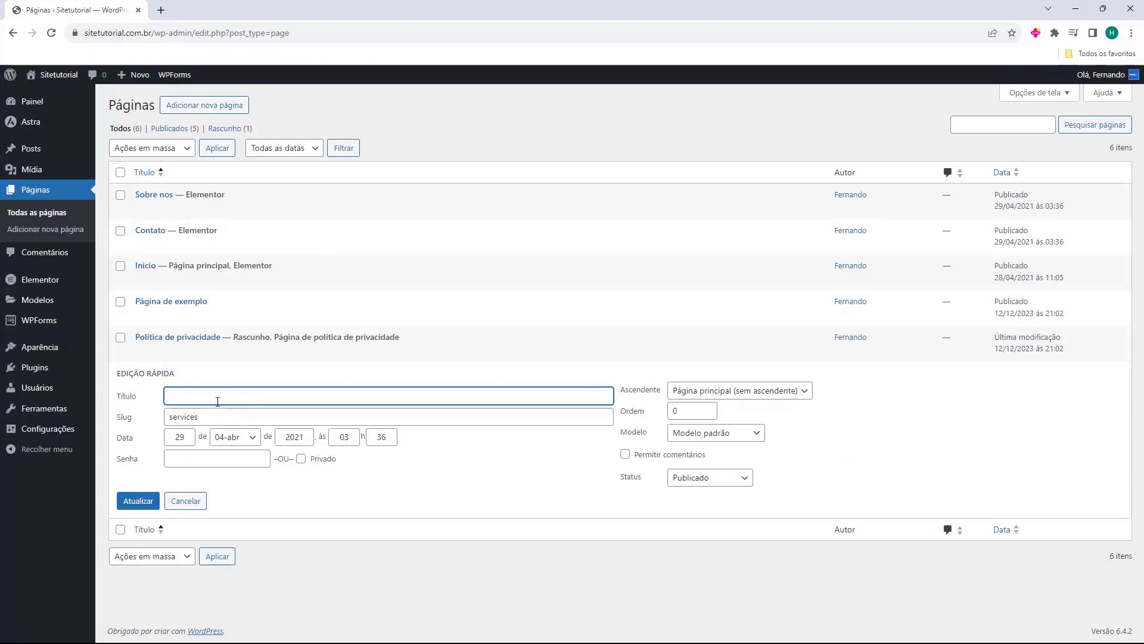
type("viços")
key("Tab")
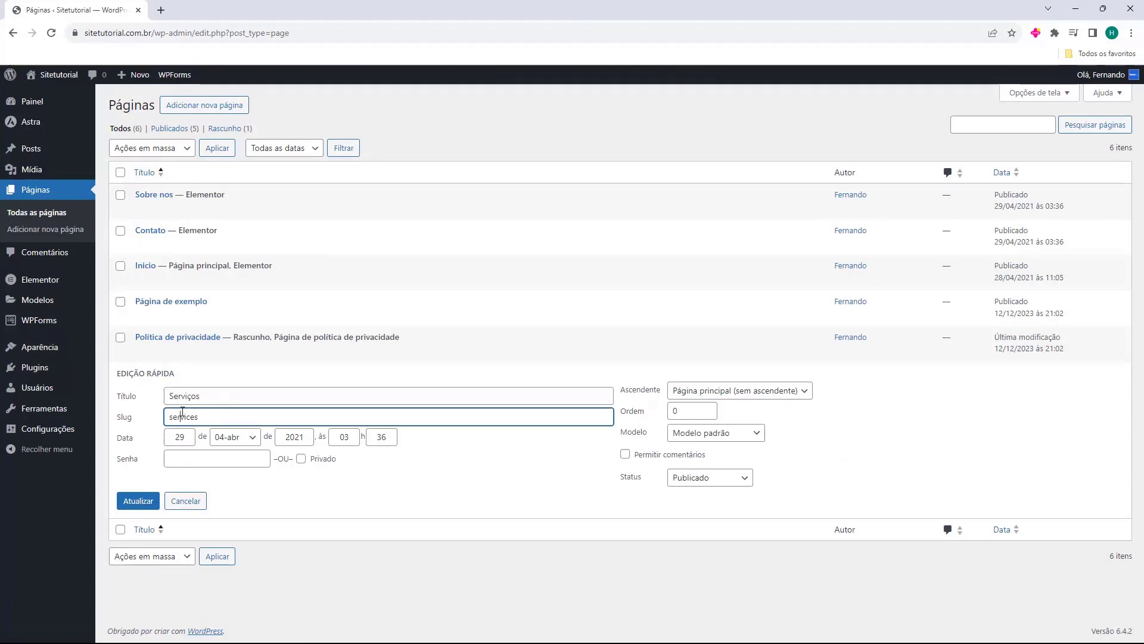
key("BackSpace")
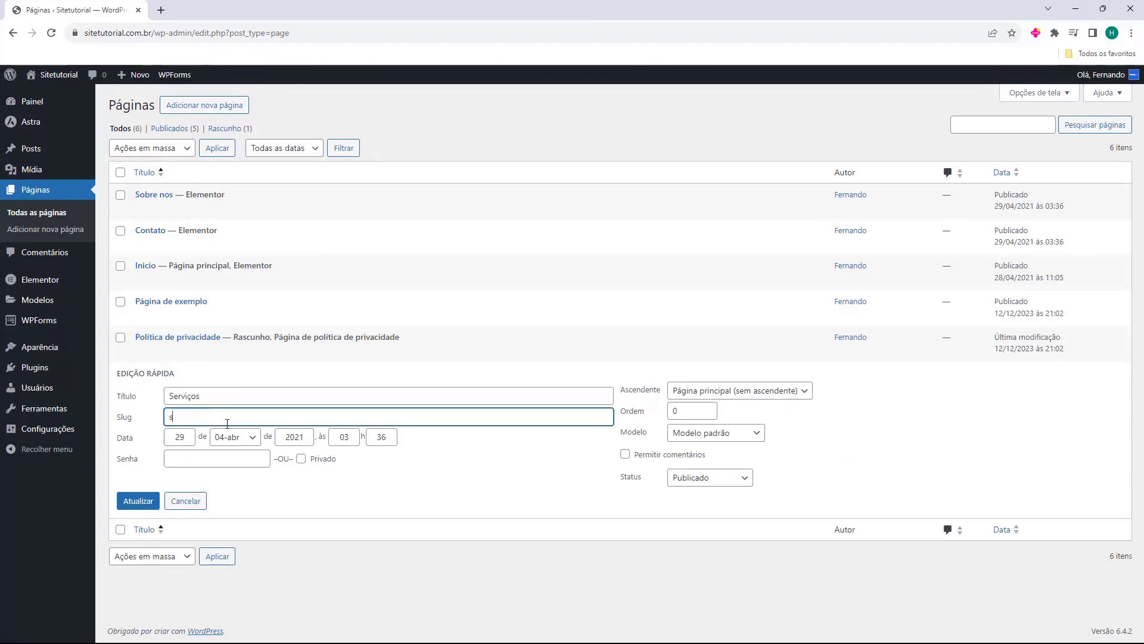
type("servicos")
left_click(142, 501)
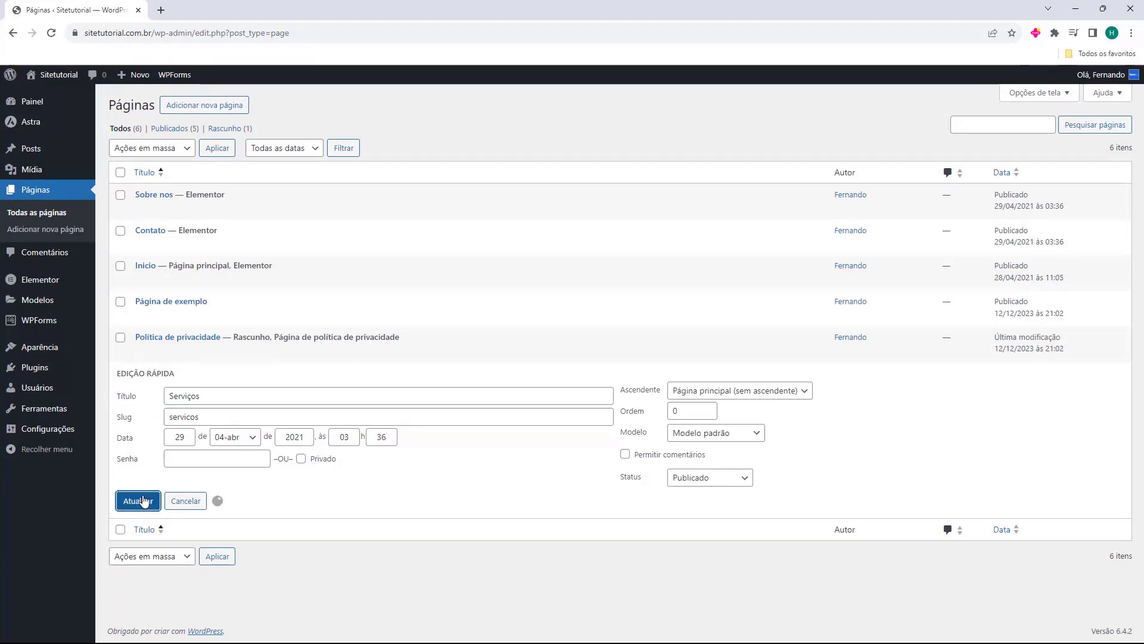
View the Inicio page on the live site and test the Serviços, Contato and Sobre nos navigation links
left_click(248, 280)
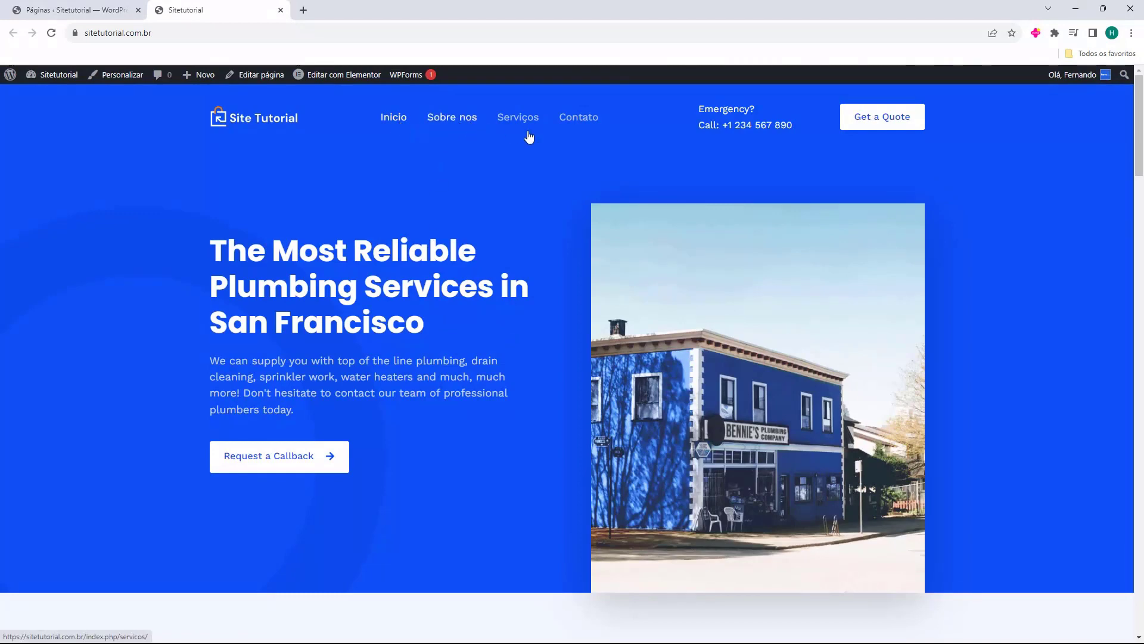
left_click(500, 129)
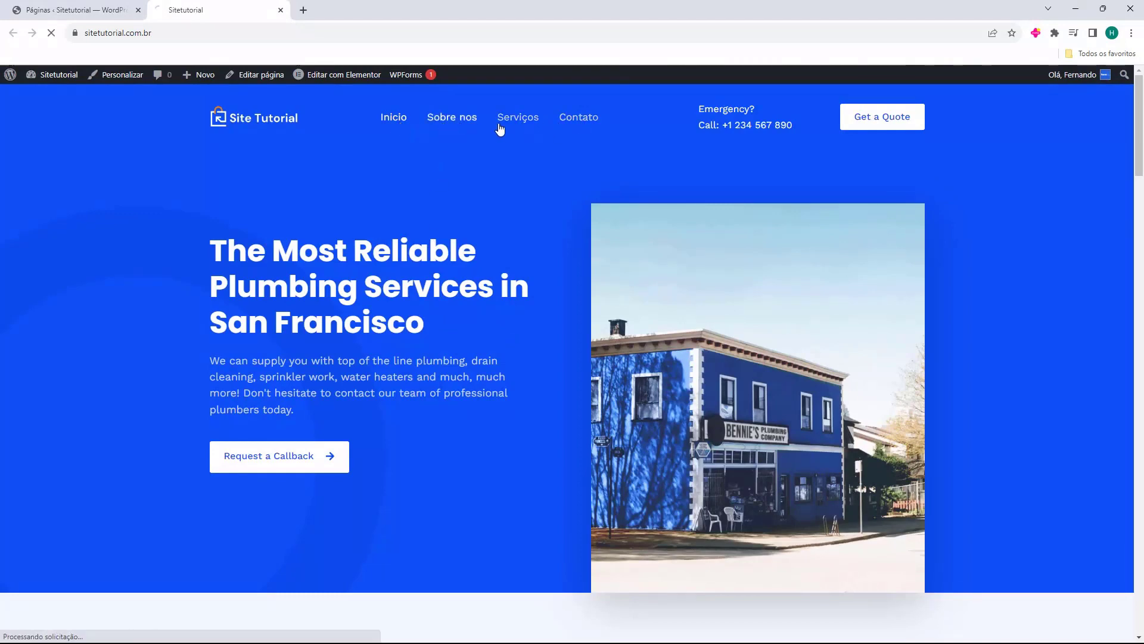
left_click(589, 122)
left_click(448, 119)
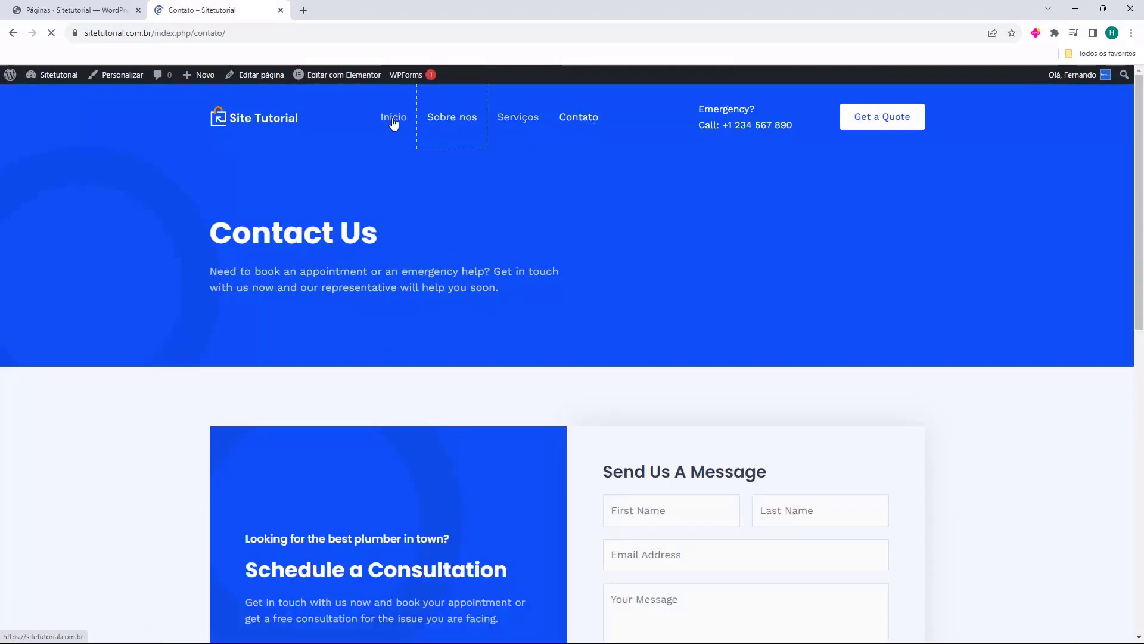
Inspect the index.php part of the Sobre nos page's URL and close the site view
left_click(215, 35)
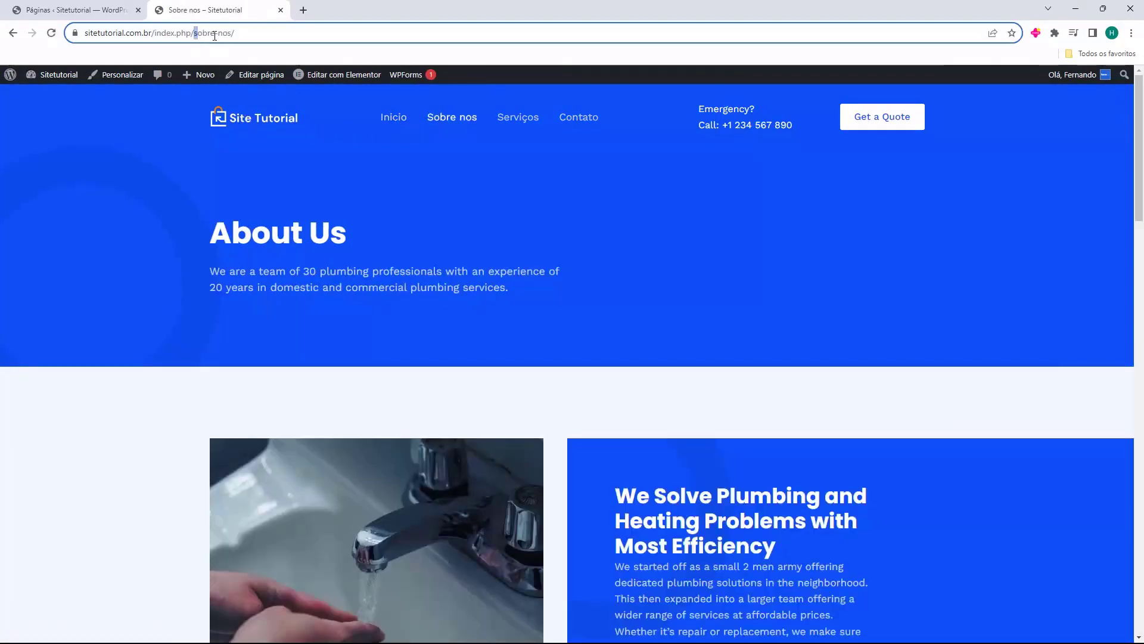
left_click_drag(219, 33, 186, 33)
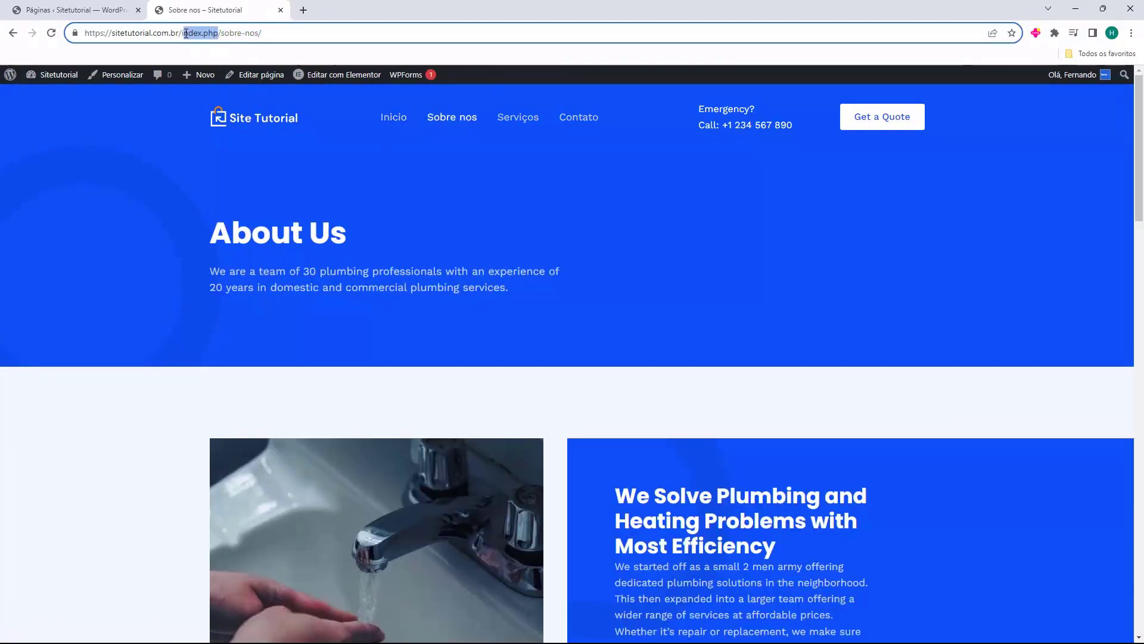
left_click(202, 33)
middle_click(192, 14)
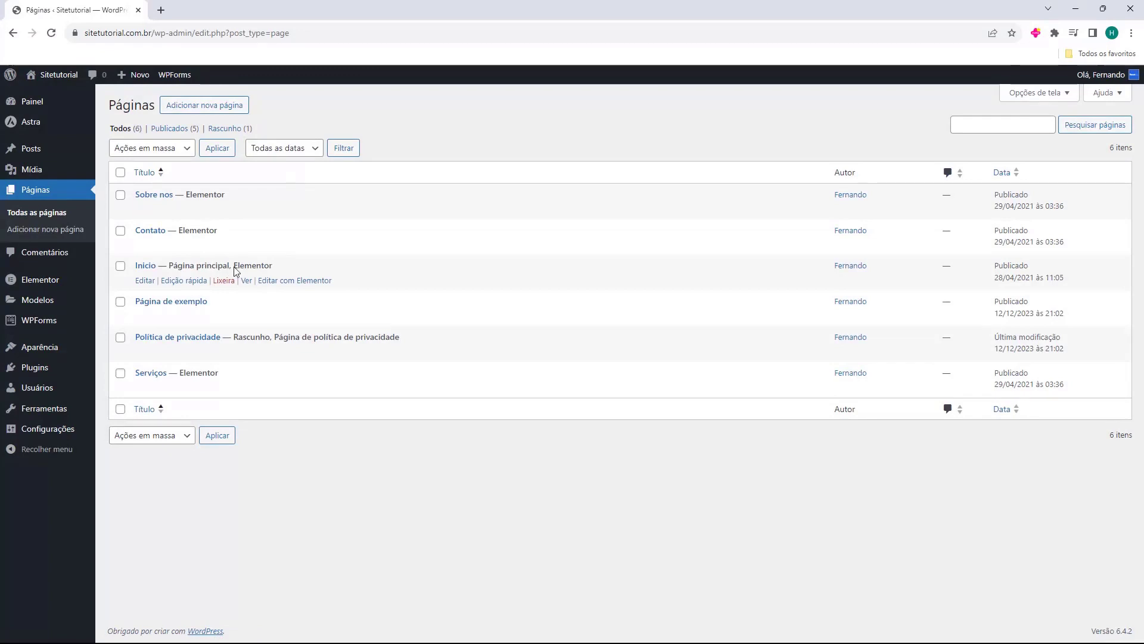
Open the Inicio page for editing with Elementor and dismiss the Elementor AI notification
left_click_drag(234, 265, 281, 264)
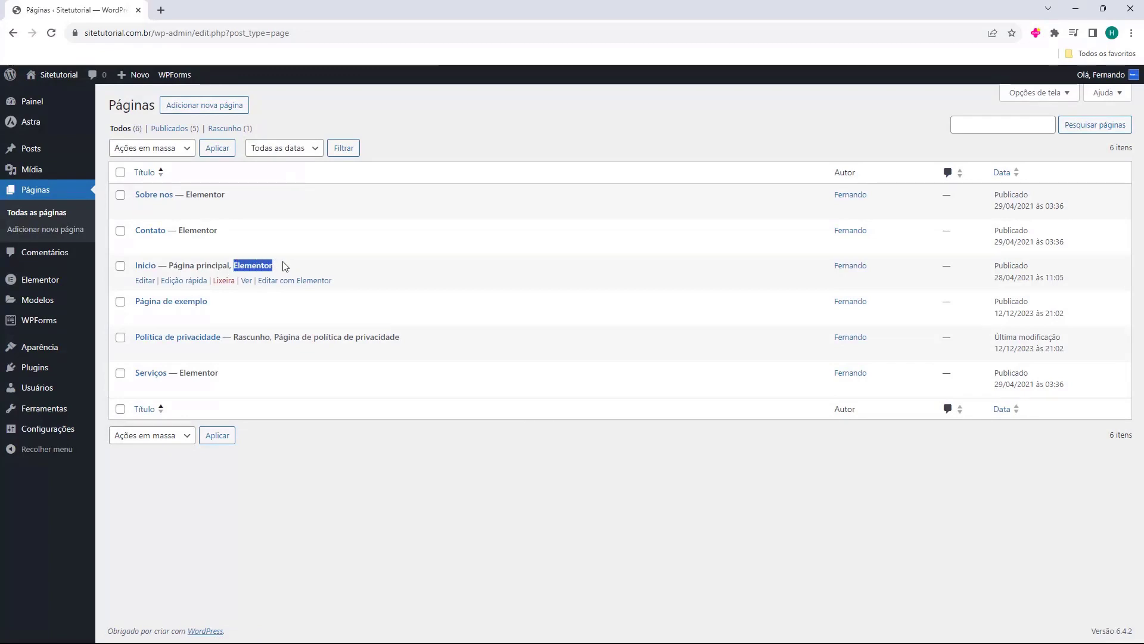
left_click(251, 264)
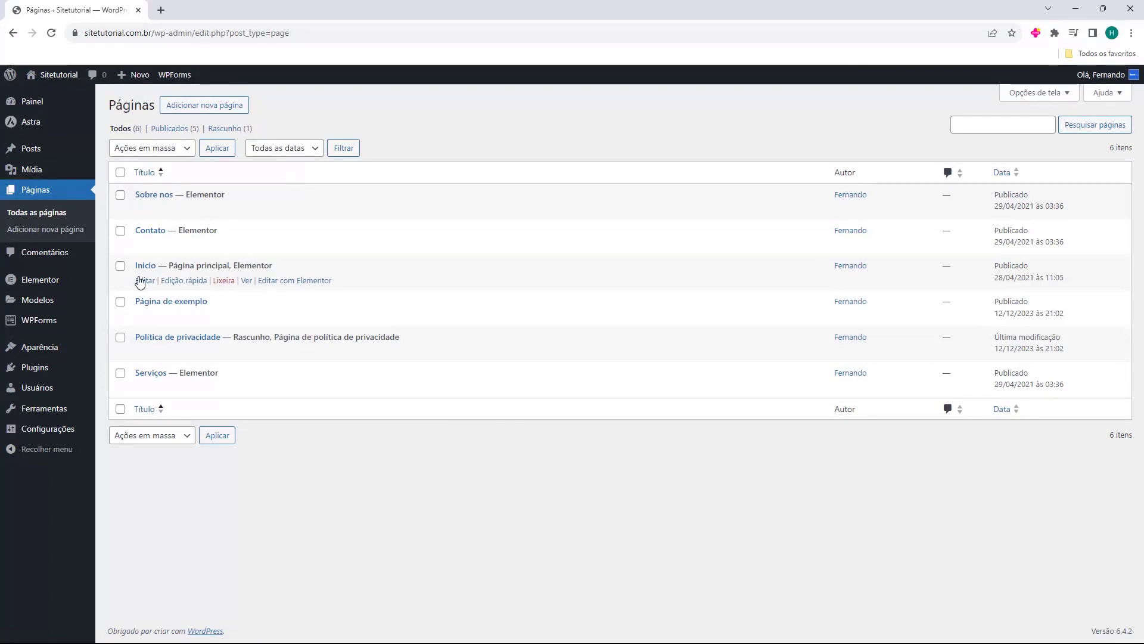
left_click(284, 282)
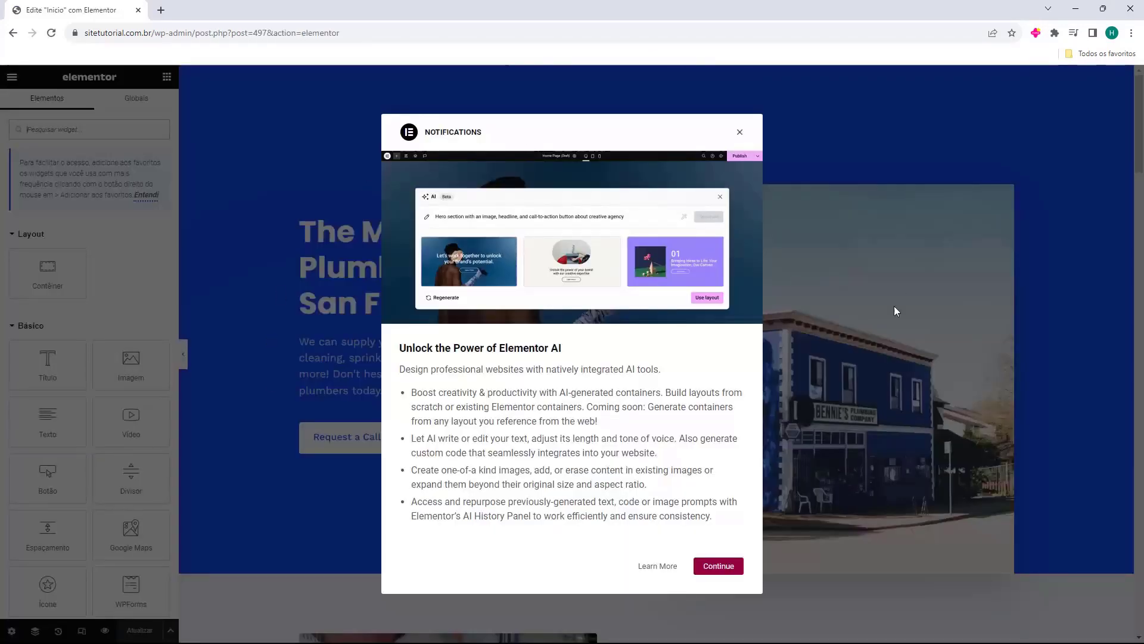
left_click(739, 133)
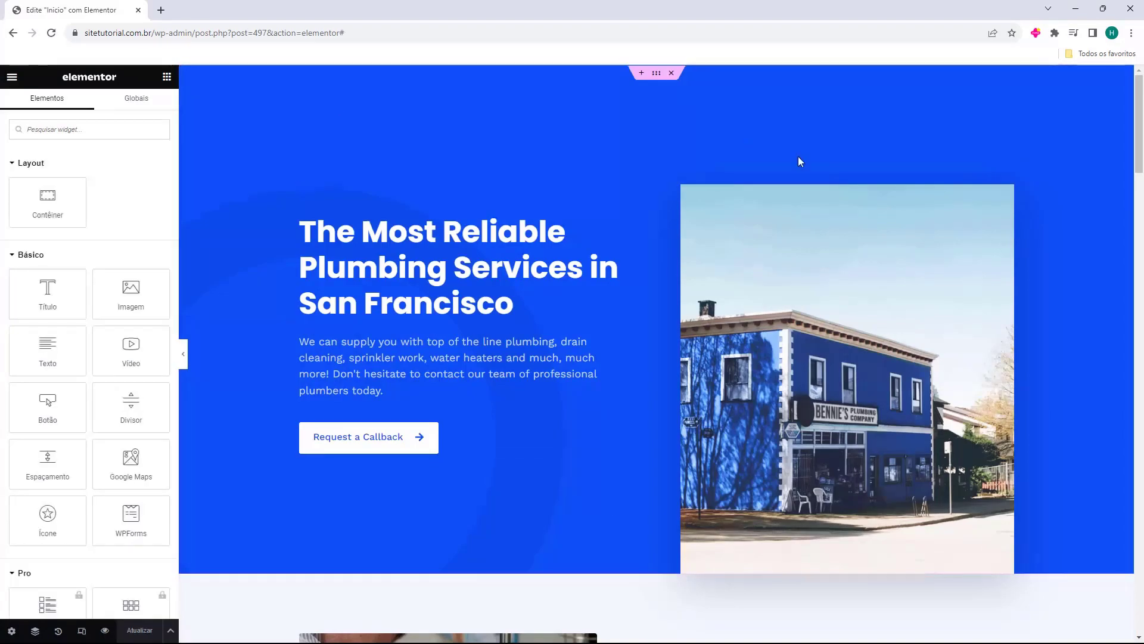
Look through all sections of the Inicio page in the editor, from the hero down to the footer
scroll(636, 150, "down", 15)
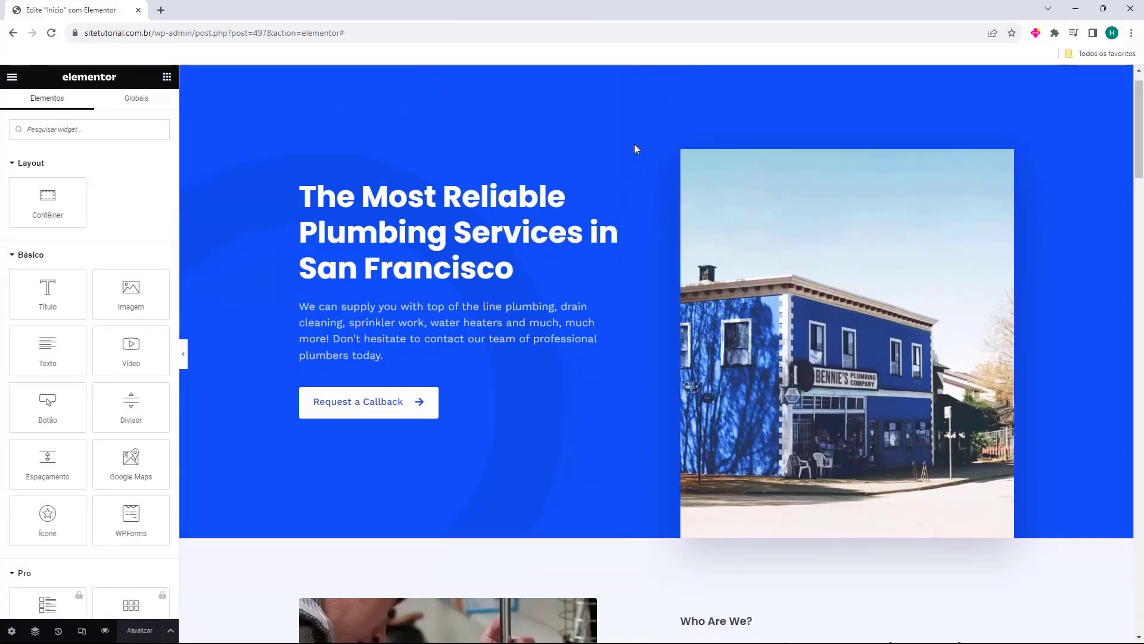
scroll(630, 143, "down", 20)
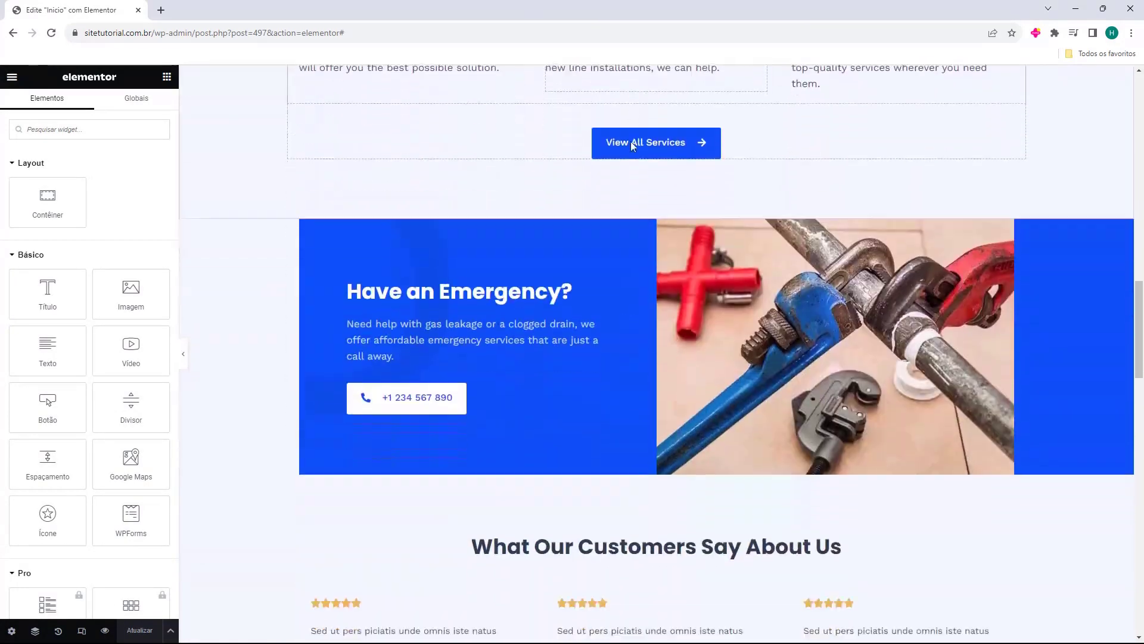
scroll(631, 167, "down", 3)
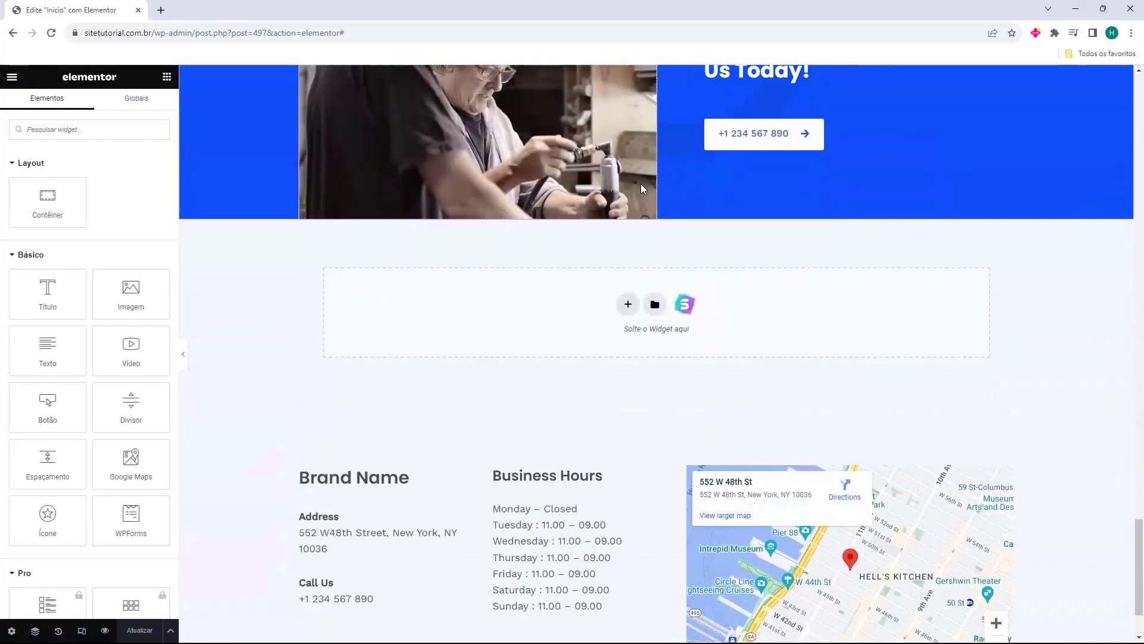
scroll(636, 191, "up", 15)
scroll(629, 202, "up", 16)
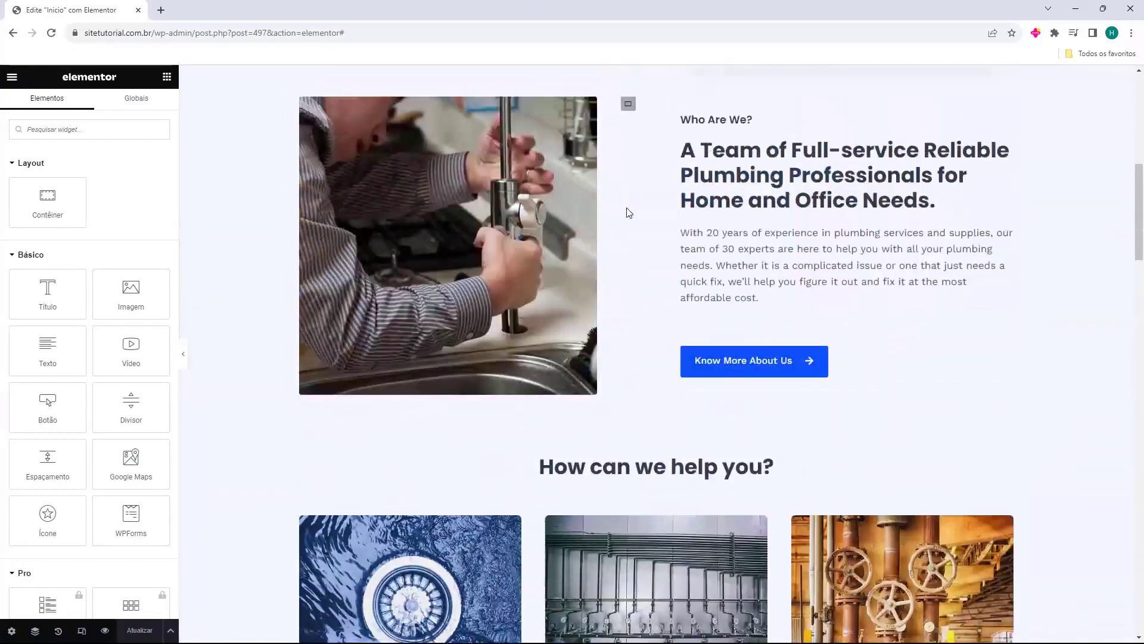
scroll(603, 103, "down", 18)
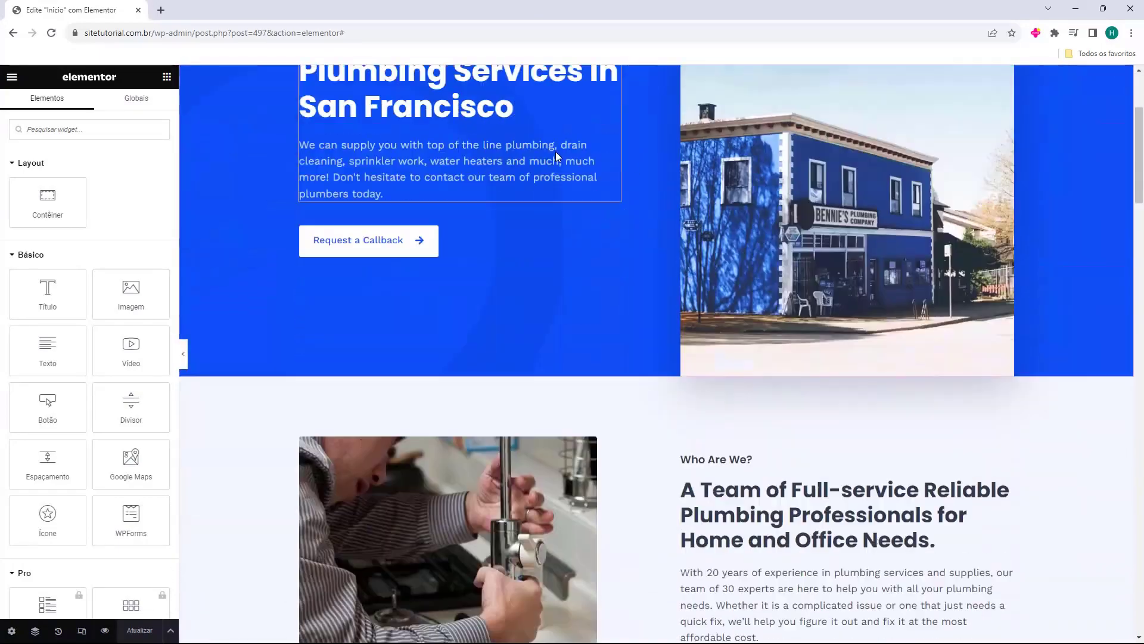
scroll(539, 177, "down", 5)
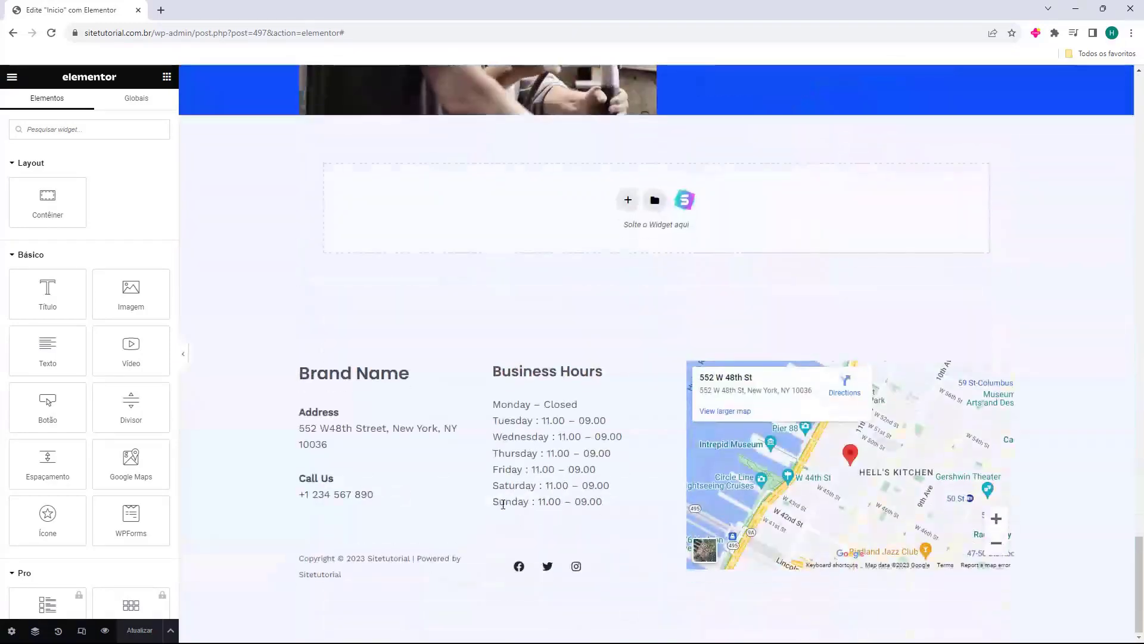
scroll(512, 431, "up", 15)
scroll(380, 415, "up", 10)
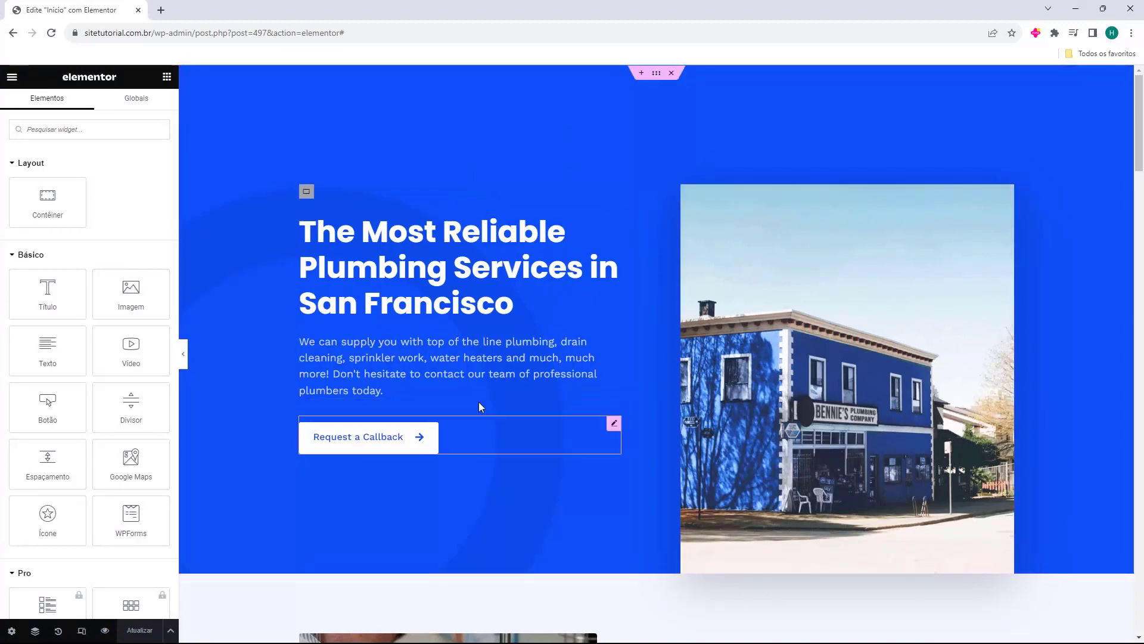
Examine the editing options of the hero's image box, button and photo, and look over the sections below
left_click(473, 287)
left_click(434, 374)
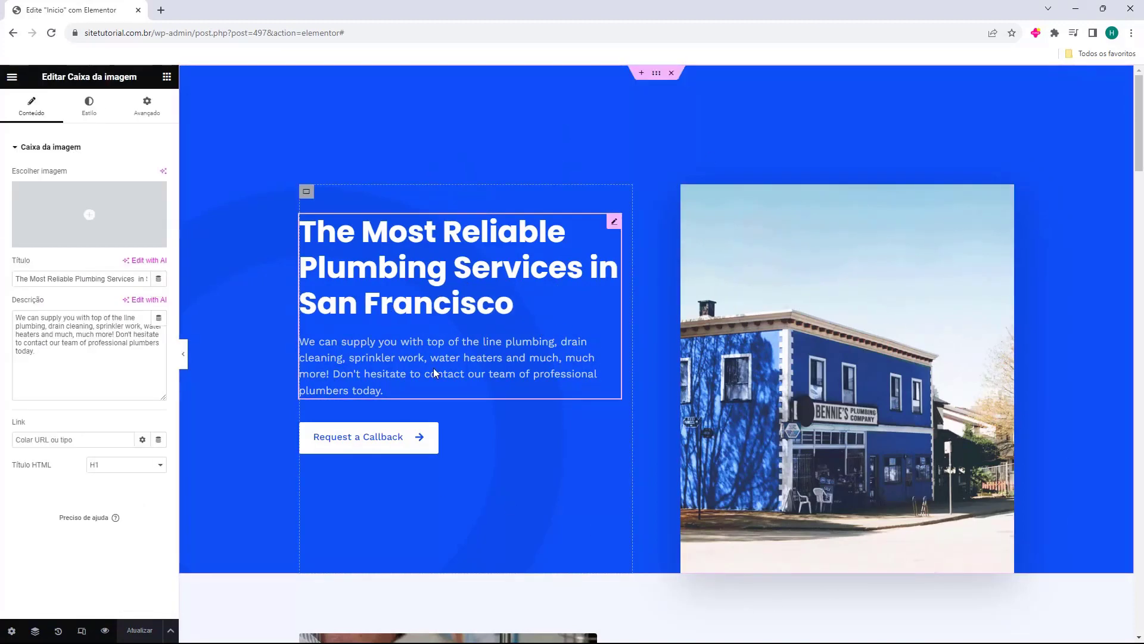
left_click(434, 446)
left_click(768, 388)
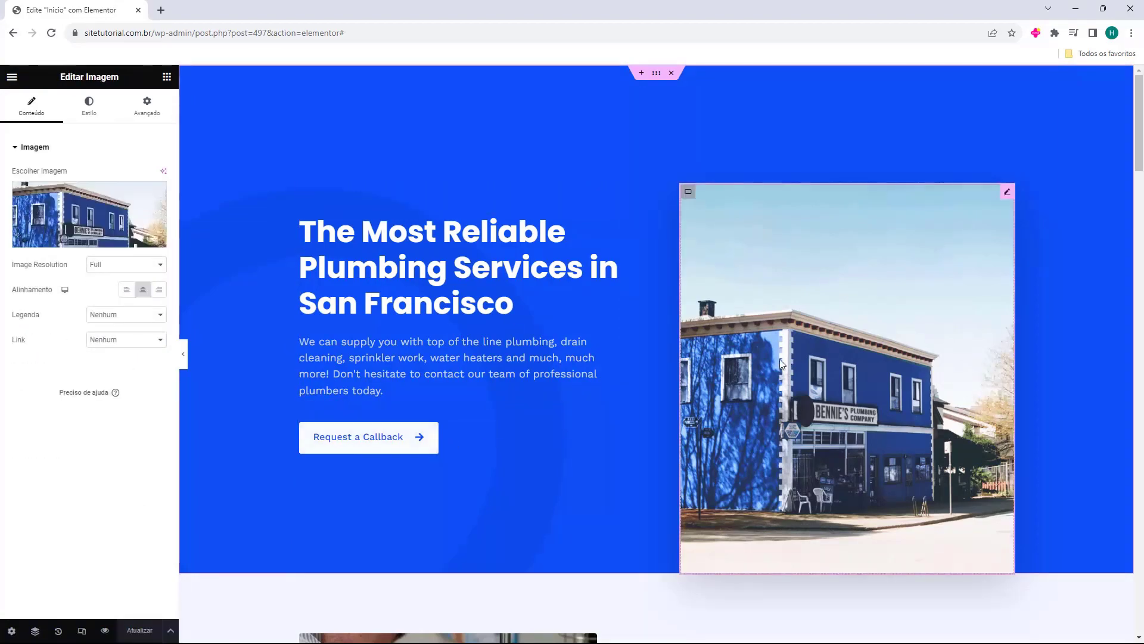
scroll(543, 285, "down", 6)
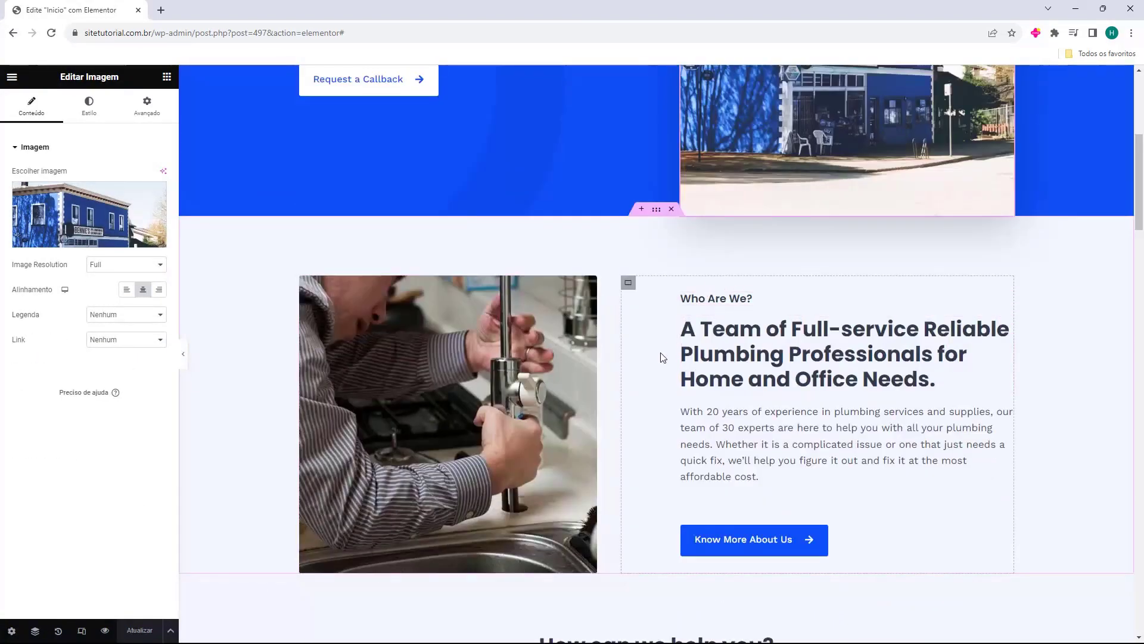
scroll(660, 357, "down", 17)
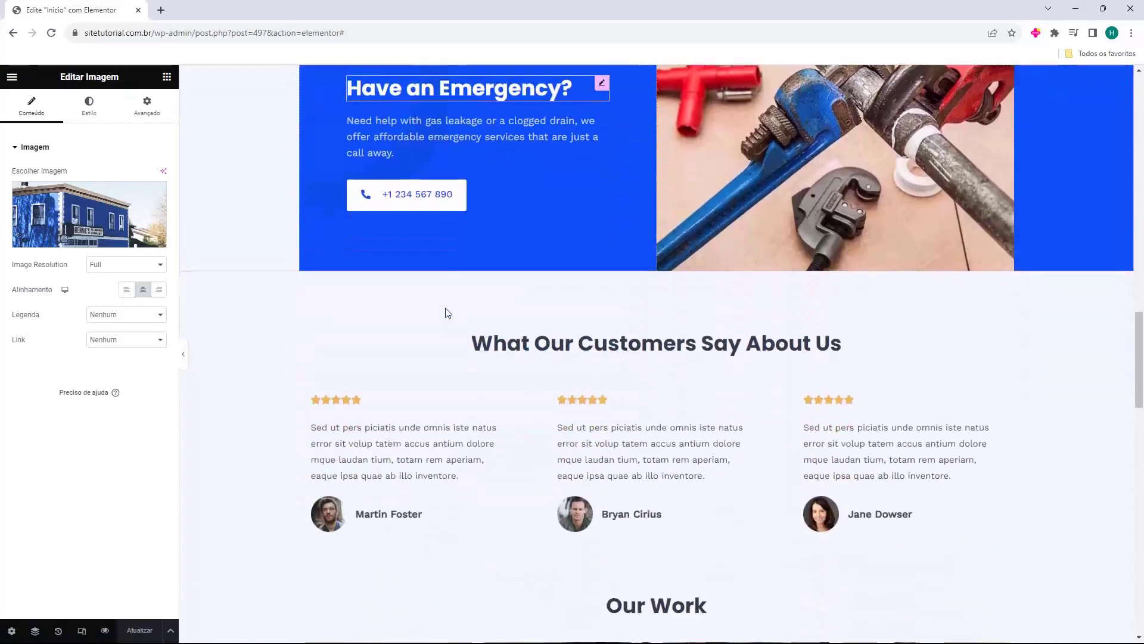
scroll(477, 298, "down", 7)
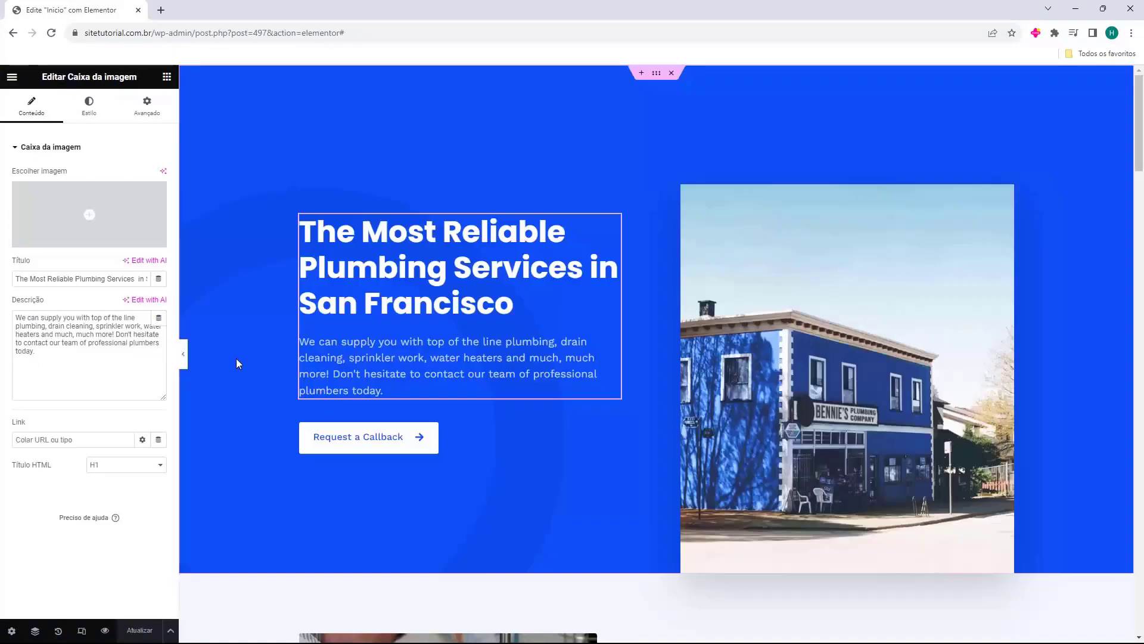
left_click(421, 258)
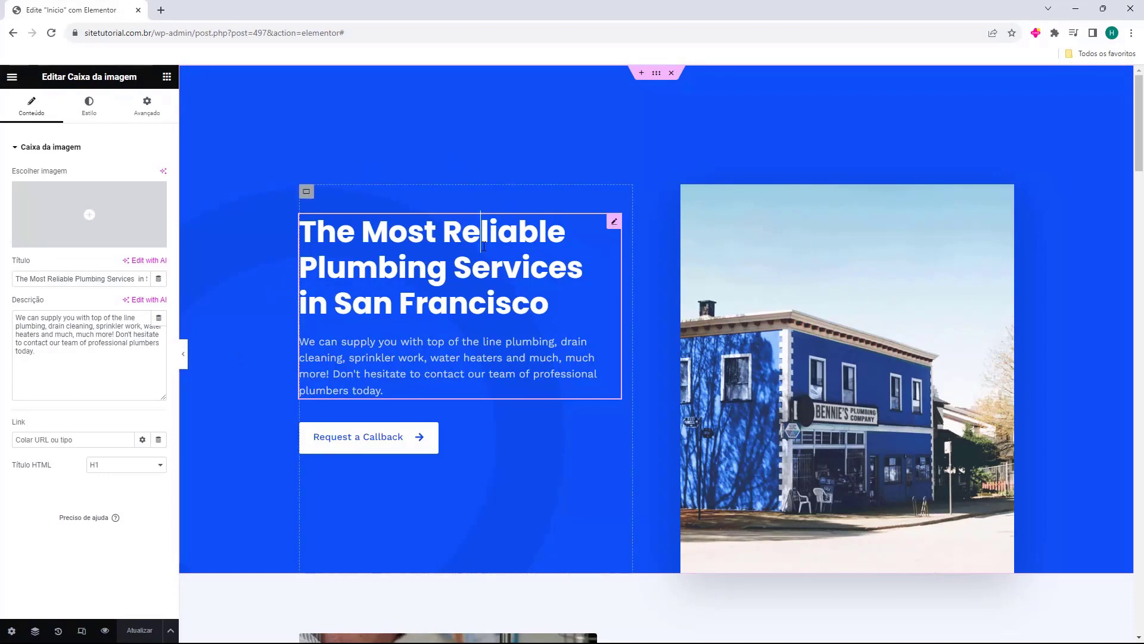
left_click(573, 473)
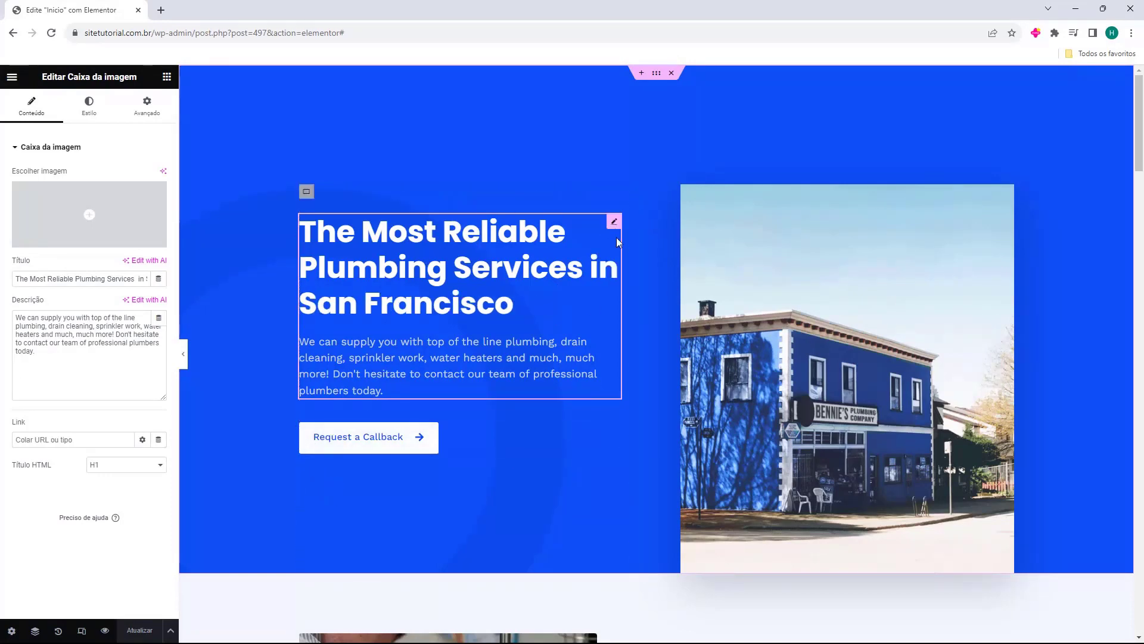
left_click(754, 272)
left_click(526, 277)
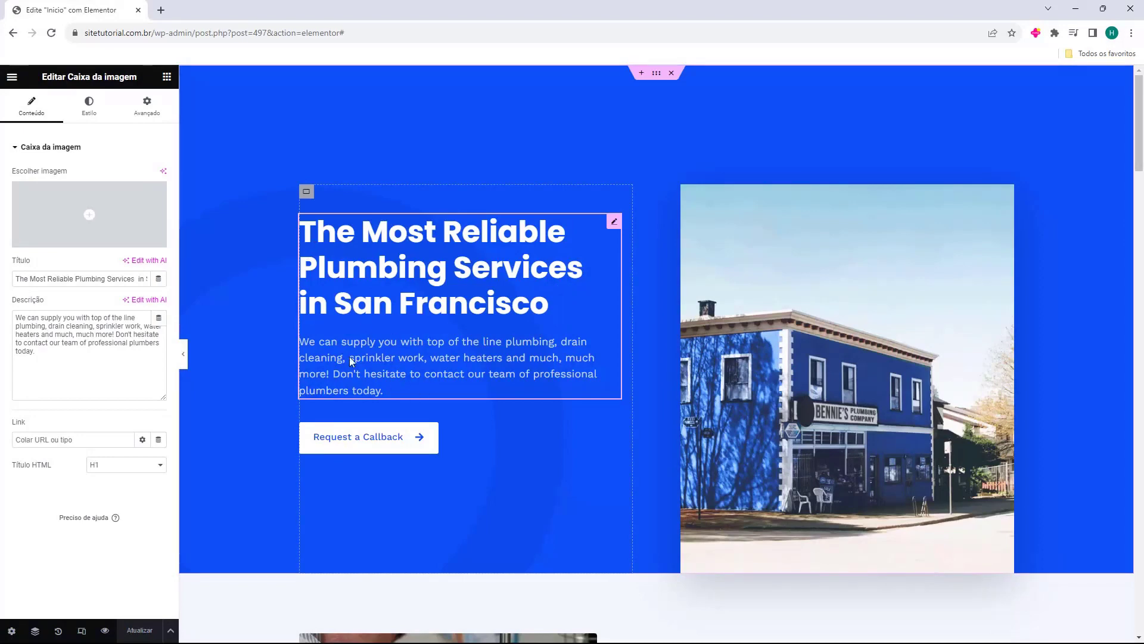
triple_click(85, 280)
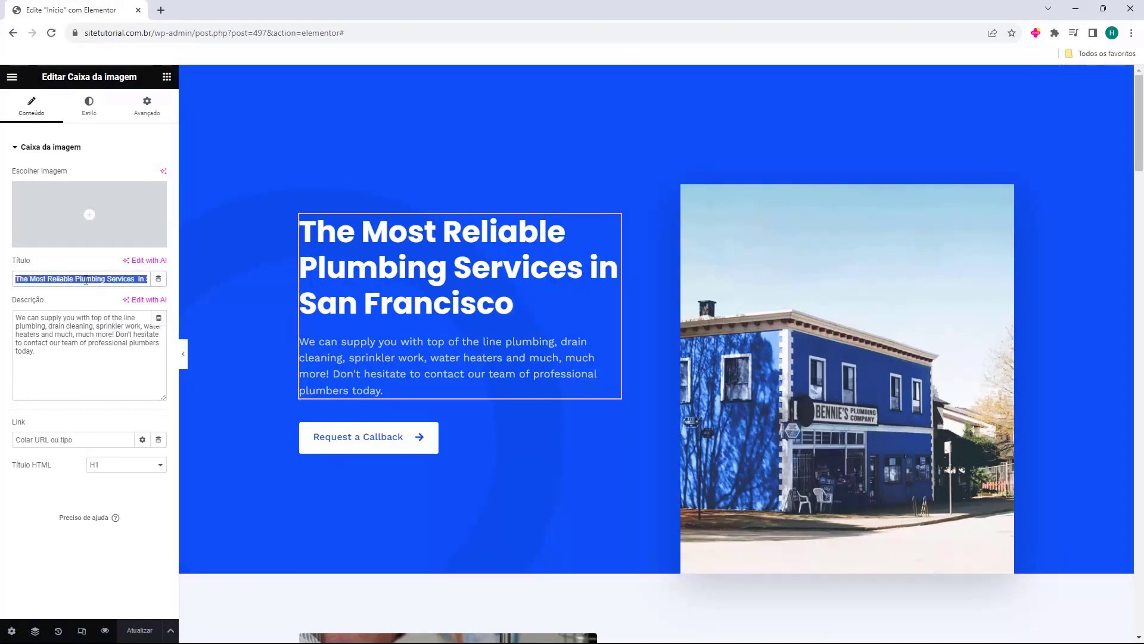
left_click(492, 302)
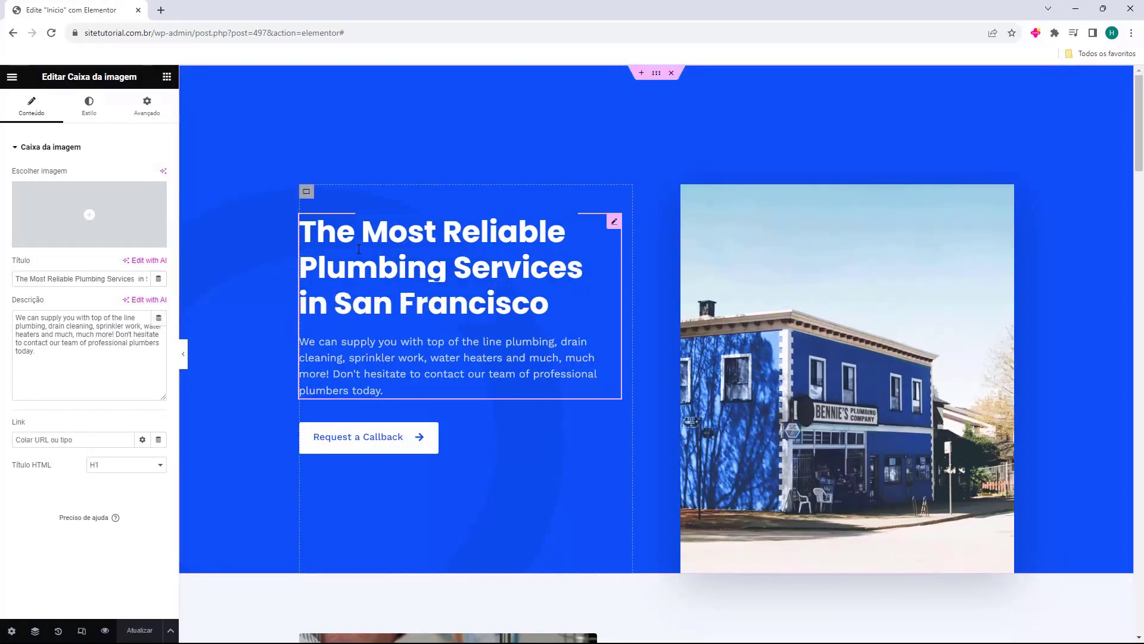
key("BackSpace")
key("ctrl+z")
Replace the hero image box's title with "Os serviços de encanamento mais confiáveis em São Paulo"
left_click(51, 272)
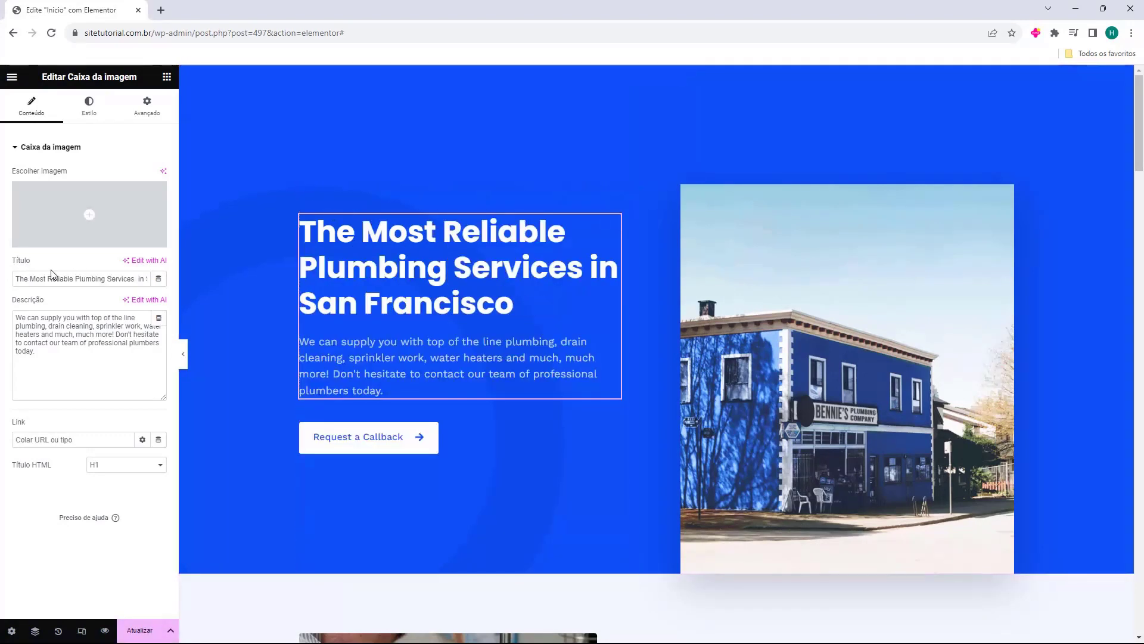
triple_click(36, 274)
key("BackSpace")
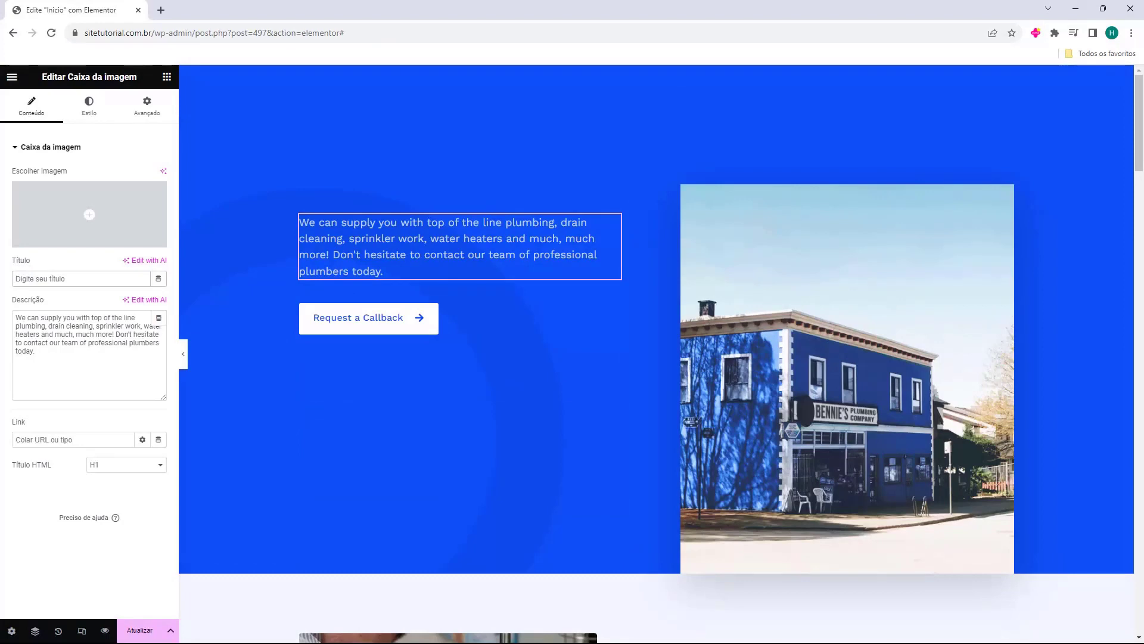
key("alt+Tab")
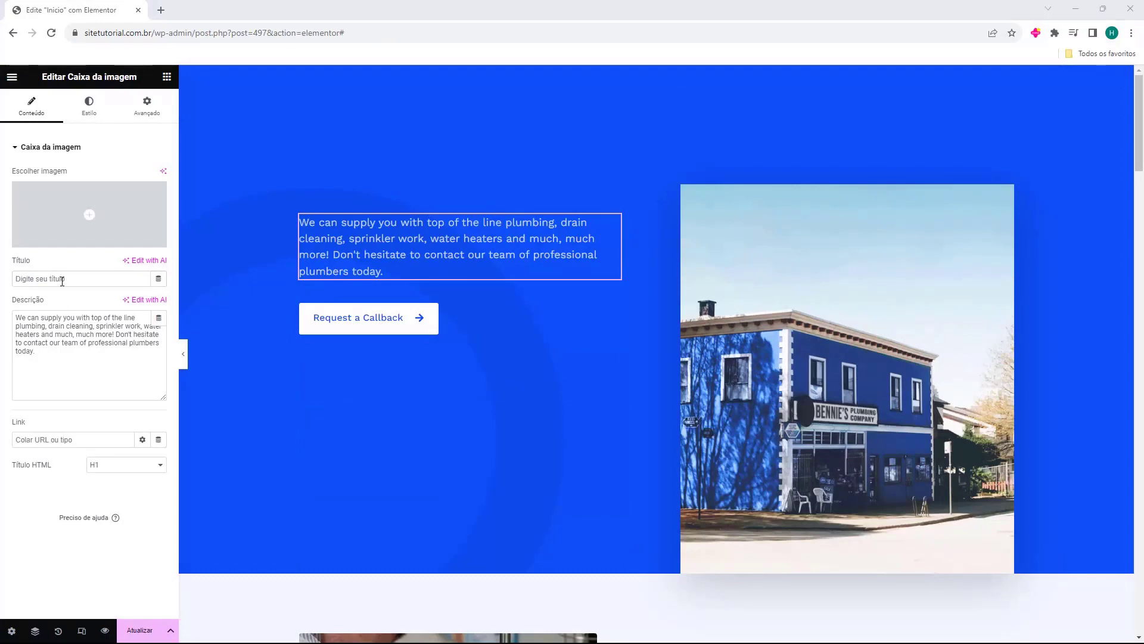
left_click(62, 280)
type("Os serviços de encanamento mais confiáveis em São Paulo")
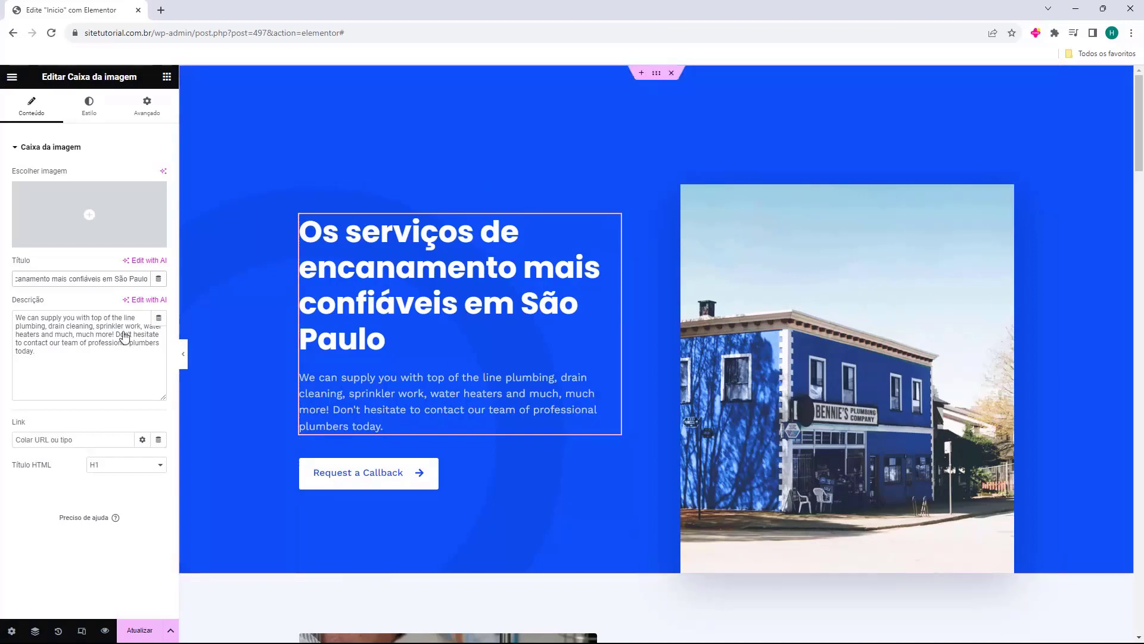
Replace the hero image box's description with its Portuguese translation, beginning "Podemos fornecer a você encanamento de primeira linha"
left_click(125, 337)
key("ctrl+a")
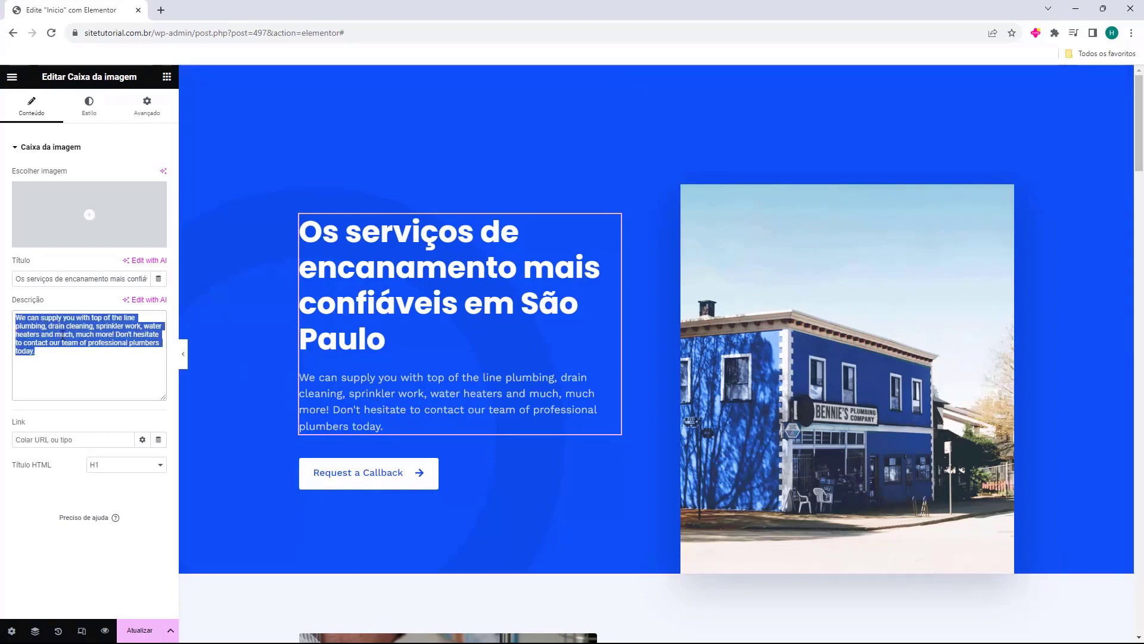
key("BackSpace")
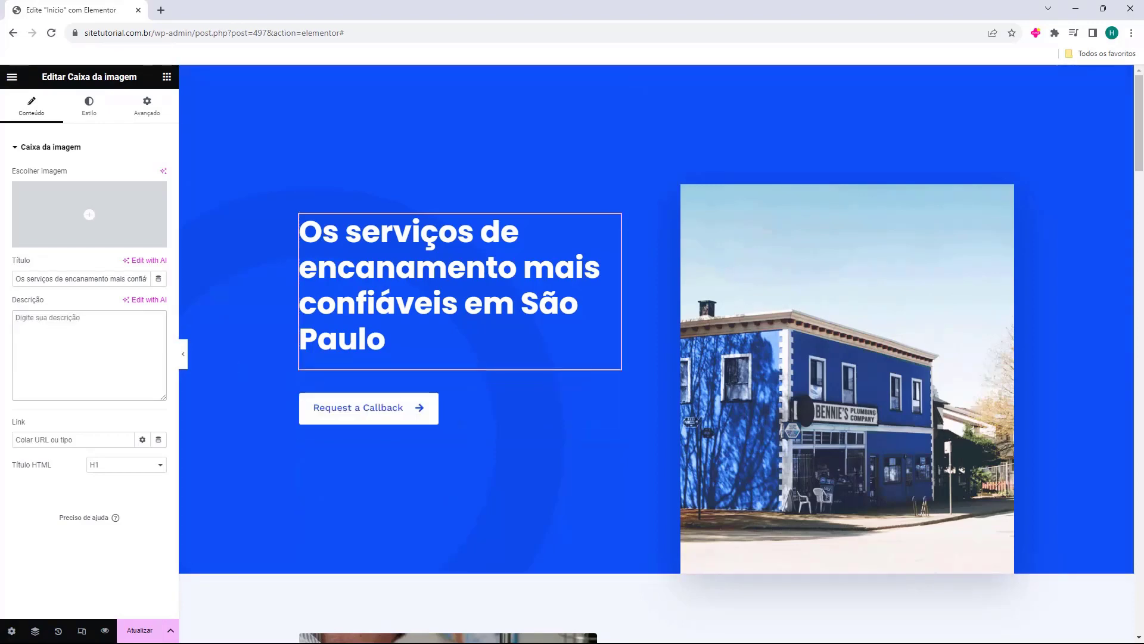
type("Podemos fornecer a você encanamento de primeira linha, limpeza de ralos, sprinklers, aquecedores de água e muito, muito mais! Não hesite em entrar em contato com nossa equipe de encanadores profissionais hoje mesmo.")
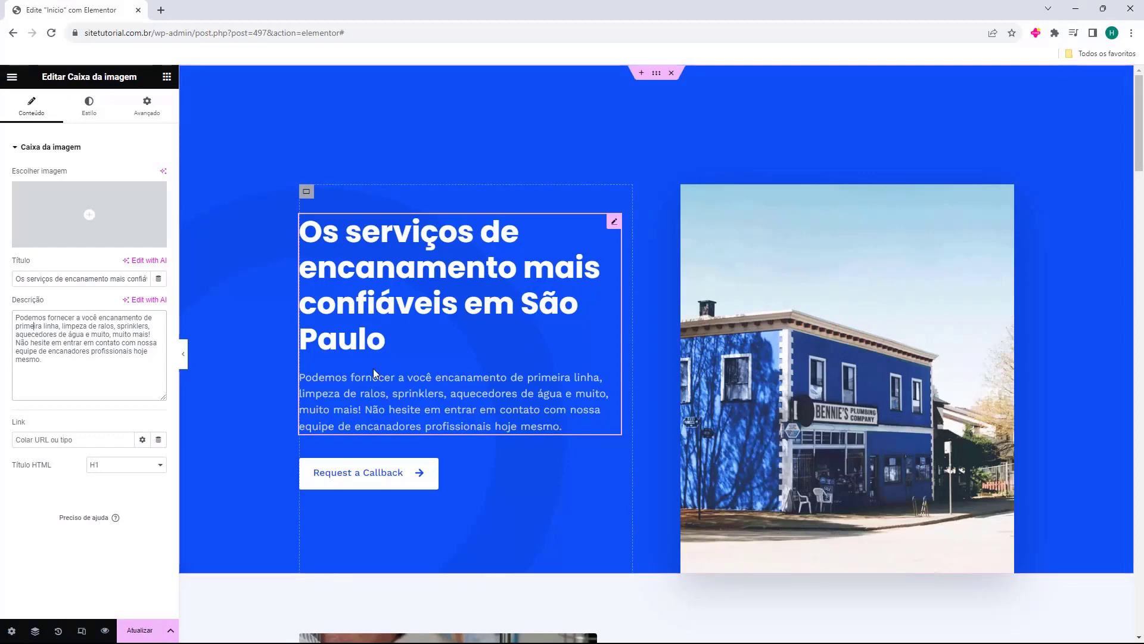
Examine the editable small title, heading and paragraph of the "Who Are We?" section
scroll(402, 290, "down", 4)
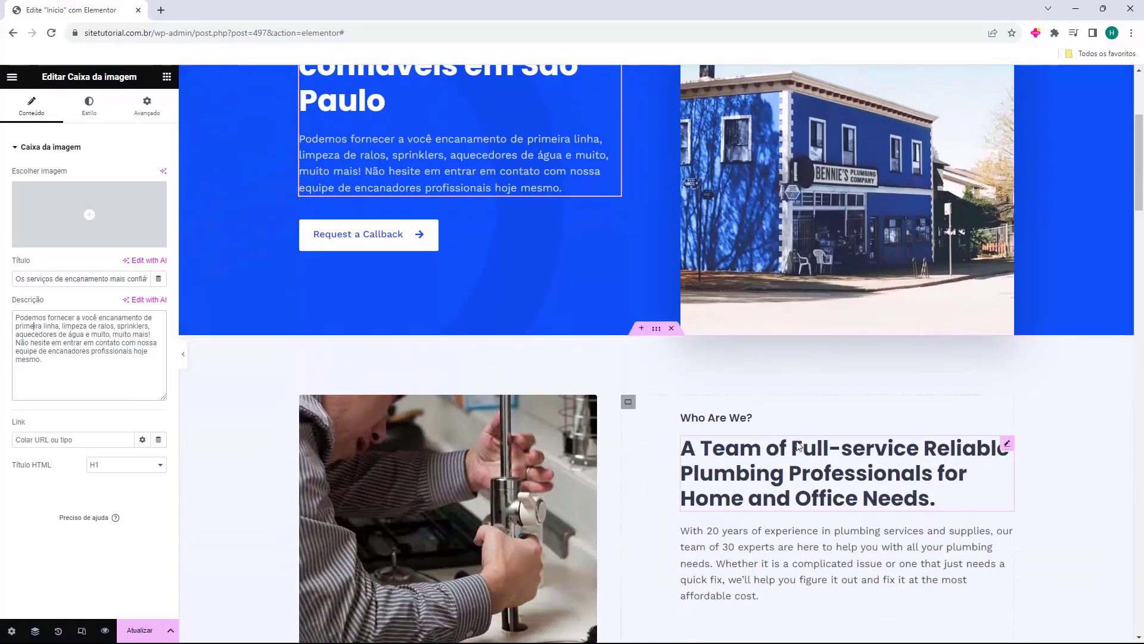
left_click(739, 438)
left_click(721, 421)
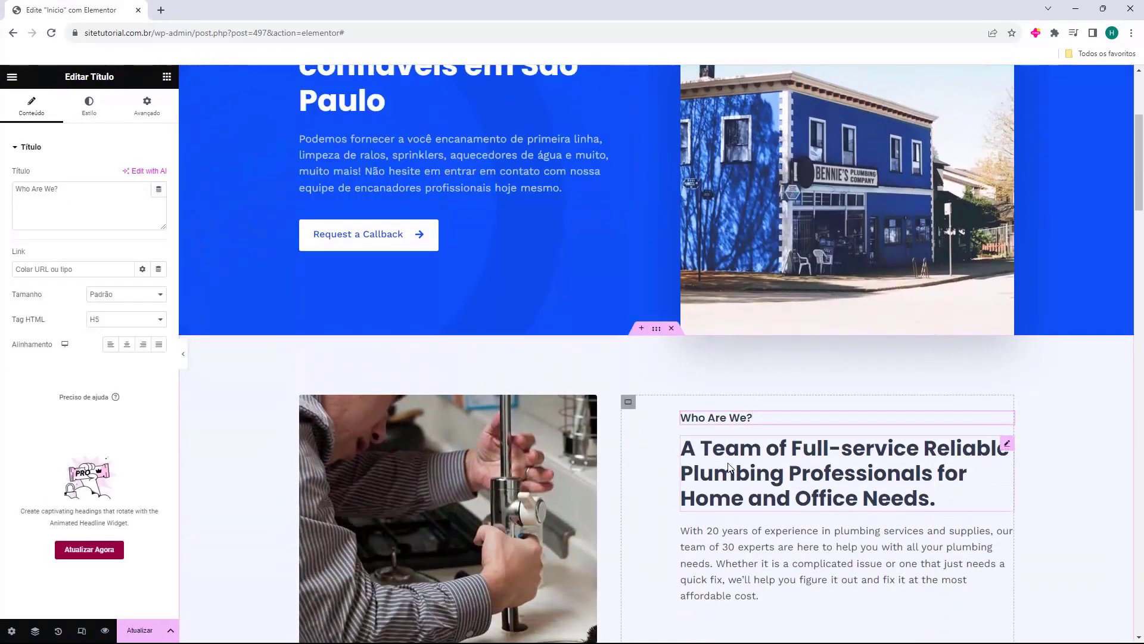
left_click(733, 524)
left_click(721, 421)
scroll(705, 481, "down", 2)
scroll(540, 367, "up", 6)
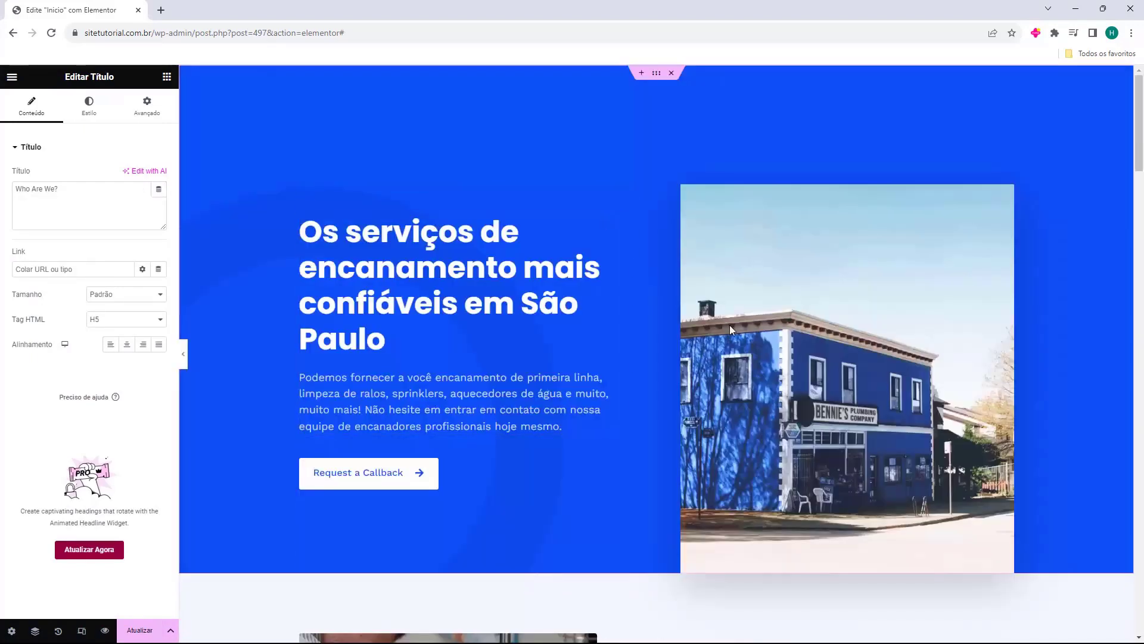
Open the media chooser for the hero's building photo and view its file upload and Free Images sources
left_click(798, 319)
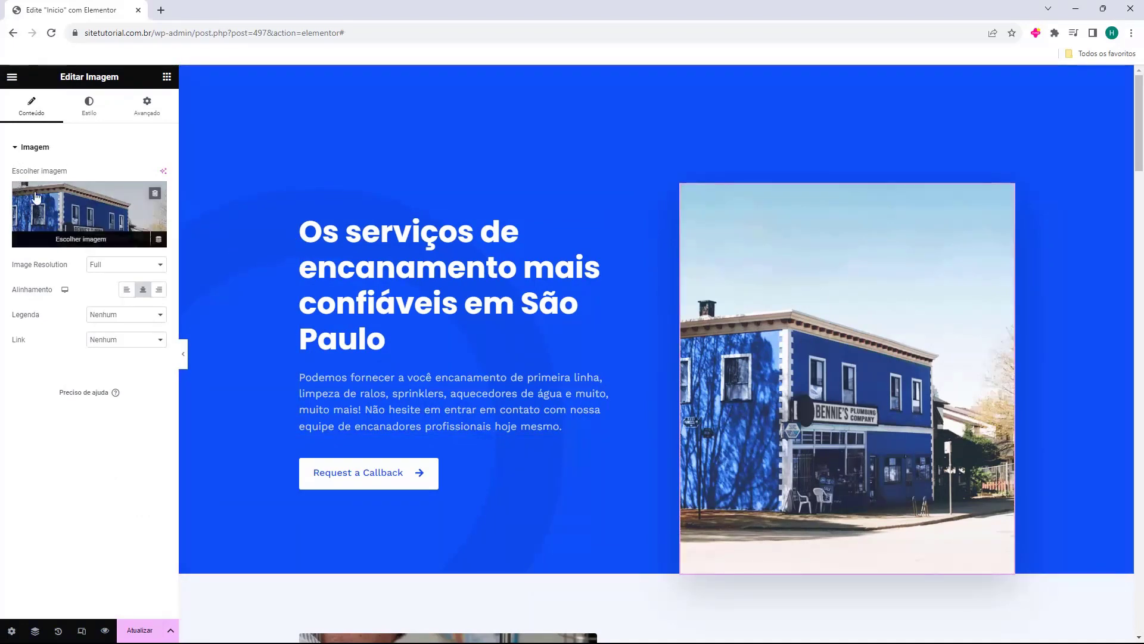
left_click(81, 205)
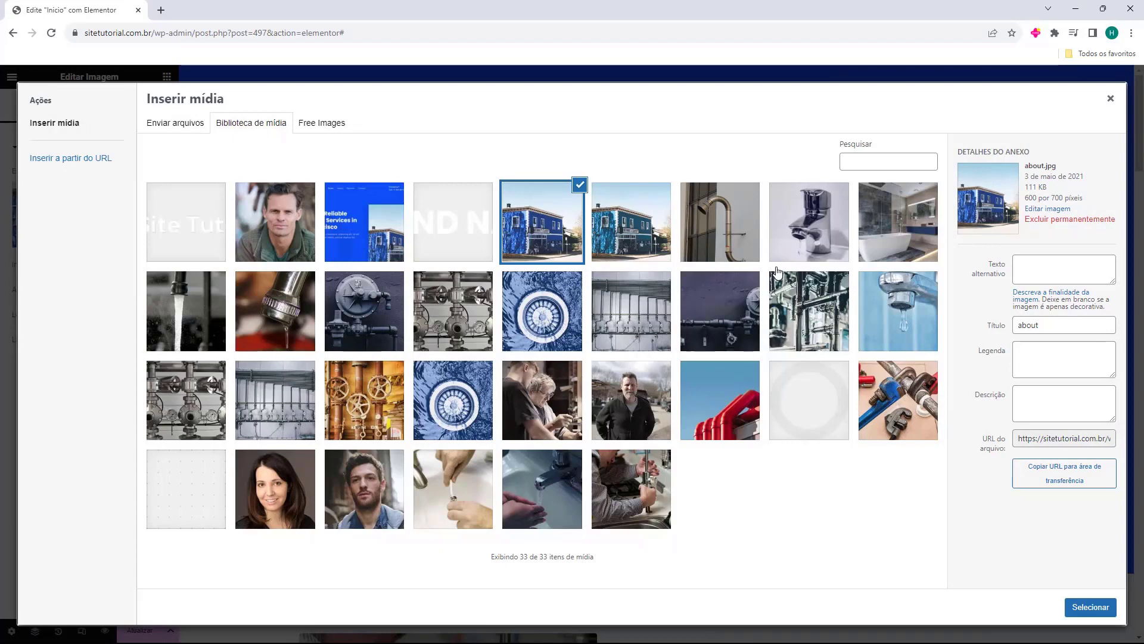
left_click(189, 127)
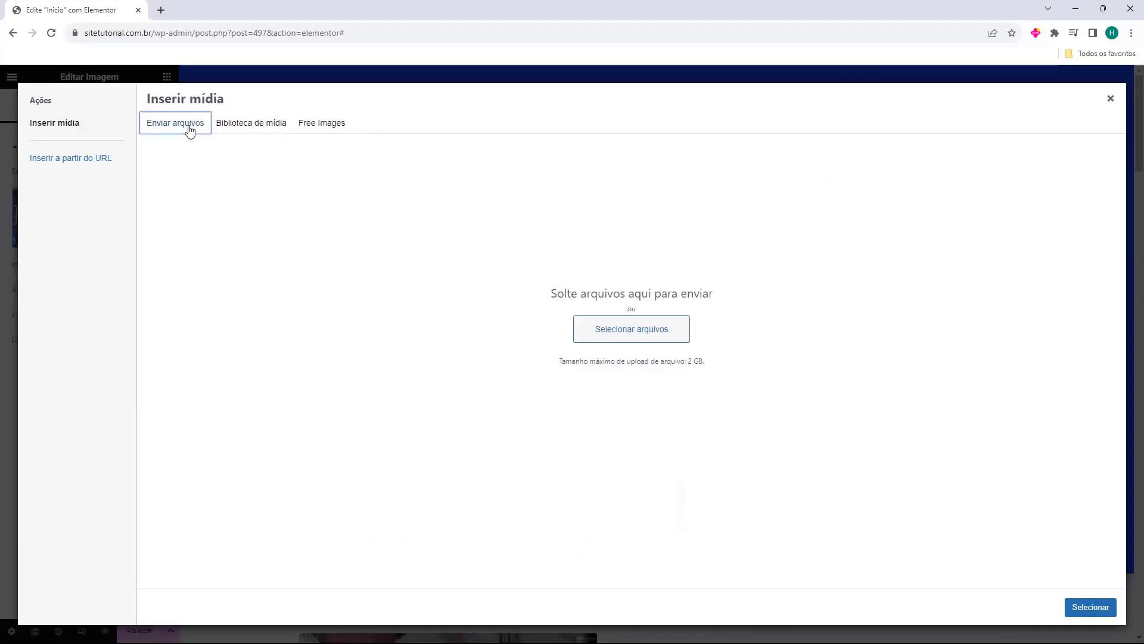
left_click(308, 127)
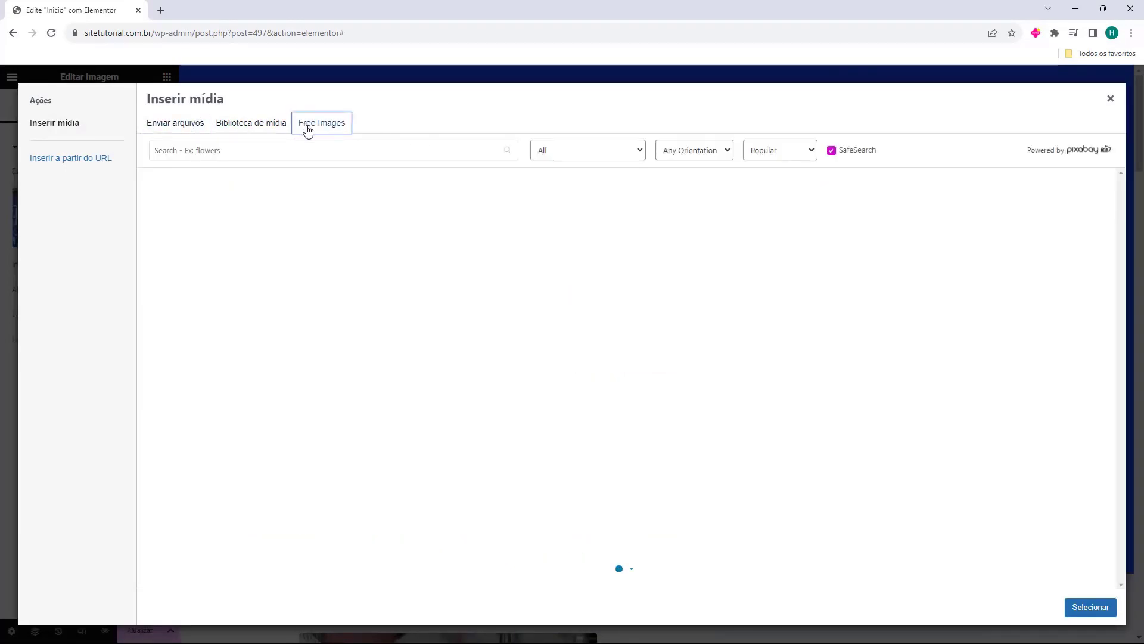
Browse the Free Images results, return to the file upload source, and close the media chooser without replacing the photo
scroll(482, 305, "down", 15)
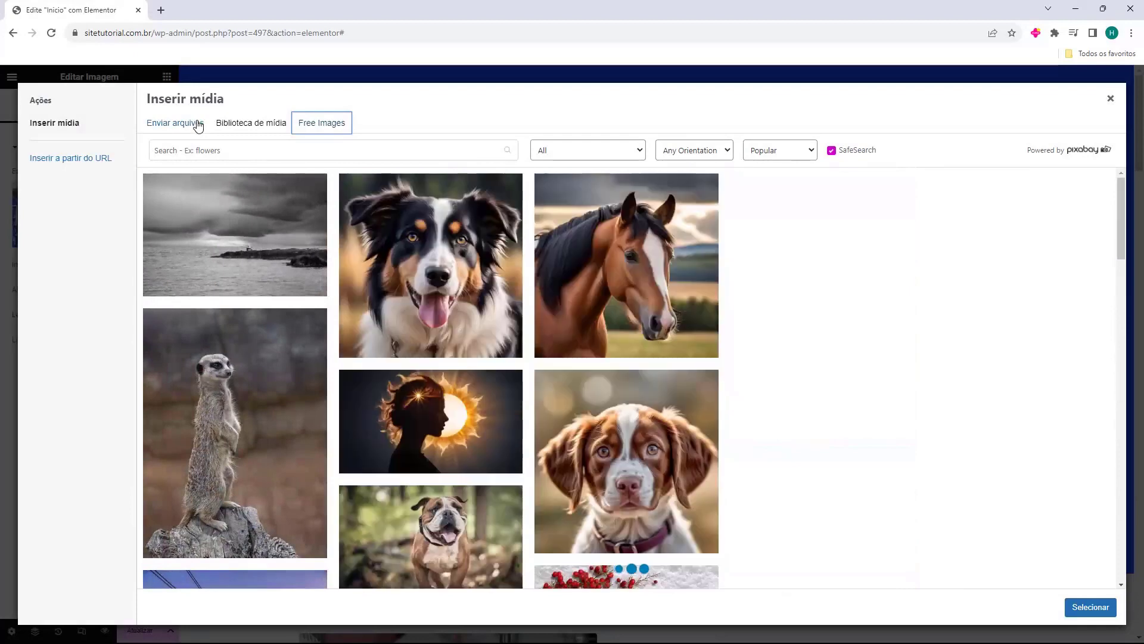
left_click(199, 123)
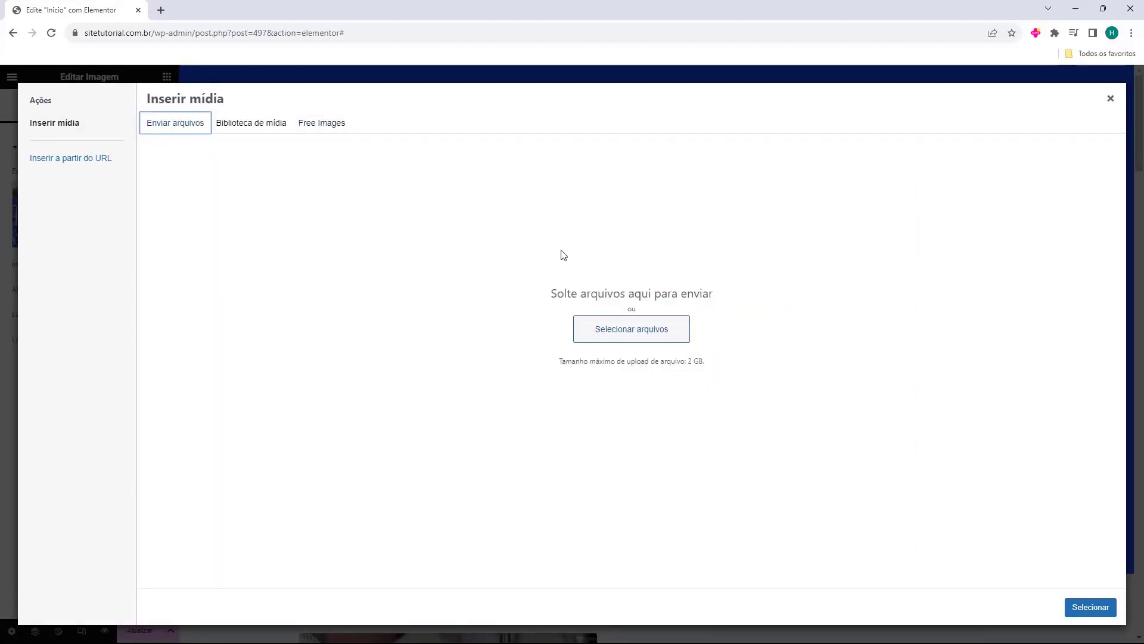
left_click(1110, 102)
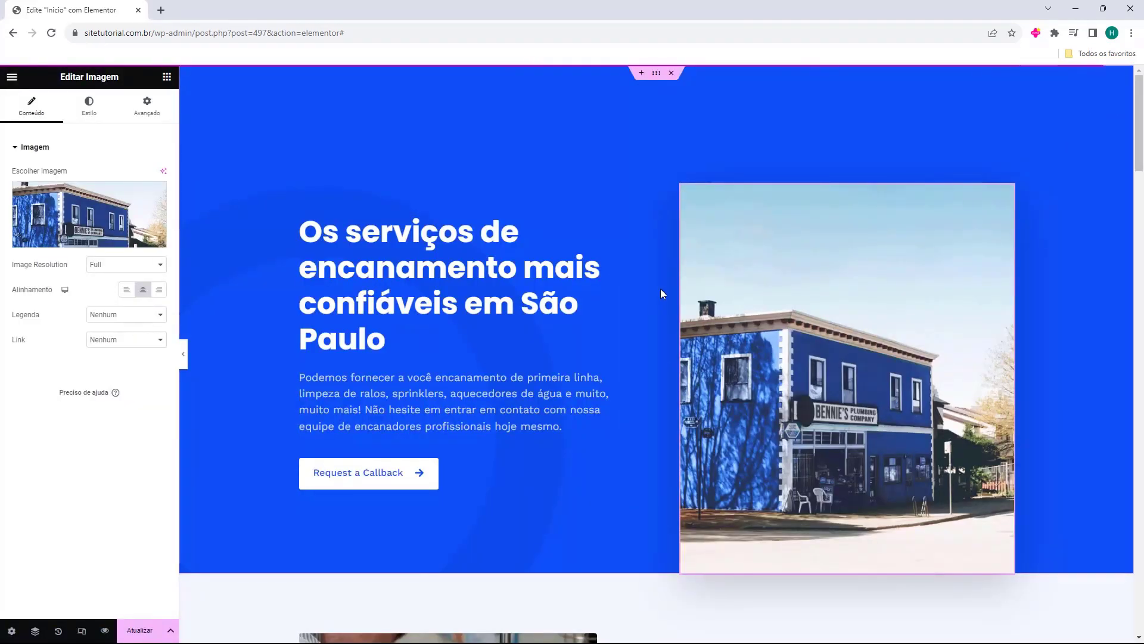
Examine the homepage sections from the hero down to the customer testimonials and back to the service cards
scroll(660, 294, "down", 5)
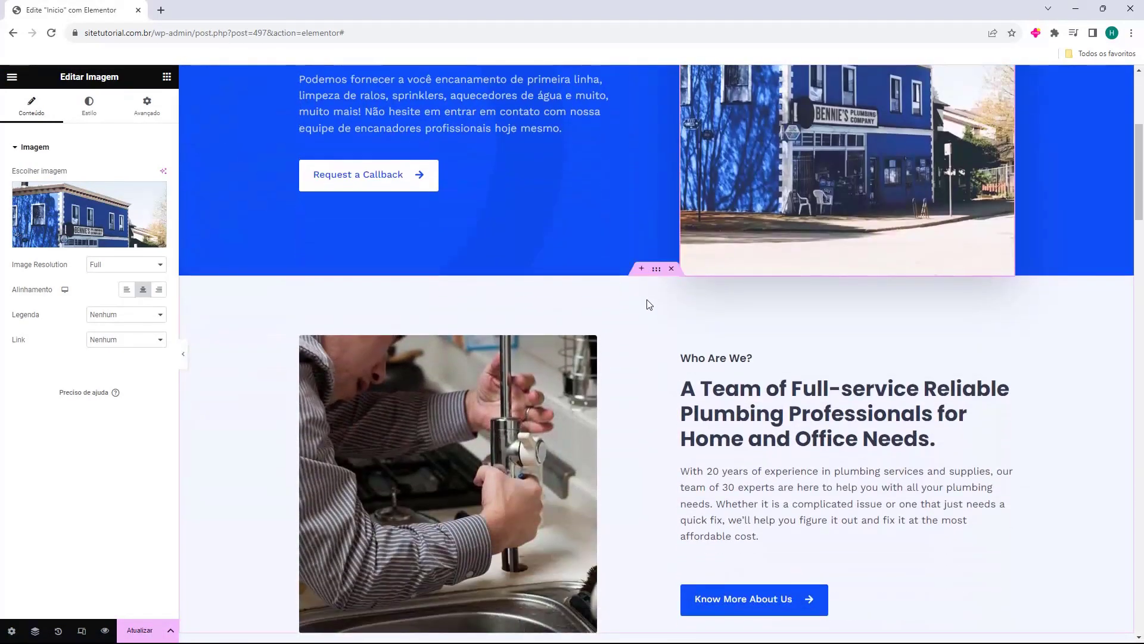
scroll(624, 306, "down", 4)
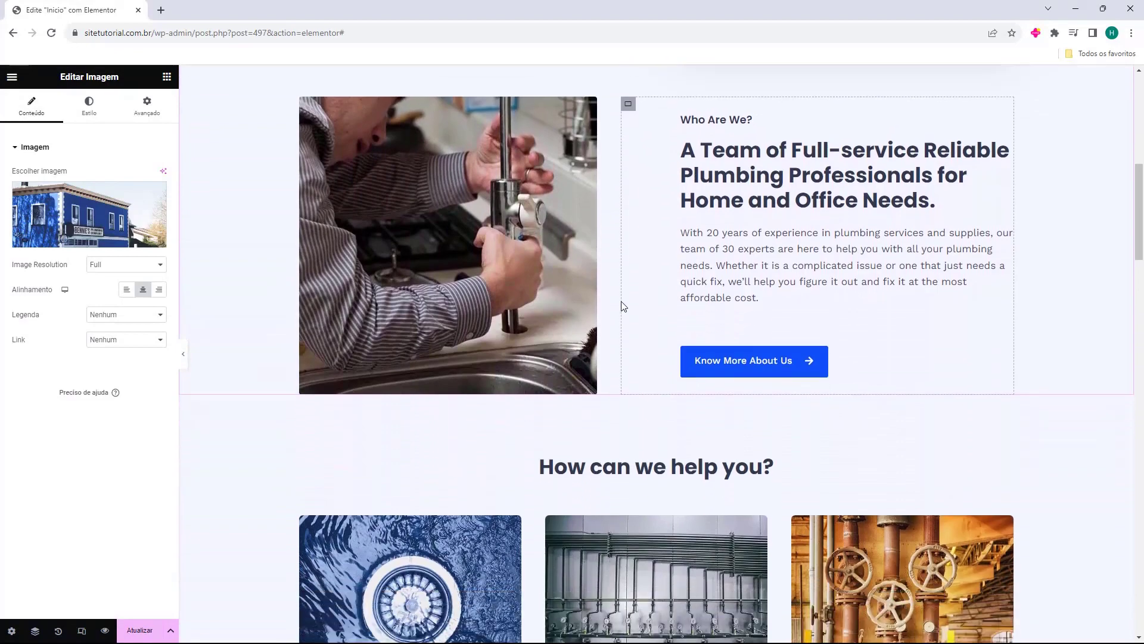
scroll(624, 307, "down", 12)
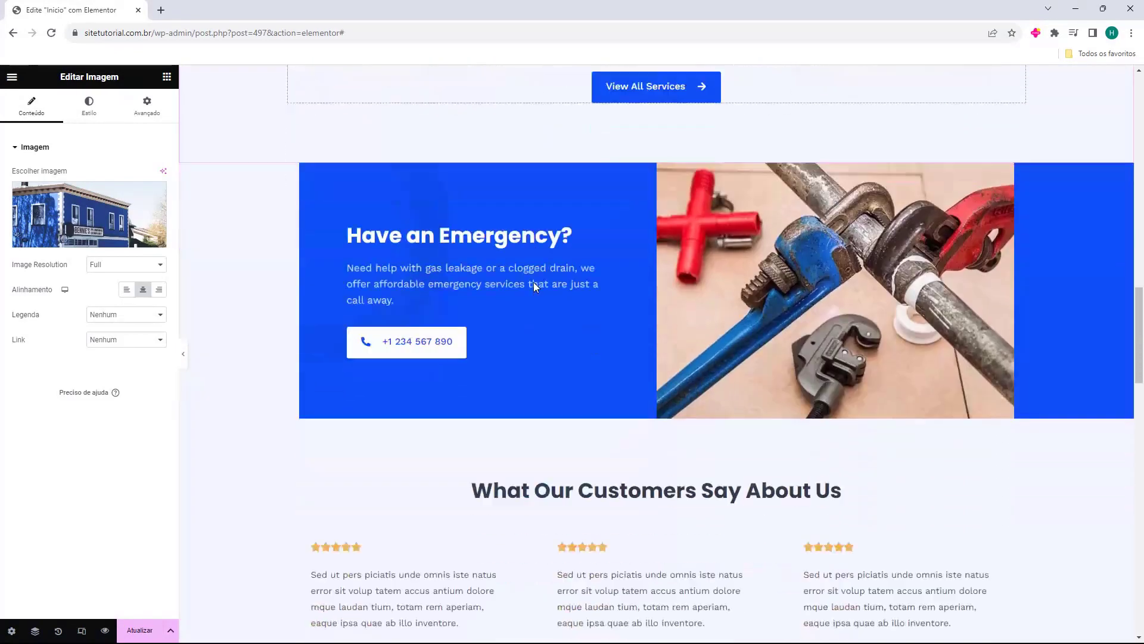
scroll(534, 283, "down", 7)
scroll(531, 286, "up", 5)
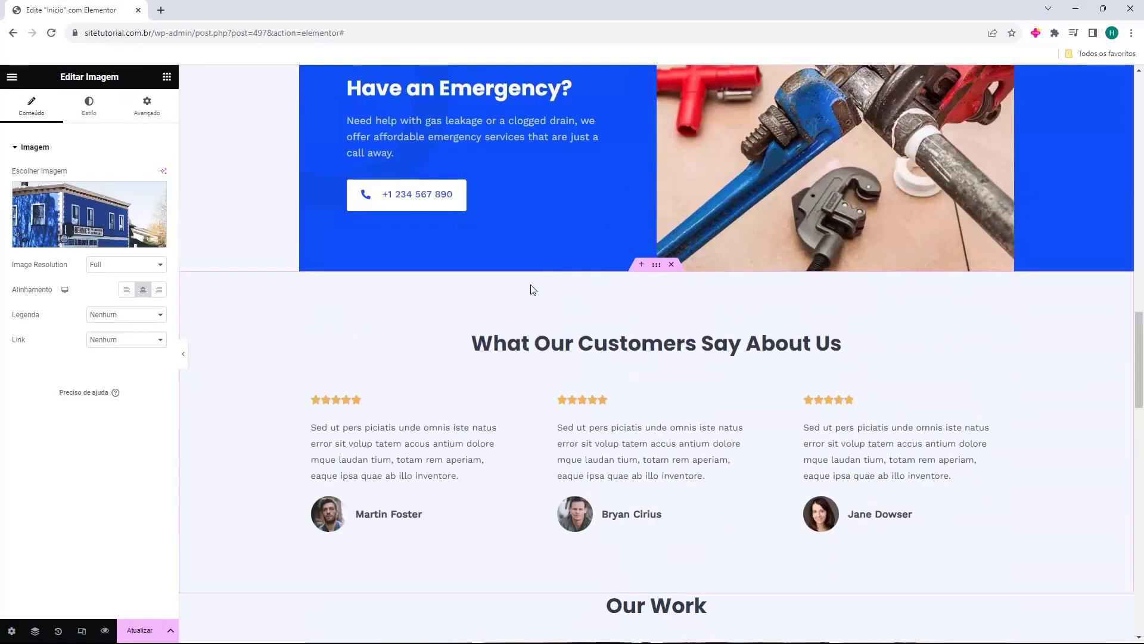
scroll(532, 295, "up", 9)
scroll(539, 304, "down", 4)
scroll(513, 312, "up", 3)
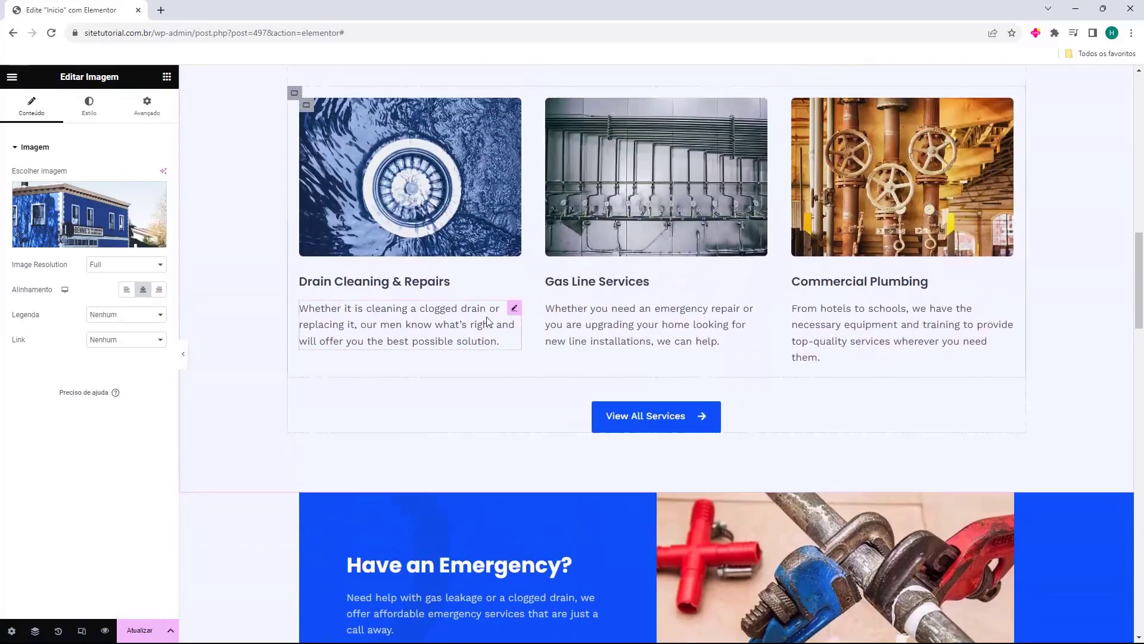
Examine the editable title and description of the Drain Cleaning & Repairs card and return to the hero section
left_click(488, 321)
scroll(480, 365, "up", 1)
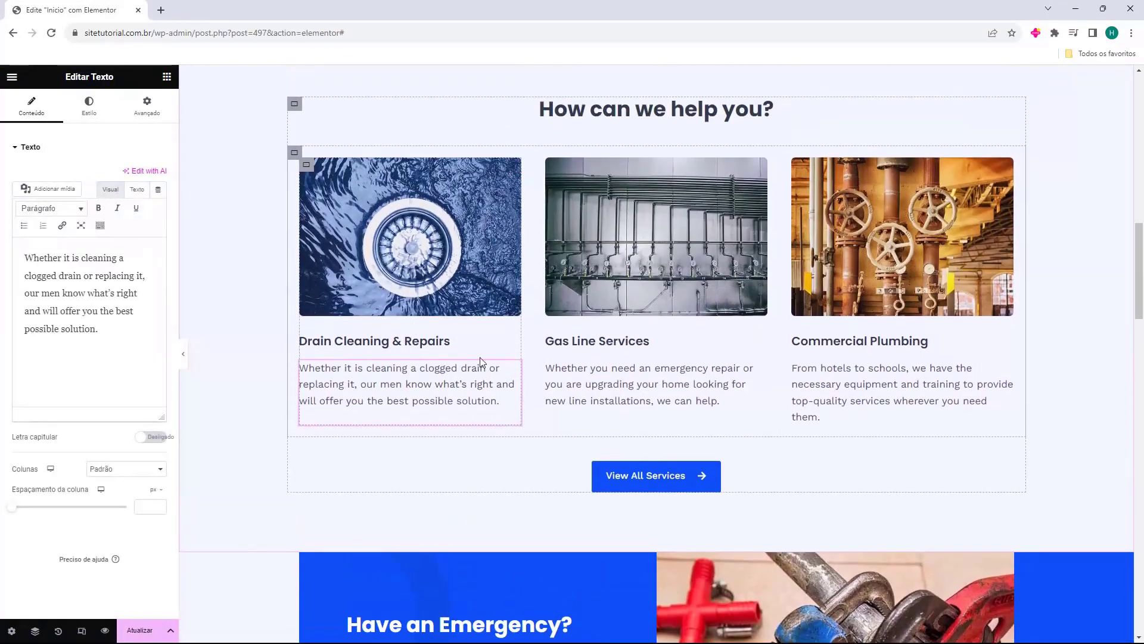
left_click(451, 344)
left_click(448, 386)
scroll(460, 341, "up", 7)
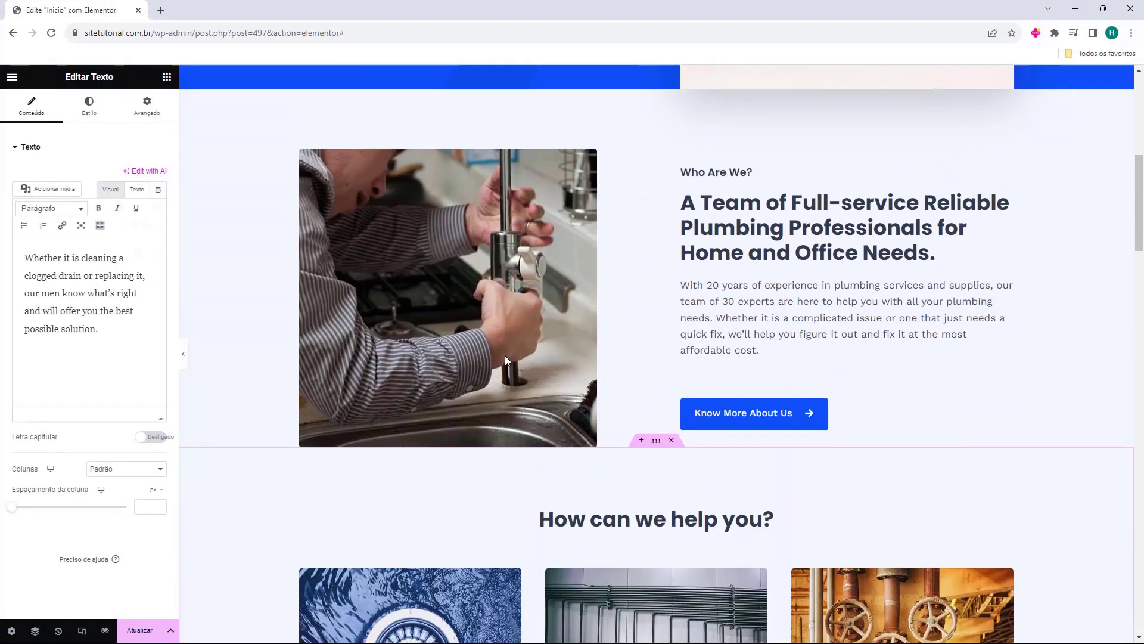
scroll(504, 355, "up", 5)
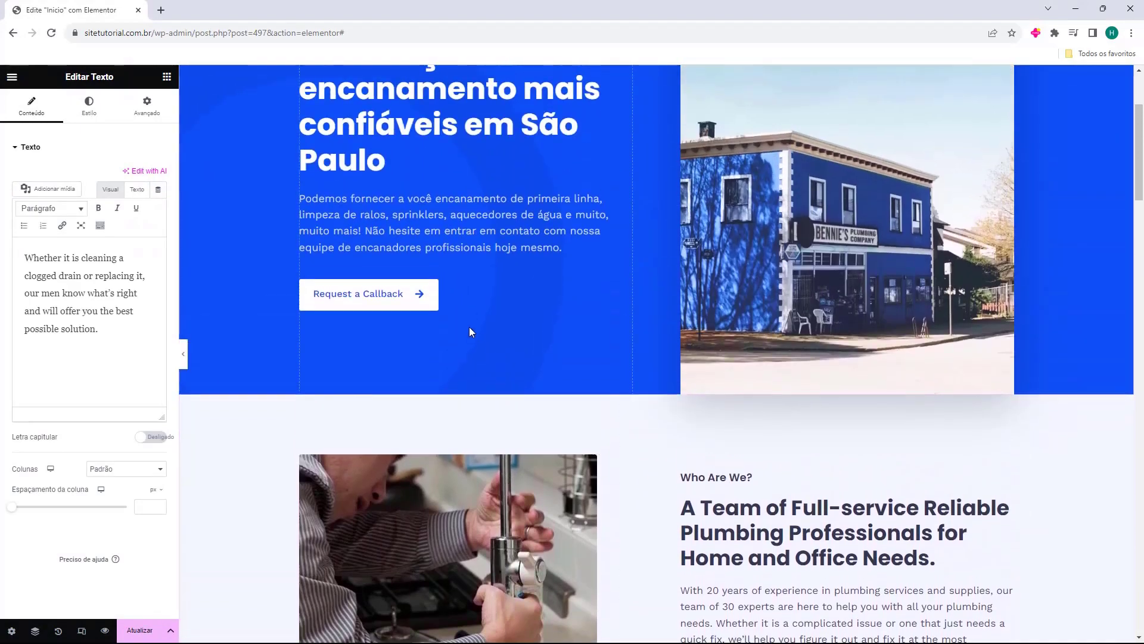
scroll(466, 315, "down", 10)
scroll(596, 325, "up", 13)
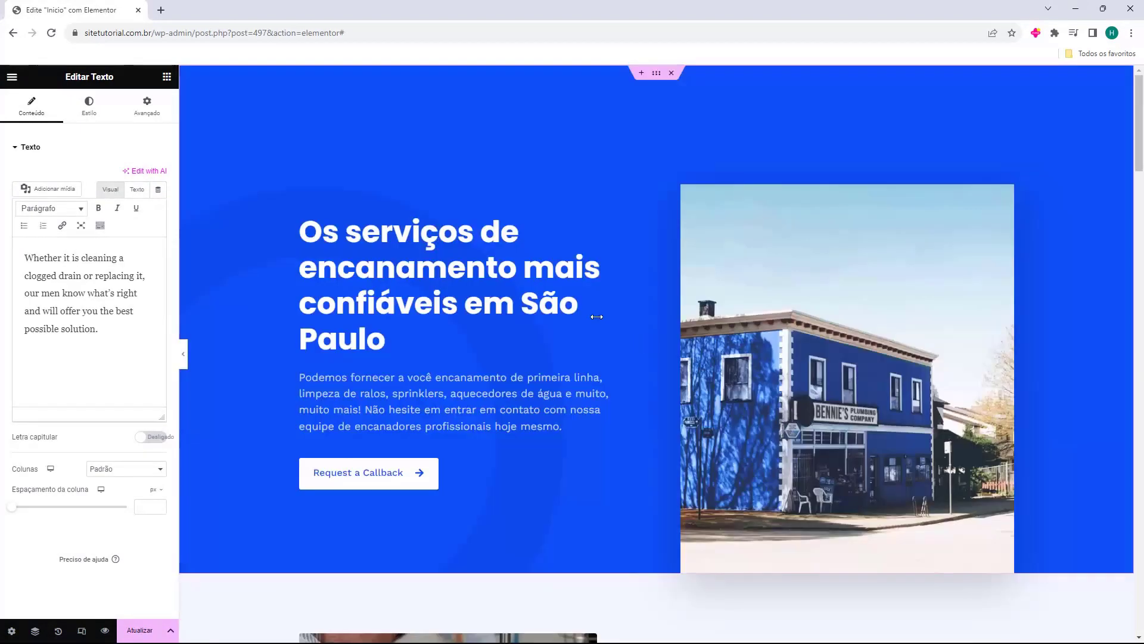
Add a heading widget and an image widget below the hero's "Request a Callback" button
left_click(171, 77)
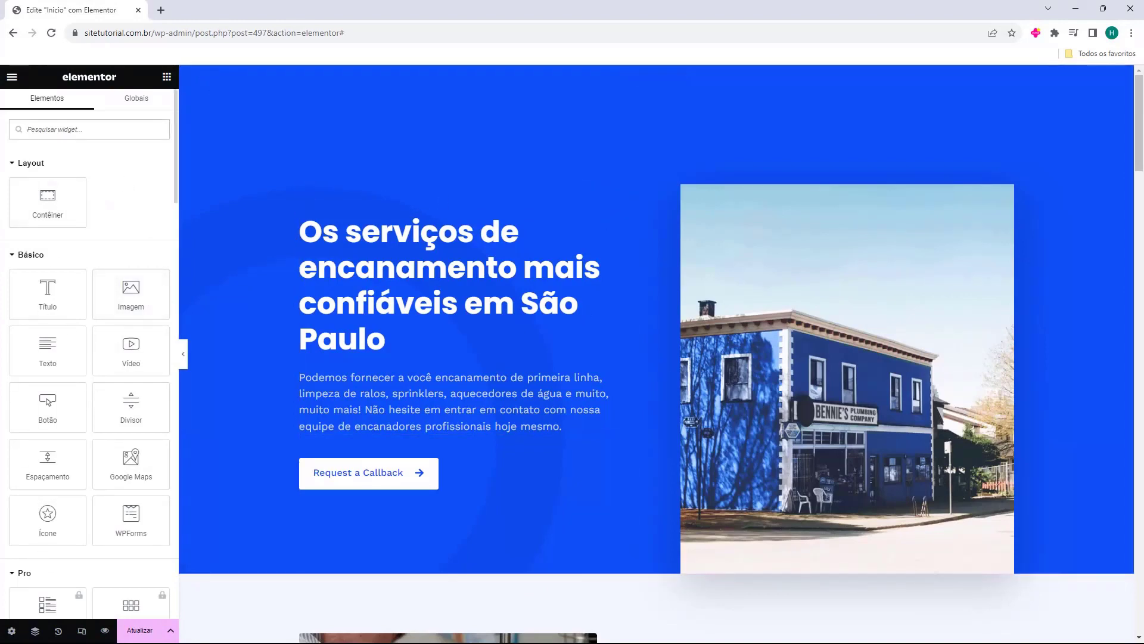
left_click_drag(52, 298, 323, 493)
left_click(167, 76)
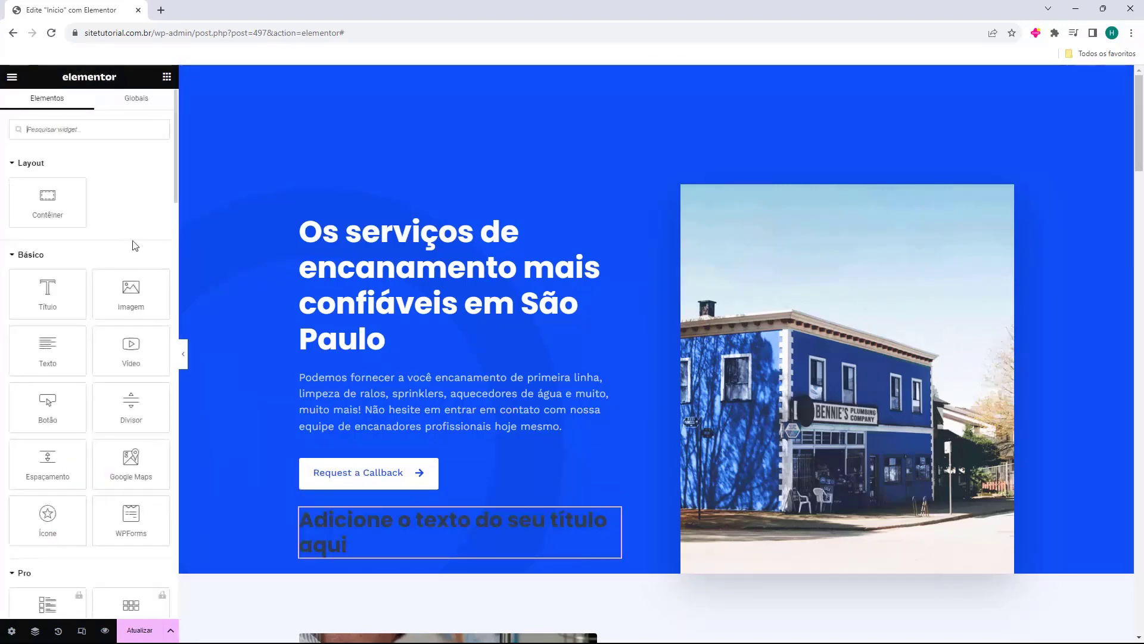
left_click_drag(131, 294, 369, 539)
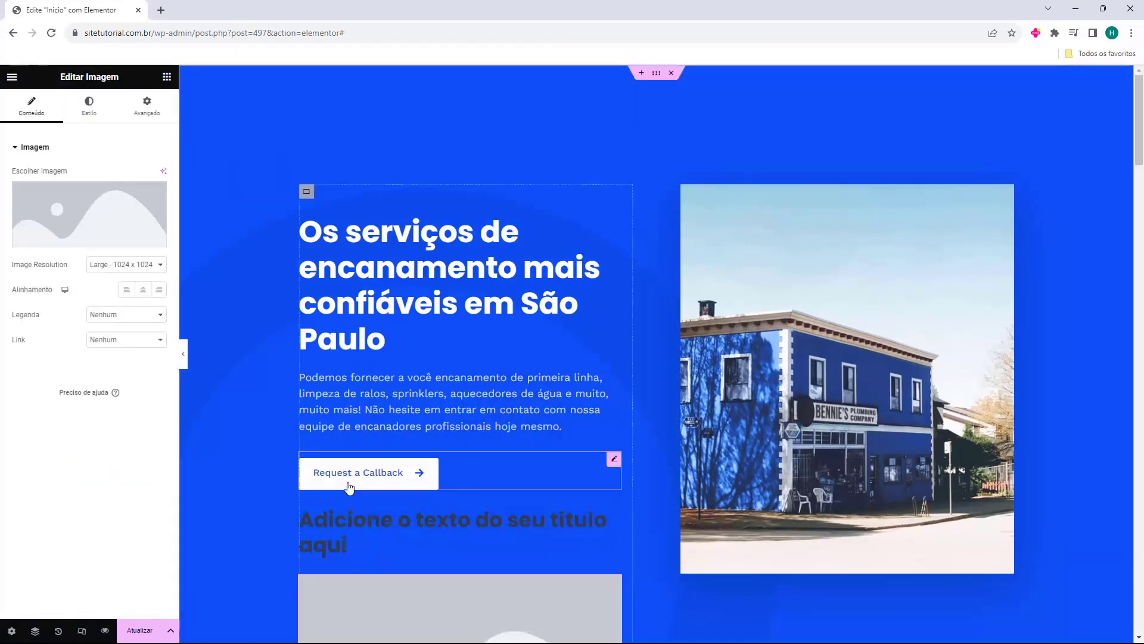
Add a button widget below the placeholder image in the hero section
scroll(209, 227, "down", 4)
scroll(208, 228, "down", 1)
left_click(167, 76)
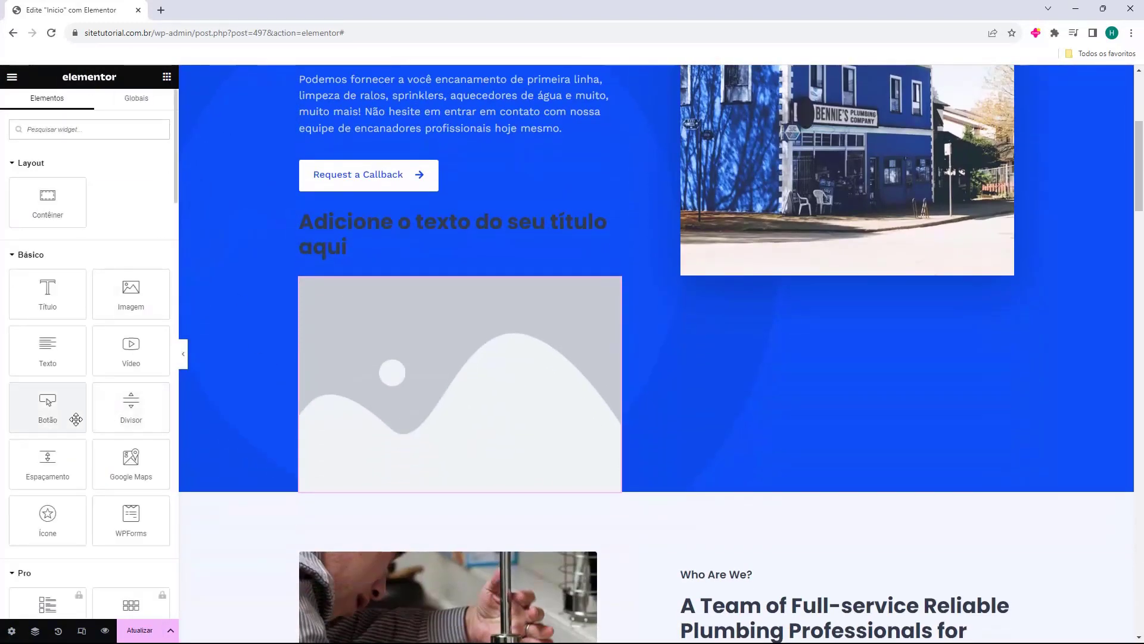
left_click_drag(74, 417, 367, 486)
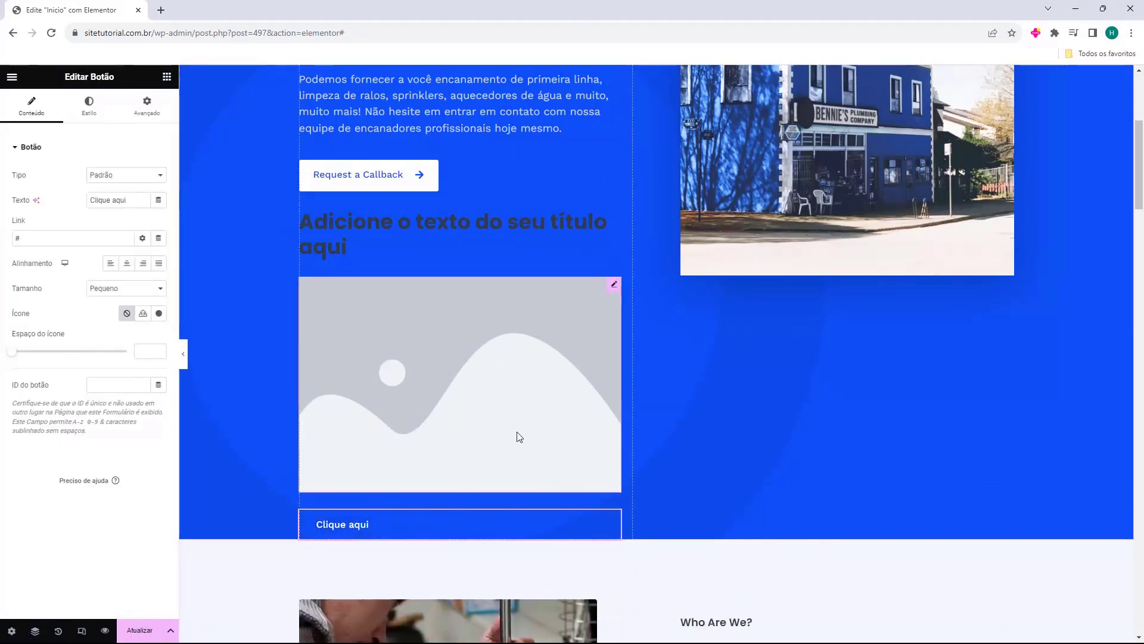
Delete the added button, placeholder image and heading widgets from the hero section
key("Delete")
key("Delete")
left_click(615, 217)
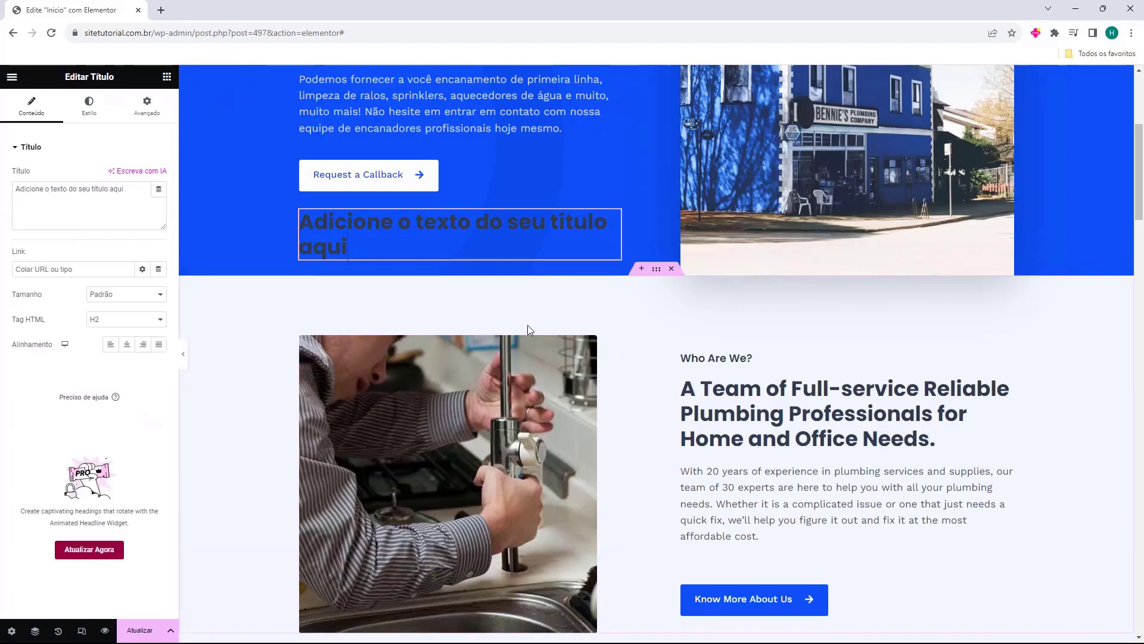
key("Delete")
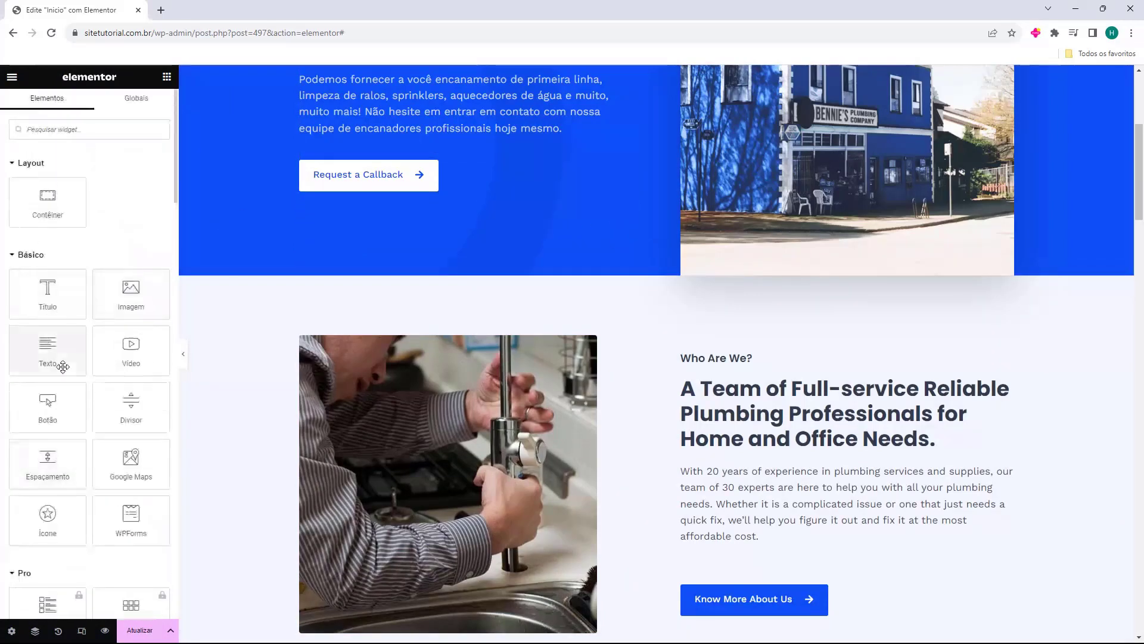
Collapse the Pro widget category and examine the available widgets in the General (Geral) category
scroll(53, 267, "down", 4)
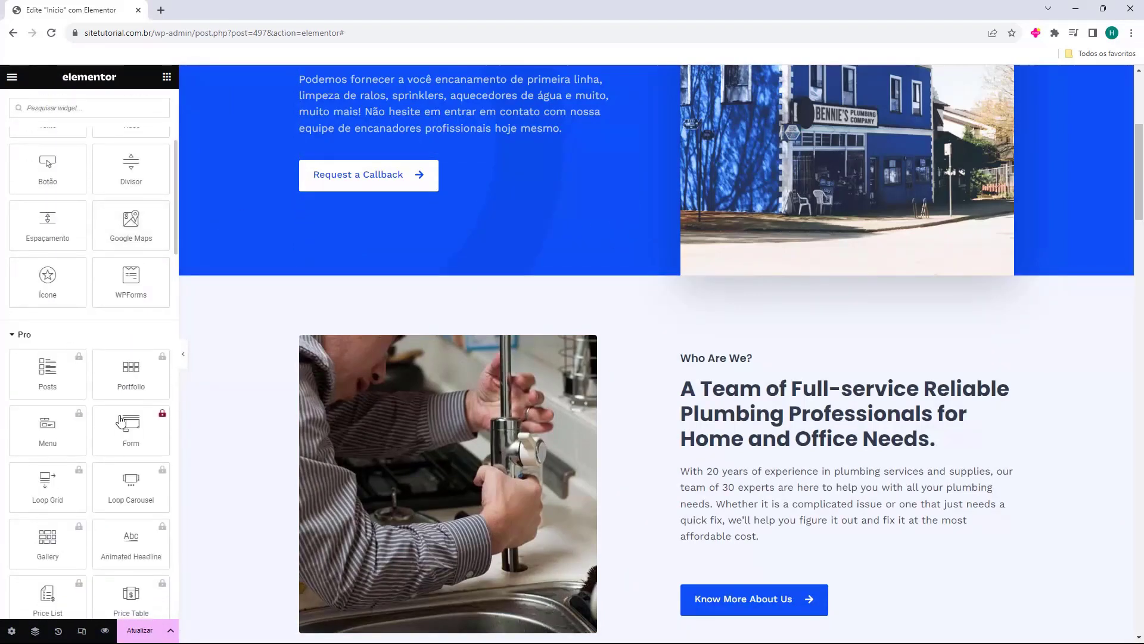
left_click(25, 334)
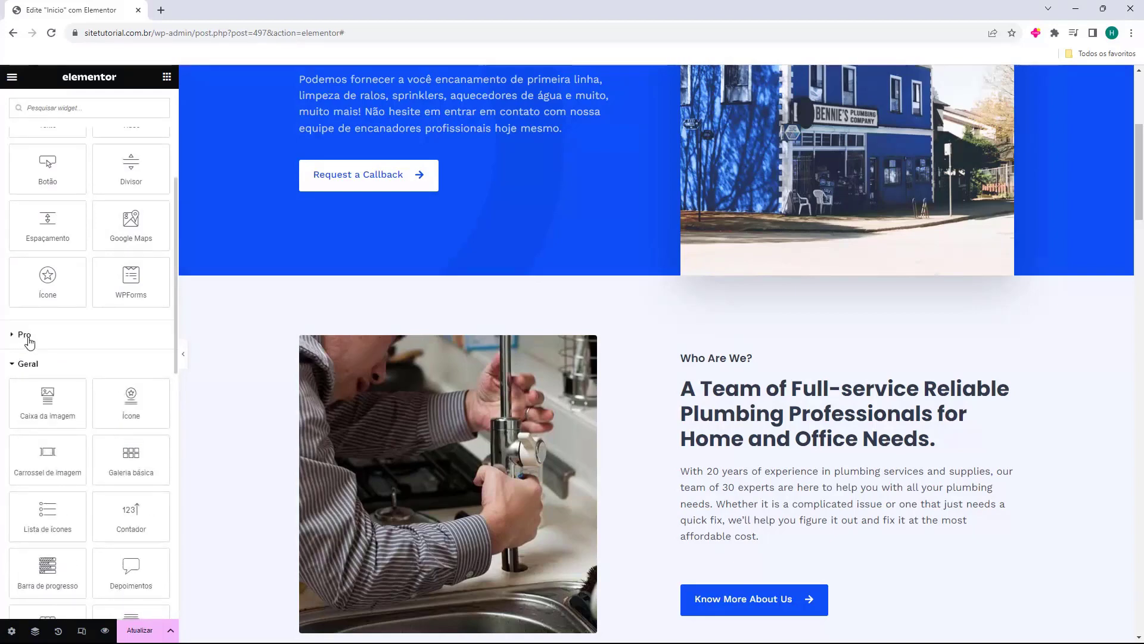
scroll(66, 283, "down", 2)
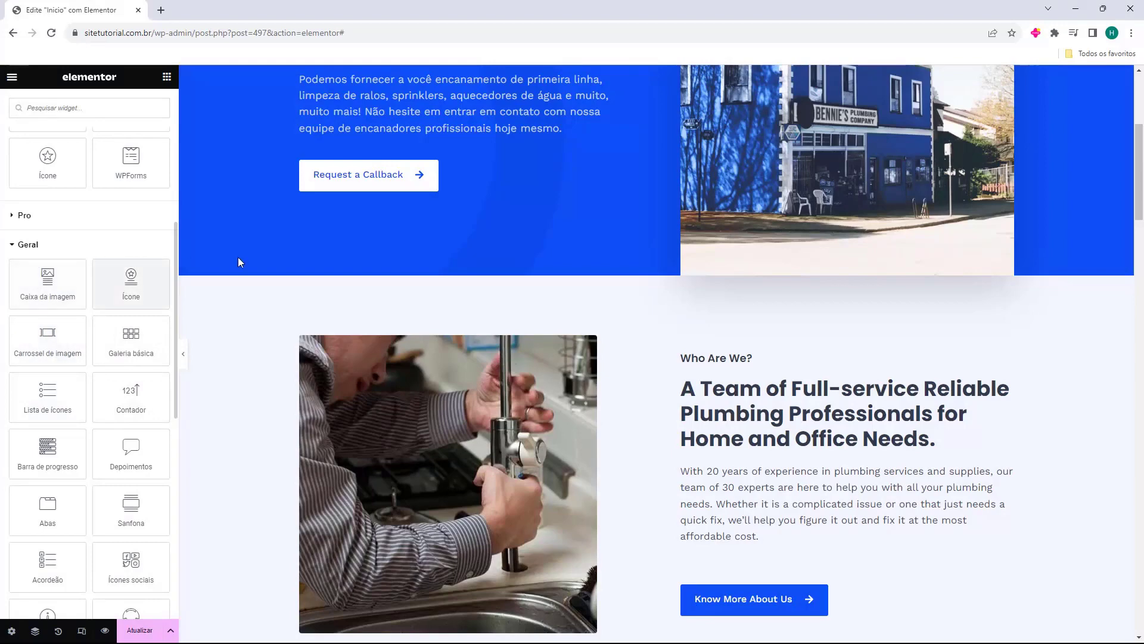
scroll(357, 268, "up", 4)
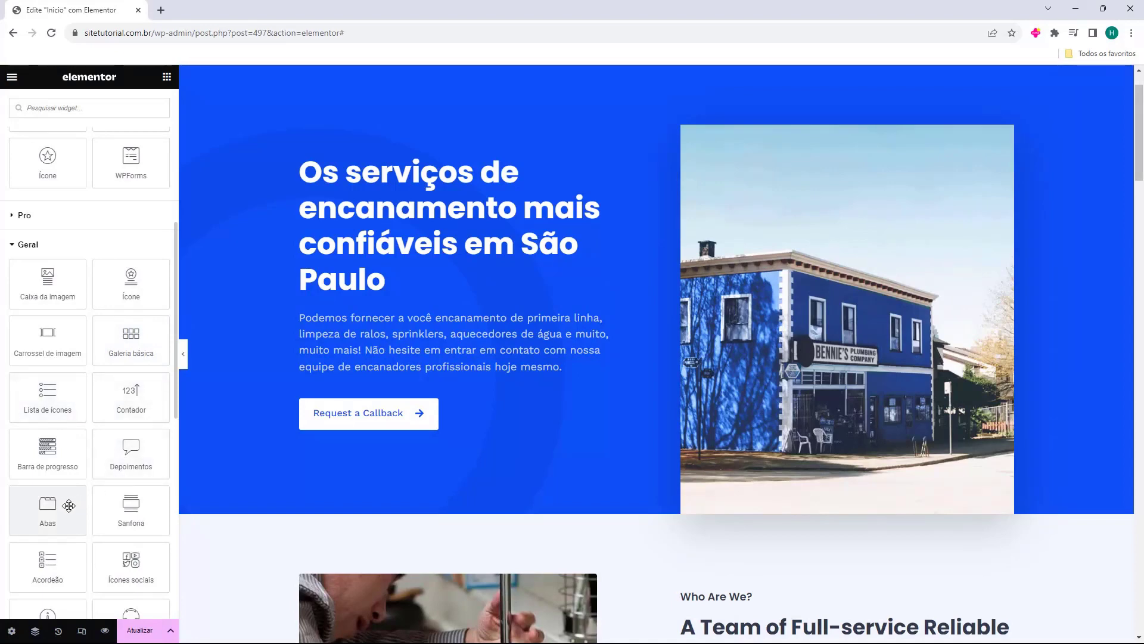
scroll(84, 477, "down", 9)
scroll(118, 392, "up", 8)
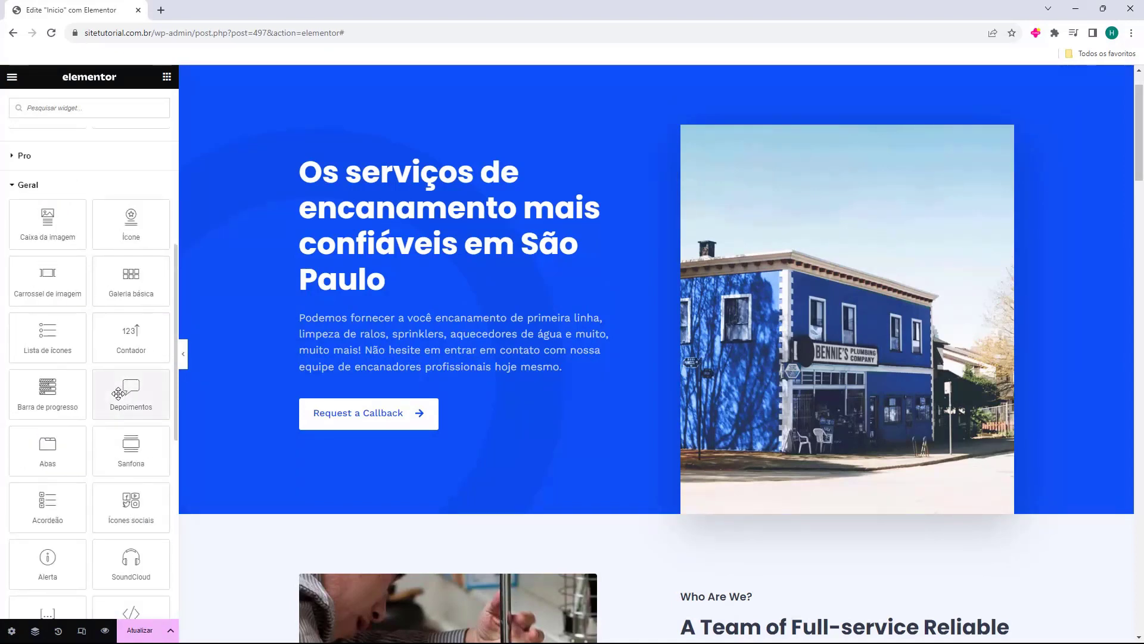
scroll(118, 392, "up", 7)
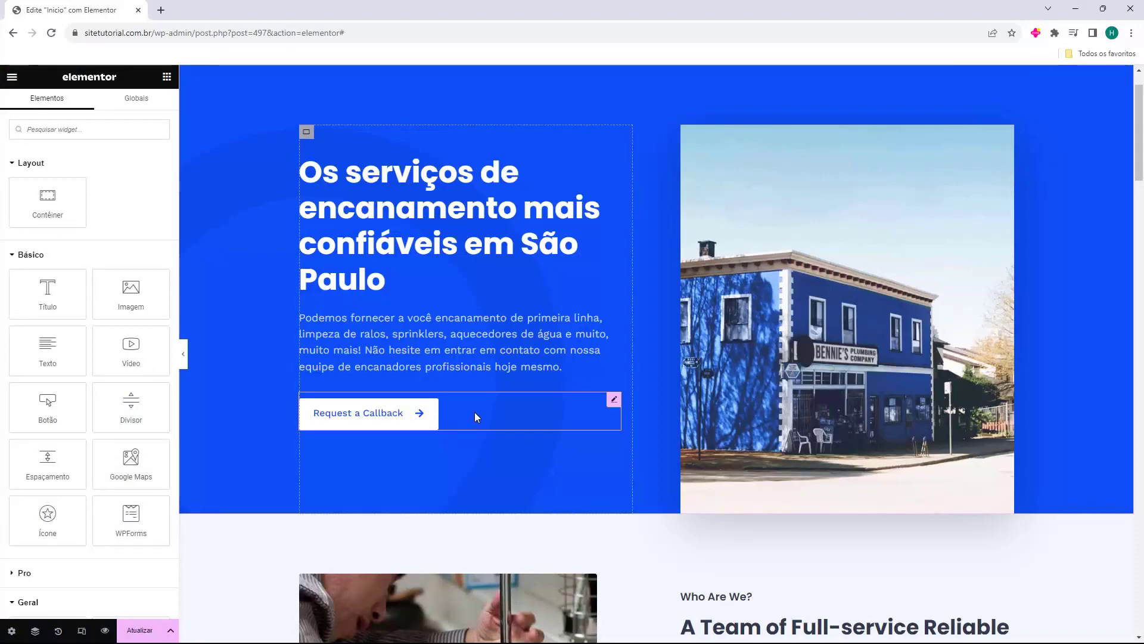
Inspect the editing options of the "How can we help you?" heading and the Drain Cleaning & Repairs image
scroll(474, 412, "down", 2)
scroll(480, 405, "up", 3)
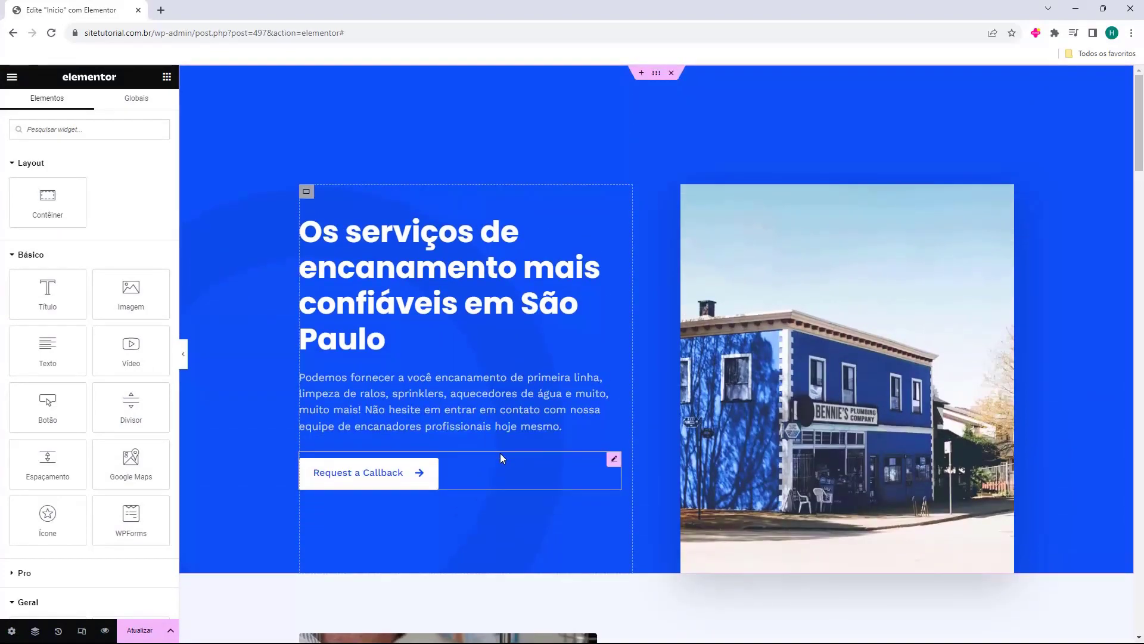
scroll(501, 458, "down", 14)
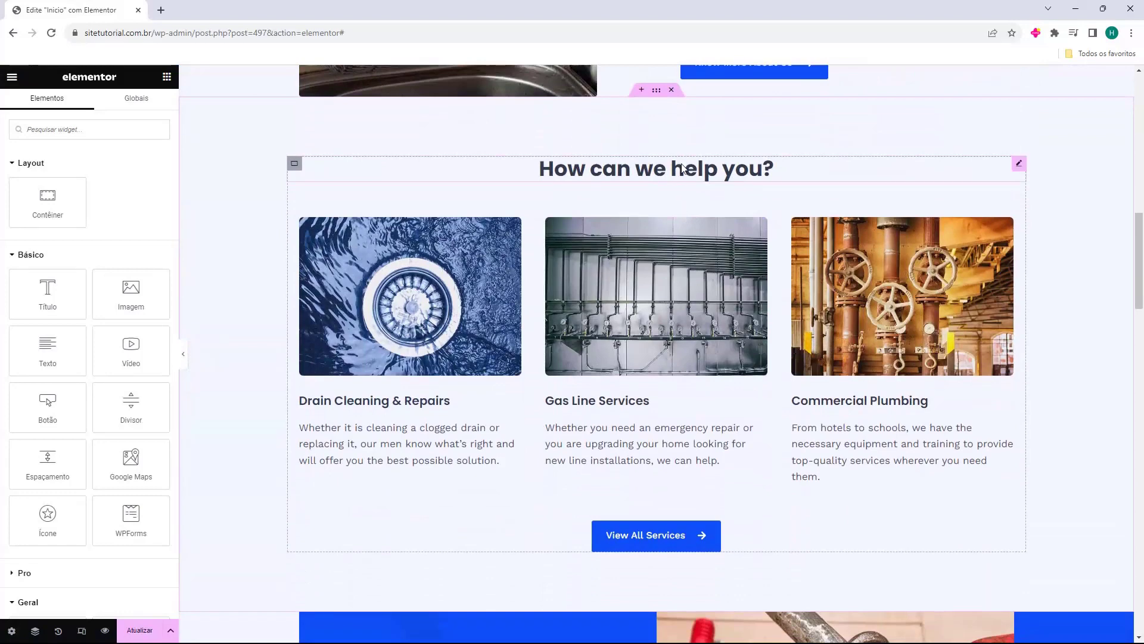
left_click(659, 172)
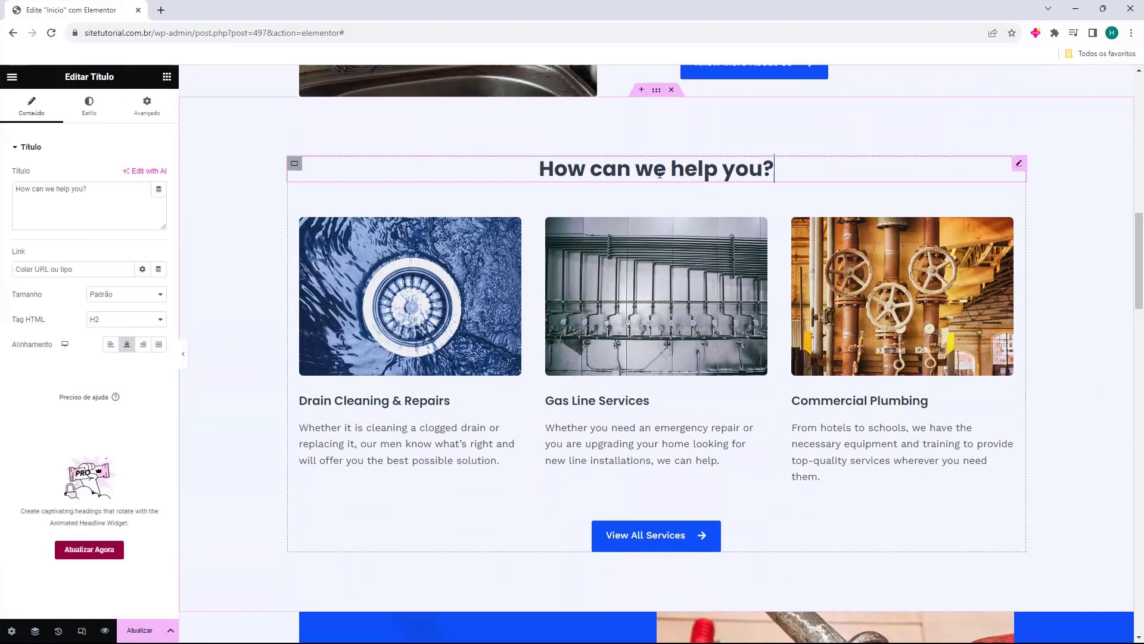
left_click(406, 302)
Replace the text of the "View All Services" button with "Veja todos os Serviços"
scroll(407, 301, "down", 5)
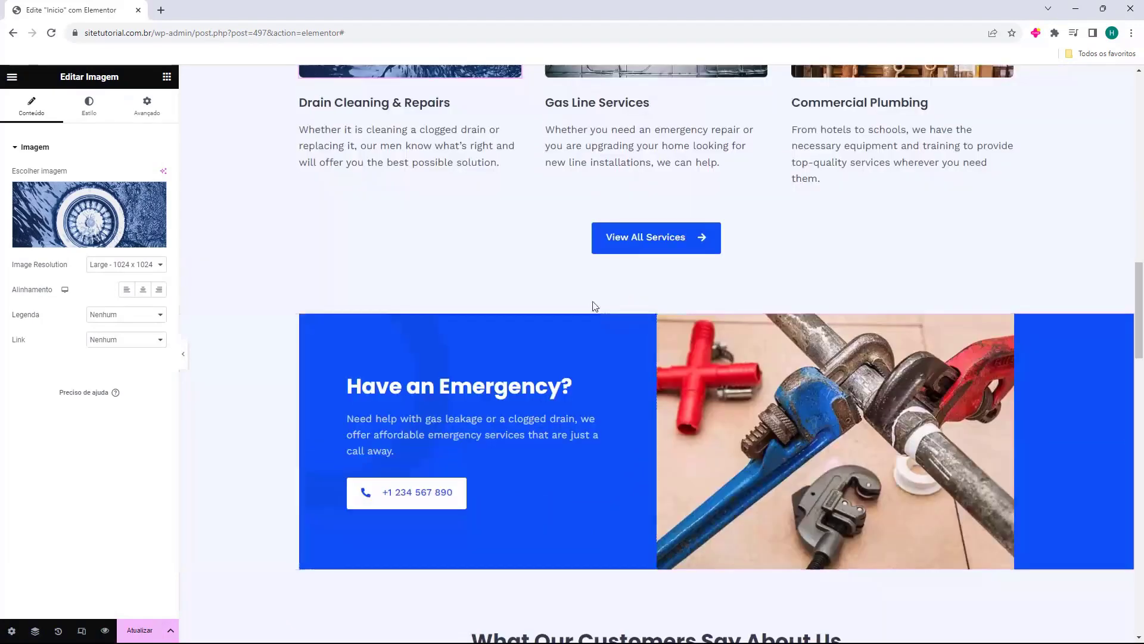
left_click(641, 249)
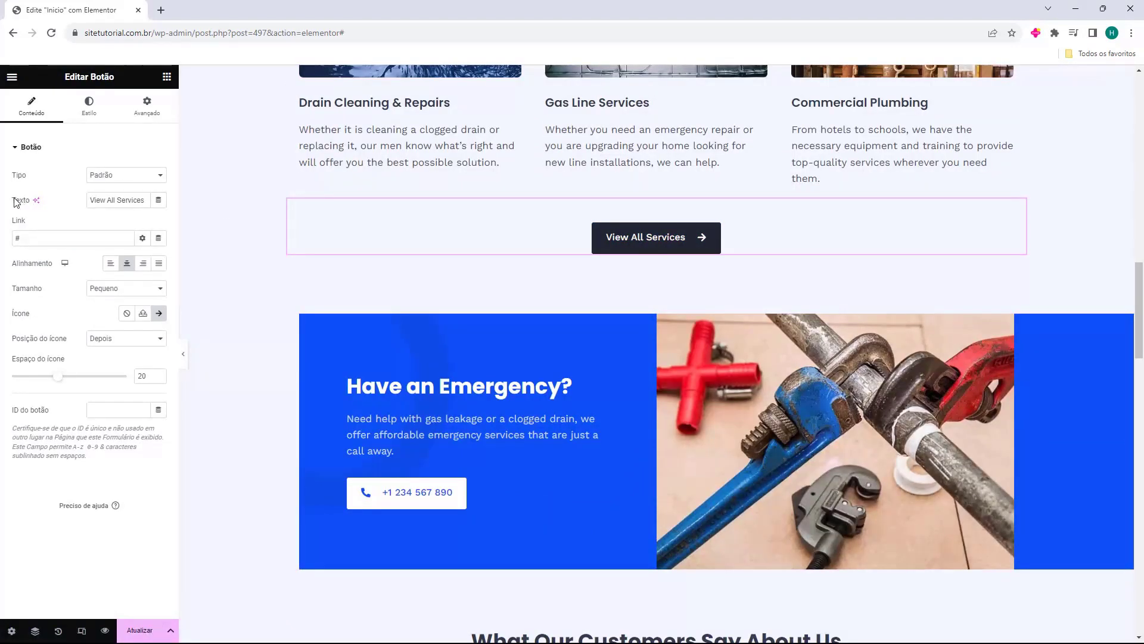
left_click_drag(14, 198, 26, 202)
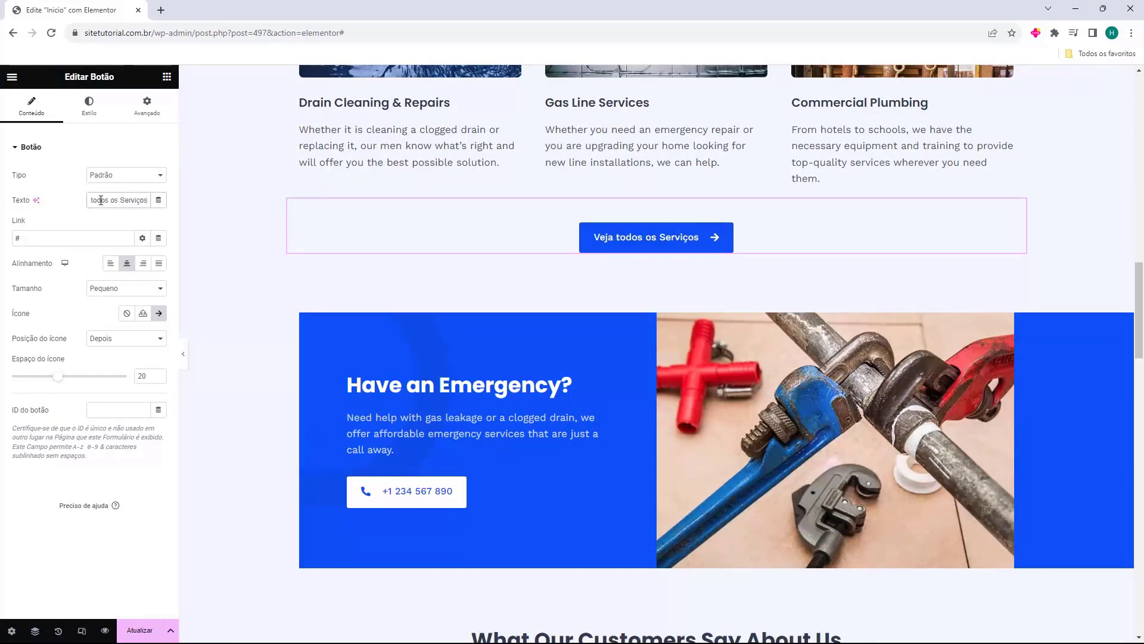
left_click_drag(100, 201, 174, 219)
left_click(68, 194)
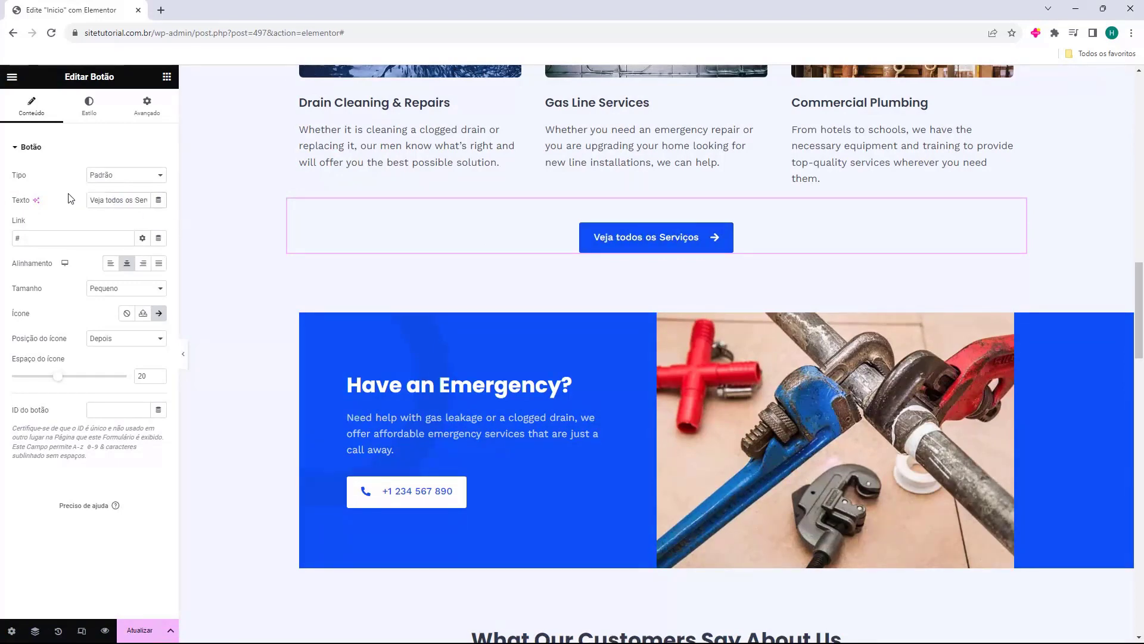
Clear the link of the "Veja todos os Serviços" button and restore it to "#"
double_click(32, 240)
key("BackSpace")
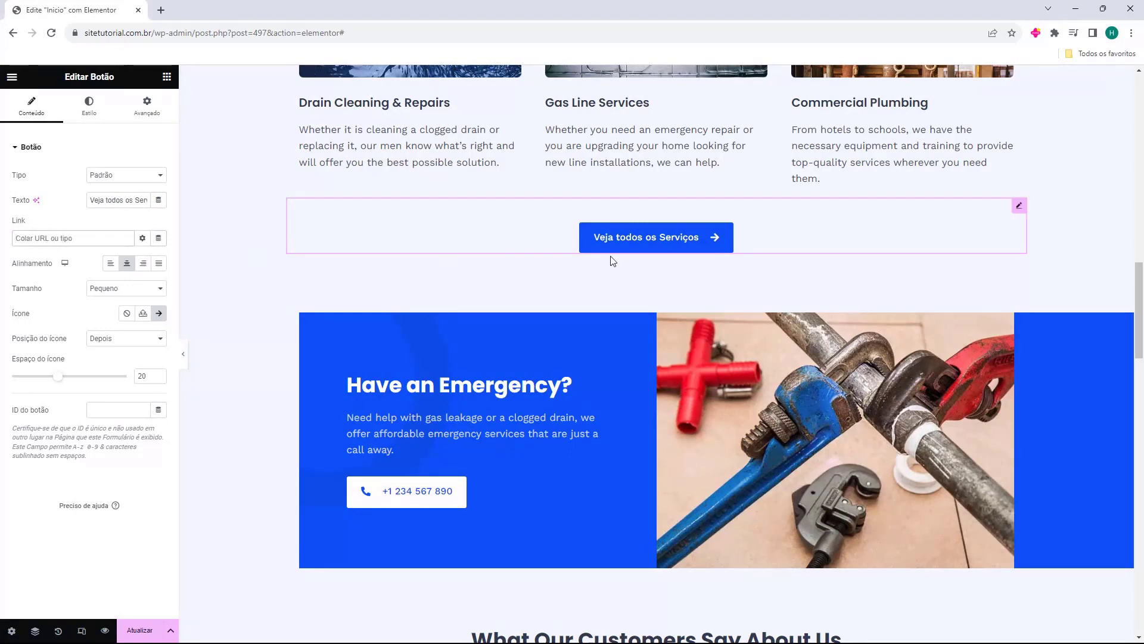
left_click(86, 256)
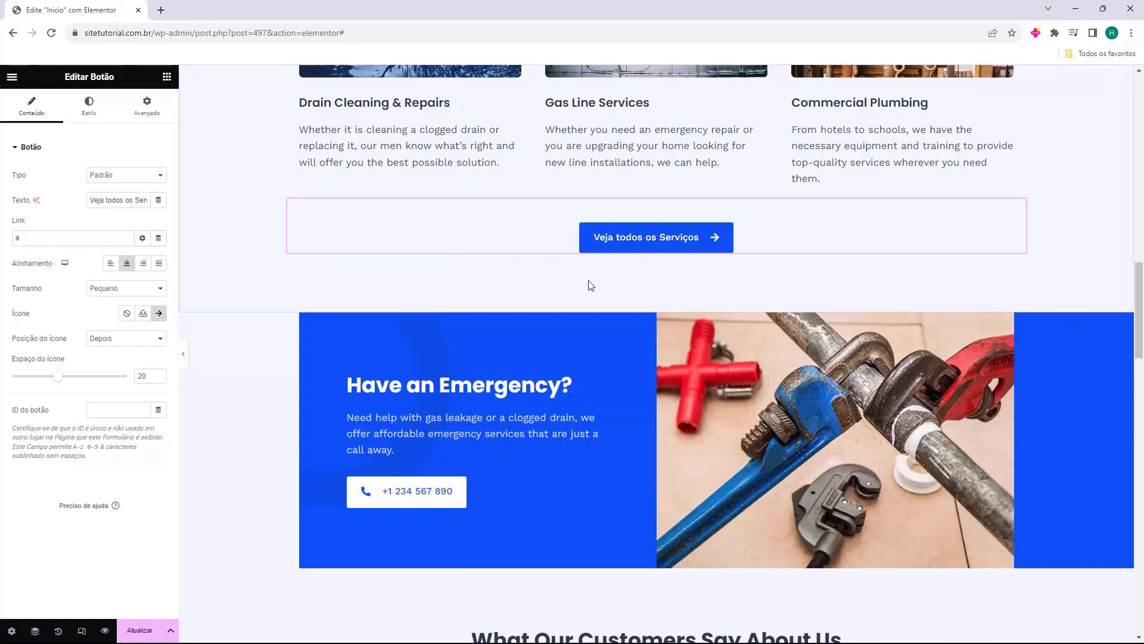
Inspect the editing options of the first star rating and the middle testimonial under "What Our Customers Say About Us"
scroll(495, 212, "down", 5)
scroll(466, 219, "down", 5)
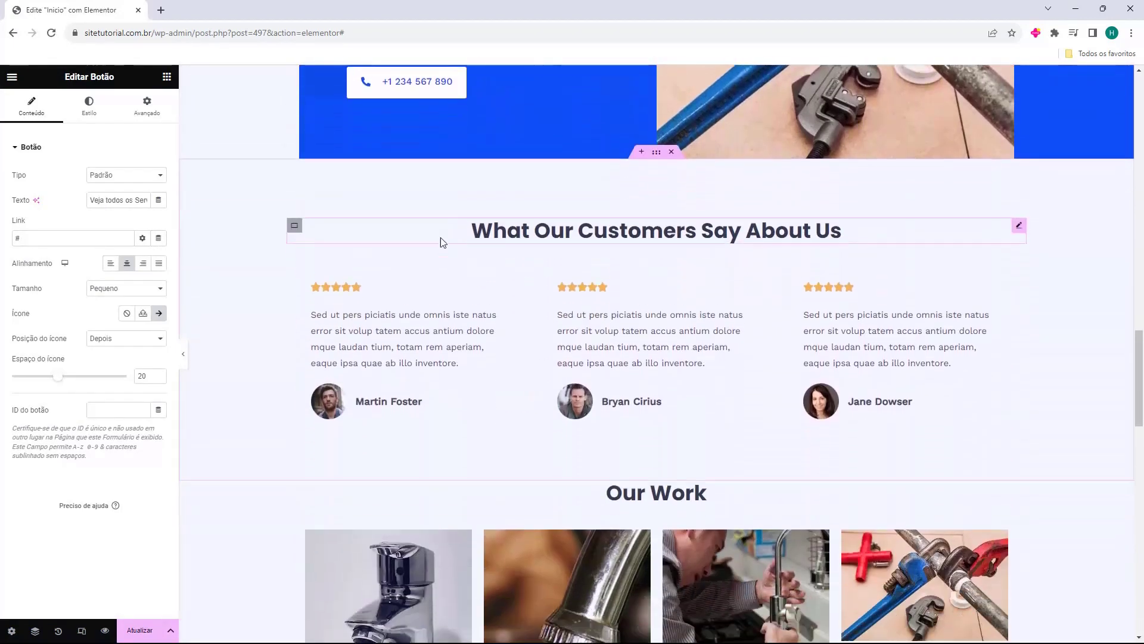
scroll(435, 243, "up", 3)
left_click(349, 231)
left_click(349, 225)
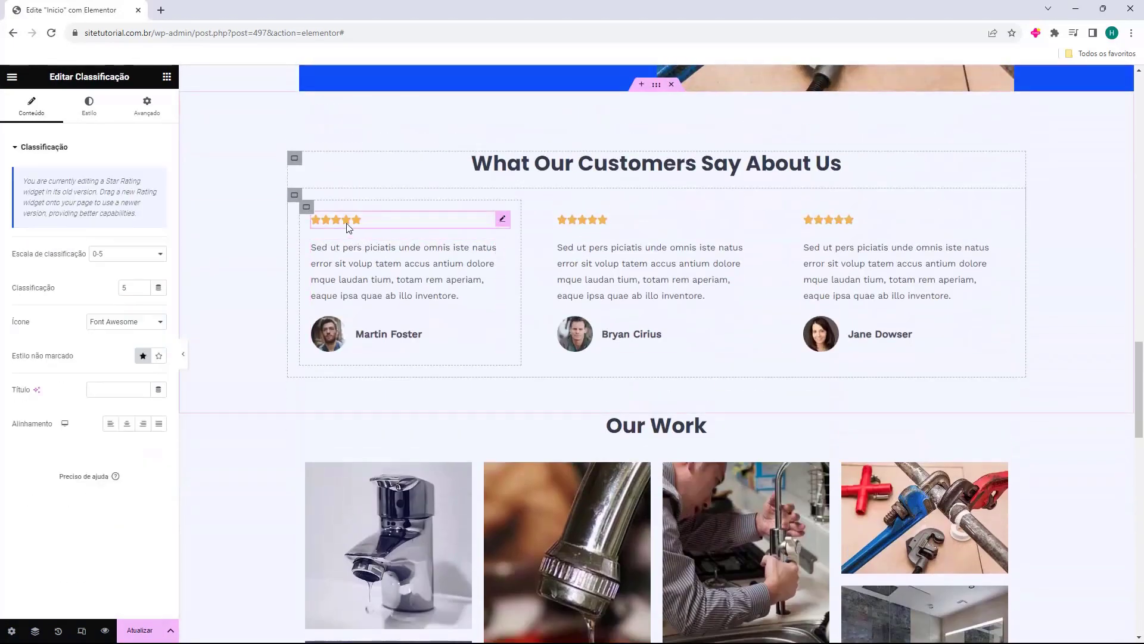
left_click(569, 295)
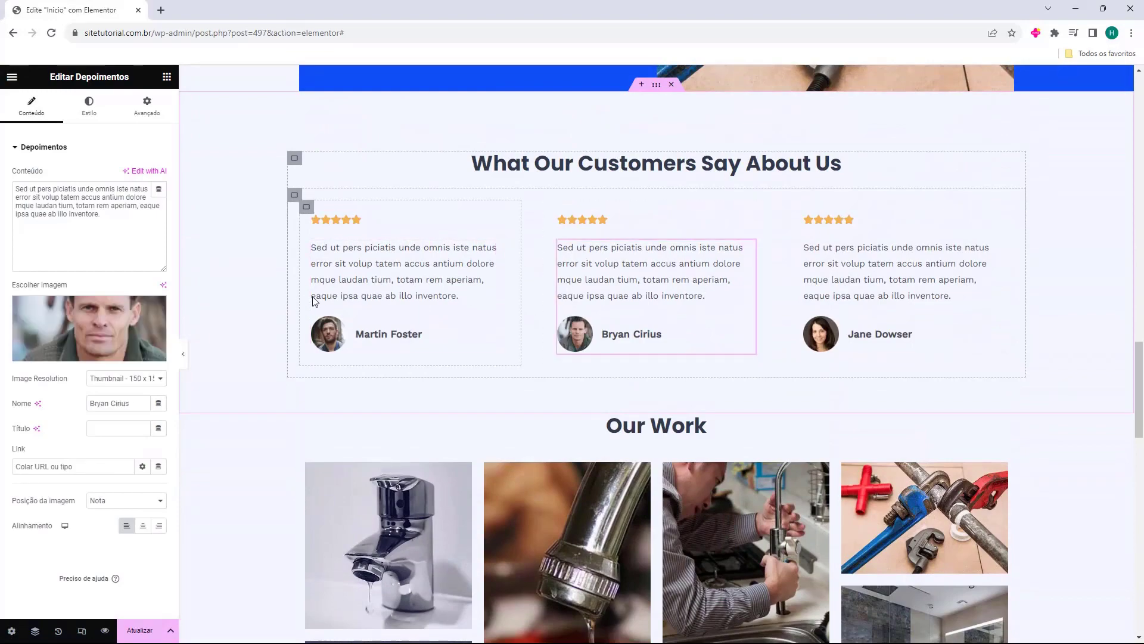
scroll(417, 251, "down", 1)
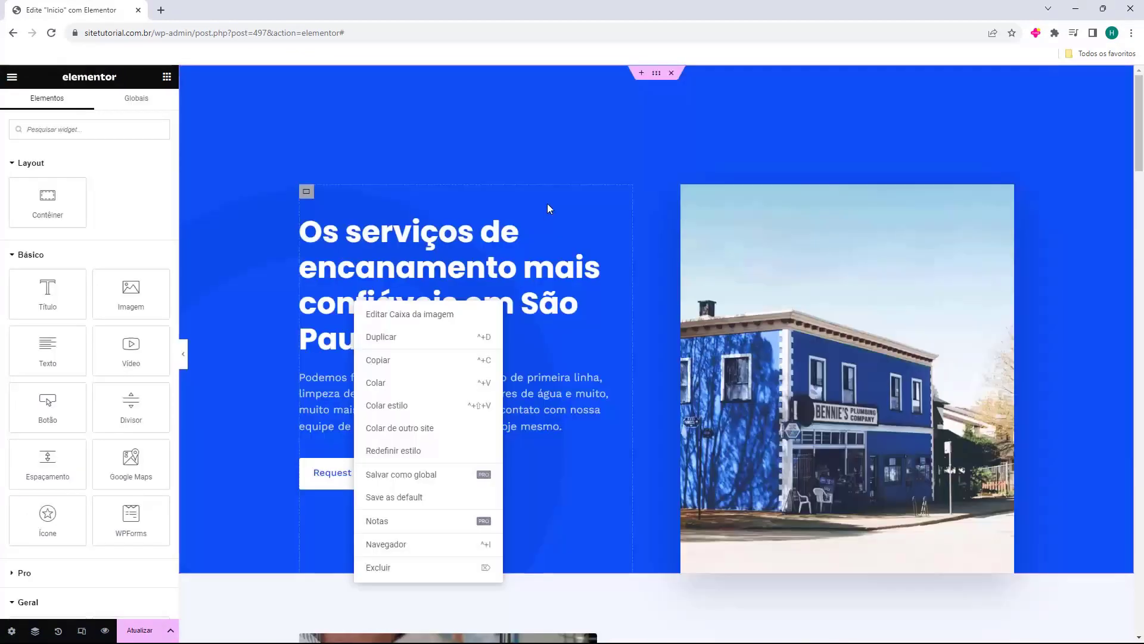
Dismiss the context menu and review the whole home page from the hero section down to the footer
key("Escape")
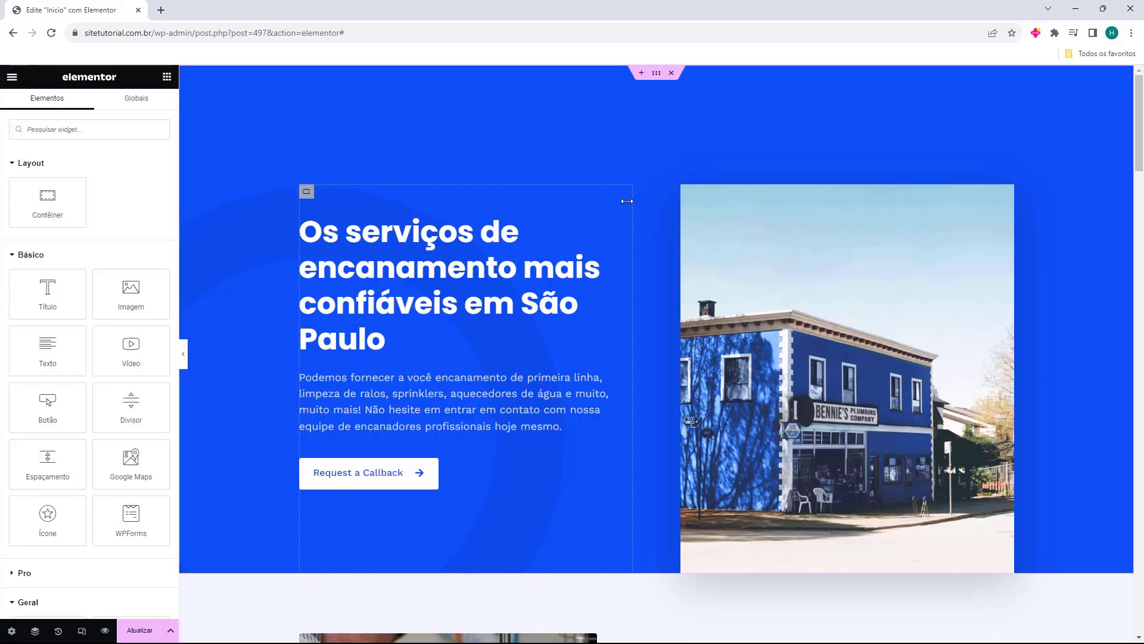
scroll(662, 209, "down", 6)
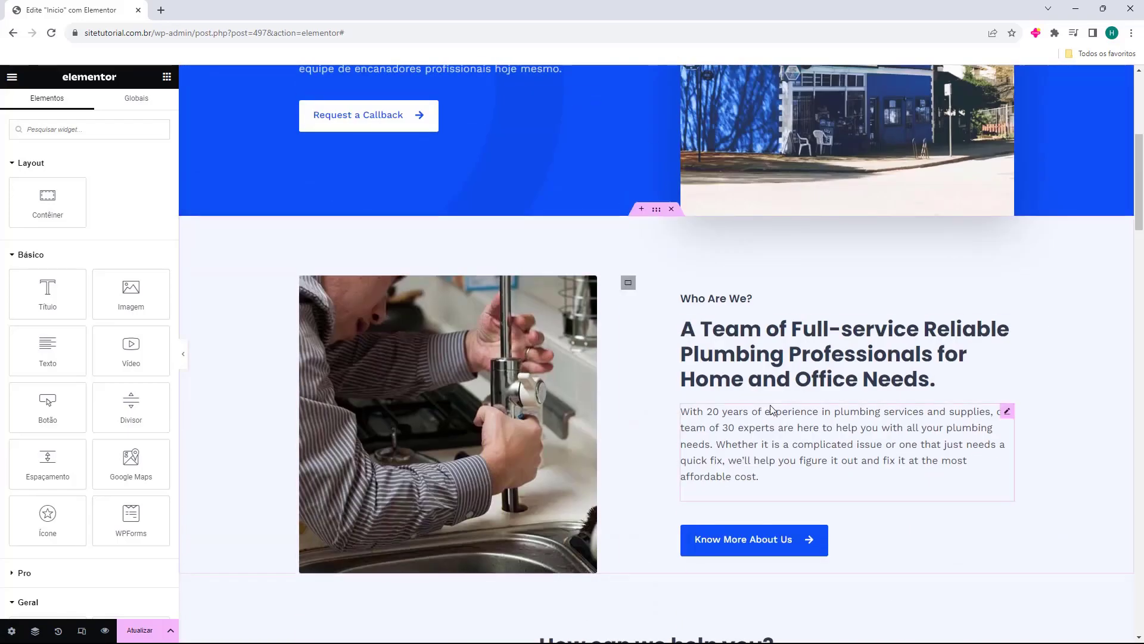
scroll(671, 343, "up", 6)
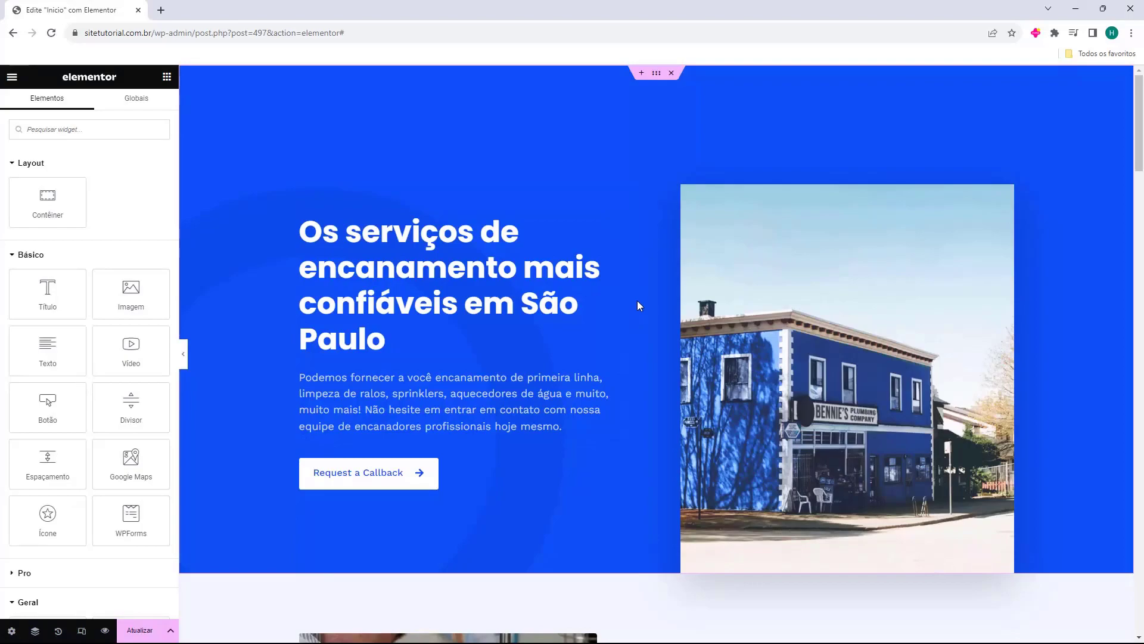
scroll(638, 300, "down", 20)
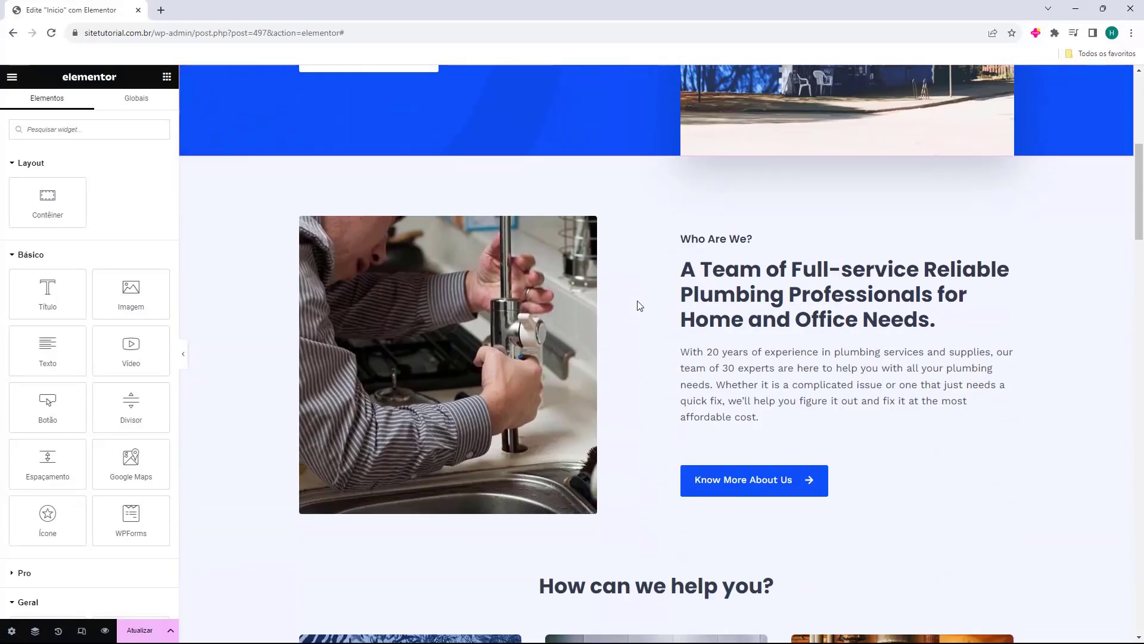
scroll(444, 502, "down", 13)
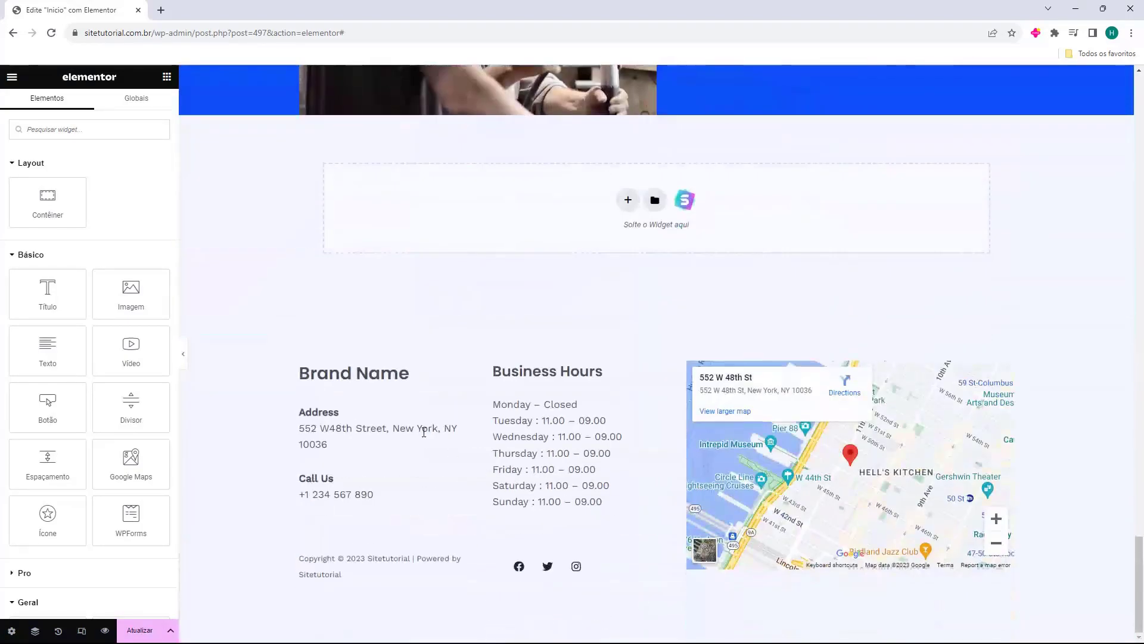
scroll(421, 434, "up", 20)
scroll(435, 370, "up", 15)
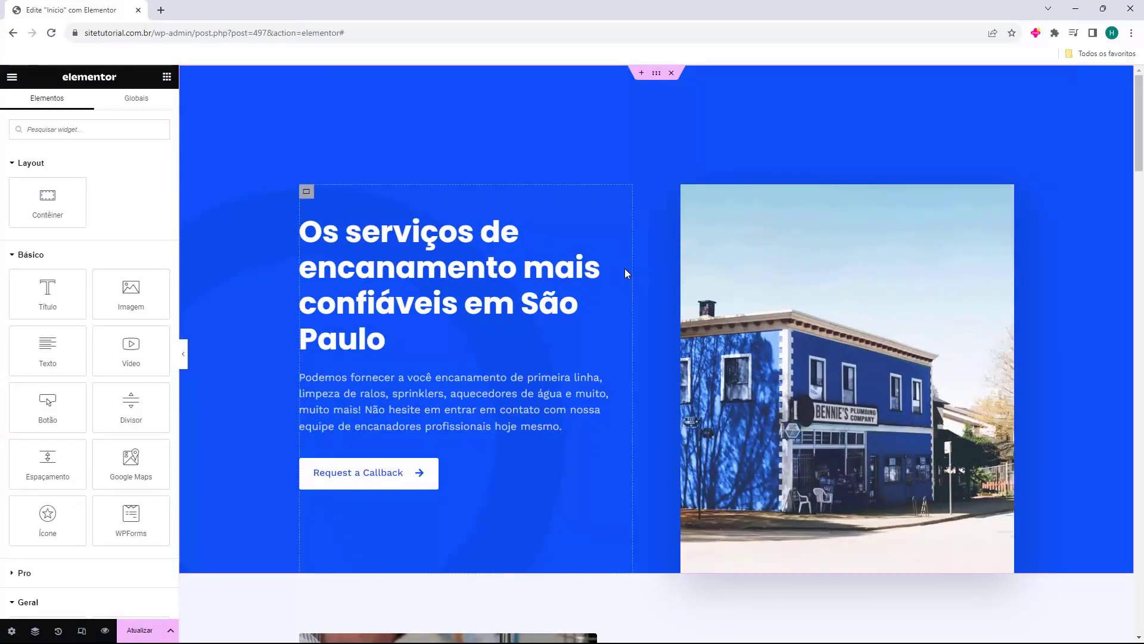
Save the home page changes with Atualizar and look over the top of the page
left_click(136, 633)
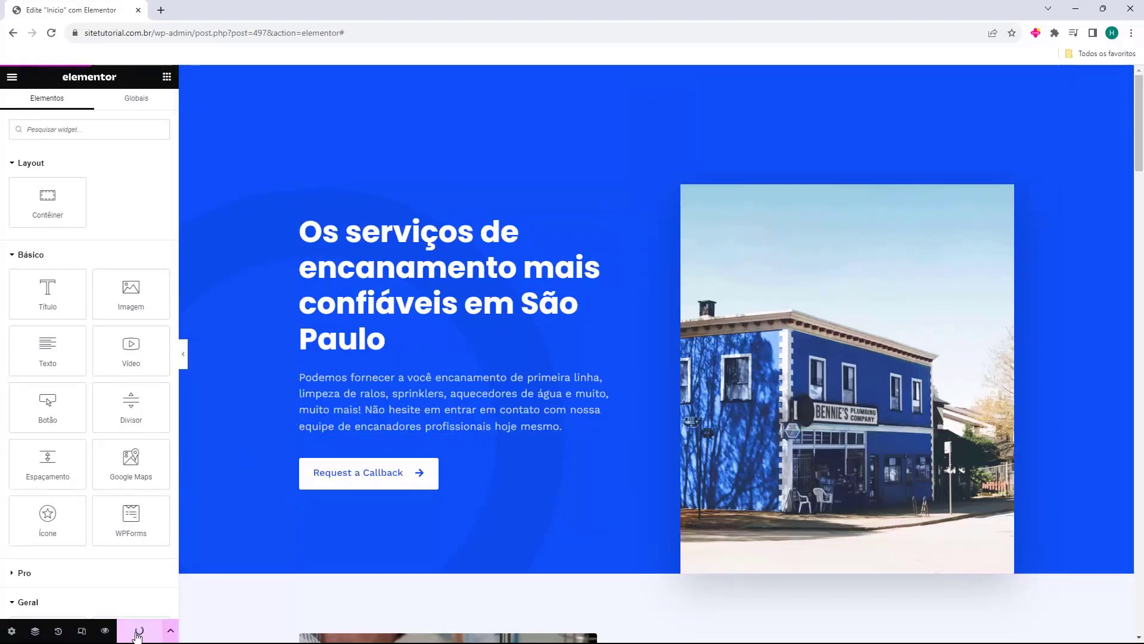
scroll(363, 325, "down", 4)
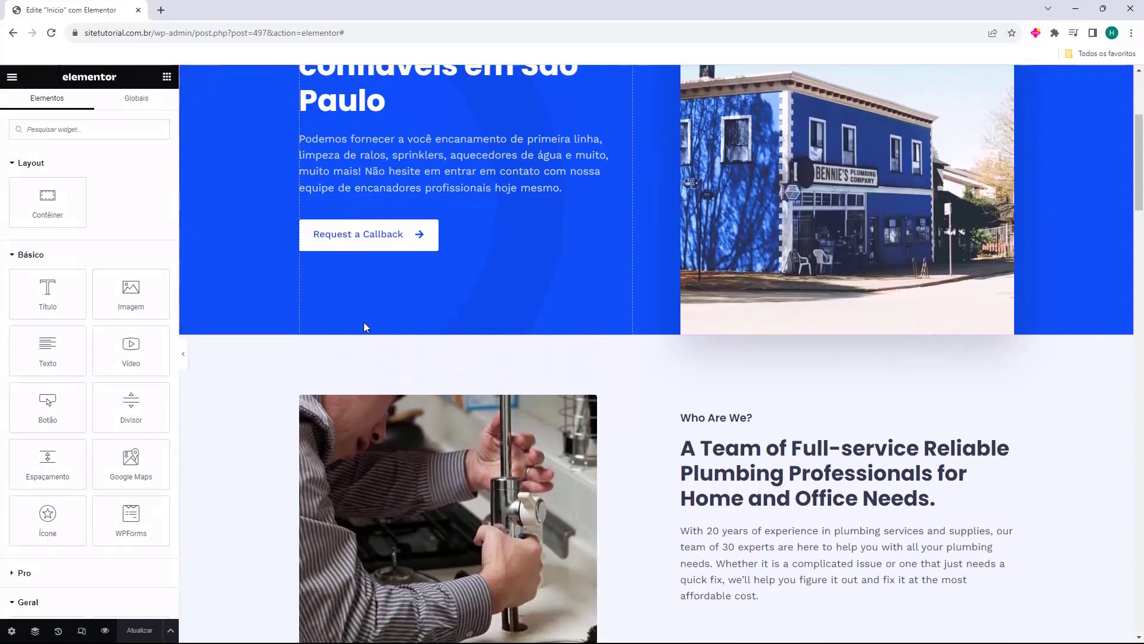
scroll(365, 326, "up", 4)
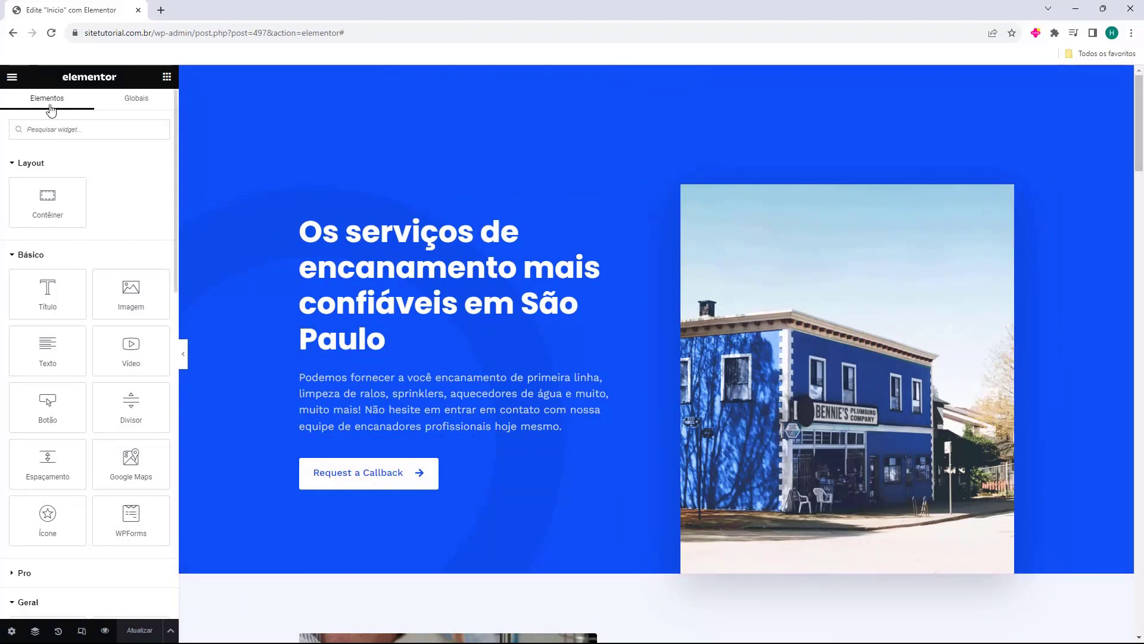
Exit the Elementor editor, choosing "Painel WP" as the exit destination and applying it
left_click(12, 83)
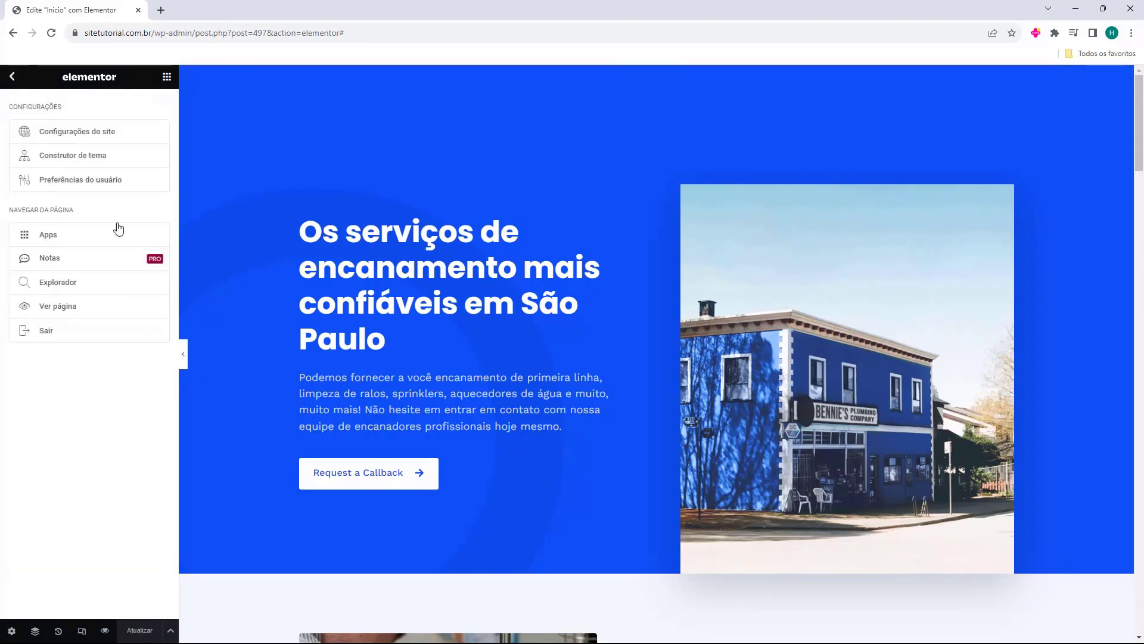
left_click(37, 341)
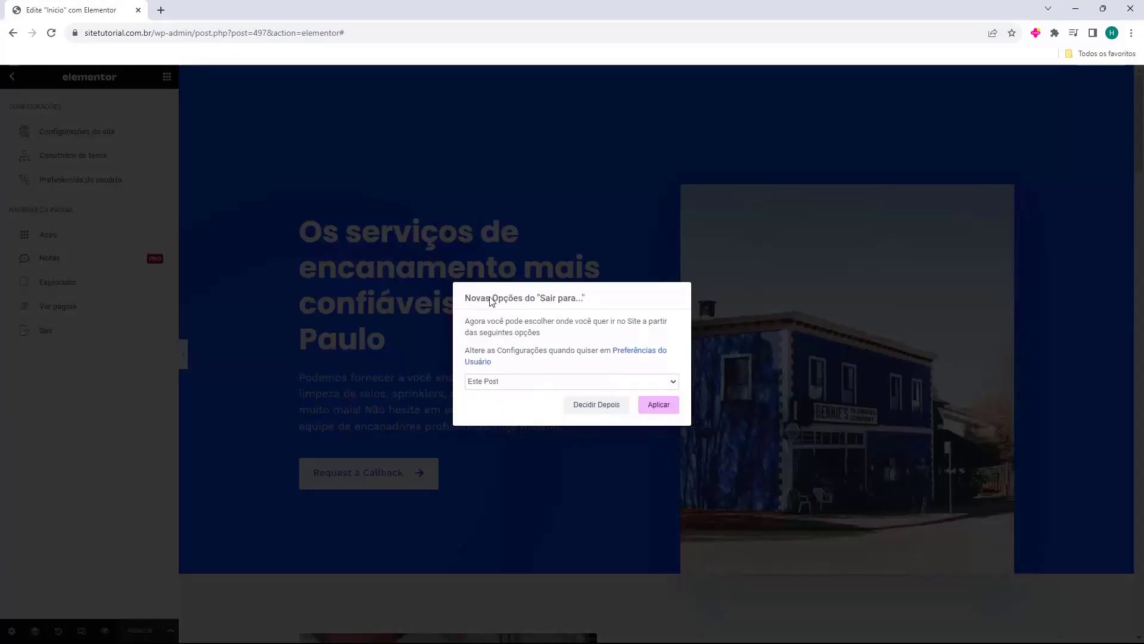
left_click(499, 383)
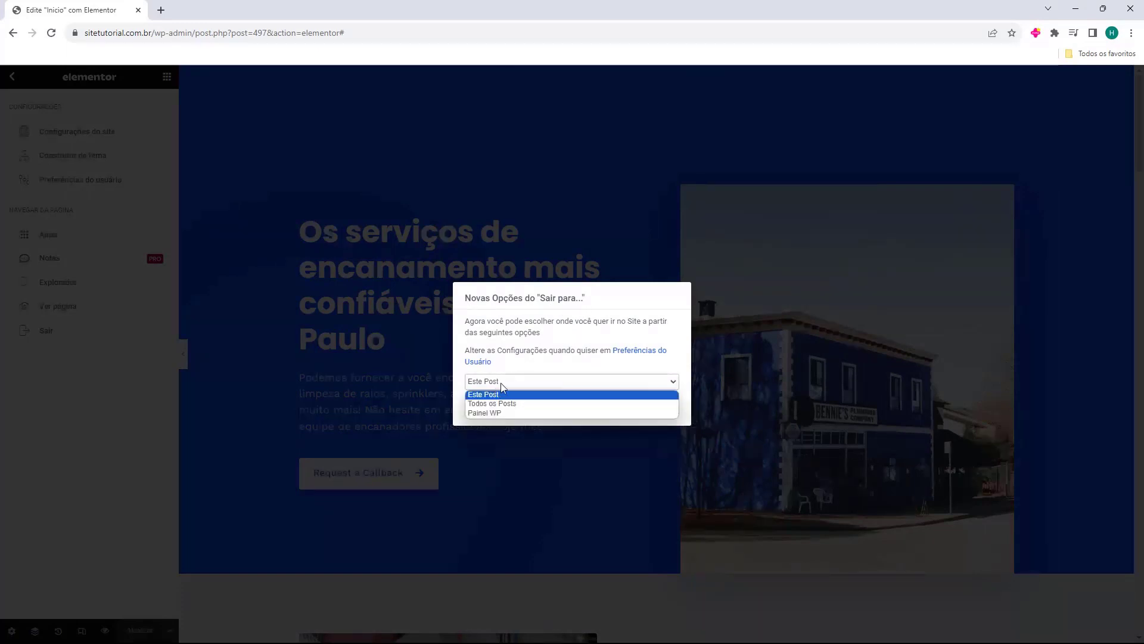
left_click(485, 413)
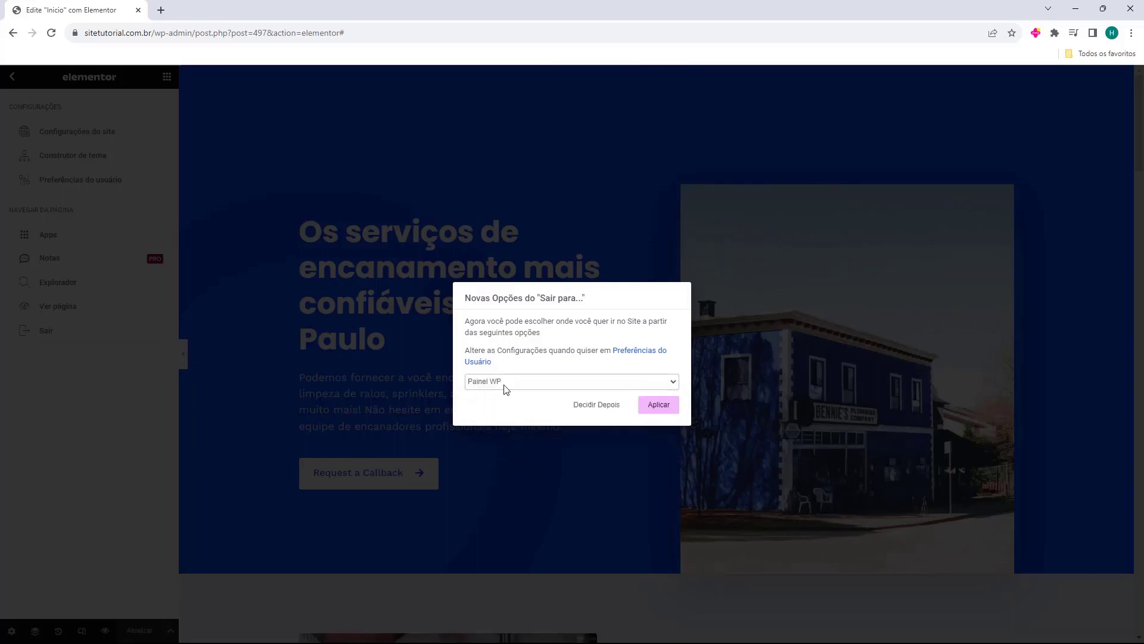
left_click(660, 405)
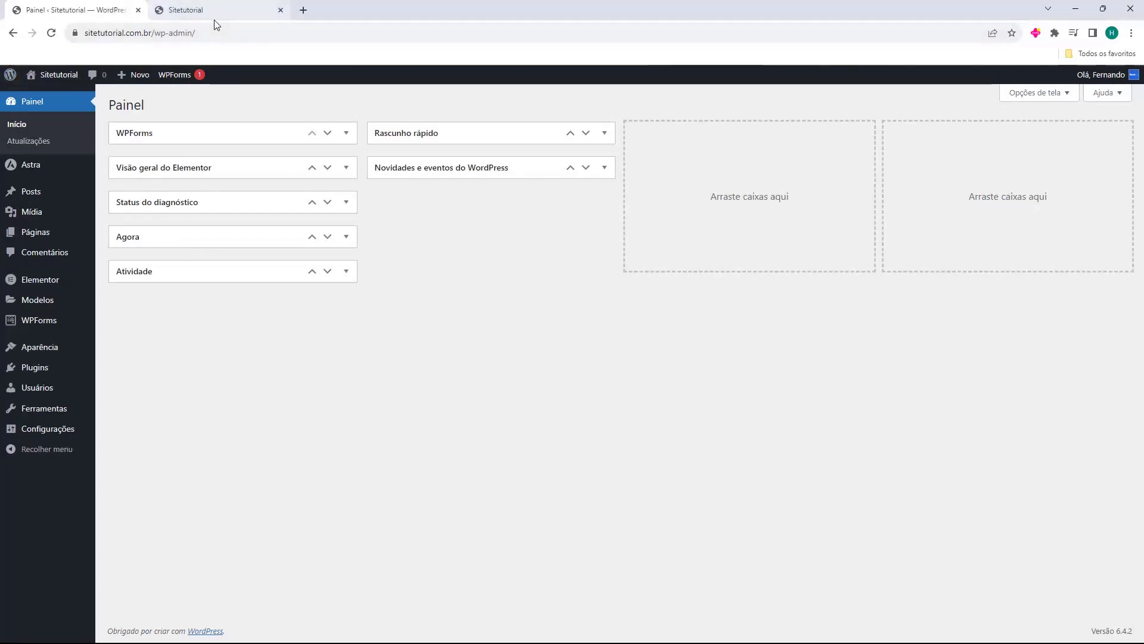
Open the live site's "Sobre nos" page and examine the "index.php" part of its address
left_click(212, 18)
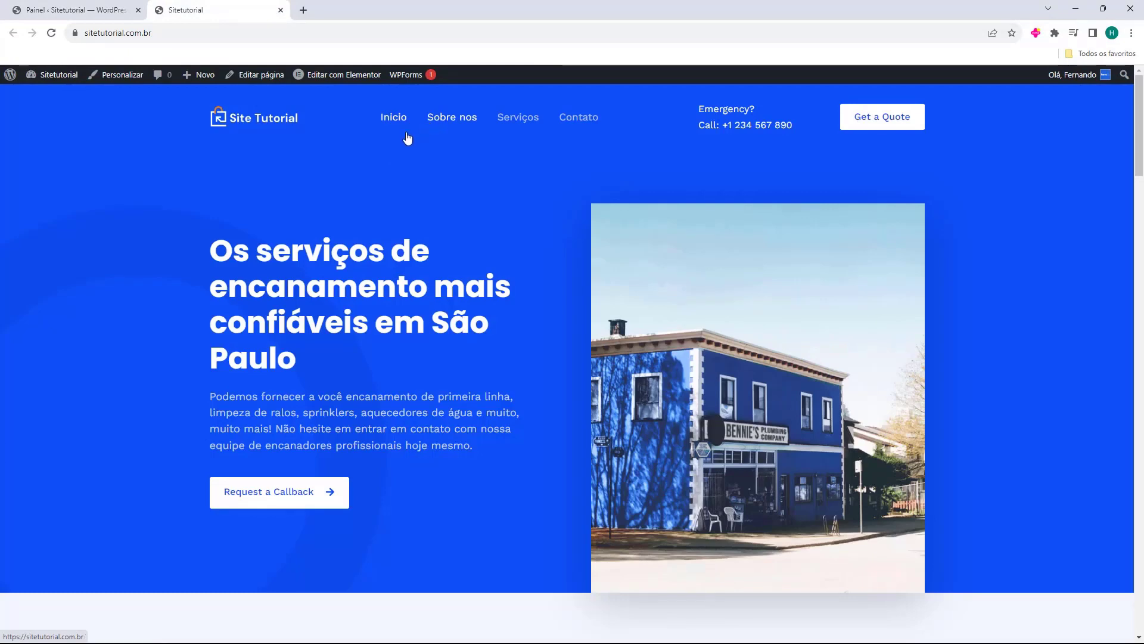
left_click(458, 127)
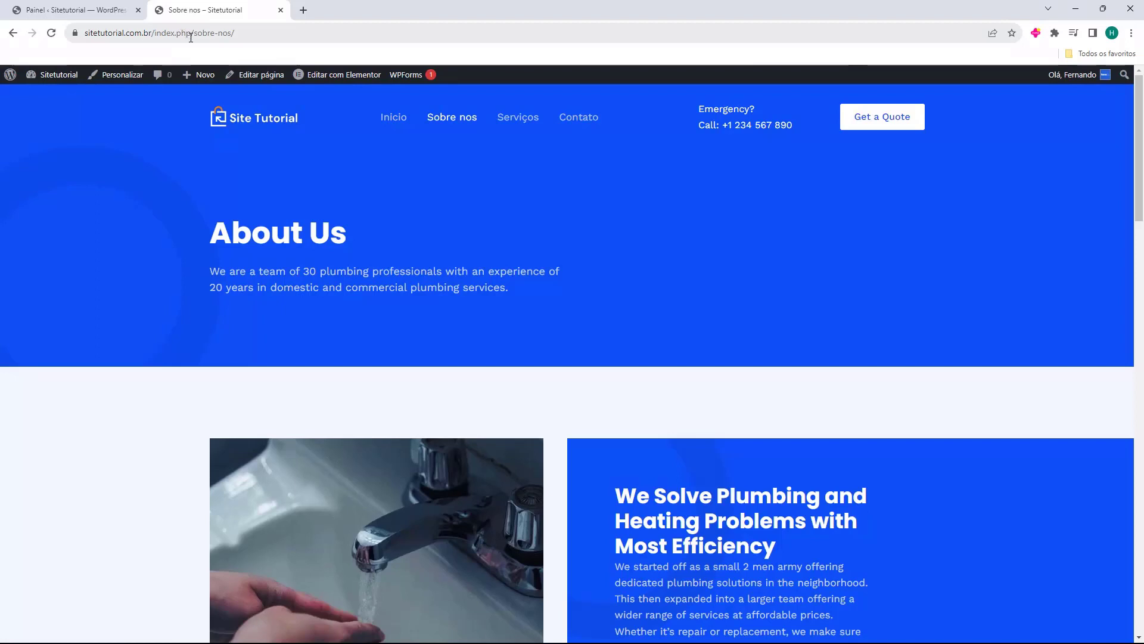
left_click(208, 34)
left_click_drag(218, 34, 187, 37)
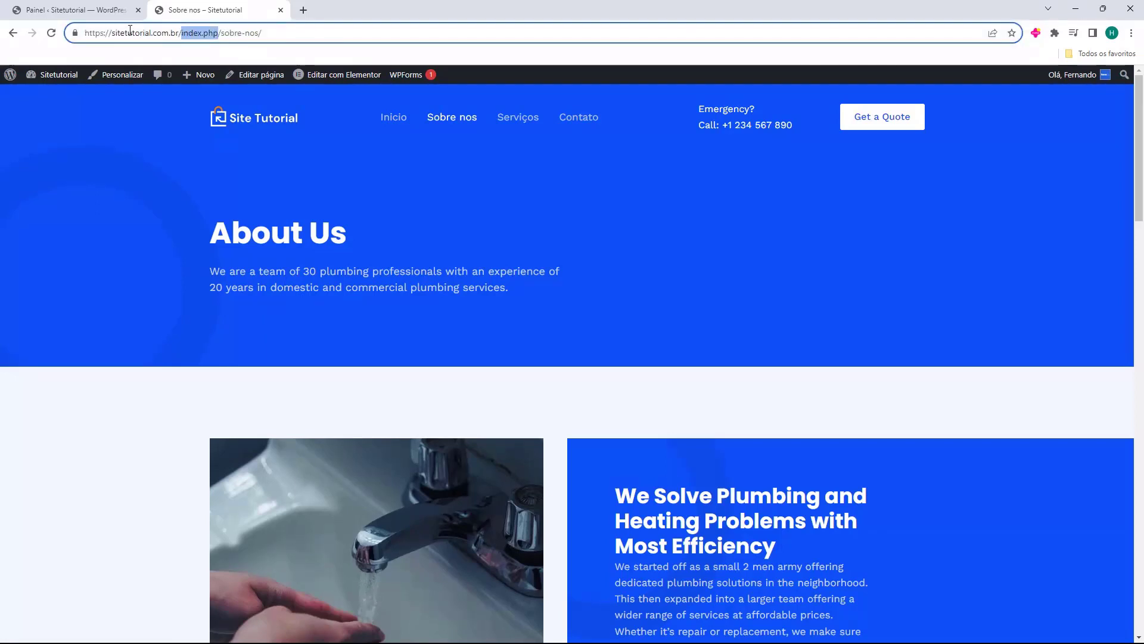
Return to the WordPress dashboard, open the permalink settings (Links permanentes) and examine the custom structure
left_click(114, 10)
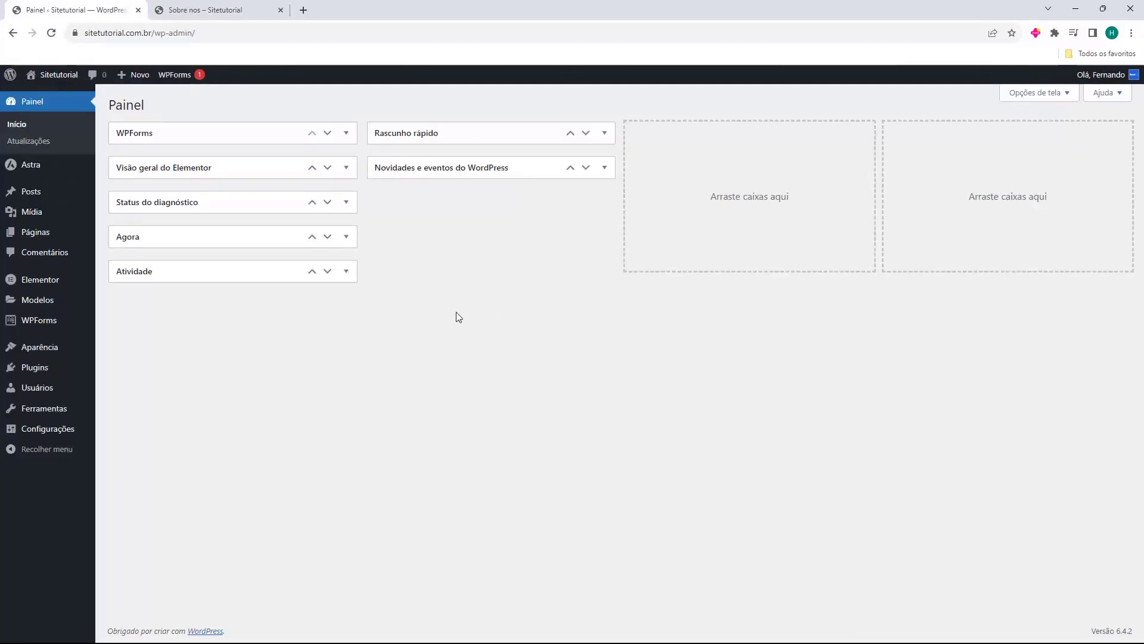
mouse_move(44, 435)
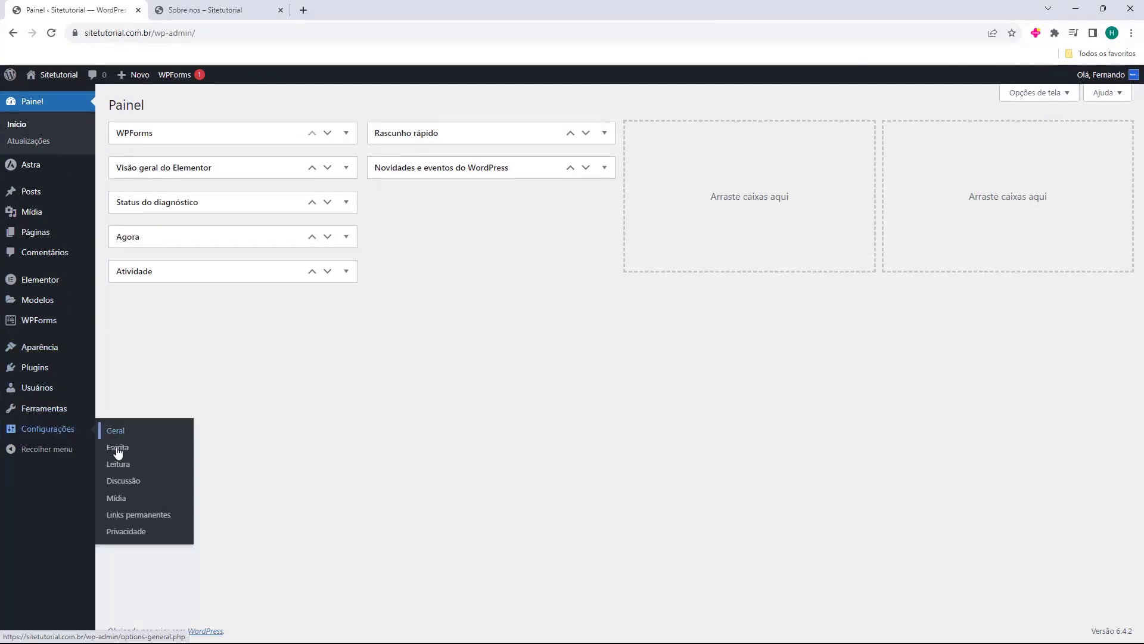
left_click(123, 516)
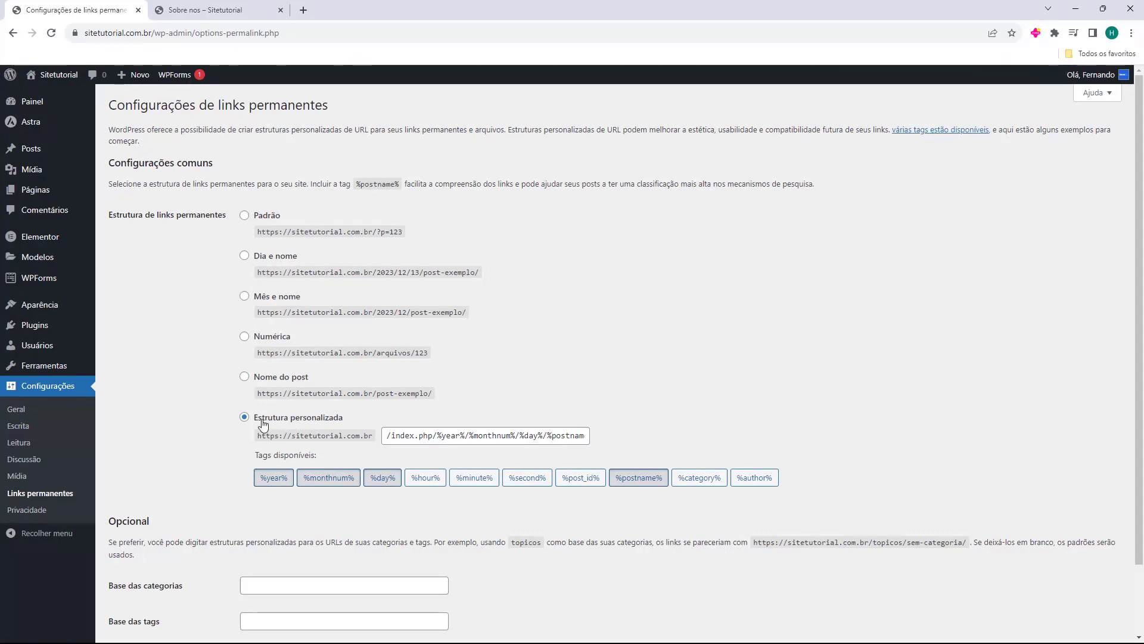
left_click_drag(256, 421, 311, 422)
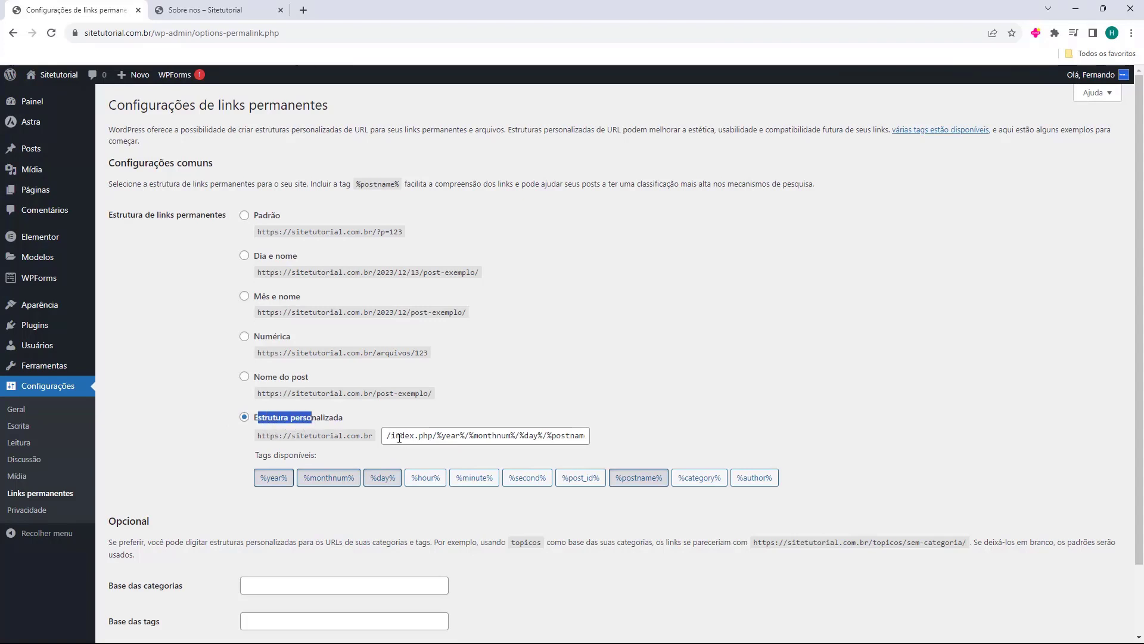
left_click_drag(407, 438, 617, 436)
left_click(465, 441)
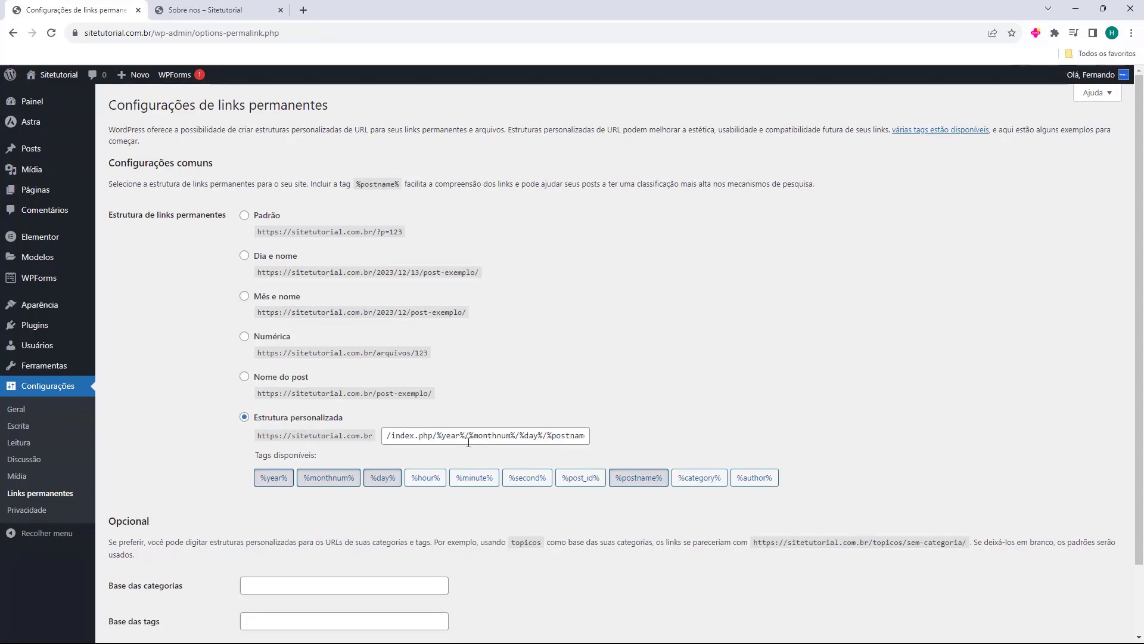
Set the permalink structure to "Nome do post" and save the changes
left_click(245, 378)
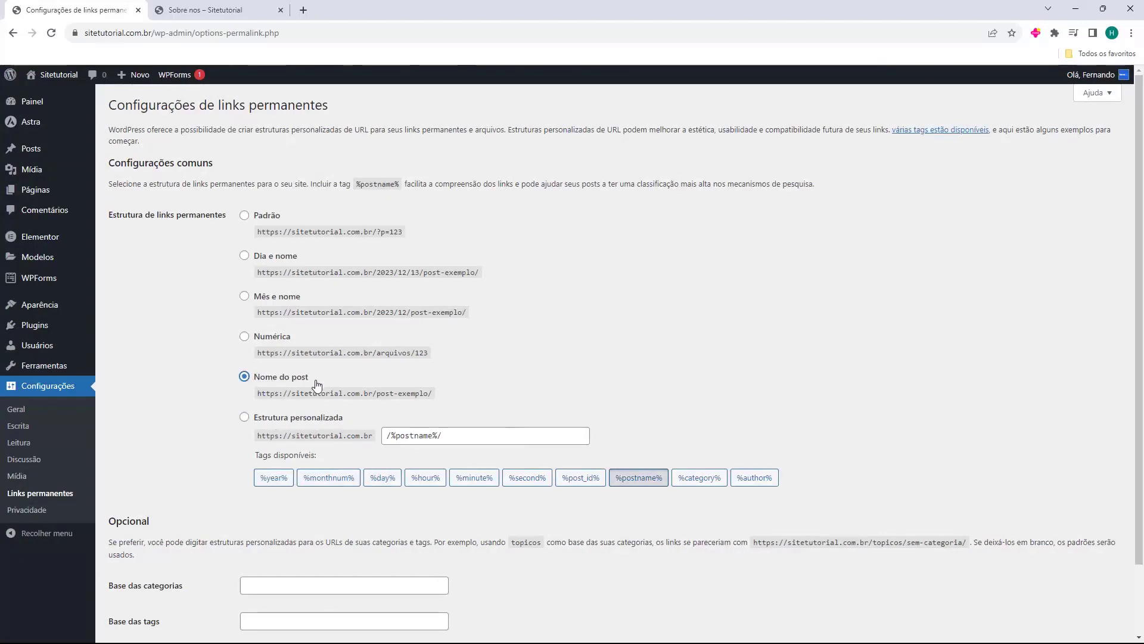
left_click(244, 416)
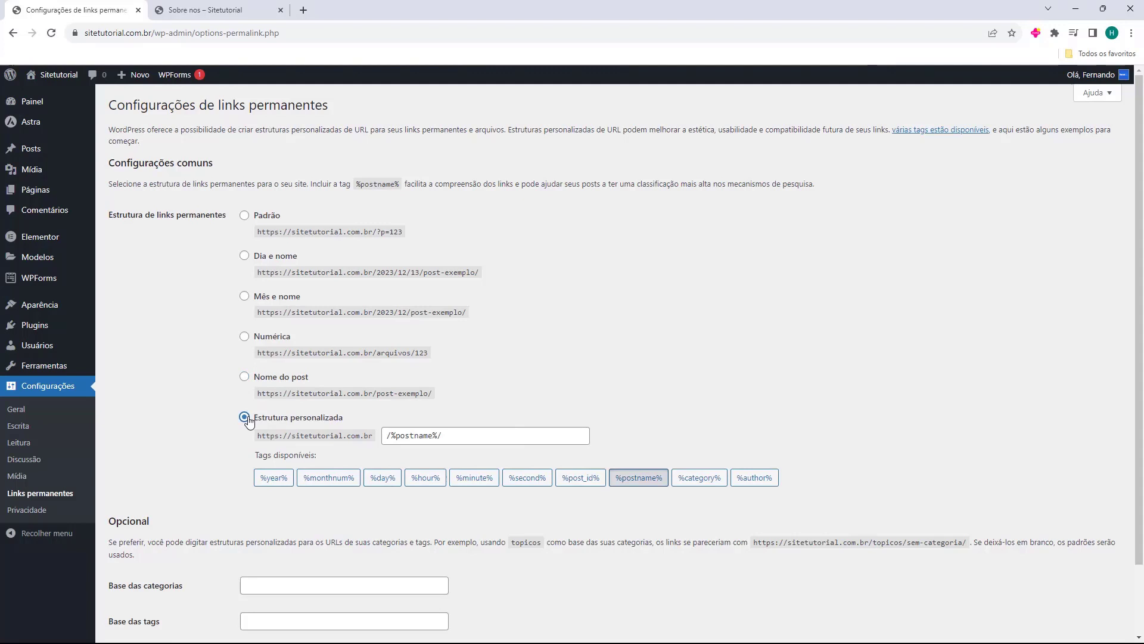
left_click(244, 378)
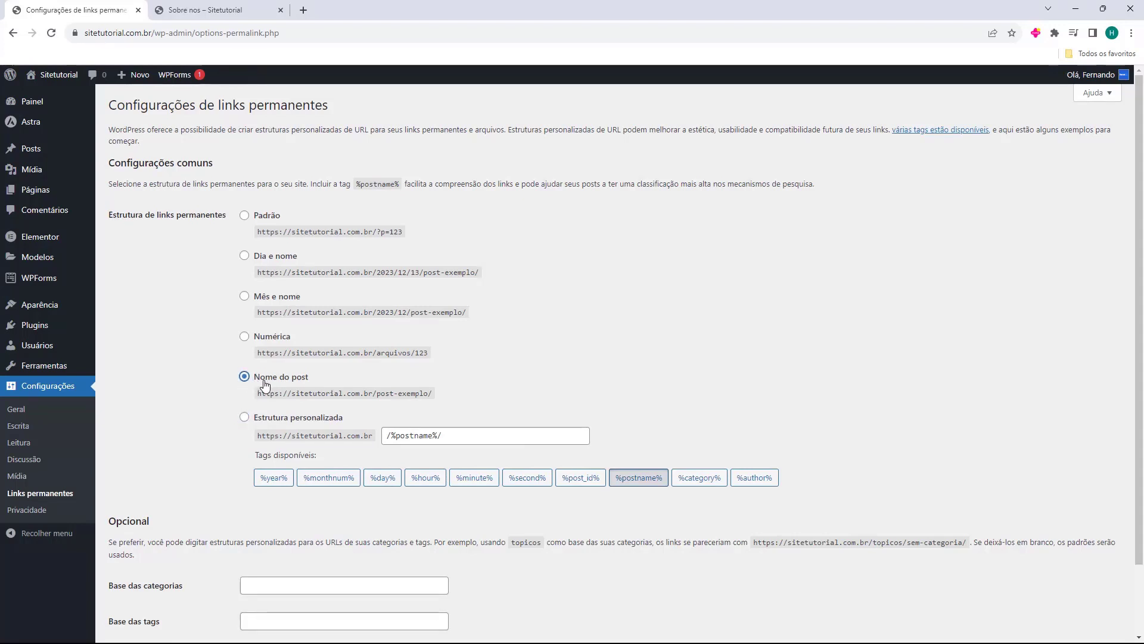
scroll(188, 333, "down", 1)
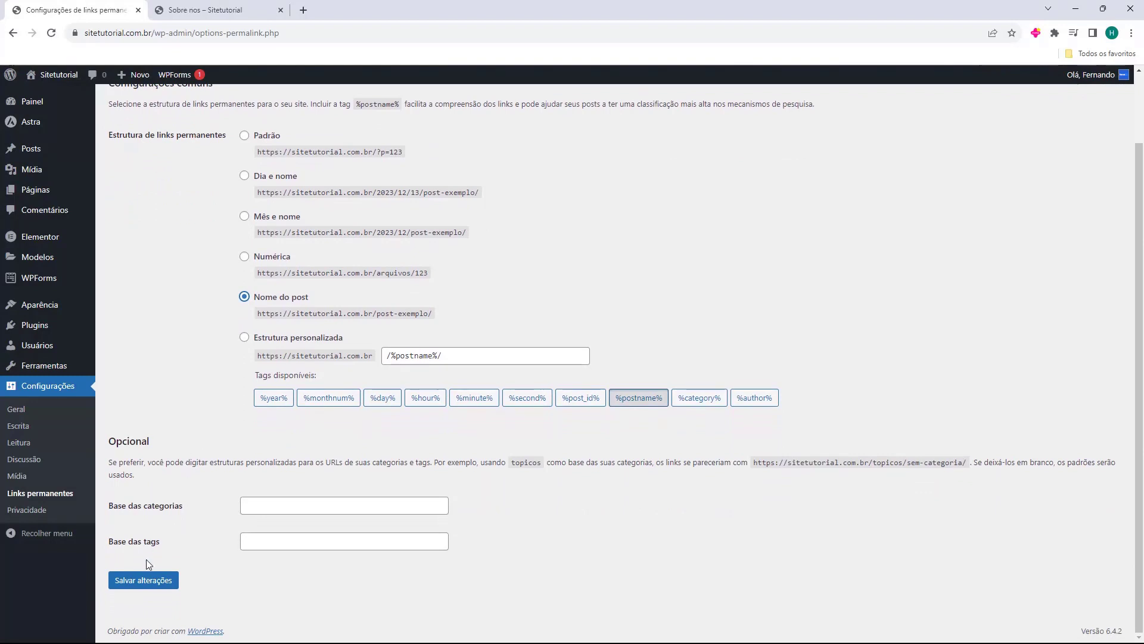
left_click(147, 580)
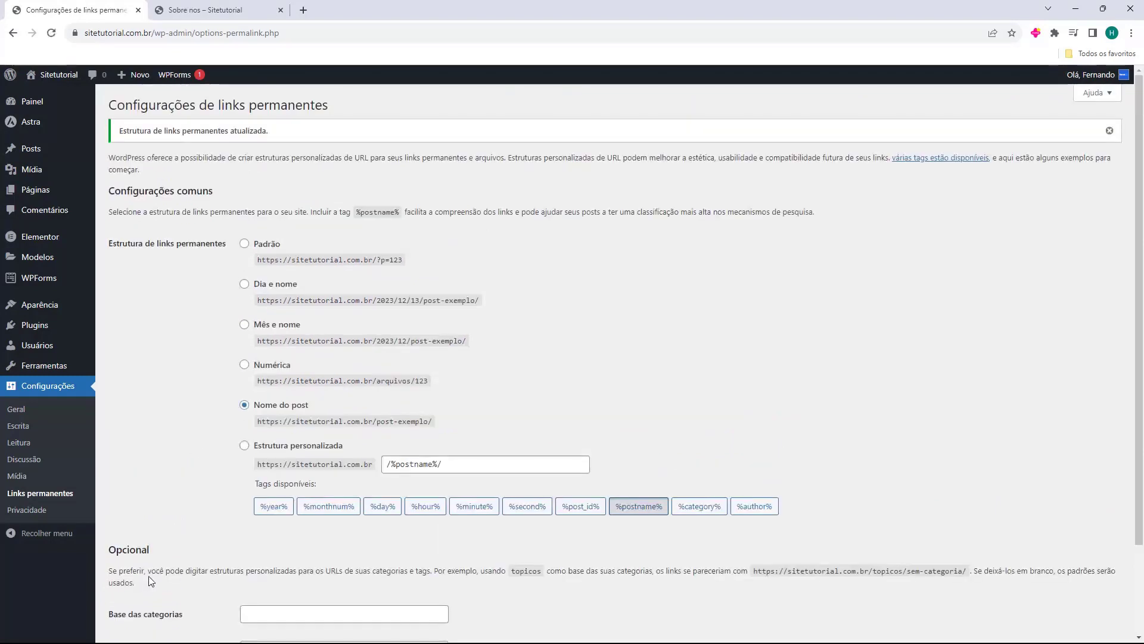
Reload the live "Sobre nos" page and check the "sobre-nos" part of its address
left_click(205, 10)
left_click(52, 33)
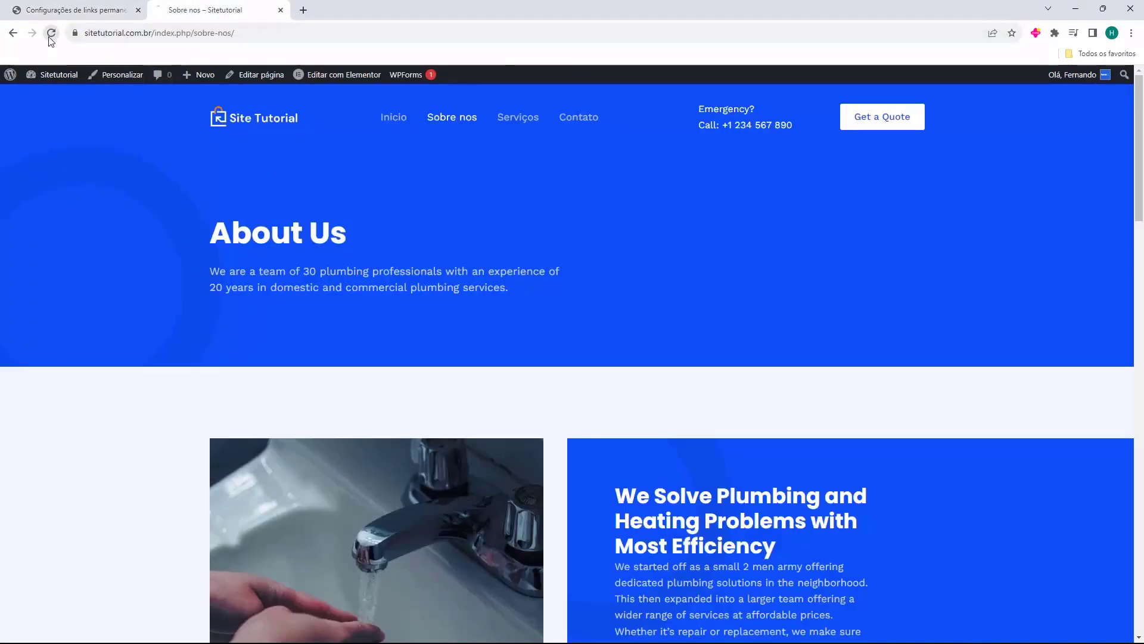
left_click_drag(152, 34, 240, 40)
left_click(180, 35)
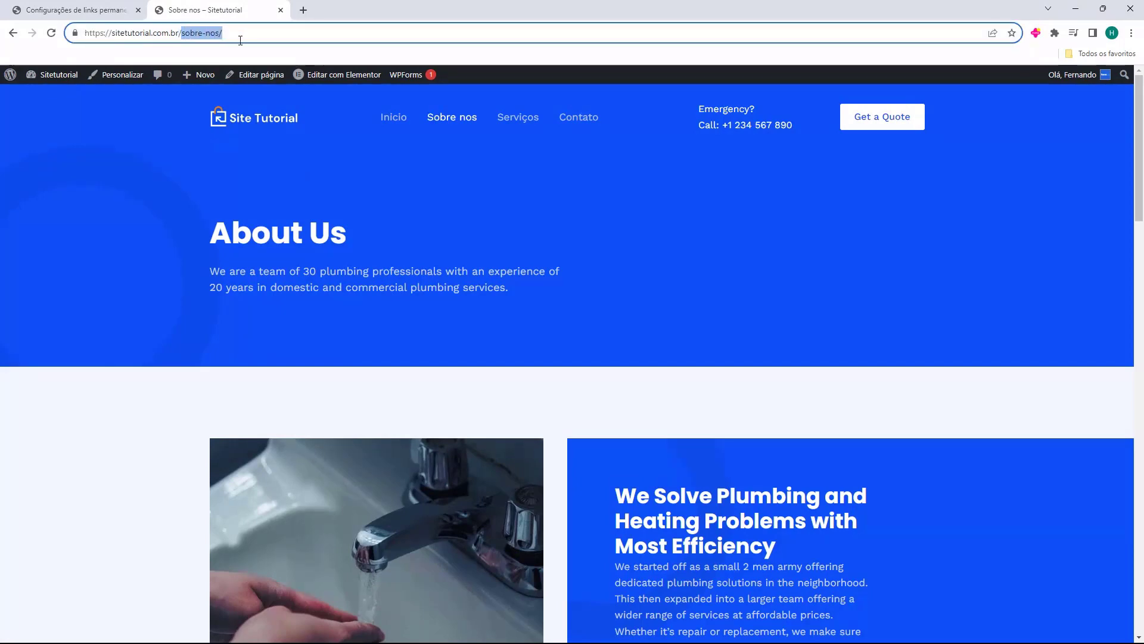
Visit the live site's Serviços and Contato pages and return to Inicio to check their addresses
left_click(518, 122)
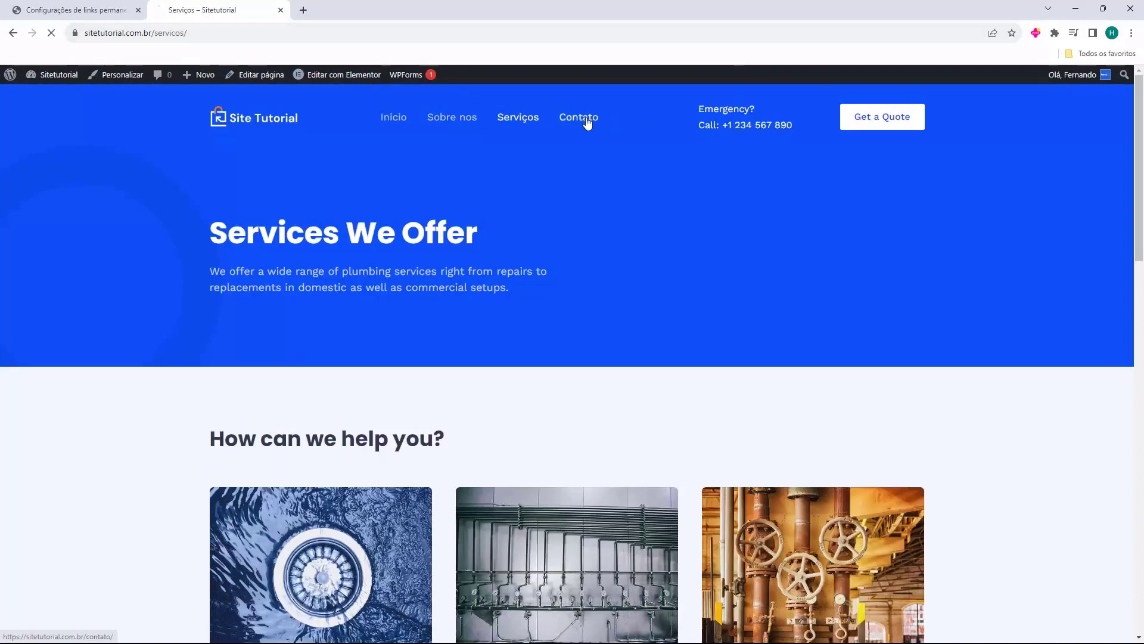
left_click(584, 119)
left_click(396, 120)
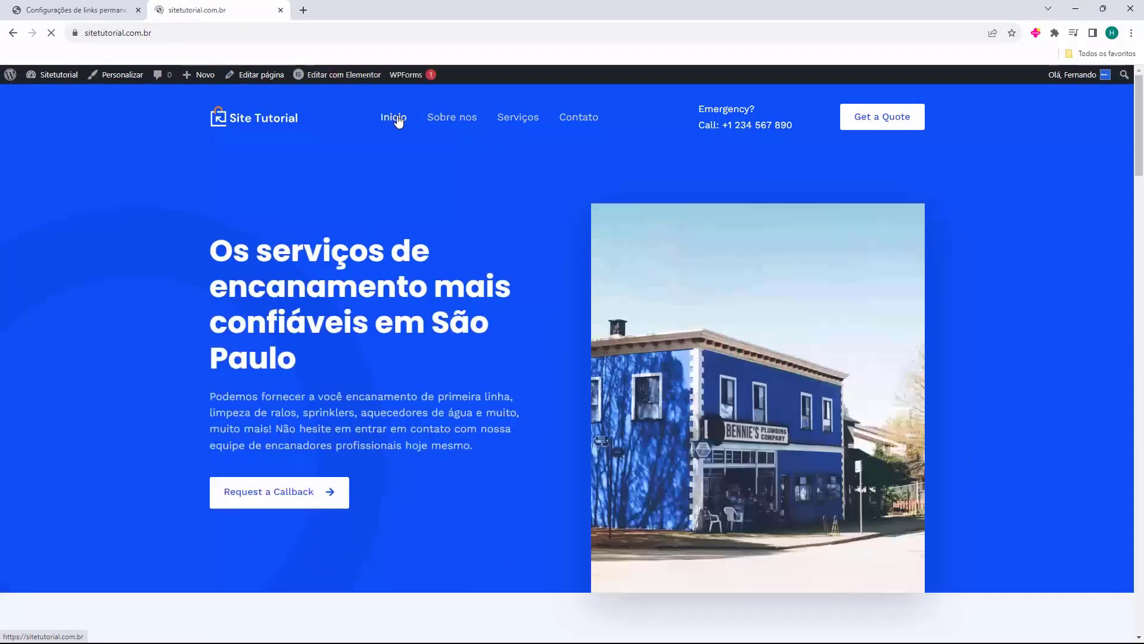
Close the live site, return to the WordPress dashboard and open the customizer for the active Astra theme
middle_click(191, 5)
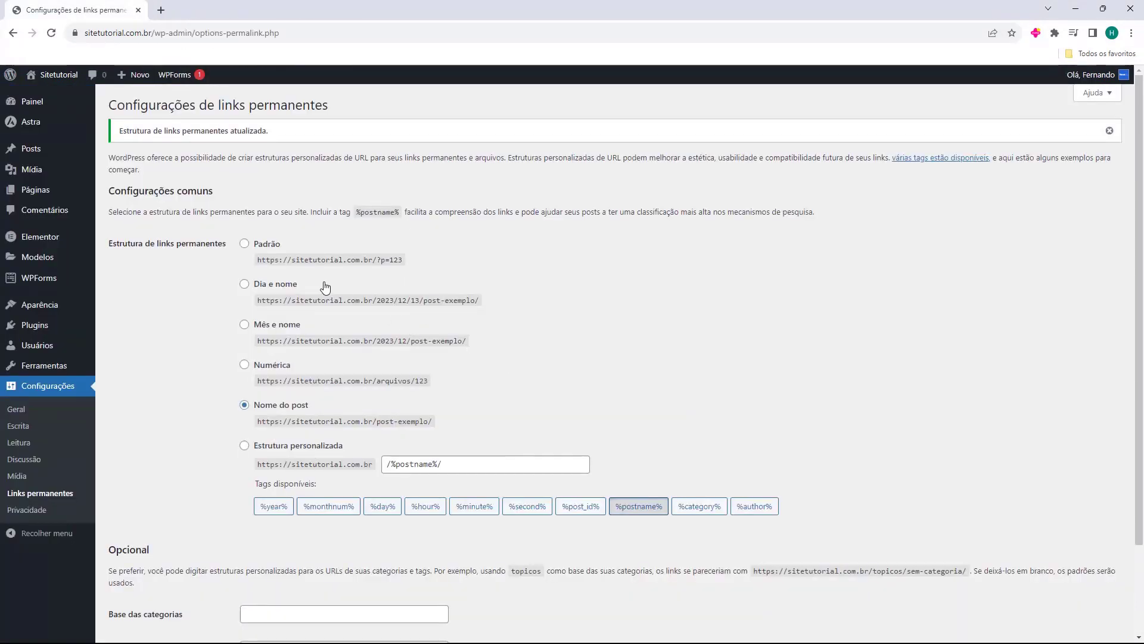
left_click(33, 101)
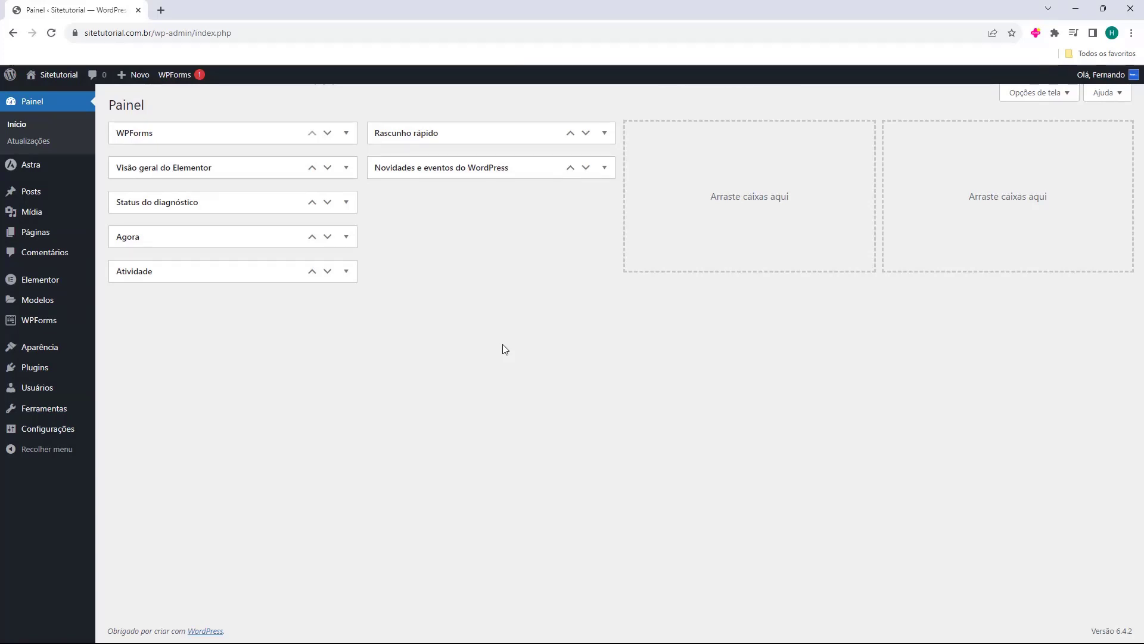
left_click(43, 355)
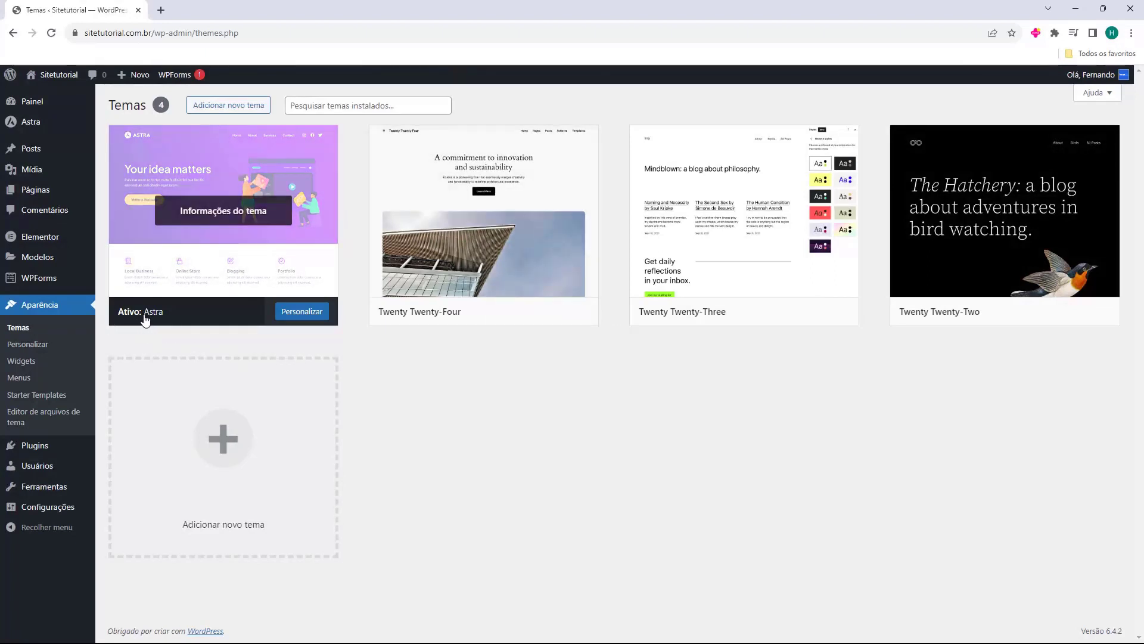
left_click(301, 312)
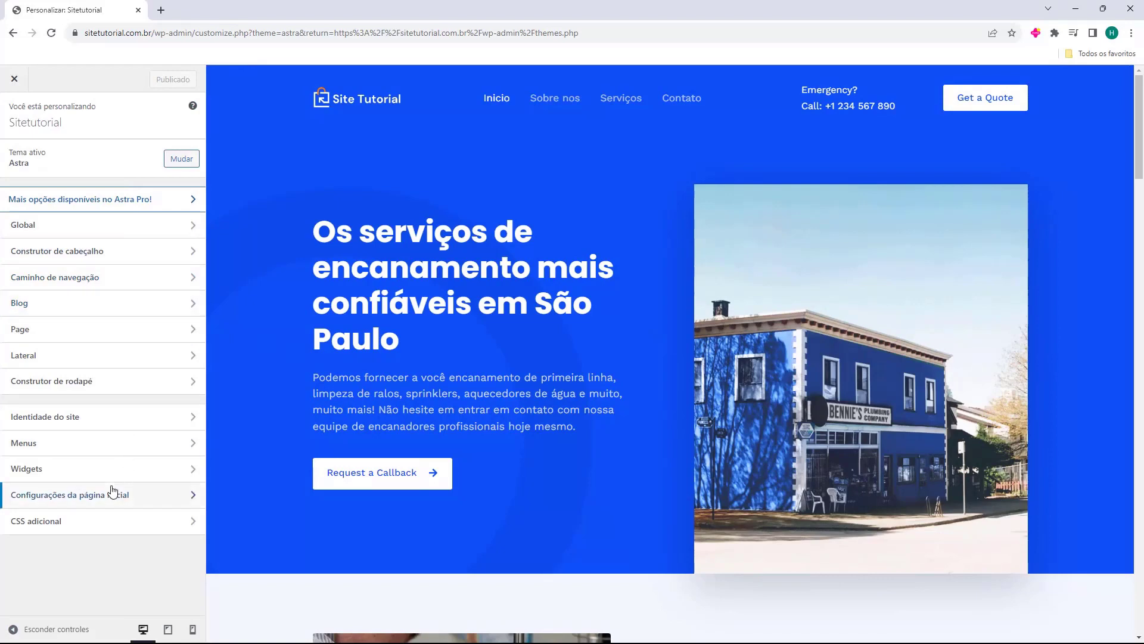
Look through the theme's Global customization options and return to the main customizer list
left_click(69, 229)
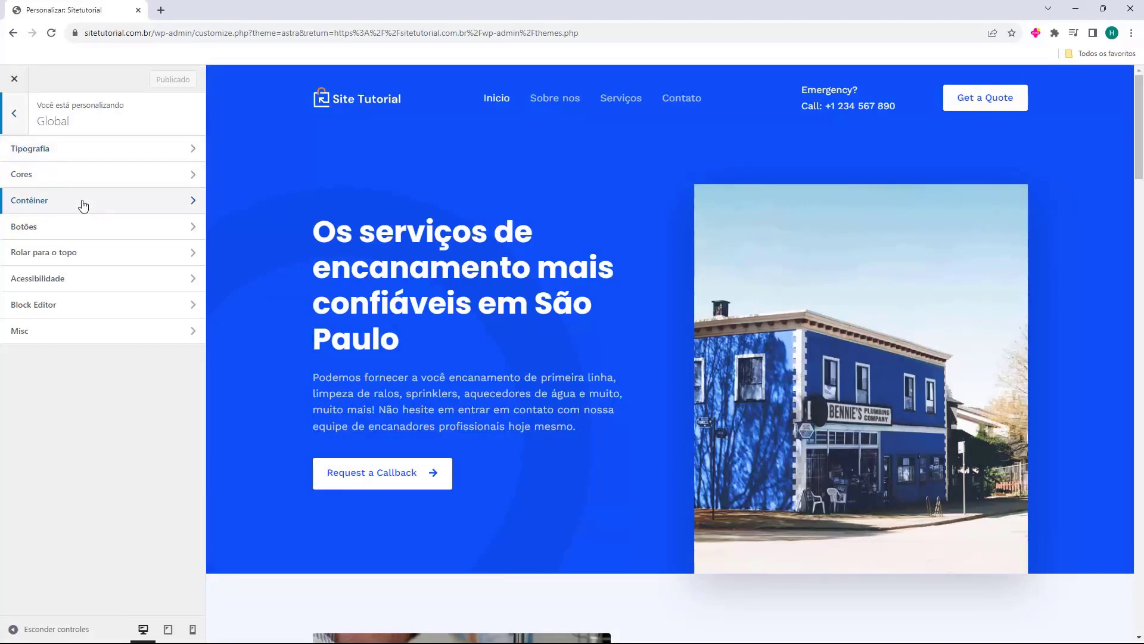
left_click(71, 255)
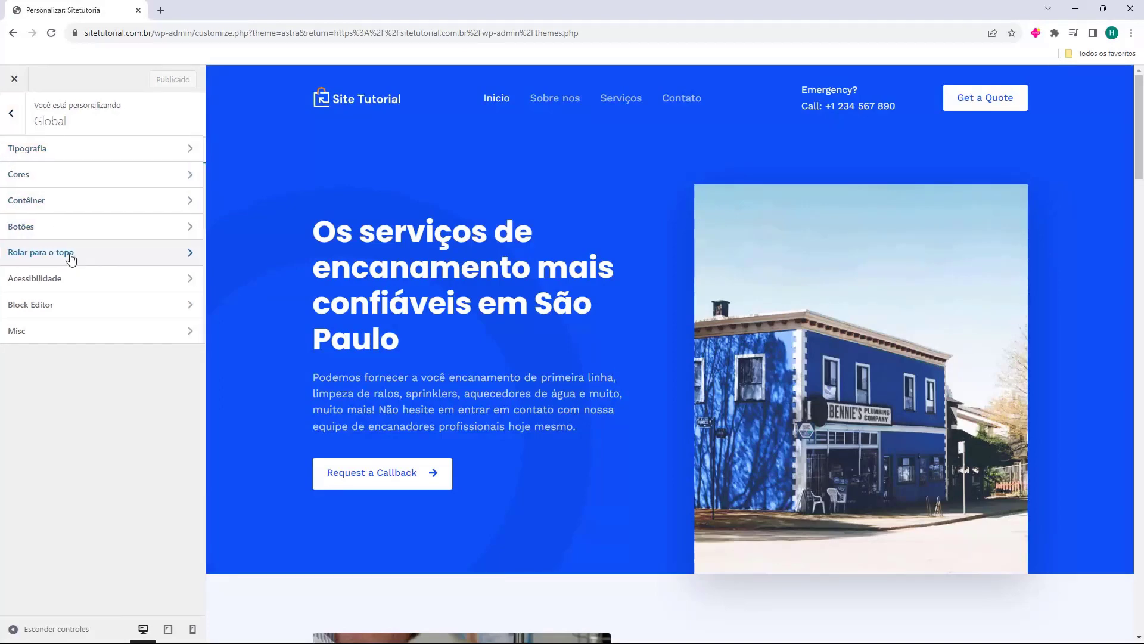
left_click(15, 112)
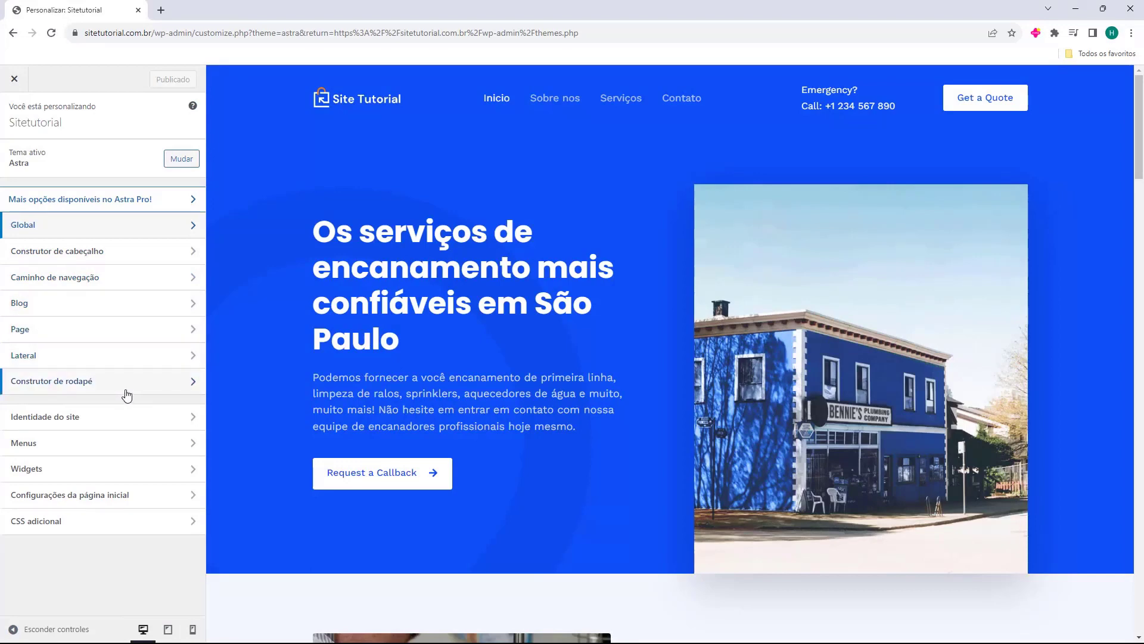
Open the header builder (Construtor de cabeçalho) and examine the main header row's height and design settings
left_click(67, 259)
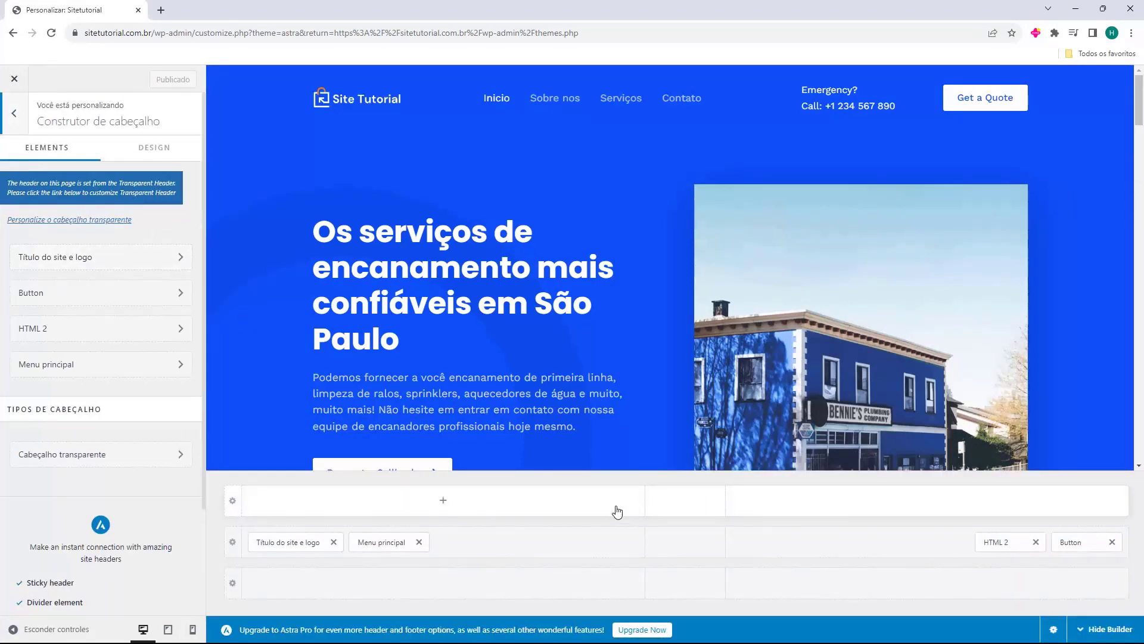
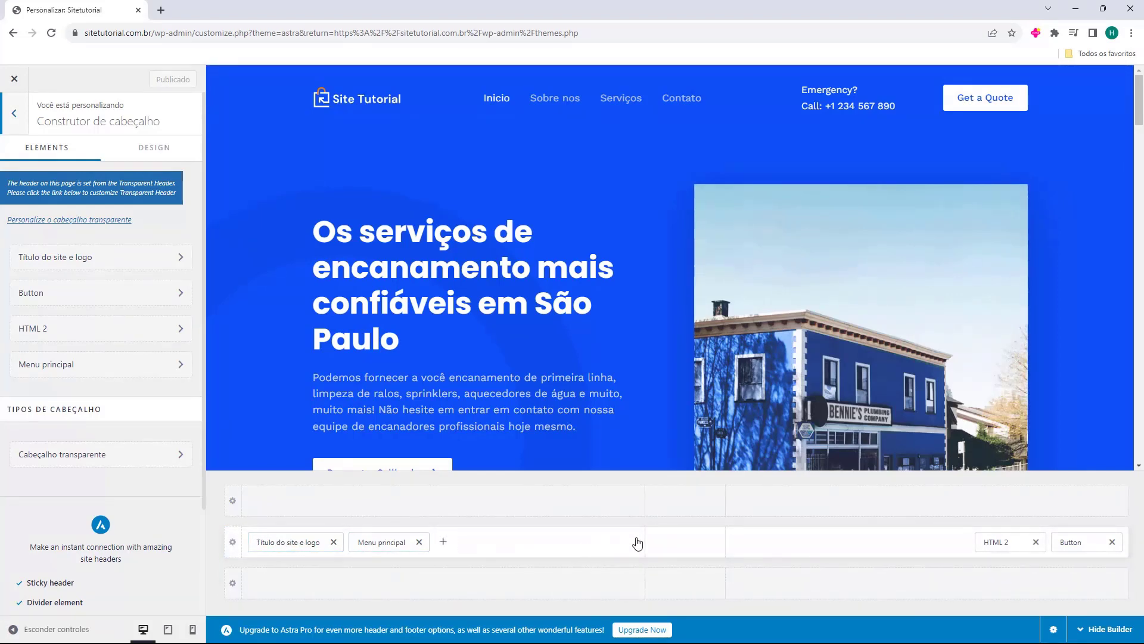
left_click(234, 543)
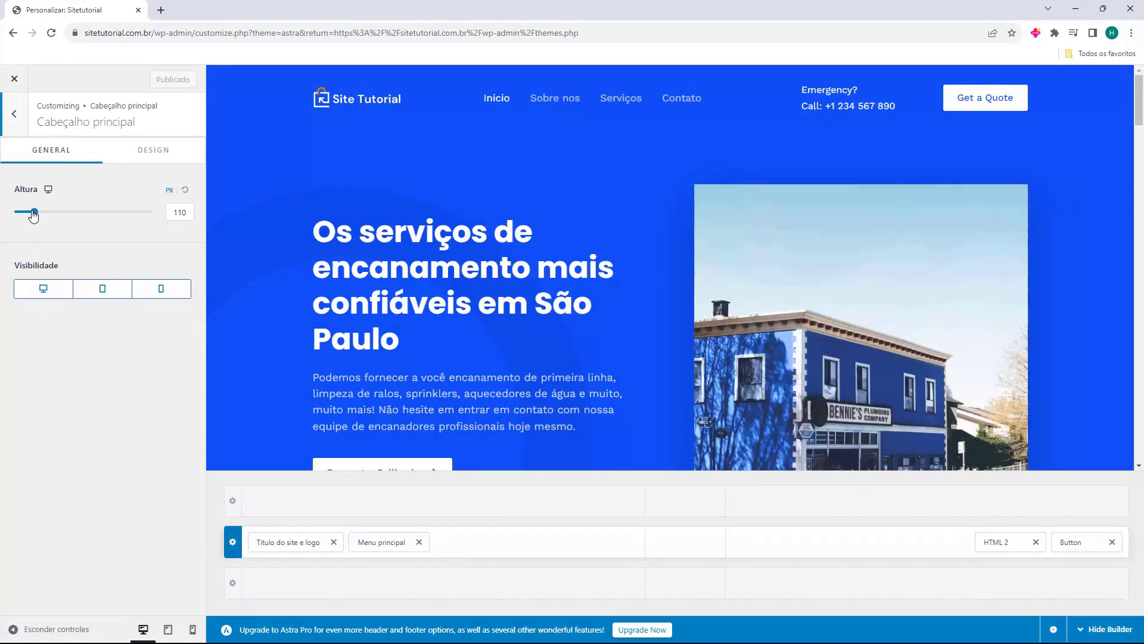
mouse_move(34, 216)
left_mouse_down()
mouse_move(21, 193)
mouse_move(32, 198)
left_mouse_up()
left_click(134, 160)
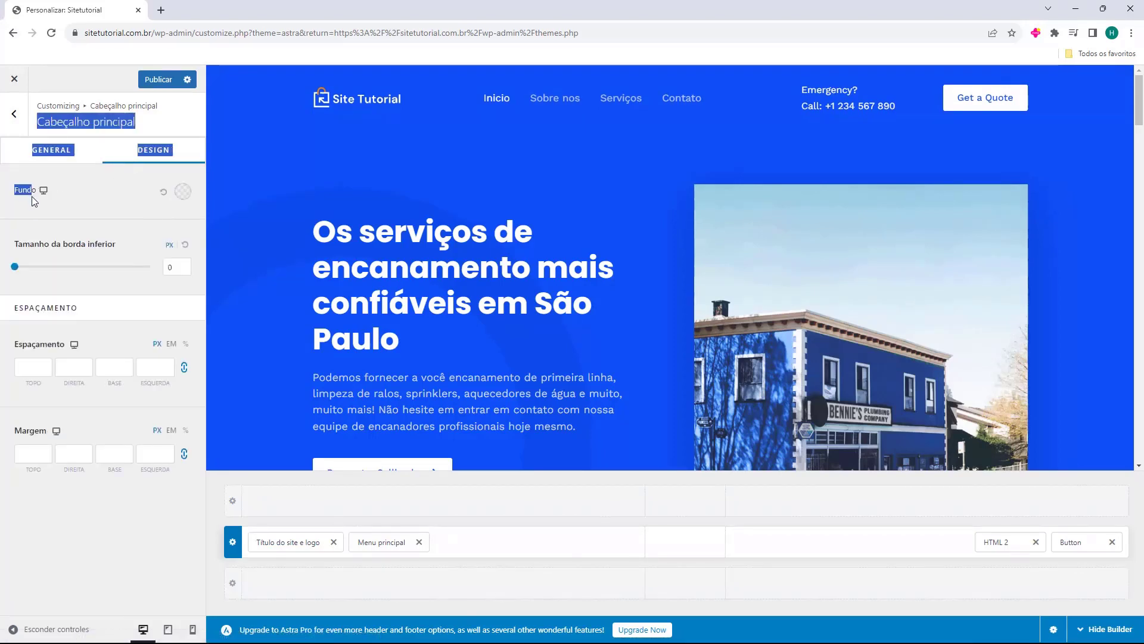
Try the background colour 944D4D on the main header row and reset it to the default
left_click(32, 200)
left_click(185, 197)
left_click_drag(114, 305, 98, 321)
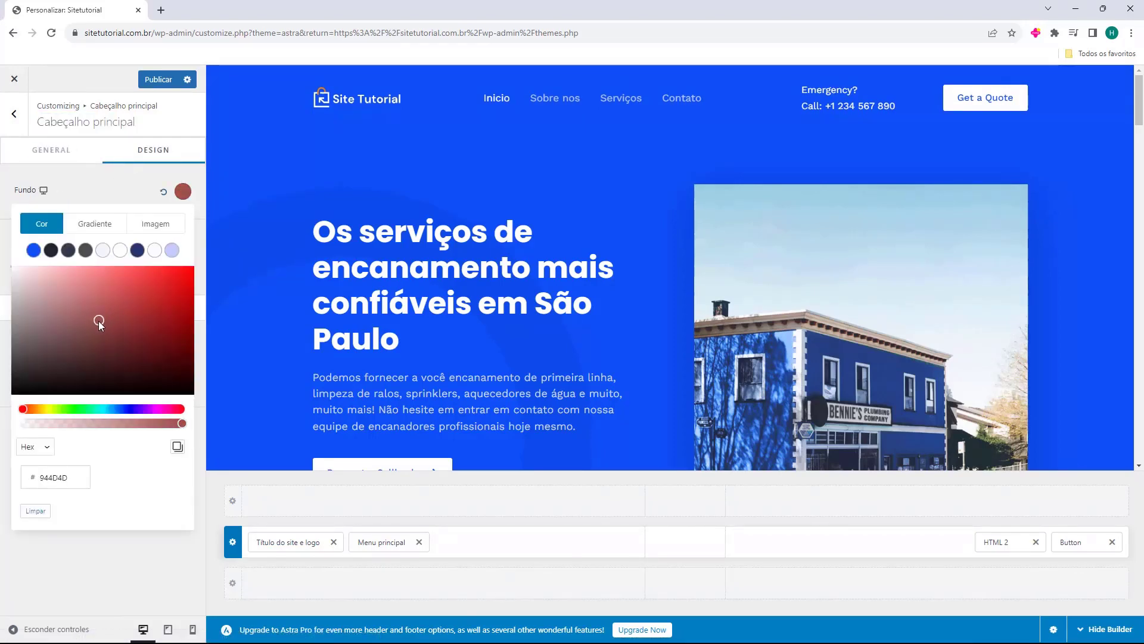
left_click(163, 191)
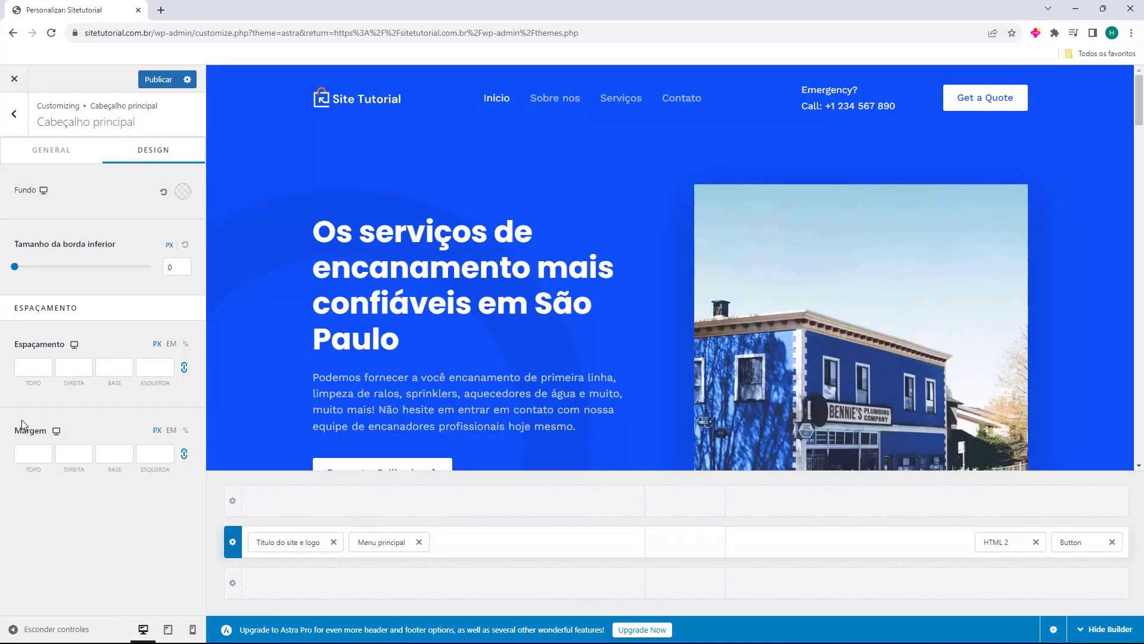
Return to the header builder's overview and examine the elements available for the centre area of the main header row
left_click(24, 150)
left_click(17, 119)
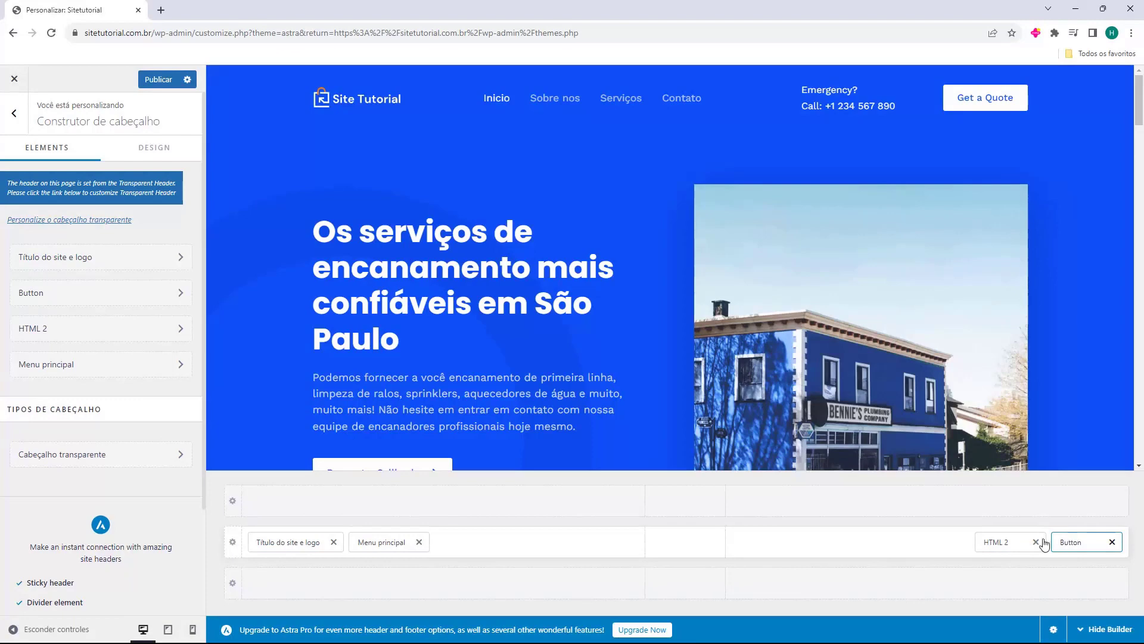
left_click(688, 544)
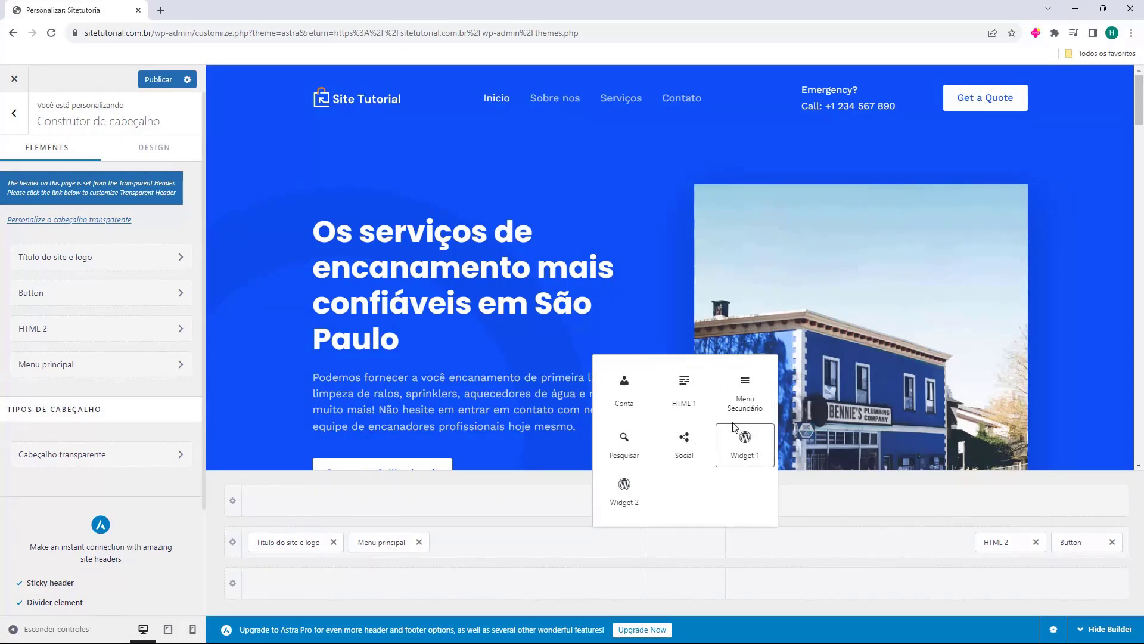
left_click(578, 517)
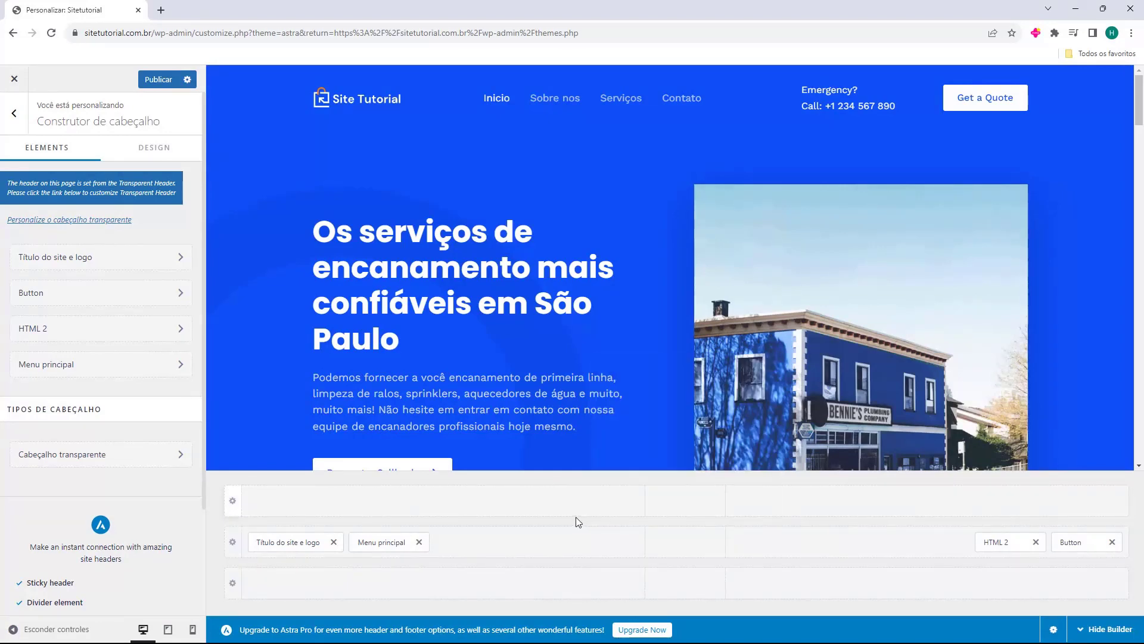
Remove the HTML 2 contact text from the main header row and open the list of elements for the freed area
left_click(992, 543)
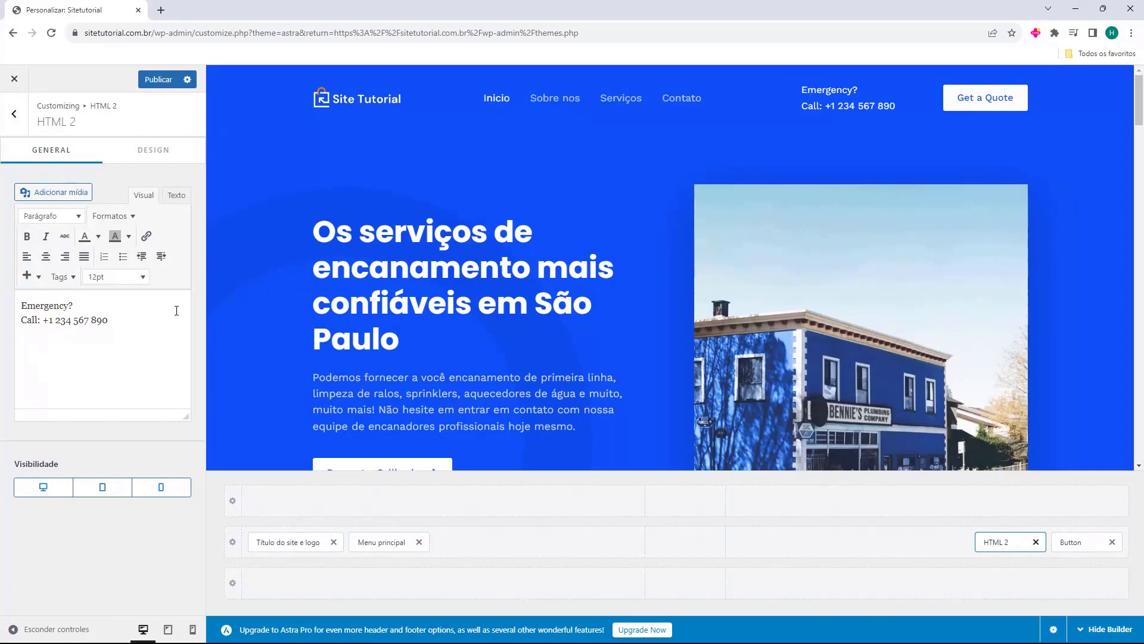
left_click(992, 541)
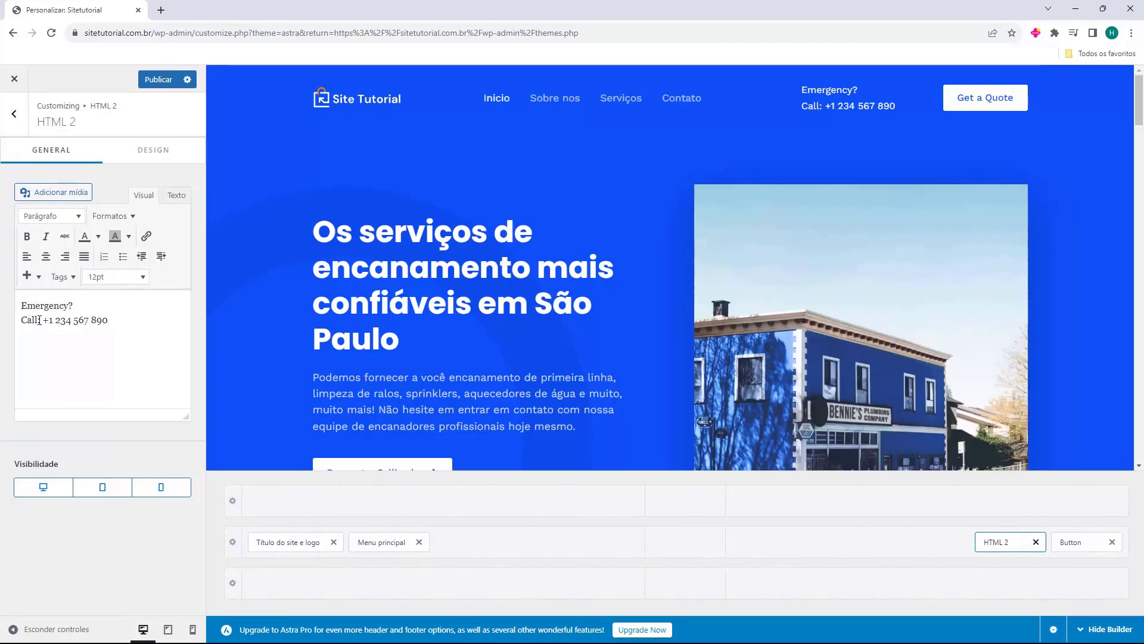
left_click(1035, 544)
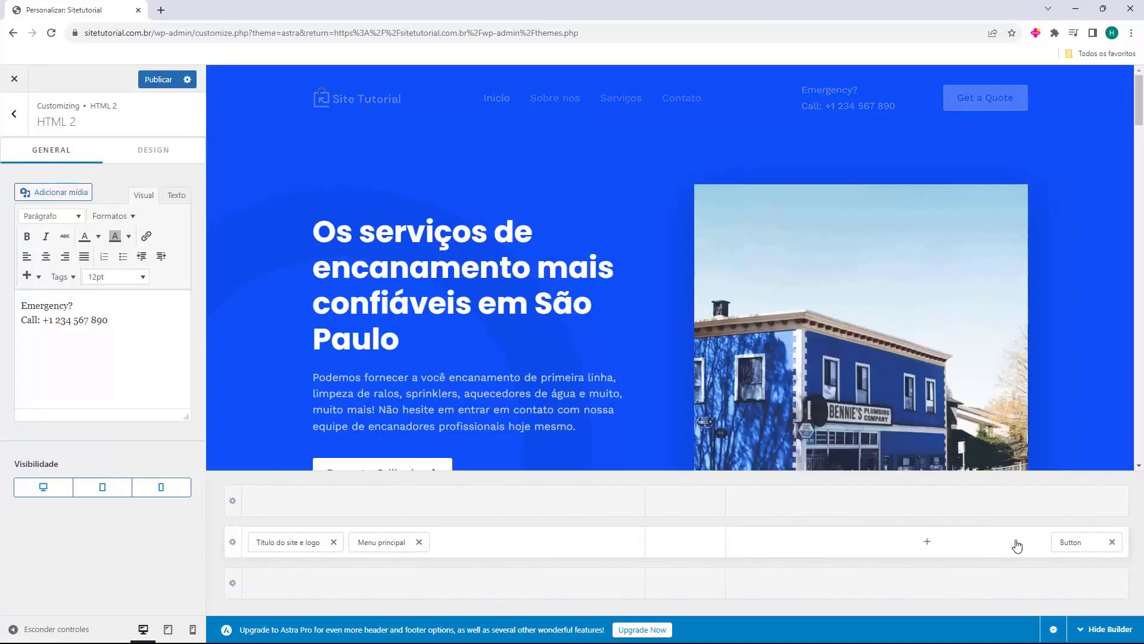
left_click(945, 542)
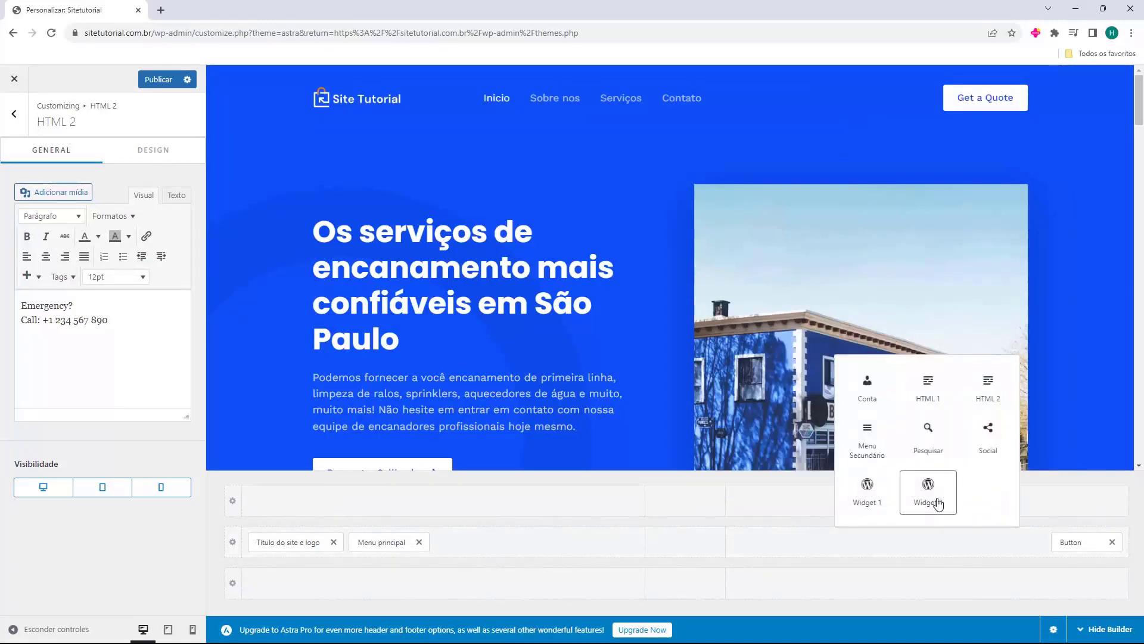
Add the HTML 2 element to the header's main row and place it before the Button element
left_click(988, 386)
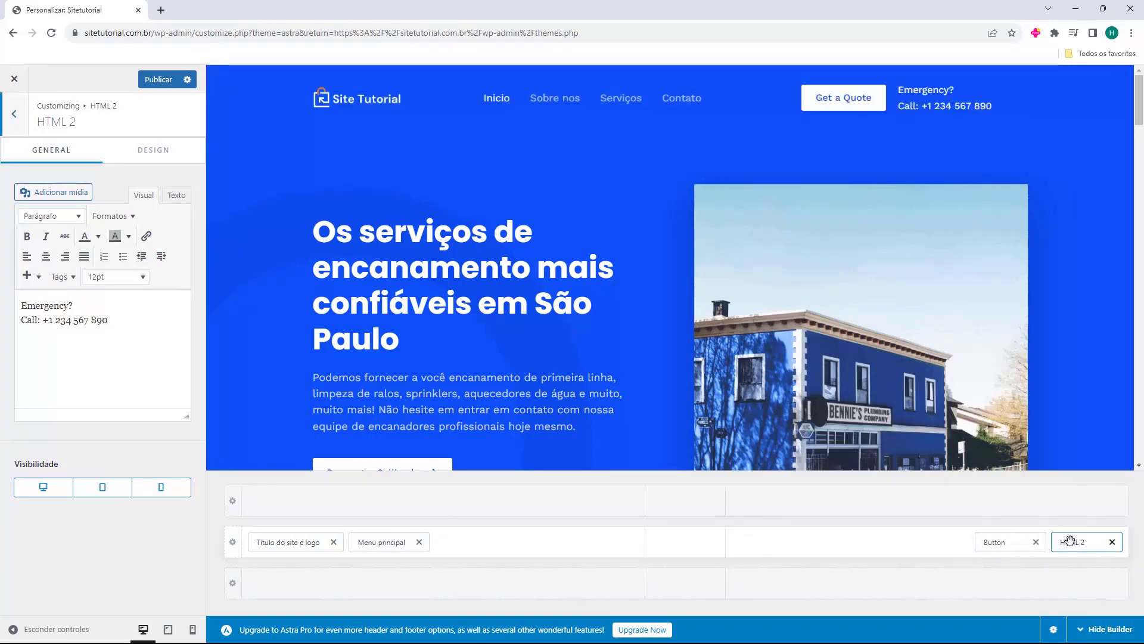
left_click_drag(1072, 542, 972, 546)
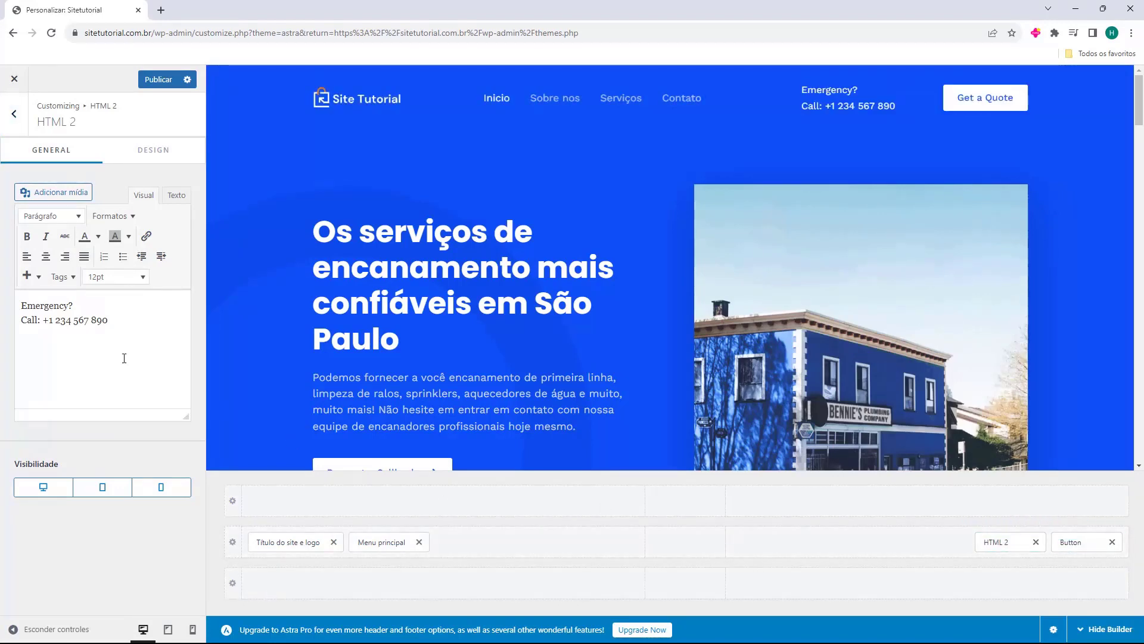
Add the HTML 1 element before HTML 2 in the header's main row and enter "exemplo" as its content
left_click(831, 531)
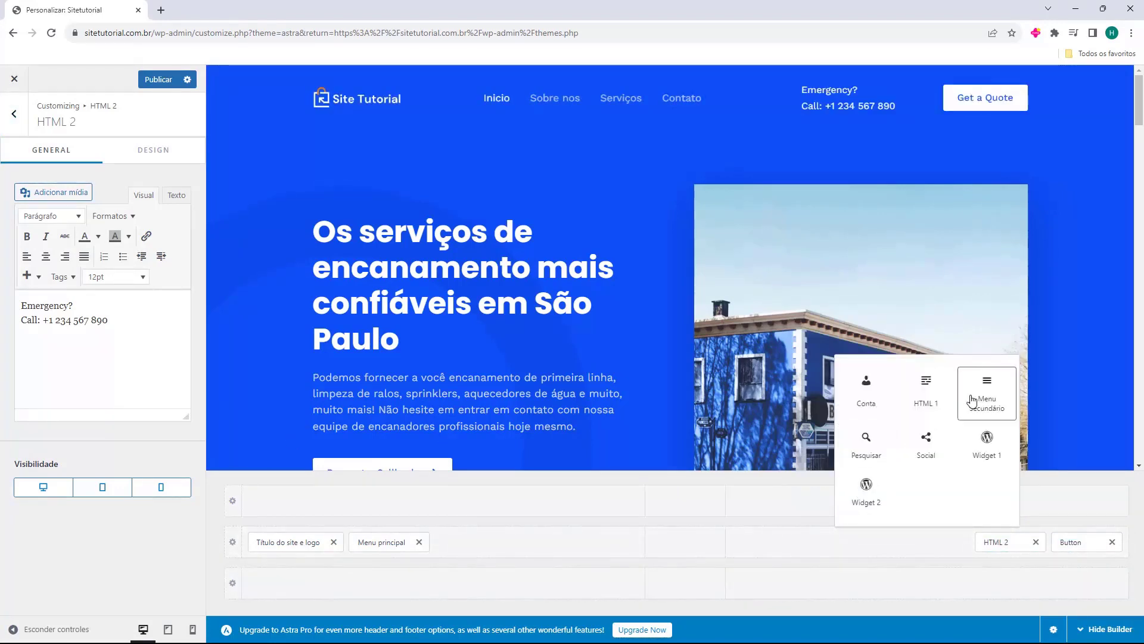
left_click(926, 393)
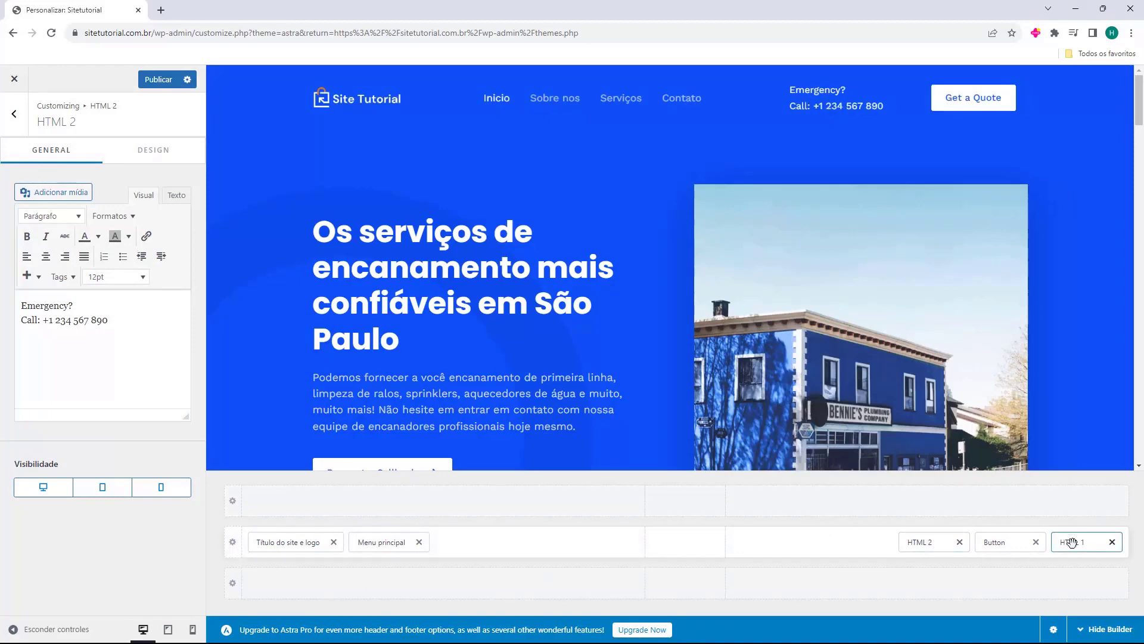
left_click_drag(1072, 542, 938, 540)
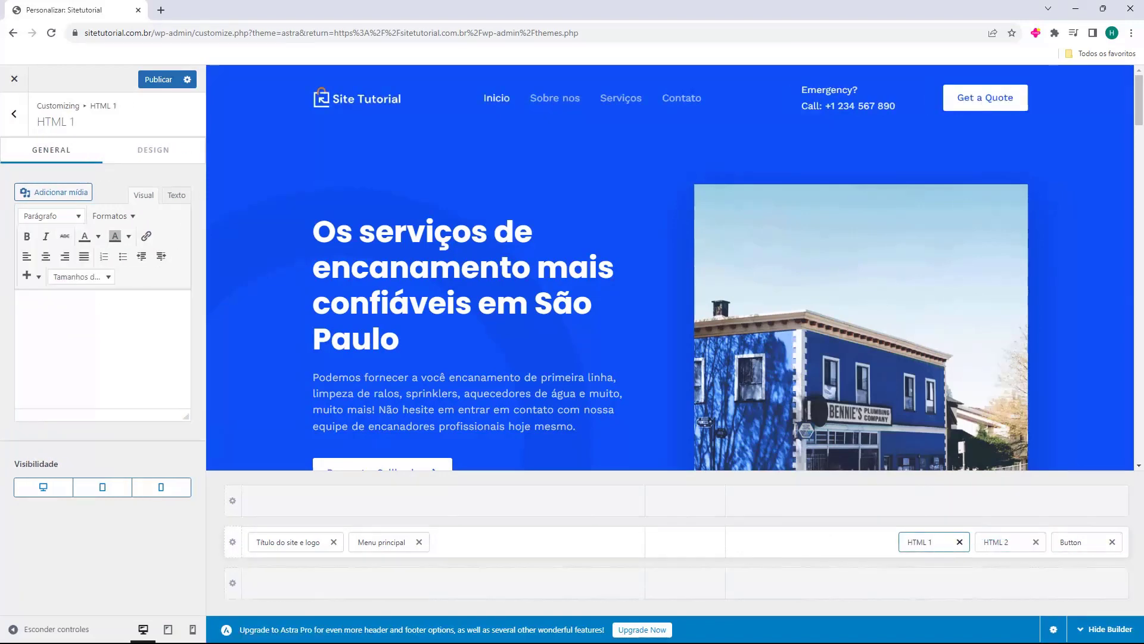
left_click(75, 317)
type("exemplo")
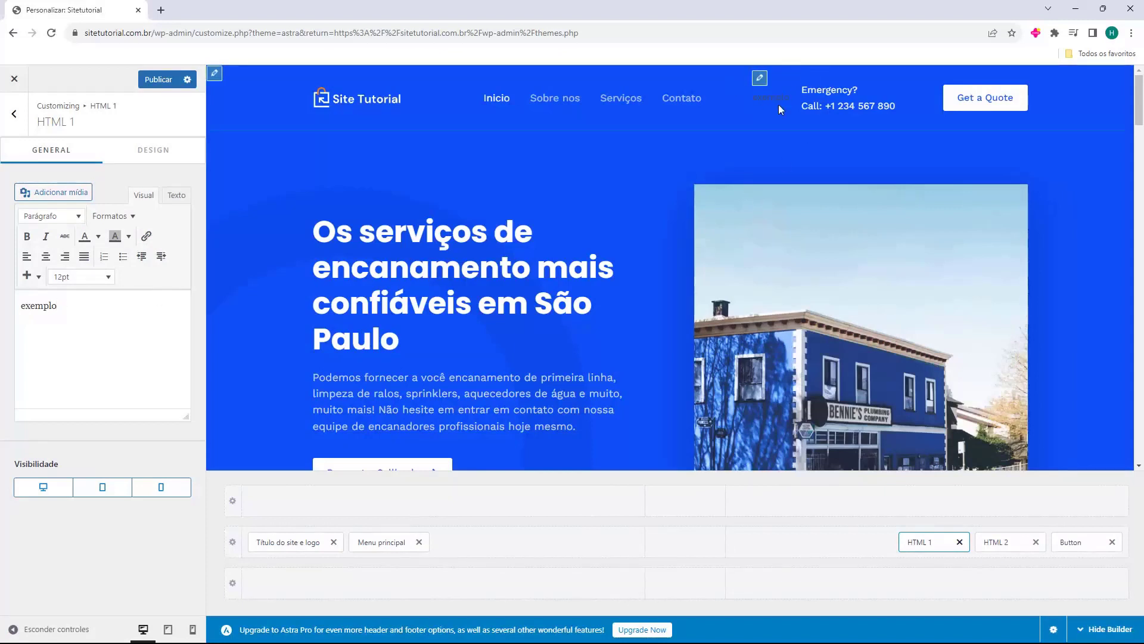
Remove the HTML 1 and HTML 2 elements from the header's main row
left_click(960, 542)
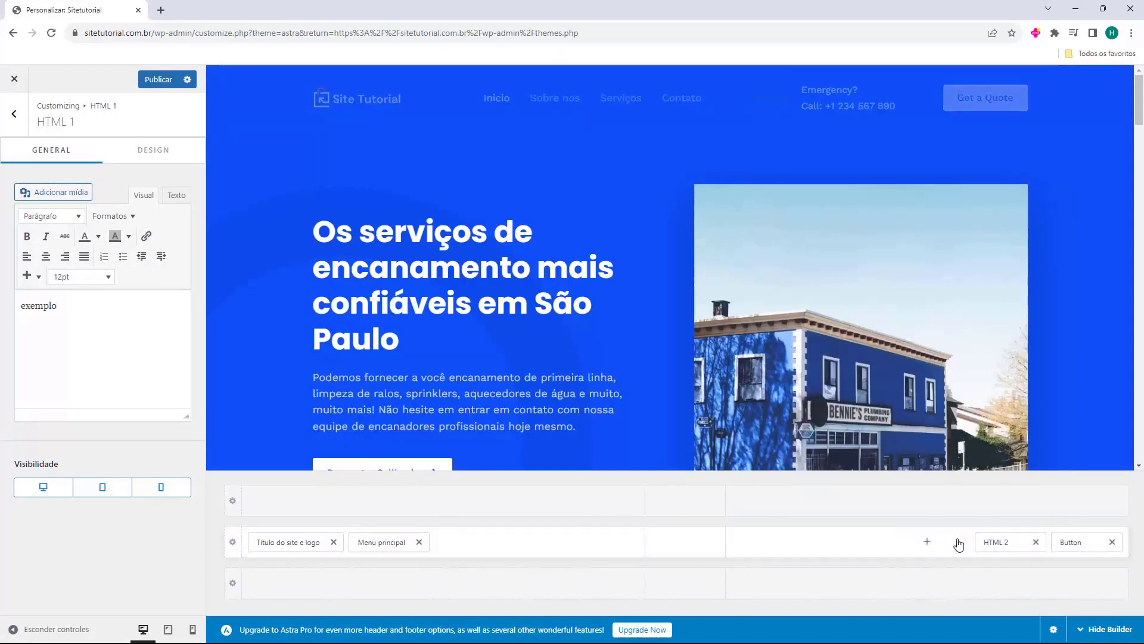
left_click(1036, 542)
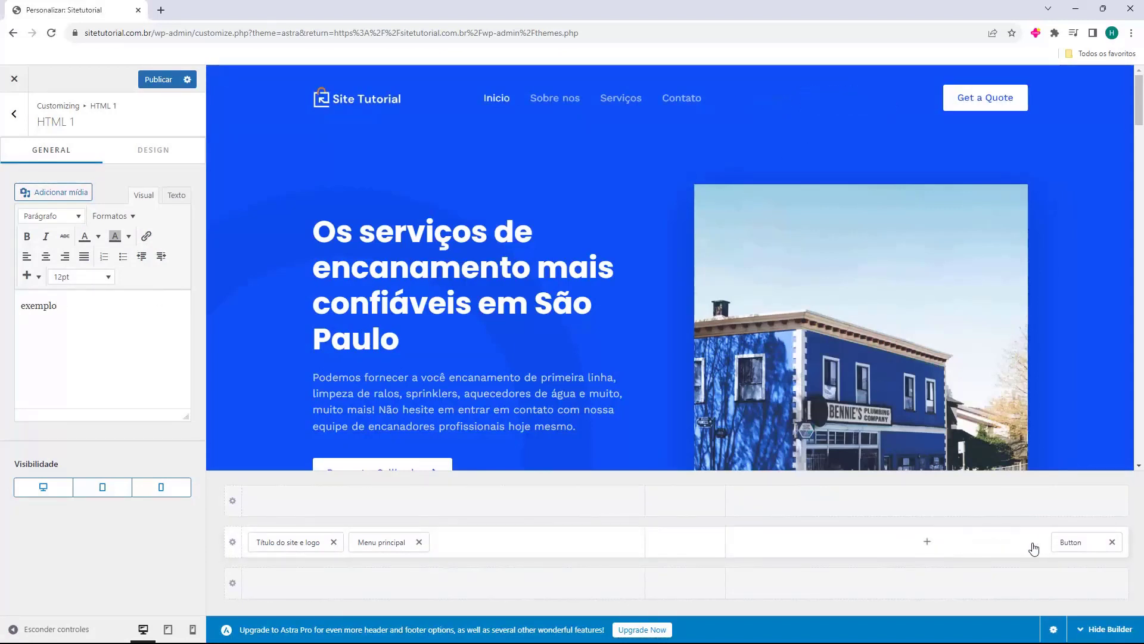
Replace the Button element in the header's main row with the search element (Pesquisar)
left_click(1073, 542)
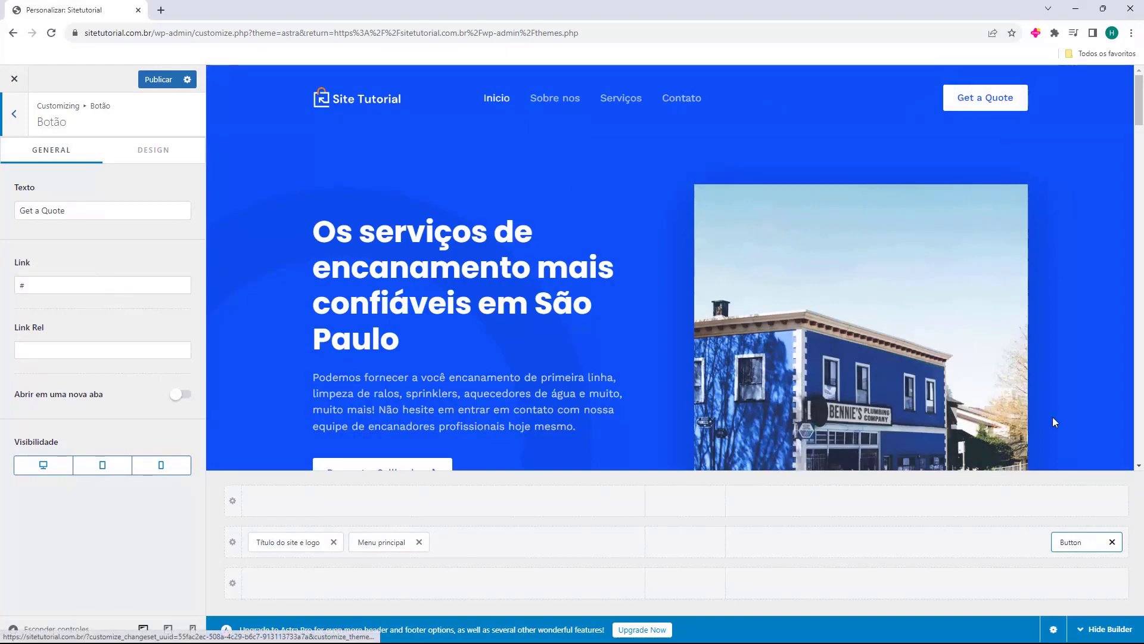
left_click(1112, 542)
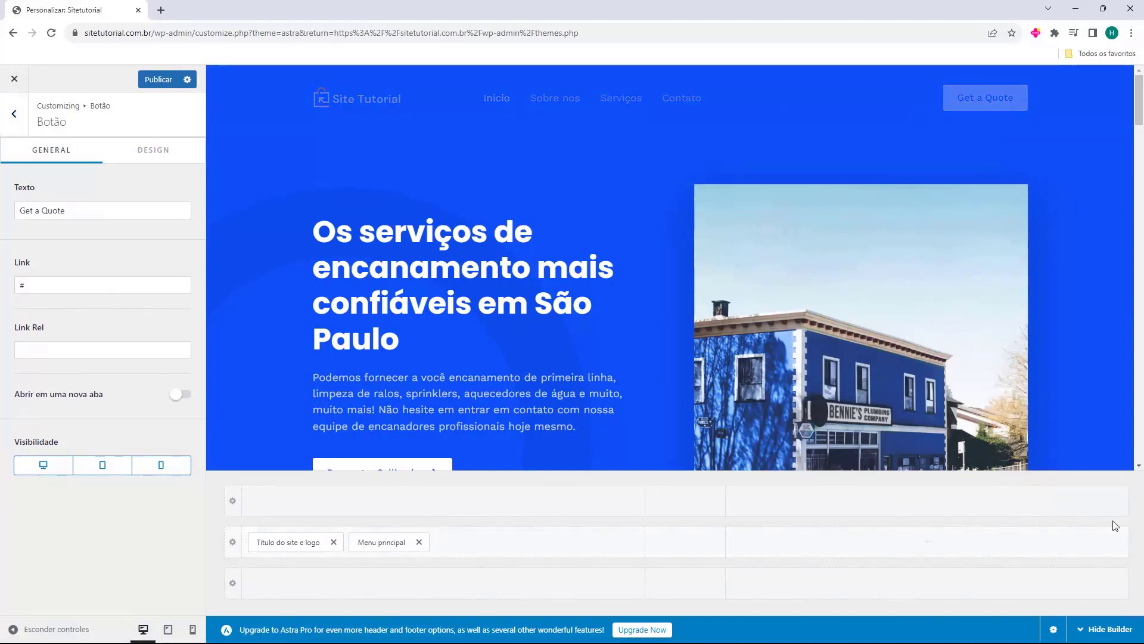
left_click(933, 542)
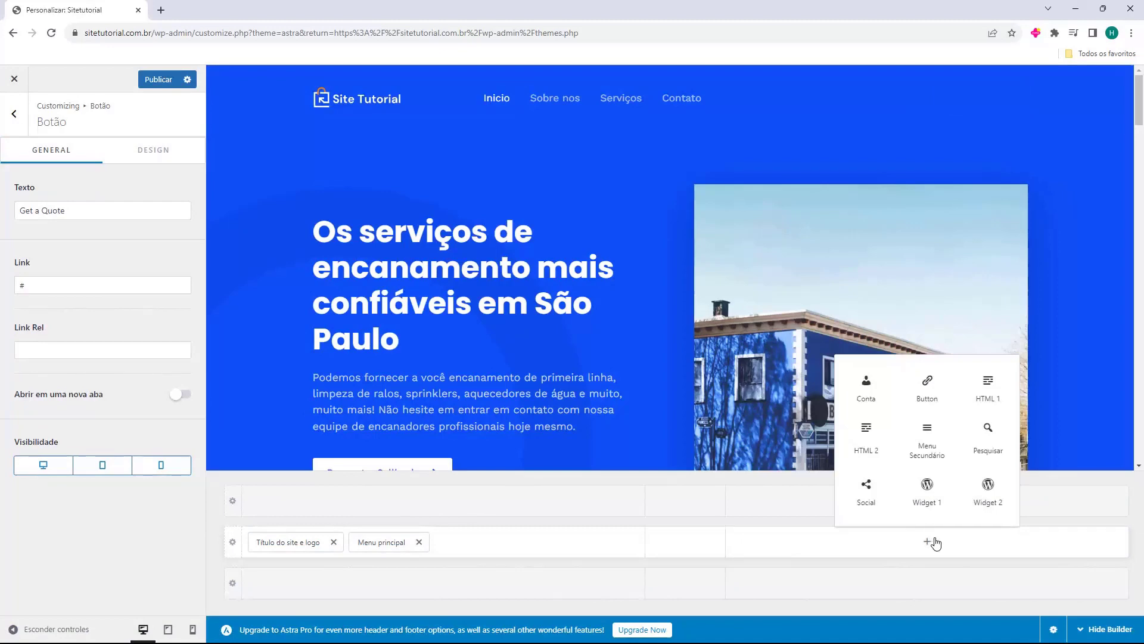
left_click(992, 433)
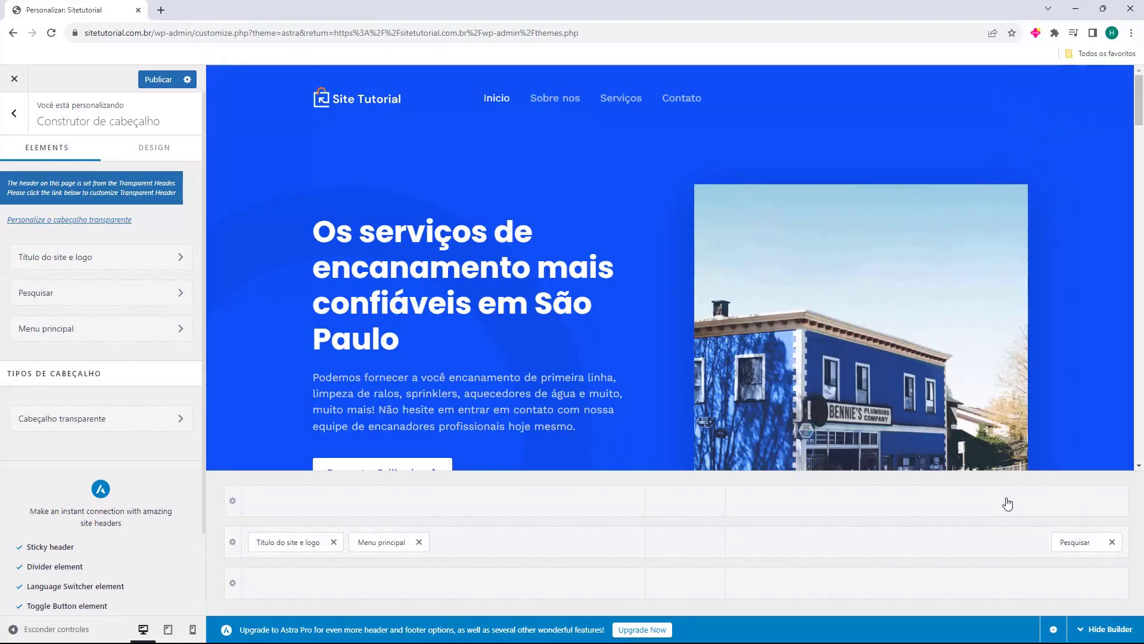
Set the header search element's icon colour to white (FFFFFF)
left_click(1072, 543)
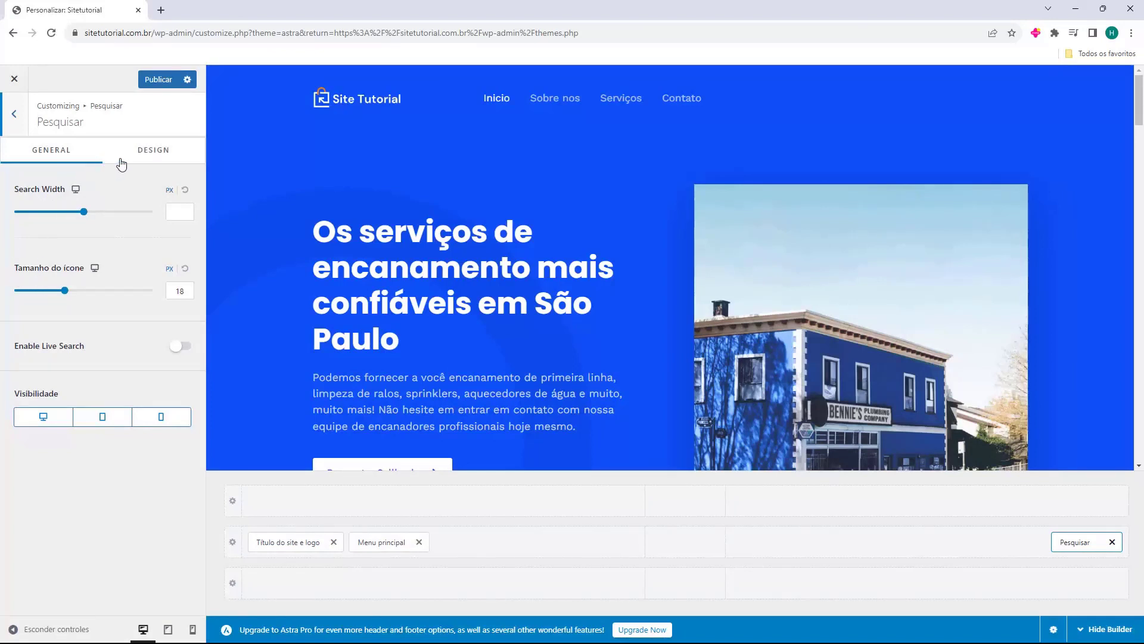
left_click(153, 159)
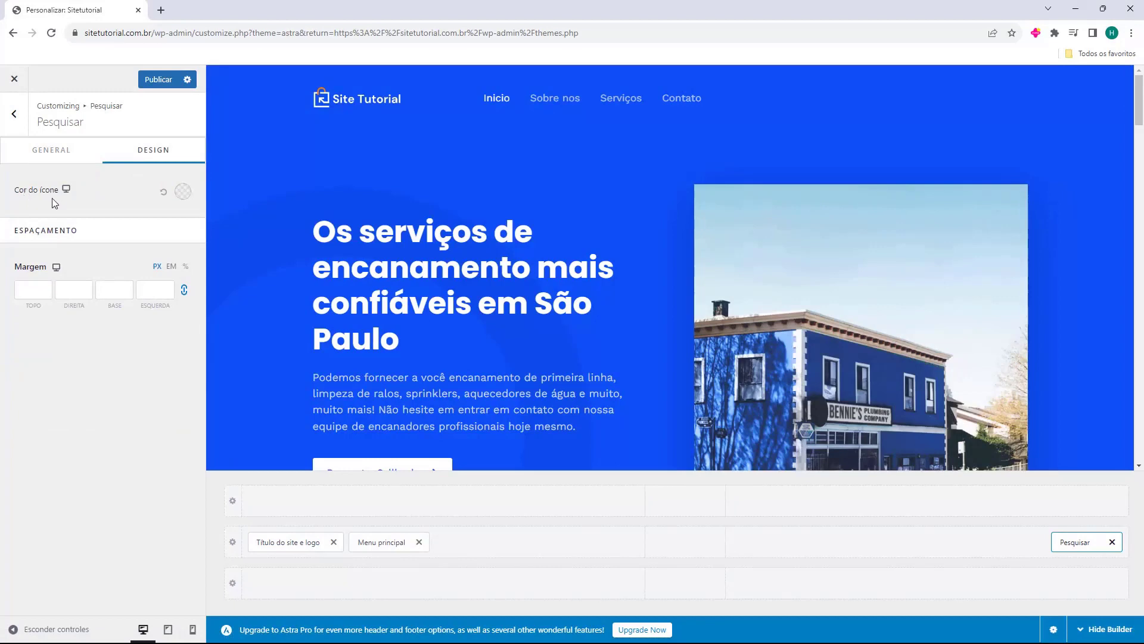
left_click(182, 192)
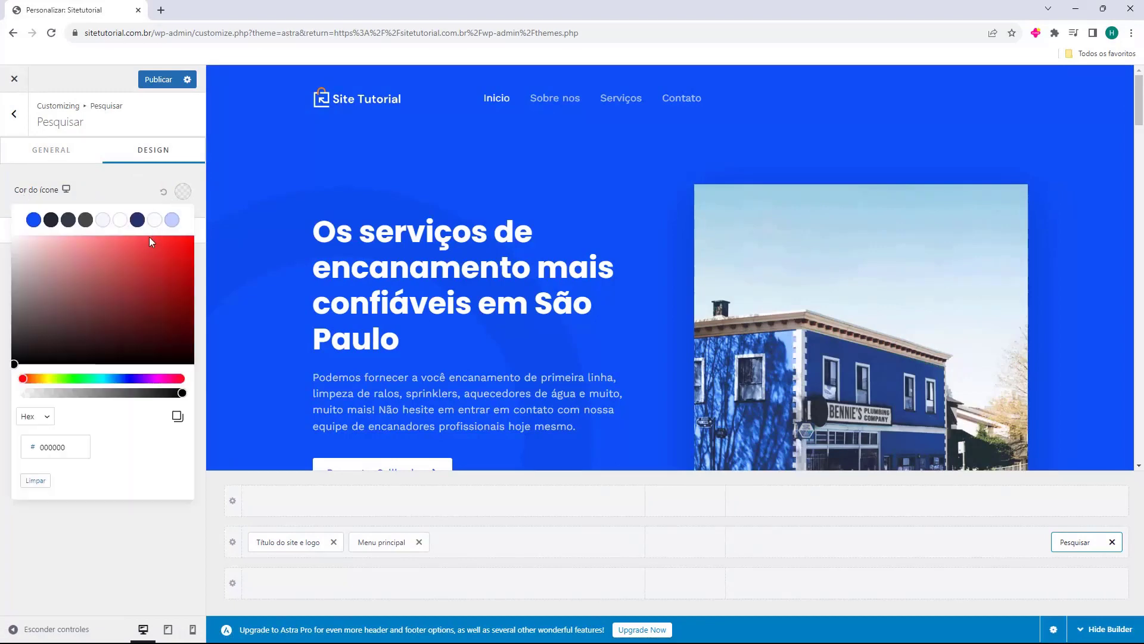
left_click_drag(141, 258, 7, 235)
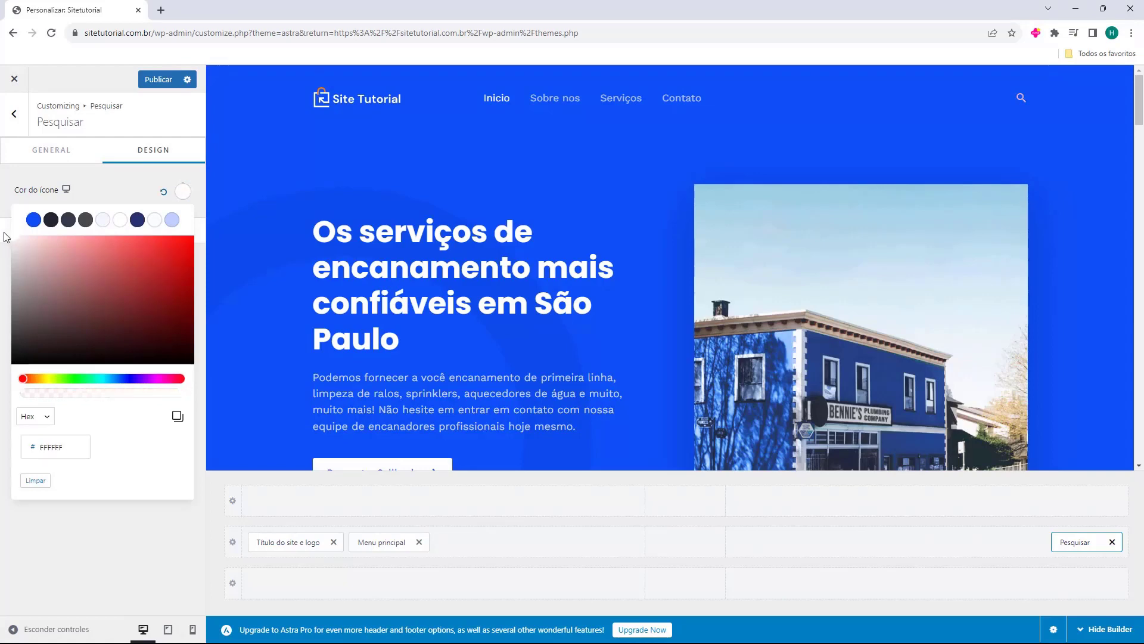
left_click(3, 236)
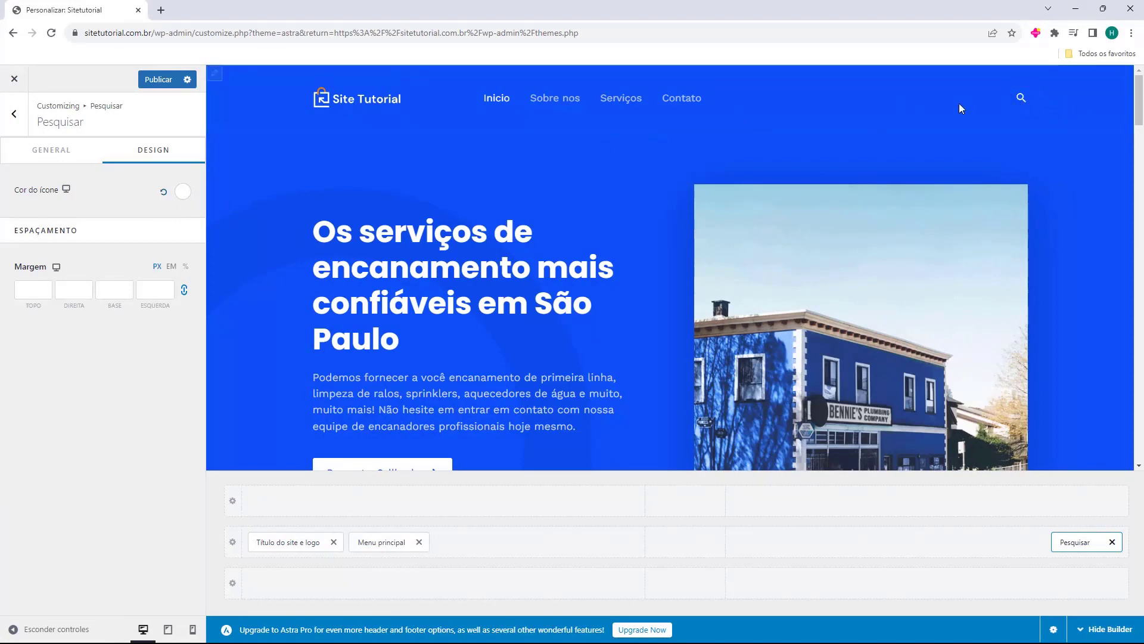
Expand the header search box in the preview and try out a smaller Search Width
left_click(1021, 100)
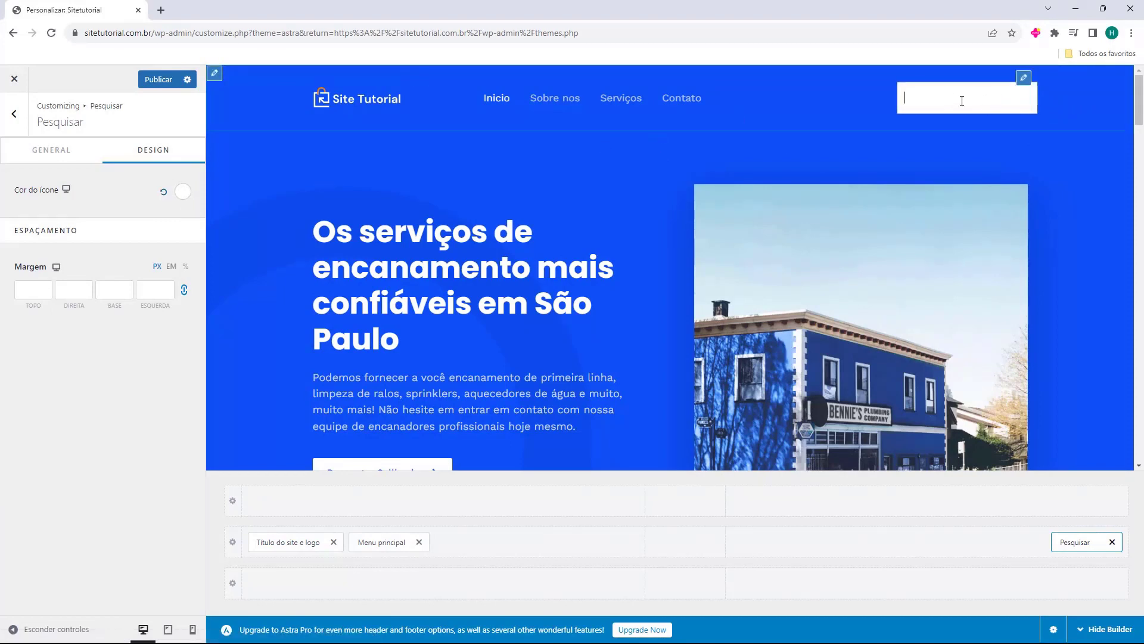
left_click(70, 152)
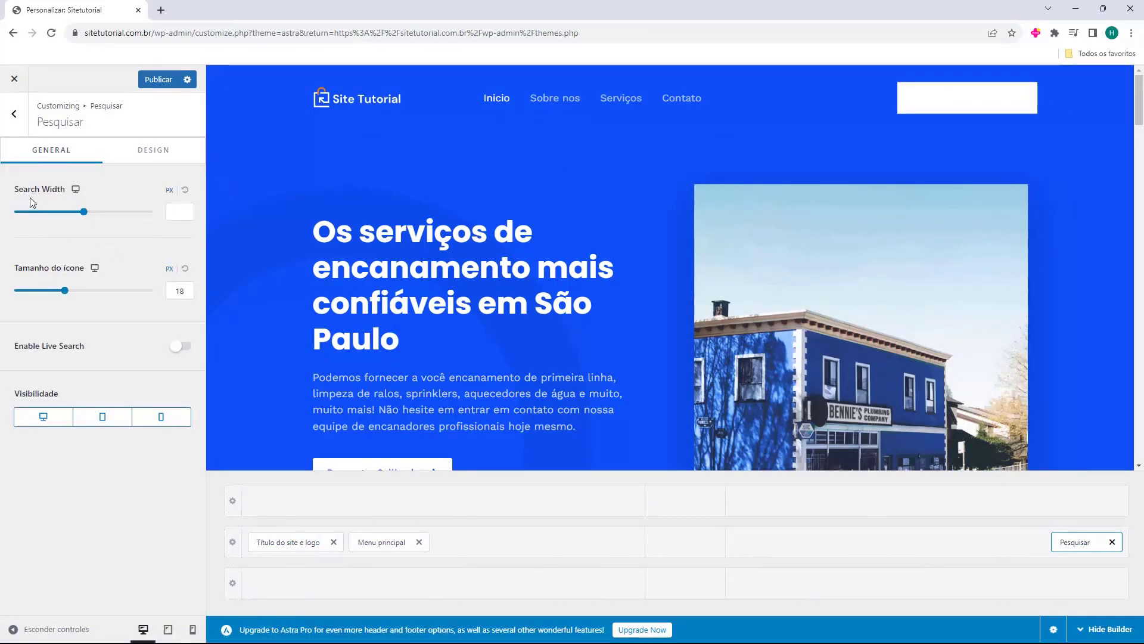
left_click_drag(83, 212, 58, 220)
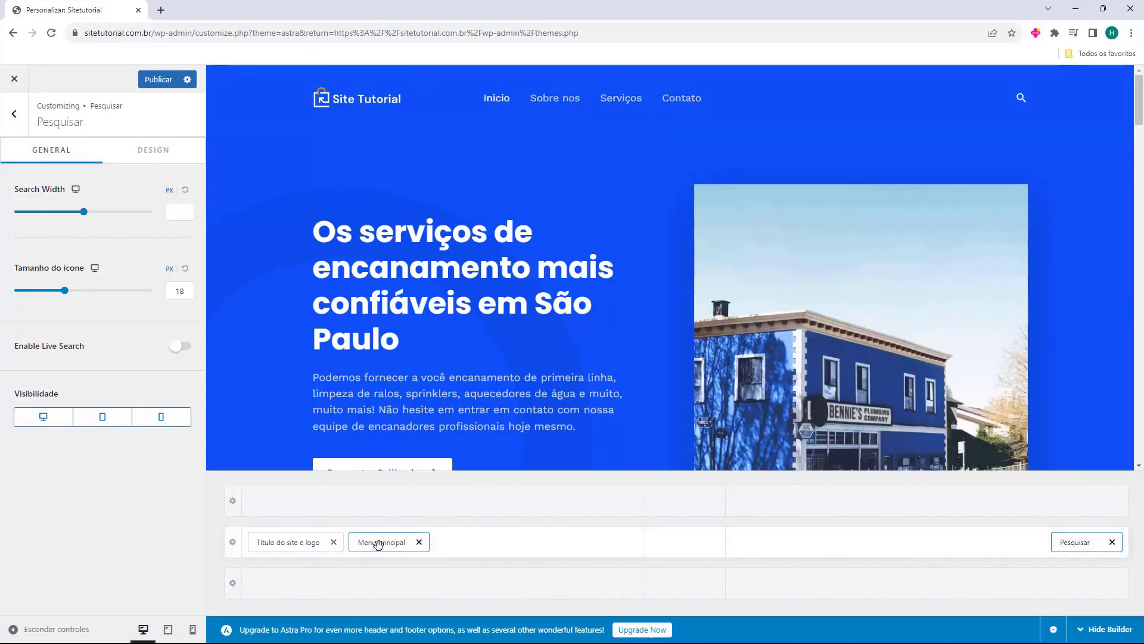
Move the main menu (Menu principal) to the right section of the header's main row, before the search element
left_click_drag(382, 544, 1001, 546)
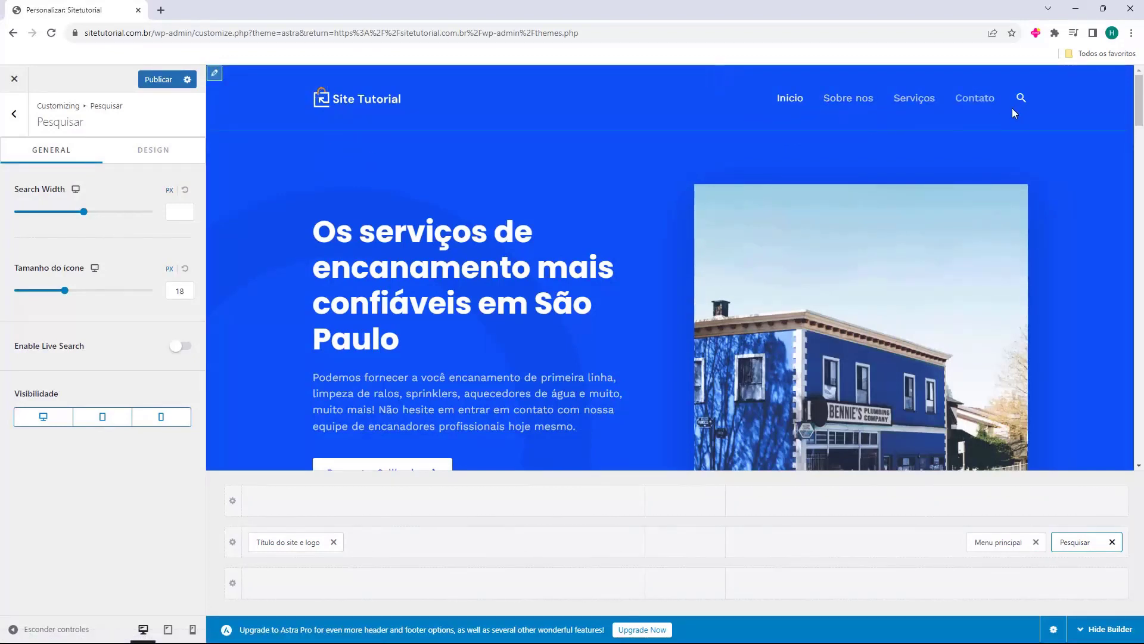
Add the Widget 1 element to the centre section of the header's main row and open it for editing
left_click(684, 543)
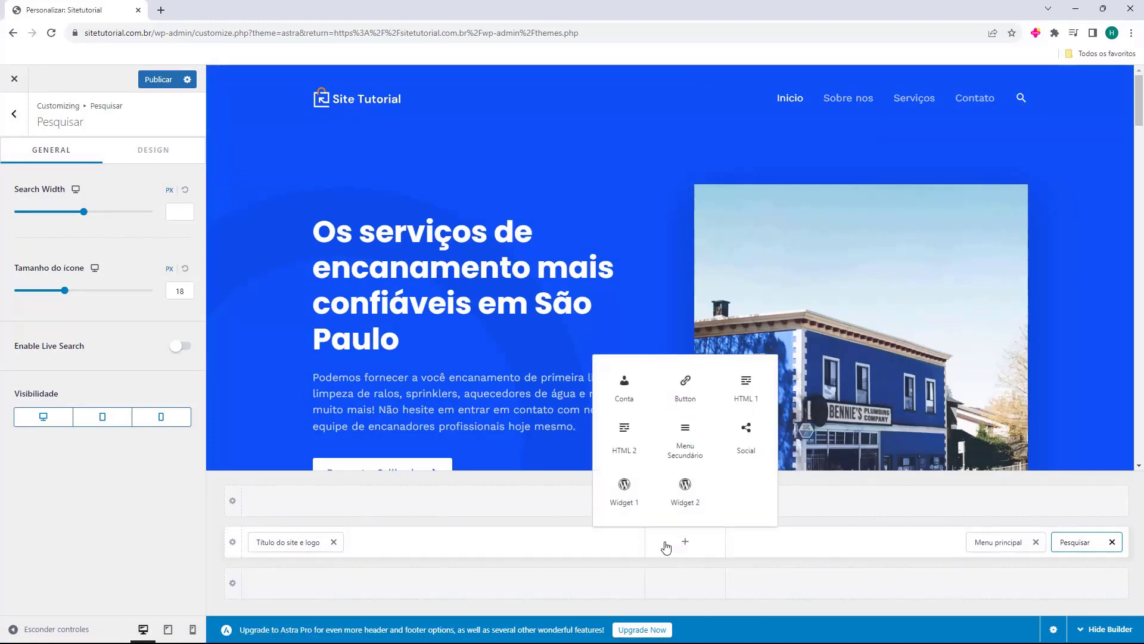
left_click(734, 430)
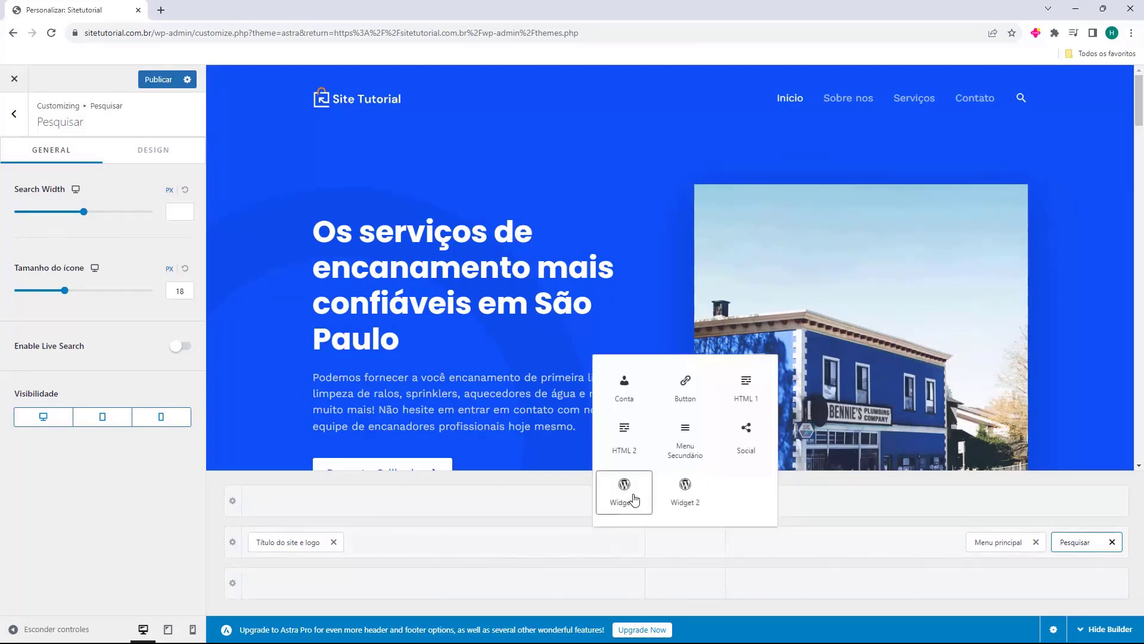
left_click(630, 495)
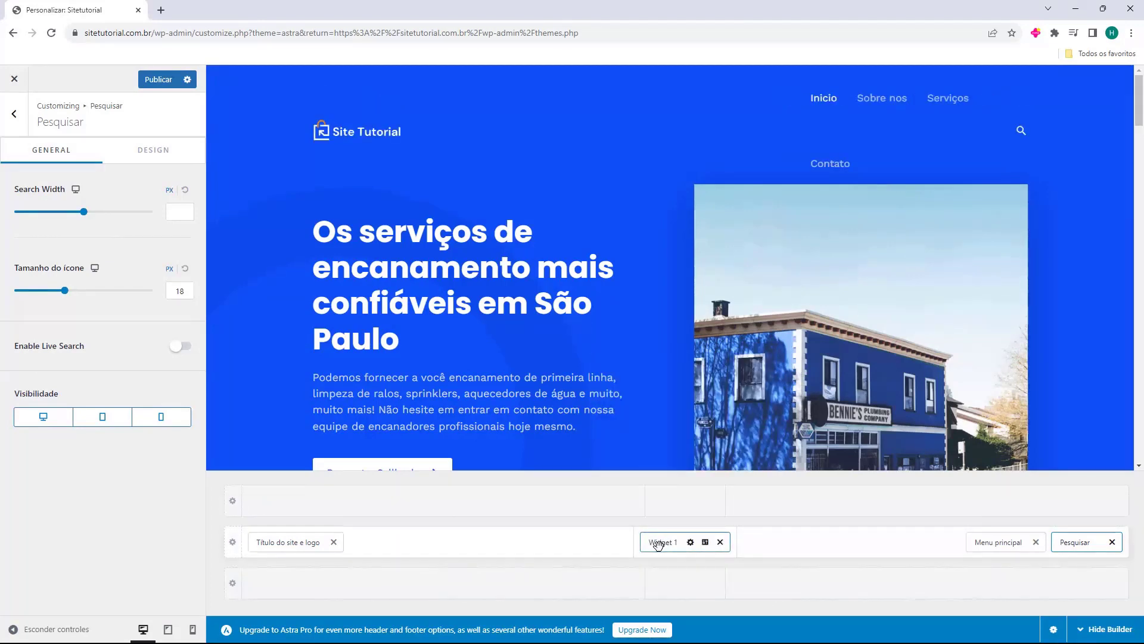
left_click(659, 543)
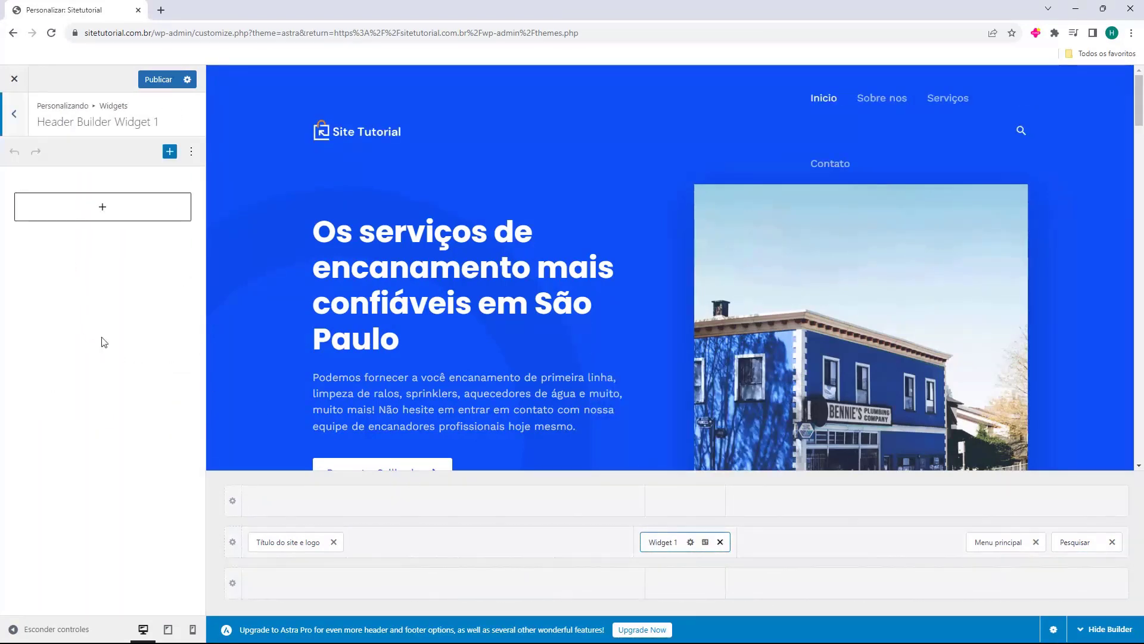
Look through all the blocks available for the header widget and remove Widget 1 from the header
left_click(105, 214)
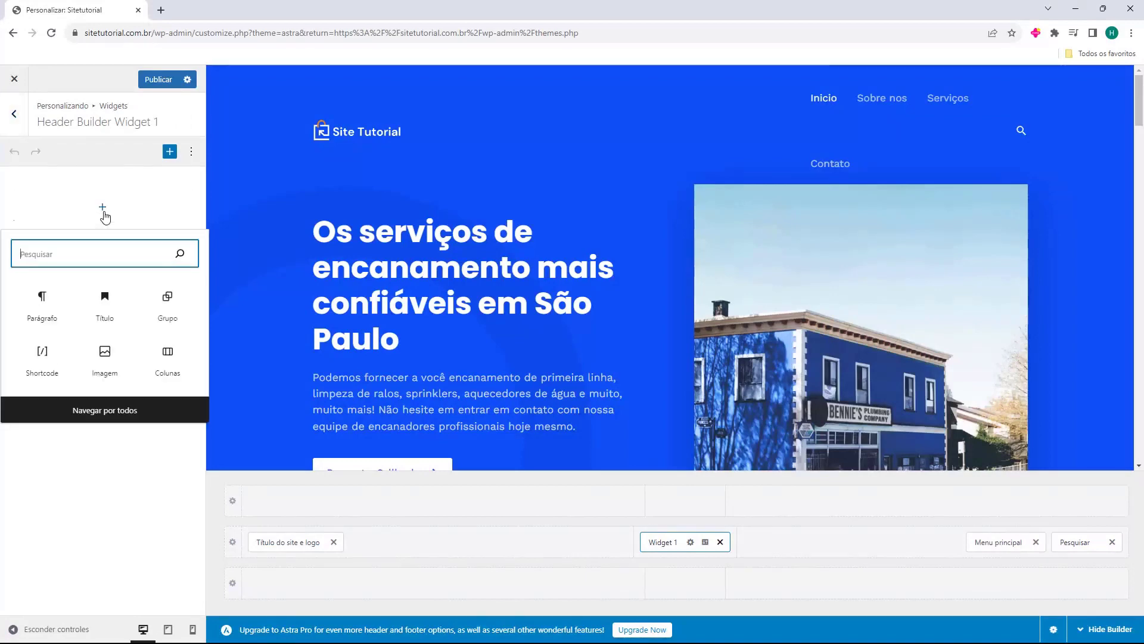
left_click(105, 410)
scroll(293, 272, "down", 3)
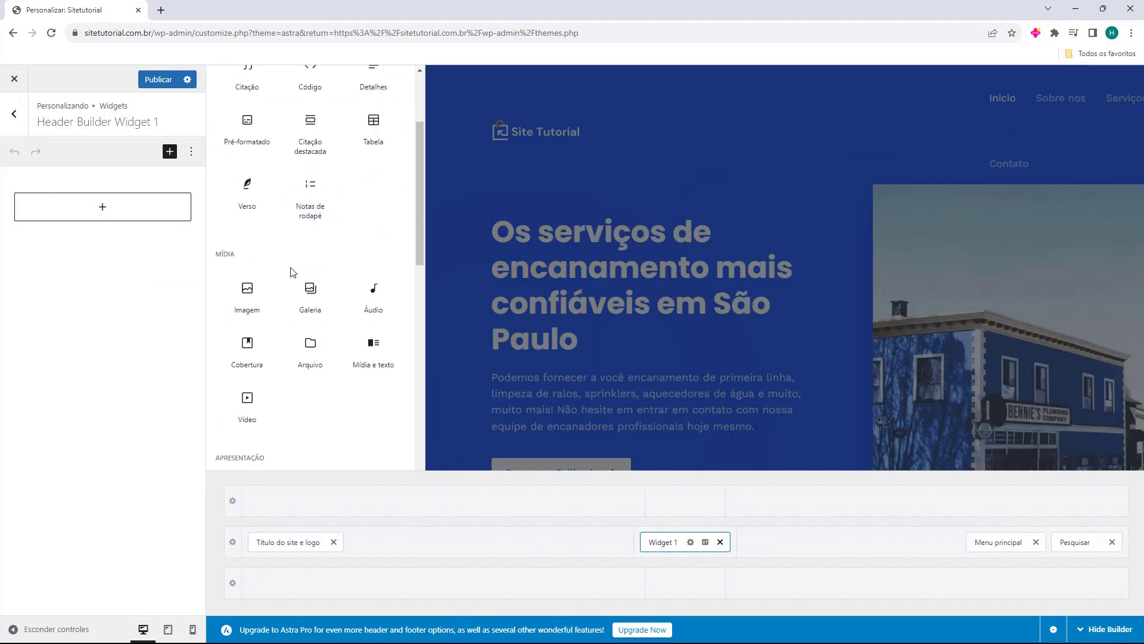
scroll(294, 272, "down", 15)
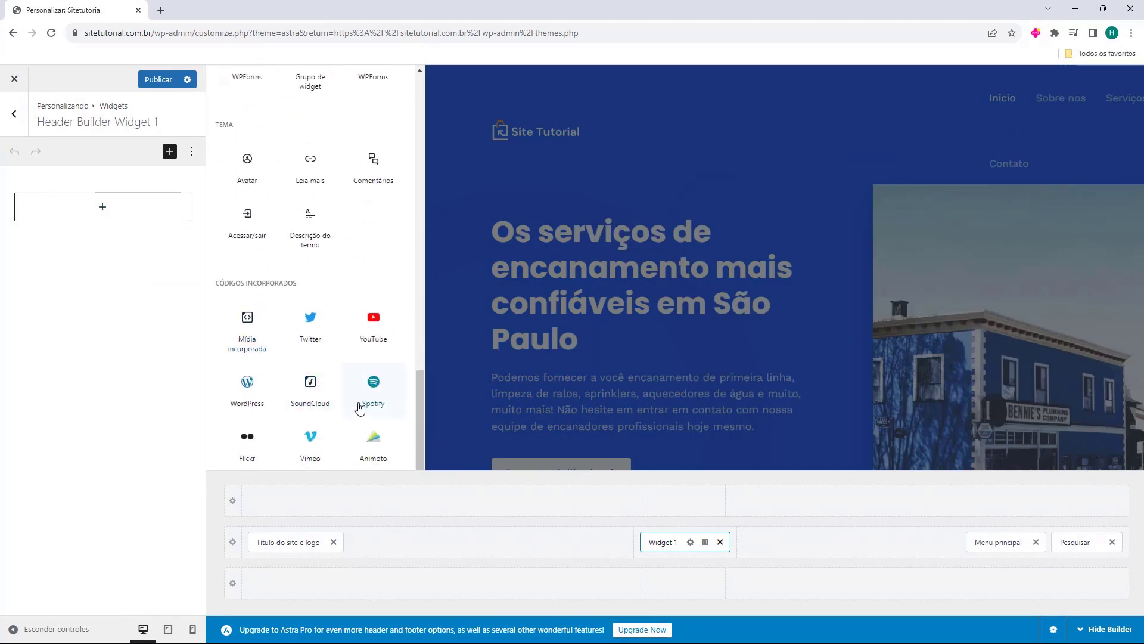
scroll(268, 226, "down", 6)
scroll(343, 345, "up", 20)
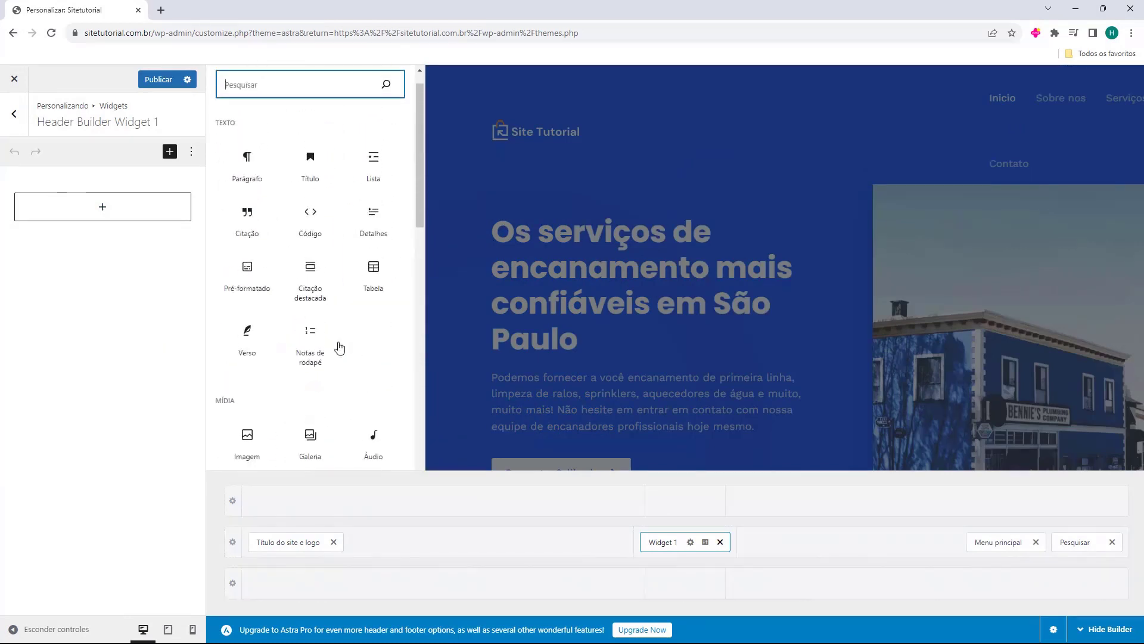
left_click(390, 78)
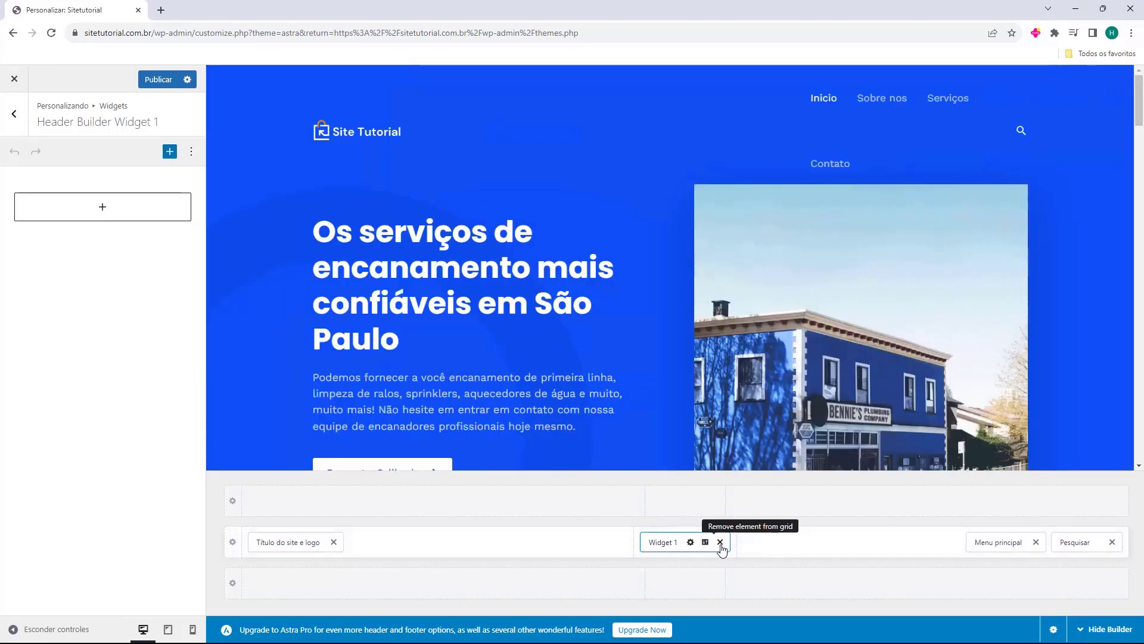
left_click(721, 542)
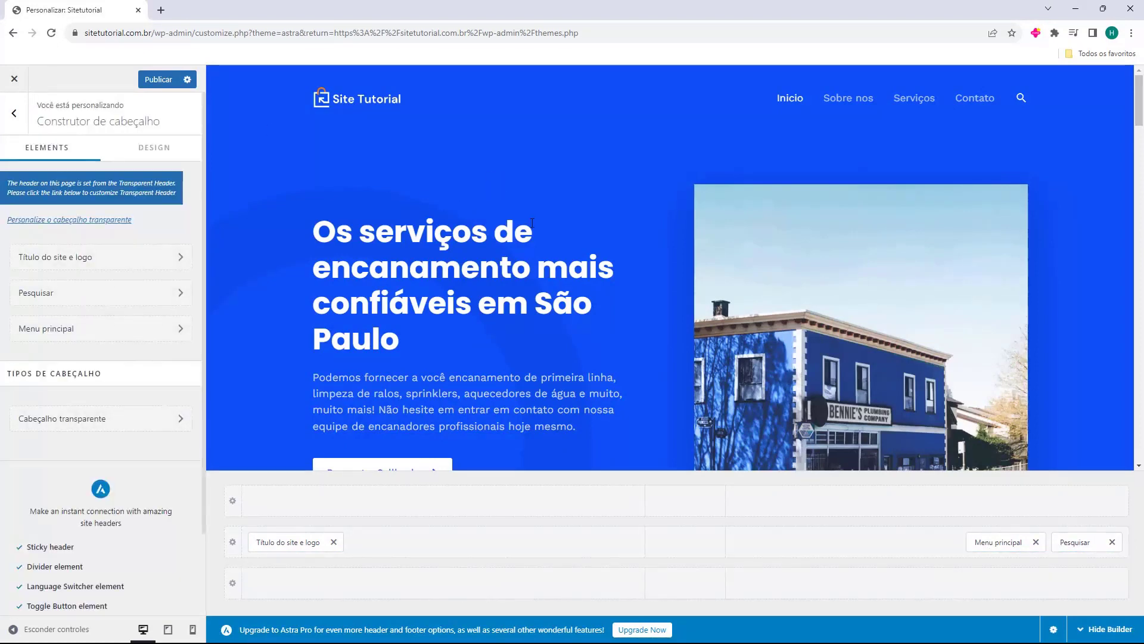
Leave the header builder and open the footer builder (Construtor de rodapé) with the page's footer in view
left_click(9, 118)
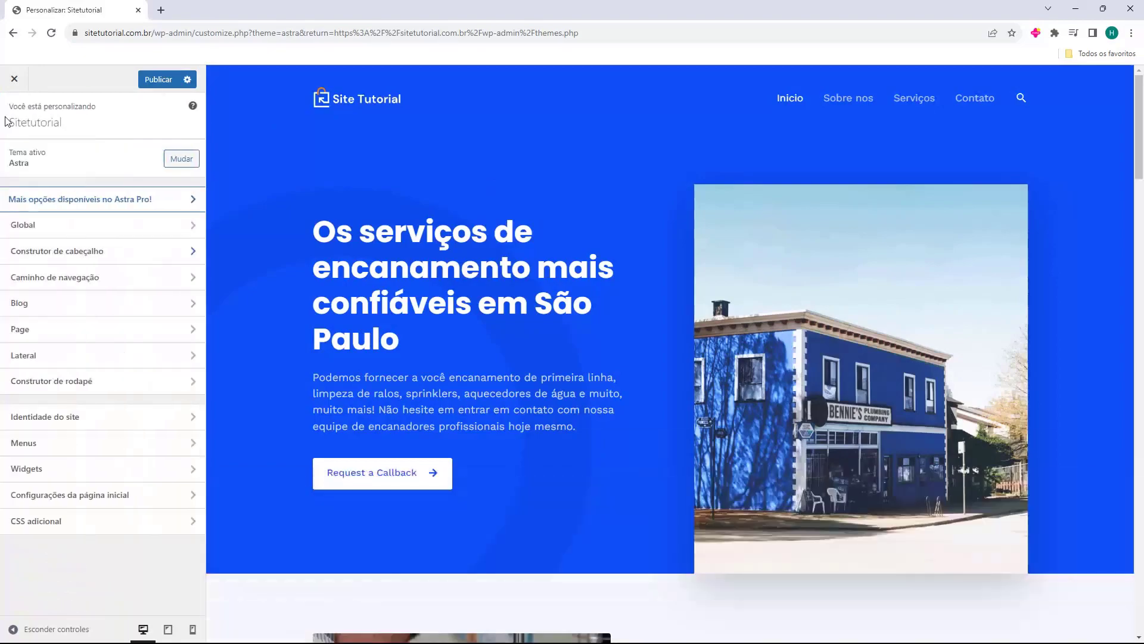
scroll(512, 179, "down", 6)
scroll(519, 179, "down", 20)
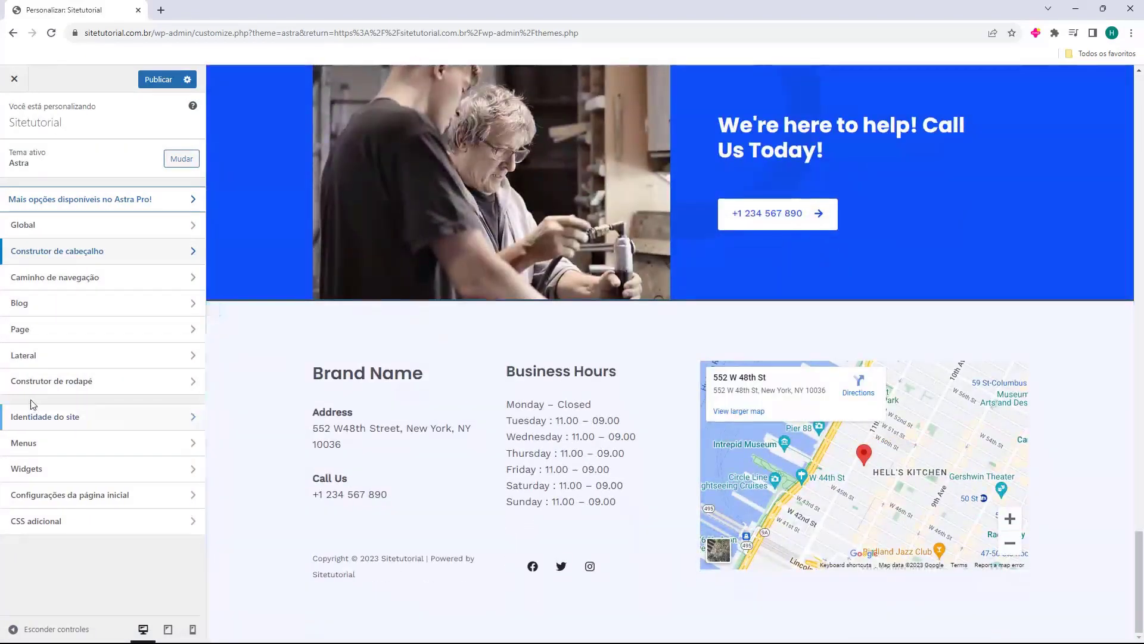
left_click(69, 388)
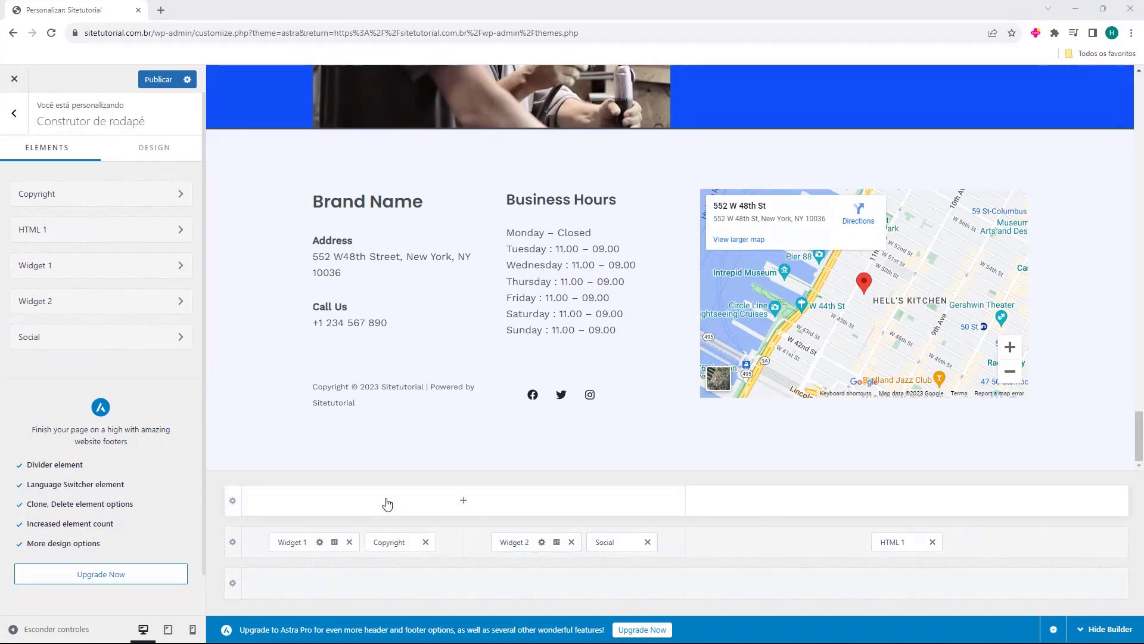
scroll(394, 318, "up", 2)
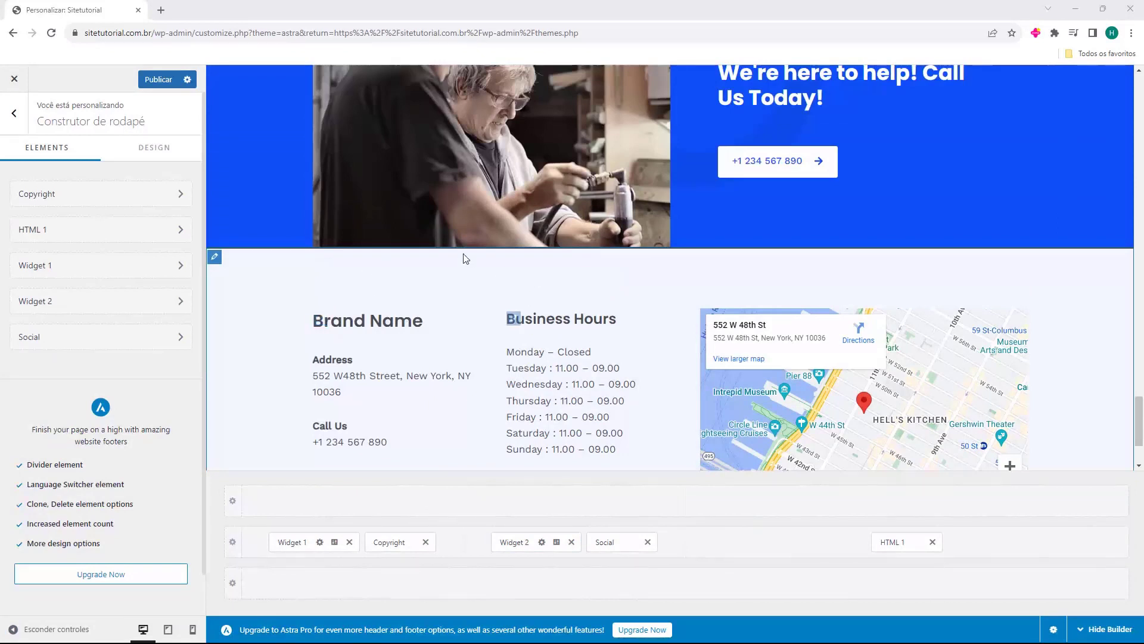
Open the footer's main row (Rodapé principal) settings, try column counts from 1 to 6, and return the row to 3 columns
scroll(535, 213, "down", 2)
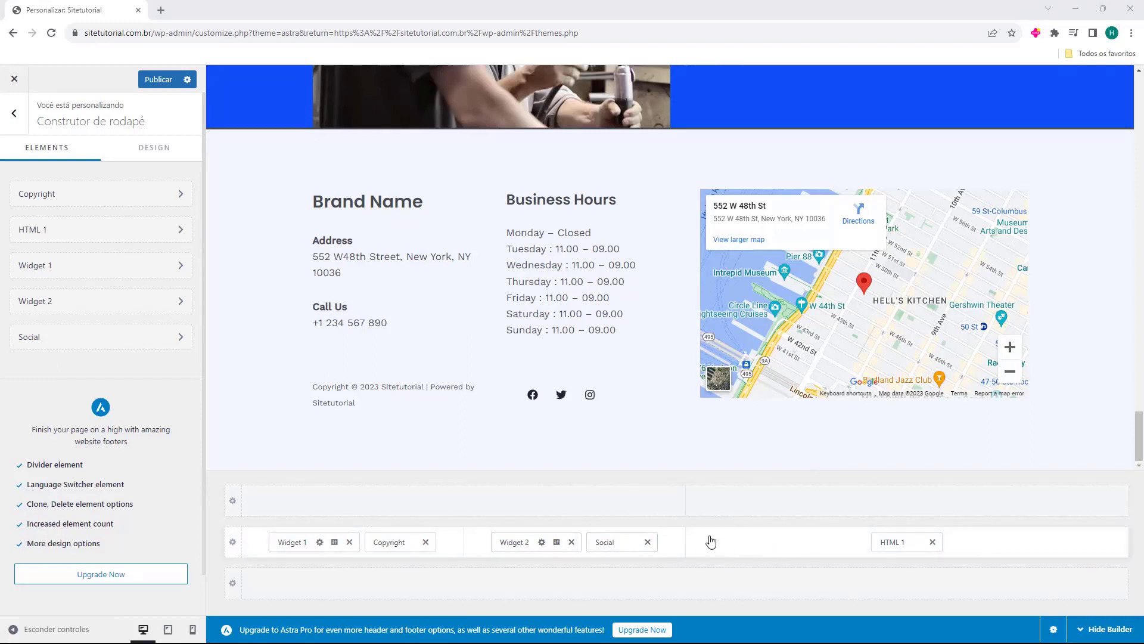
left_click(233, 544)
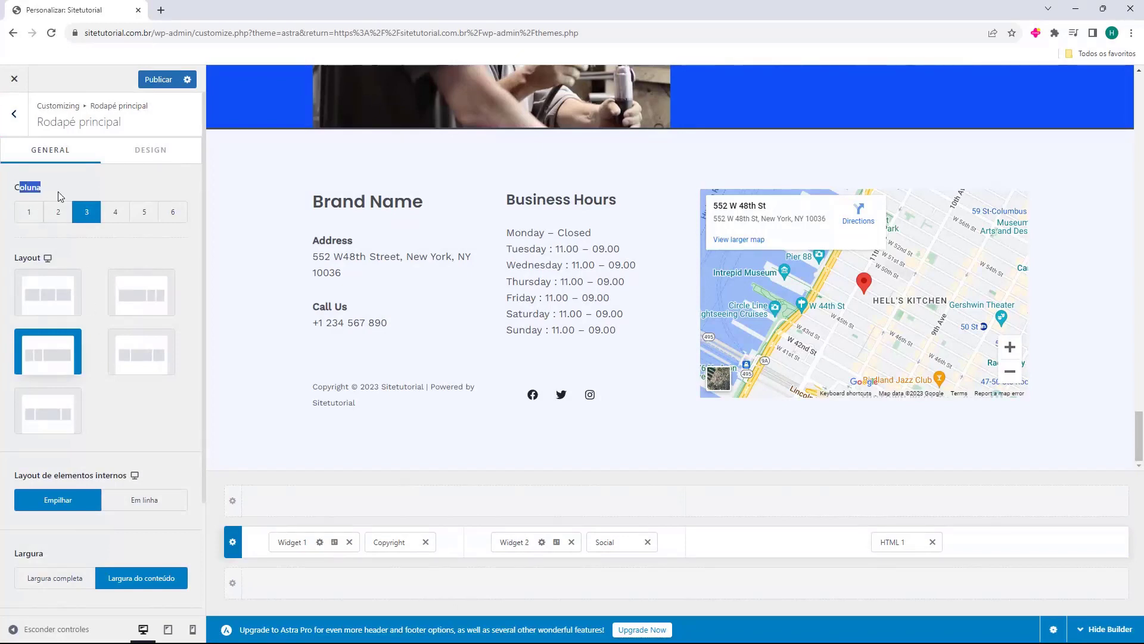
left_click_drag(19, 257, 23, 258)
left_click(29, 214)
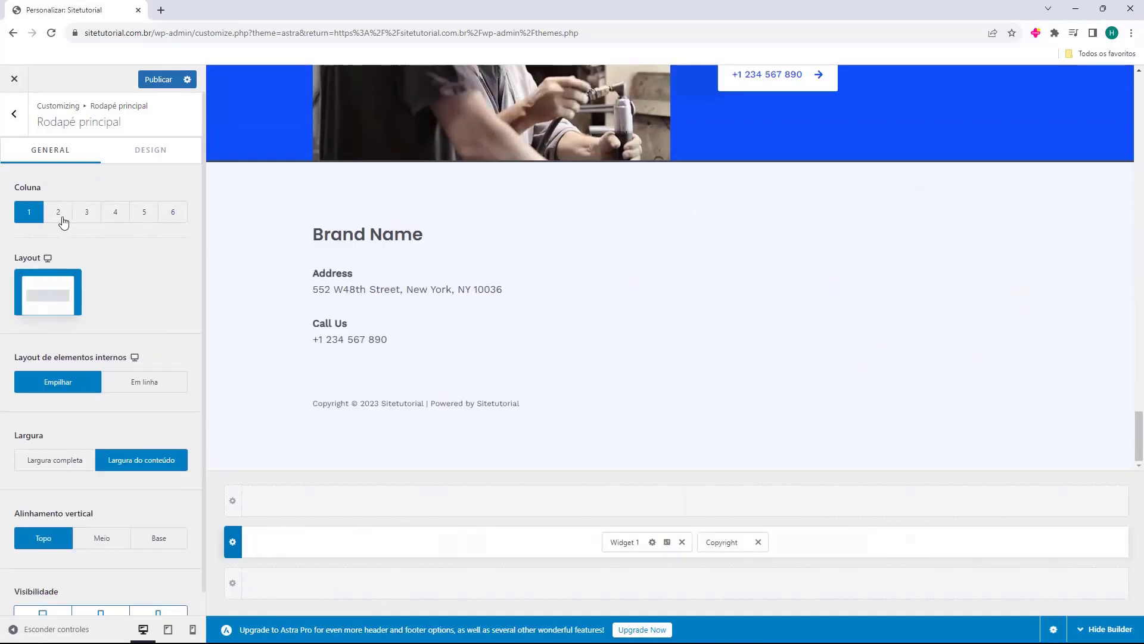
left_click(59, 215)
left_click(87, 217)
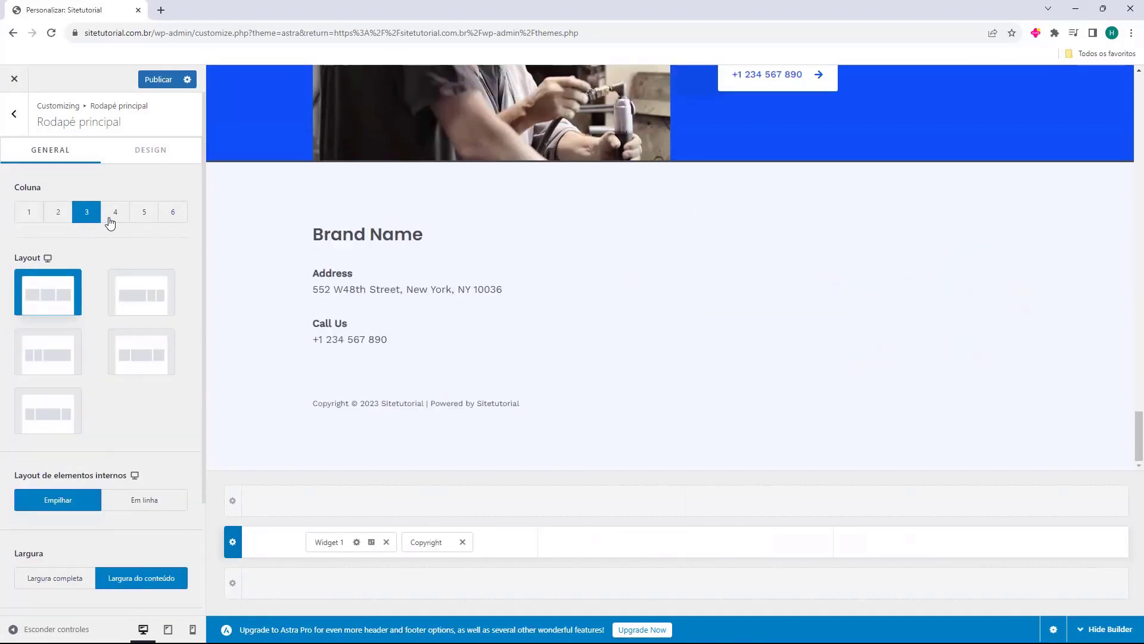
left_click(113, 216)
left_click(144, 215)
left_click(168, 217)
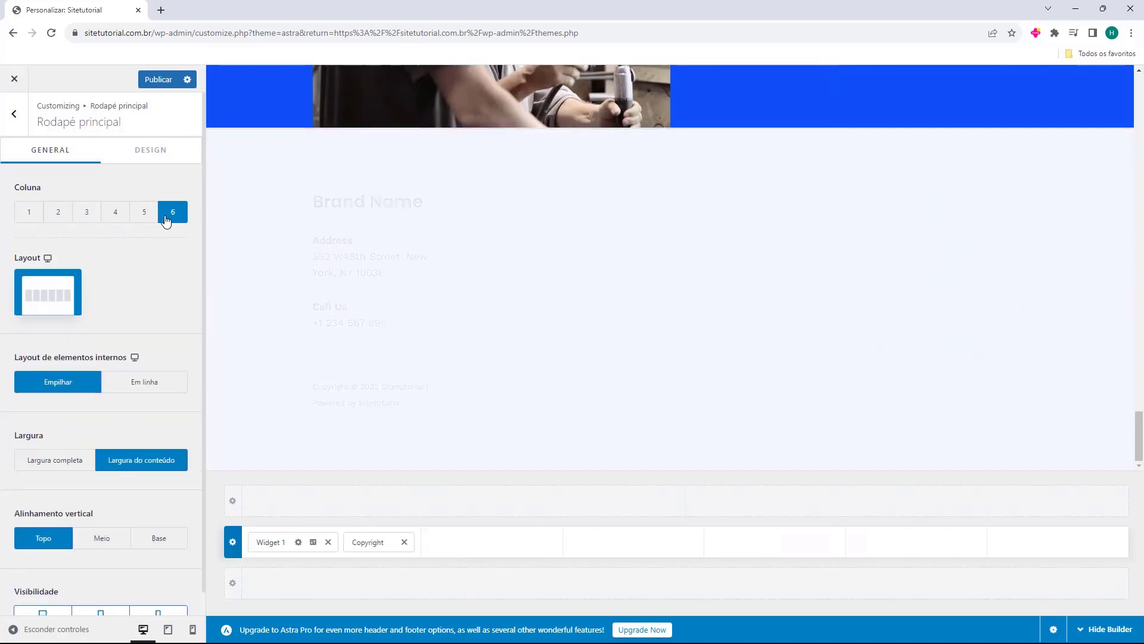
left_click(87, 216)
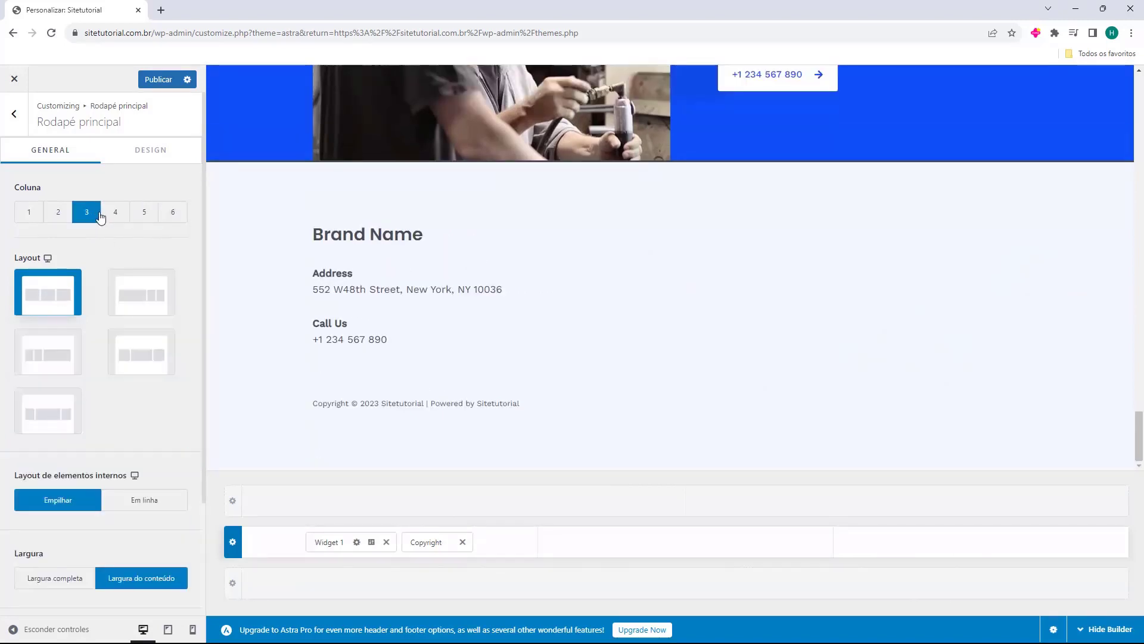
Switch the main footer row to 4 columns and try its layouts with a wider first column and a wider last column
left_click(102, 216)
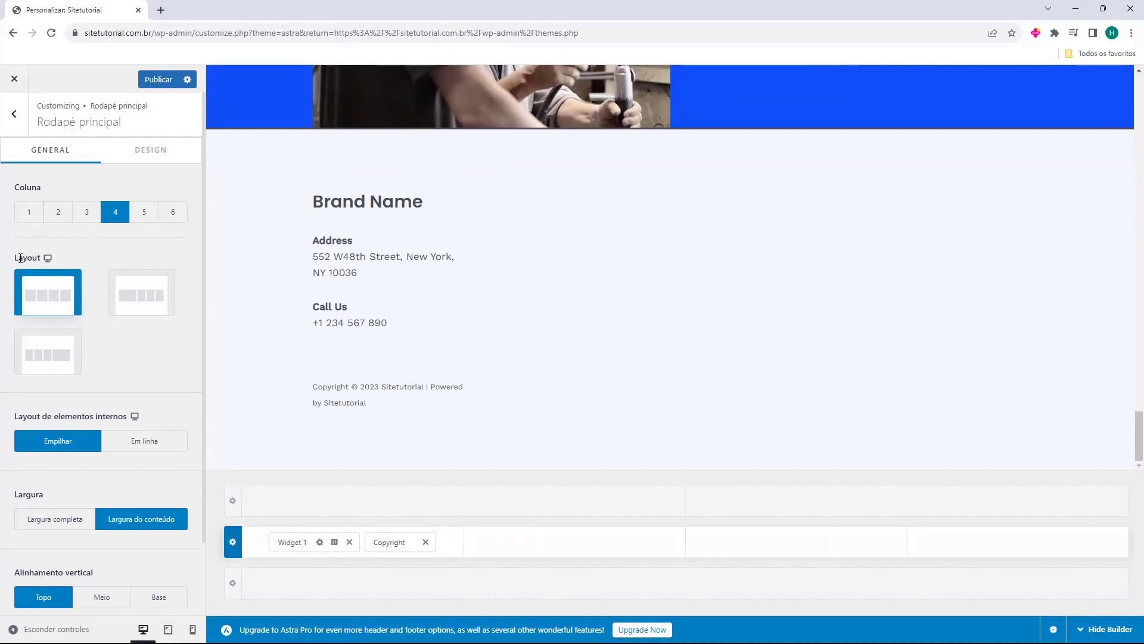
left_click_drag(20, 257, 32, 258)
left_click(126, 304)
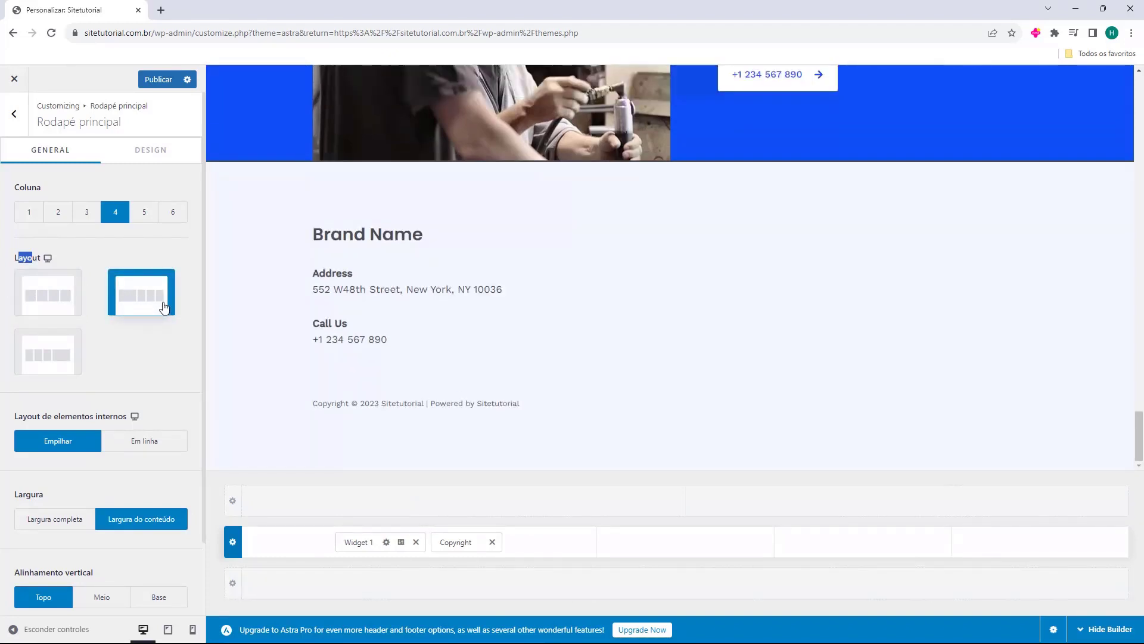
left_click(35, 372)
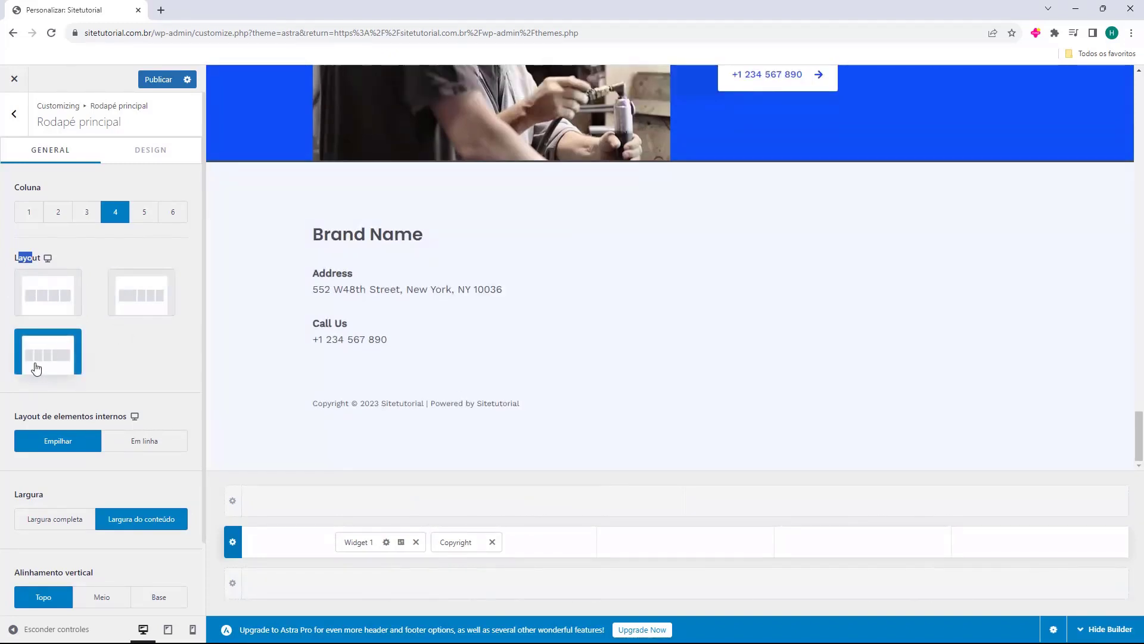
Switch the main footer row to 3 columns and try each of the alternative three-column layouts
left_click(87, 212)
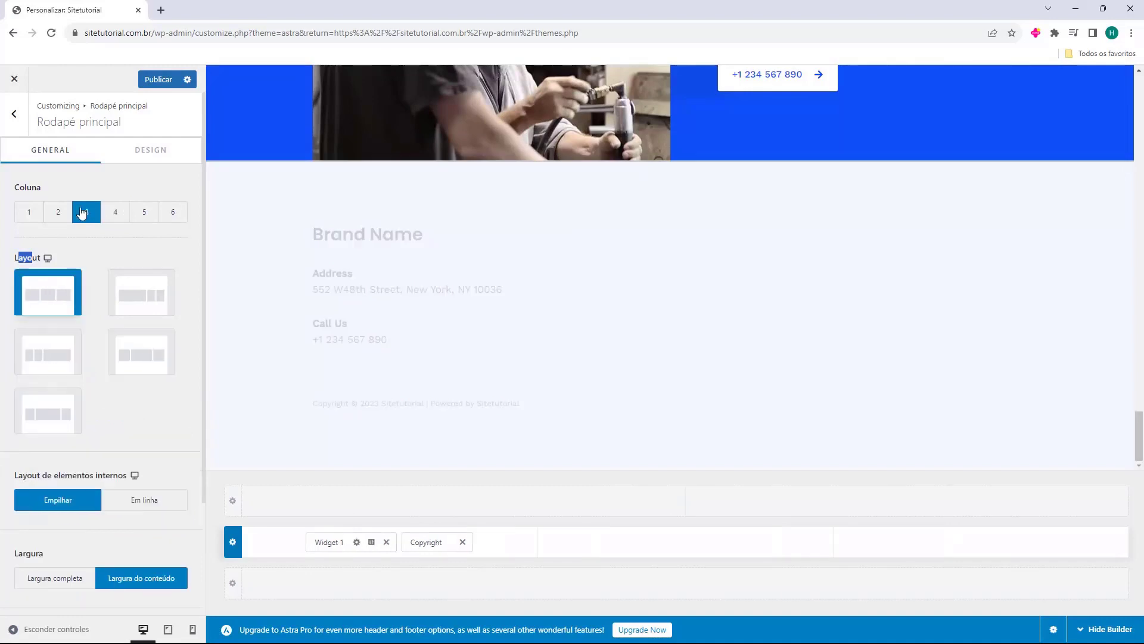
left_click(123, 293)
left_click(41, 355)
left_click(122, 358)
left_click(47, 411)
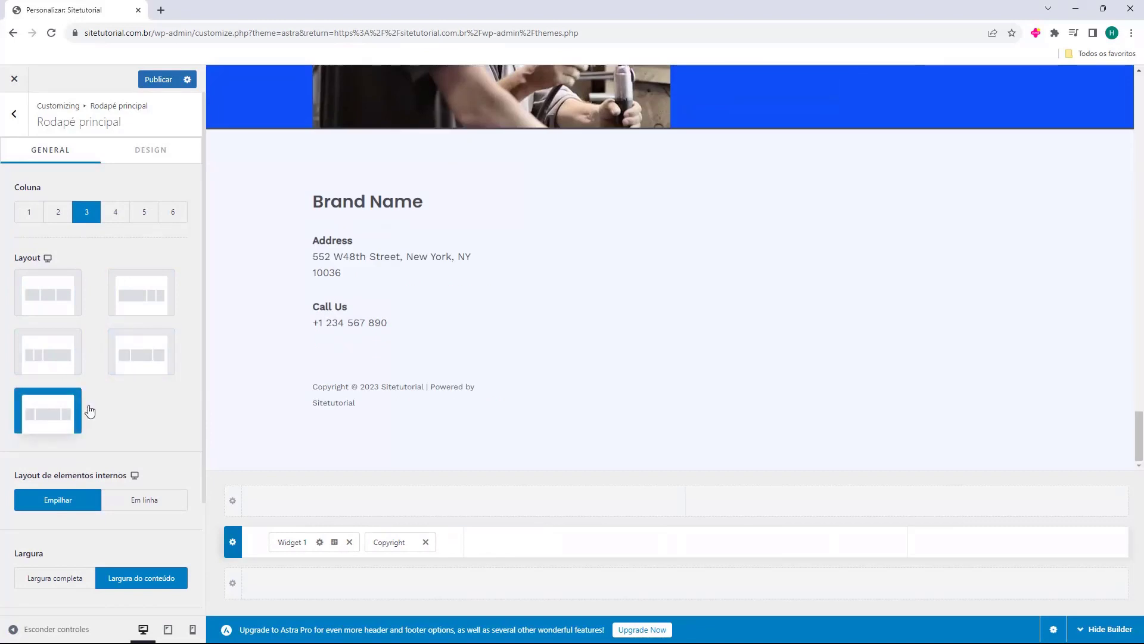
Try the main footer row with 2, 4, 5 and 6 columns
left_click(48, 223)
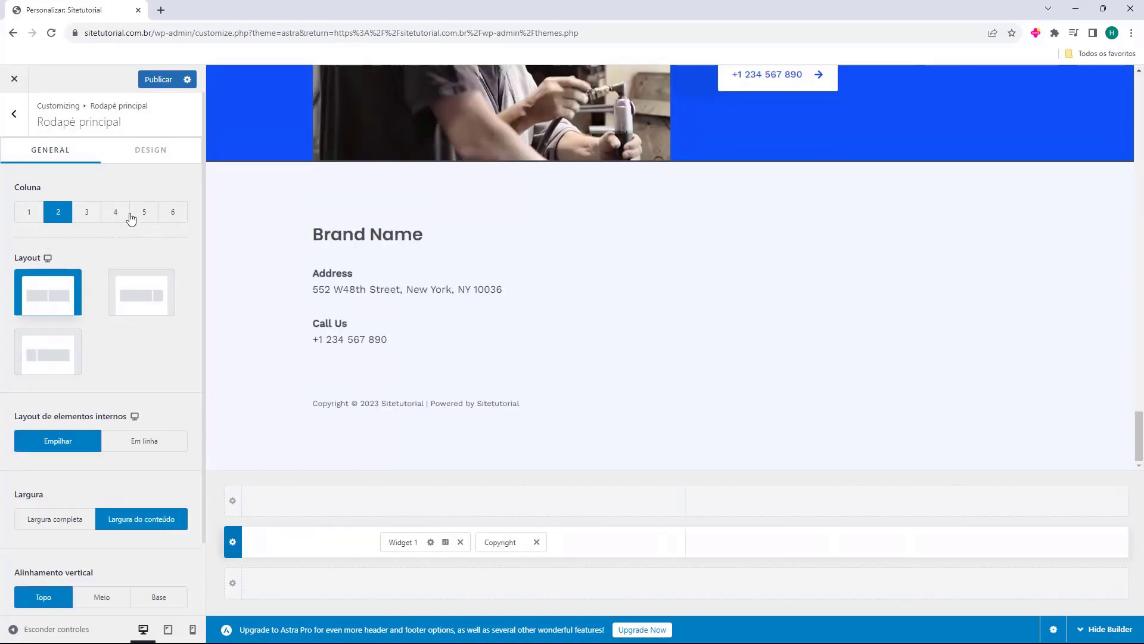
left_click(146, 216)
left_click(117, 218)
left_click(142, 221)
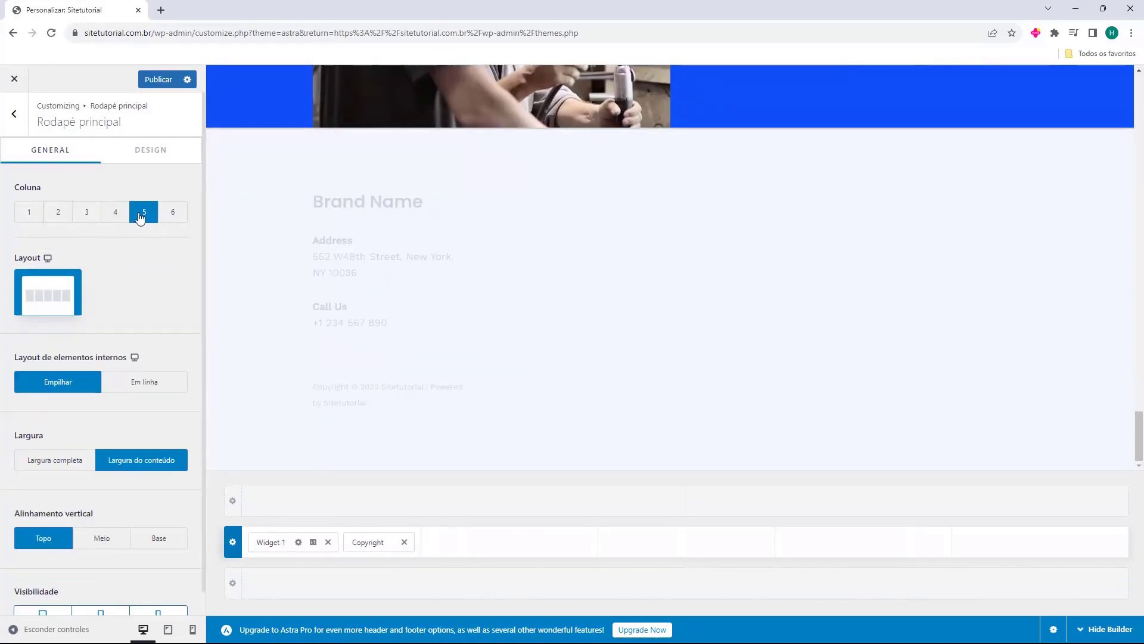
left_click(110, 221)
left_click(143, 218)
left_click(166, 220)
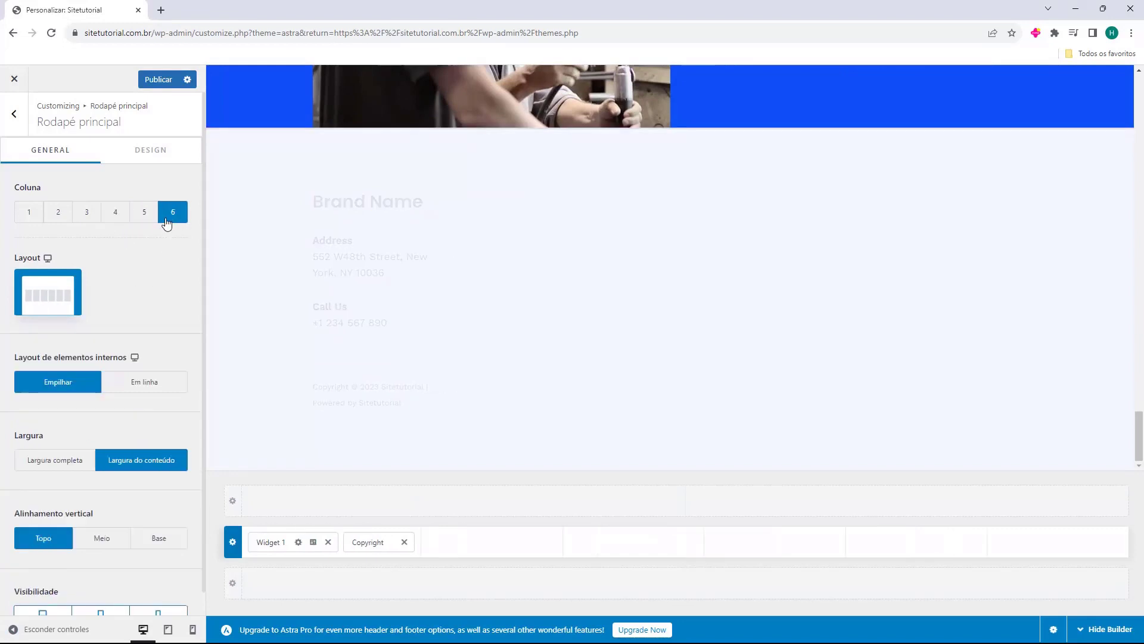
left_click(153, 223)
left_click(115, 220)
Set the main footer row to 3 columns using the layout with a wide first column and two narrow ones
left_click(91, 223)
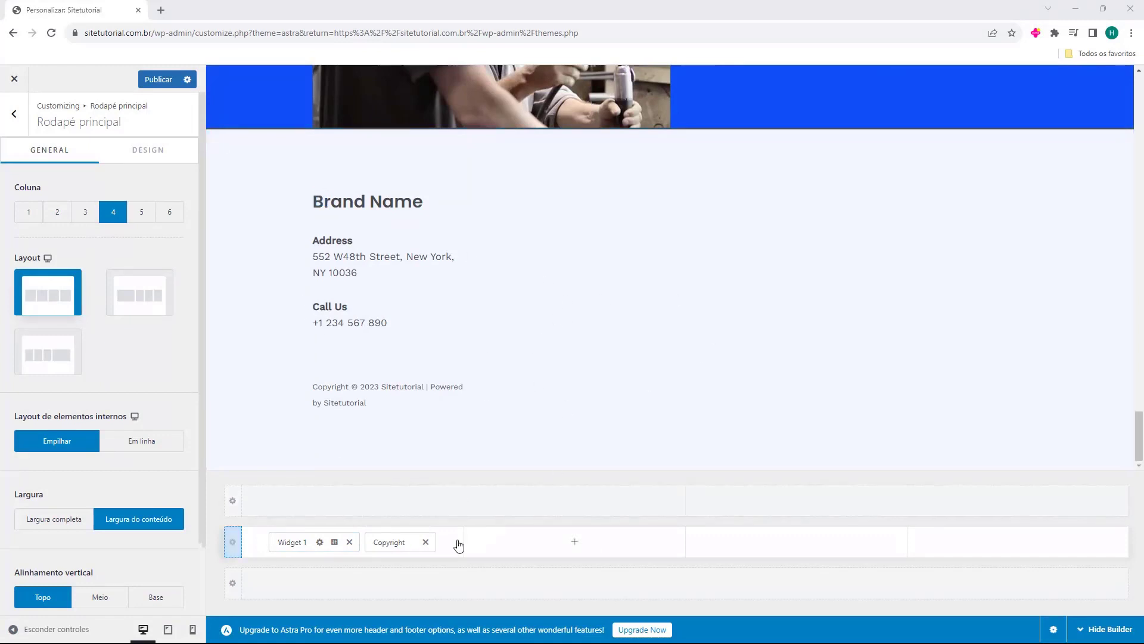
left_click(85, 213)
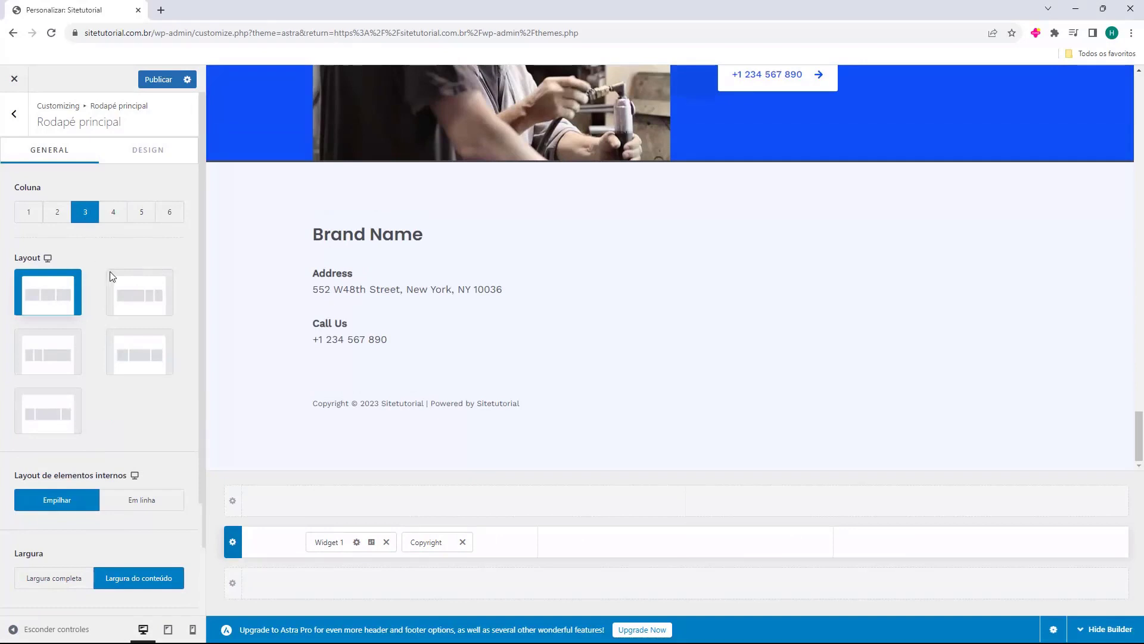
left_click(129, 305)
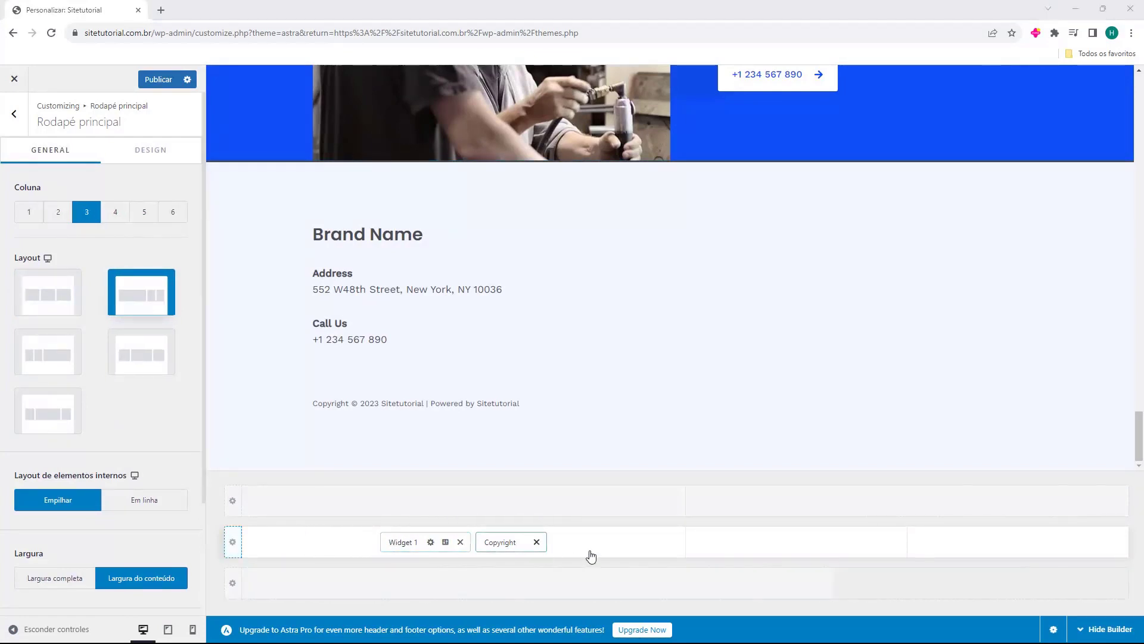
Open the Brand Name text block in footer Widget 1 to view its editable title and content
left_click(409, 542)
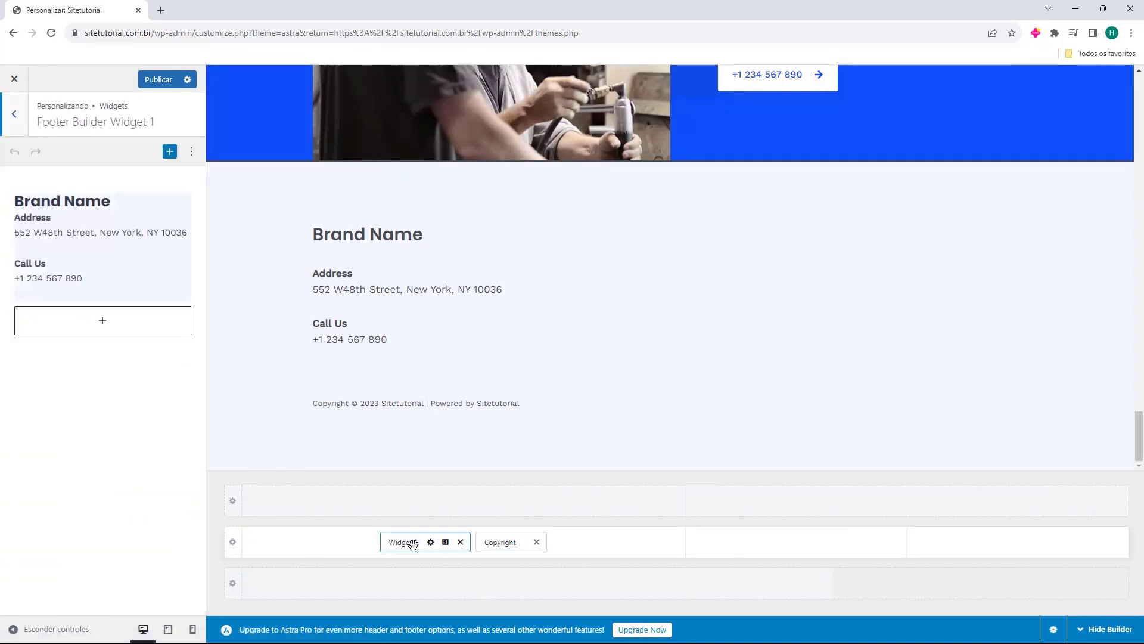
left_click(124, 272)
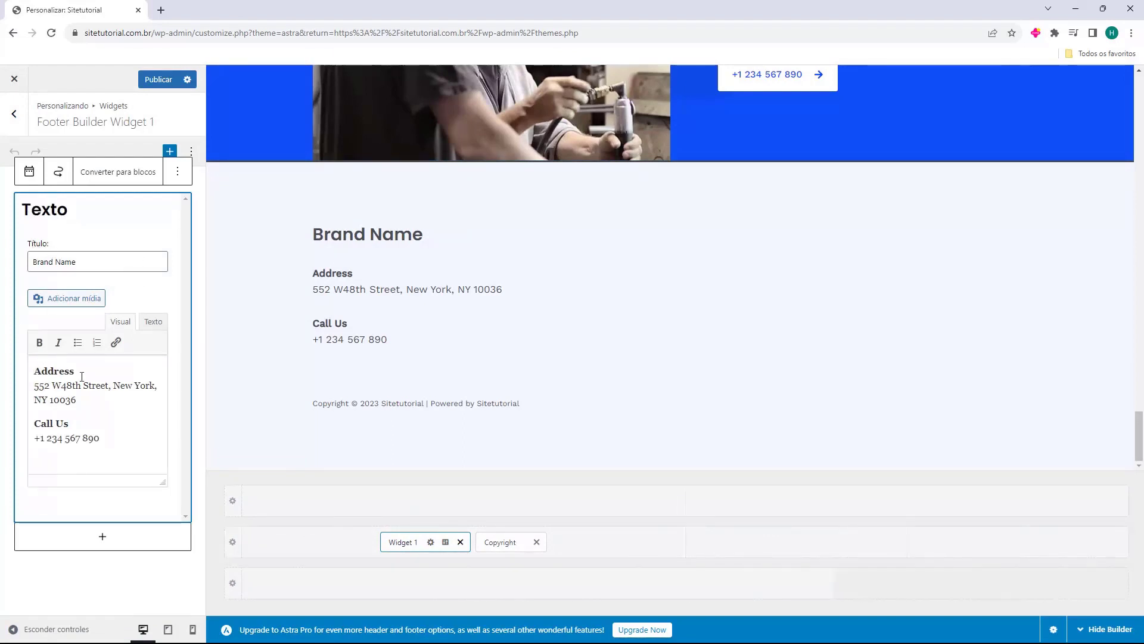
In the footer's Copyright element, replace everything after "Copyright [copyright]" with "- Todos os direitos reservados - Sitetutorial"
left_click(501, 541)
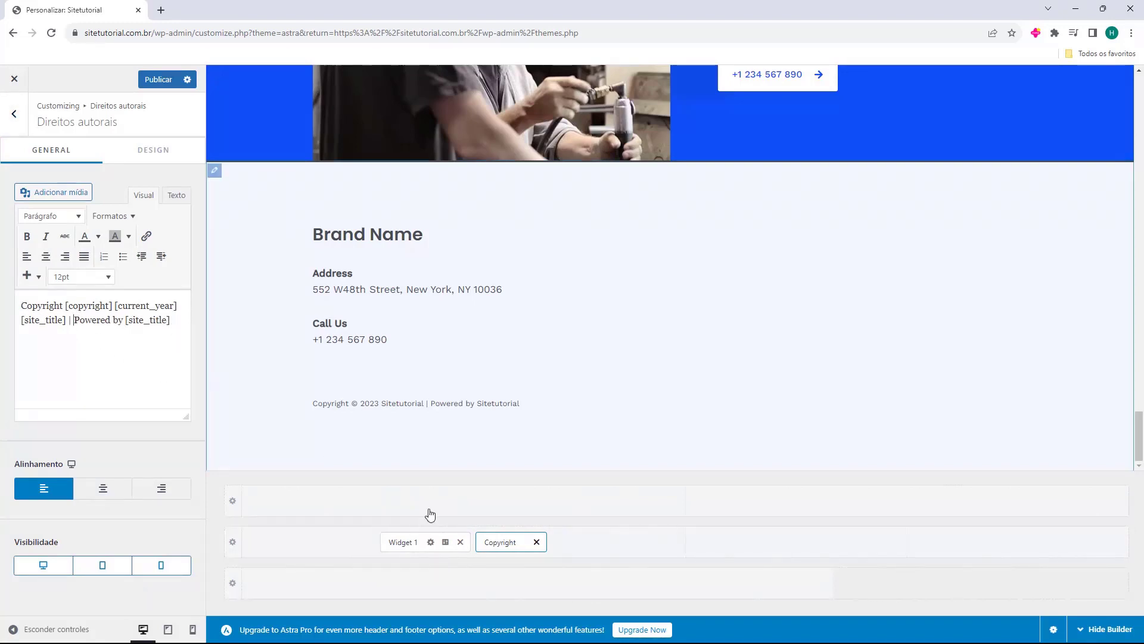
left_click(65, 308)
key("BackSpace")
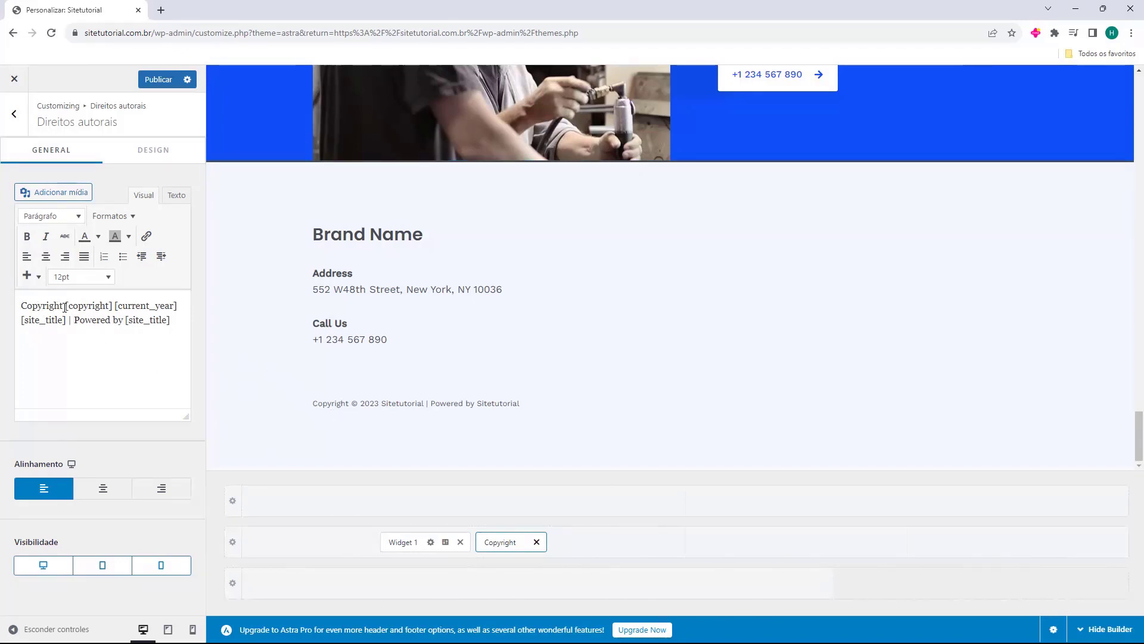
left_click_drag(70, 307, 95, 306)
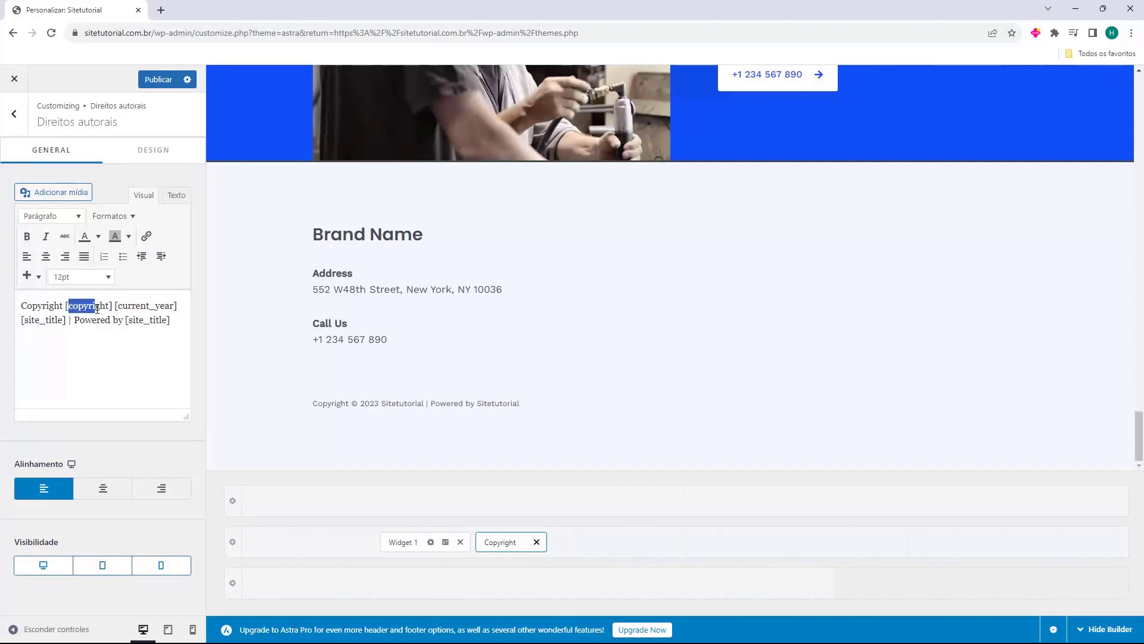
left_click(177, 341)
left_click_drag(170, 320, 115, 304)
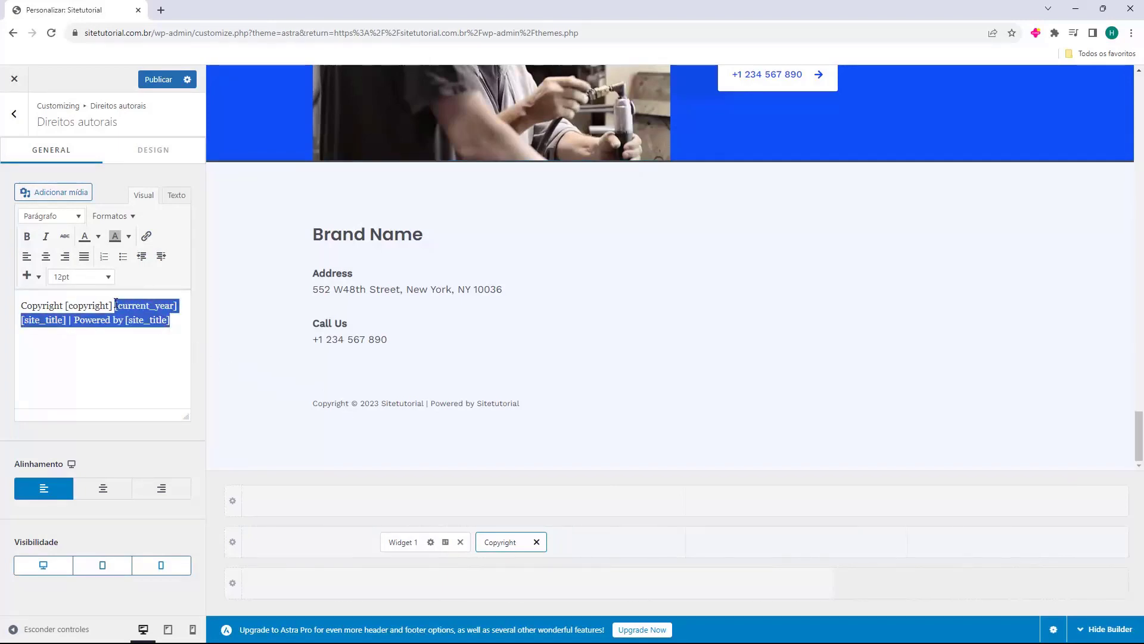
key("BackSpace")
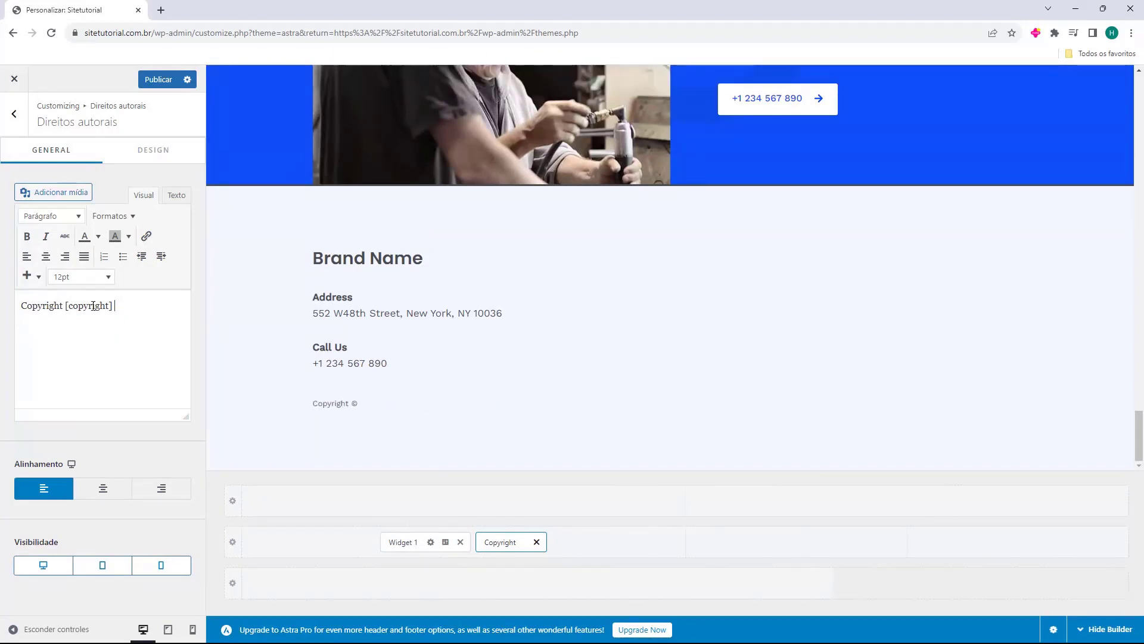
type("- Todos os direitos reservados")
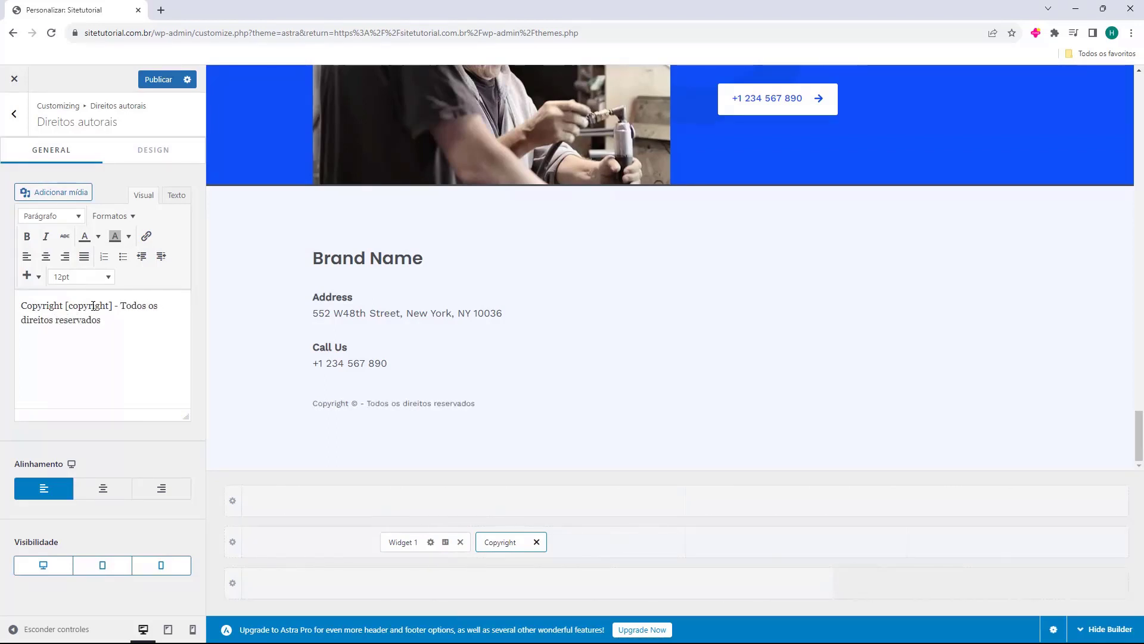
type(" - Sitetuto")
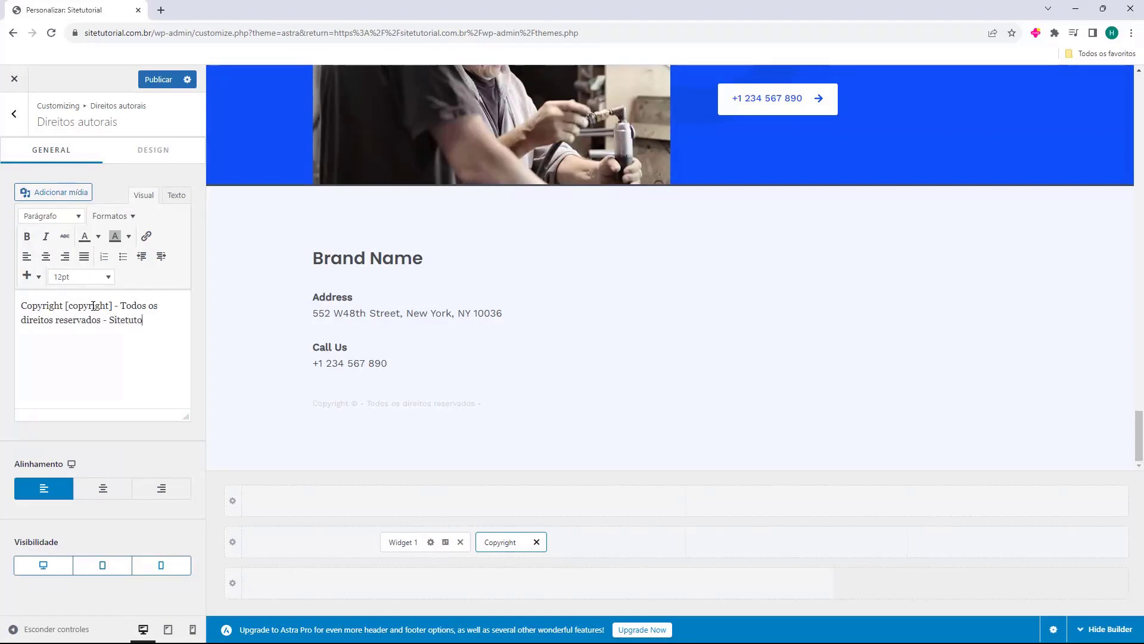
type("rial")
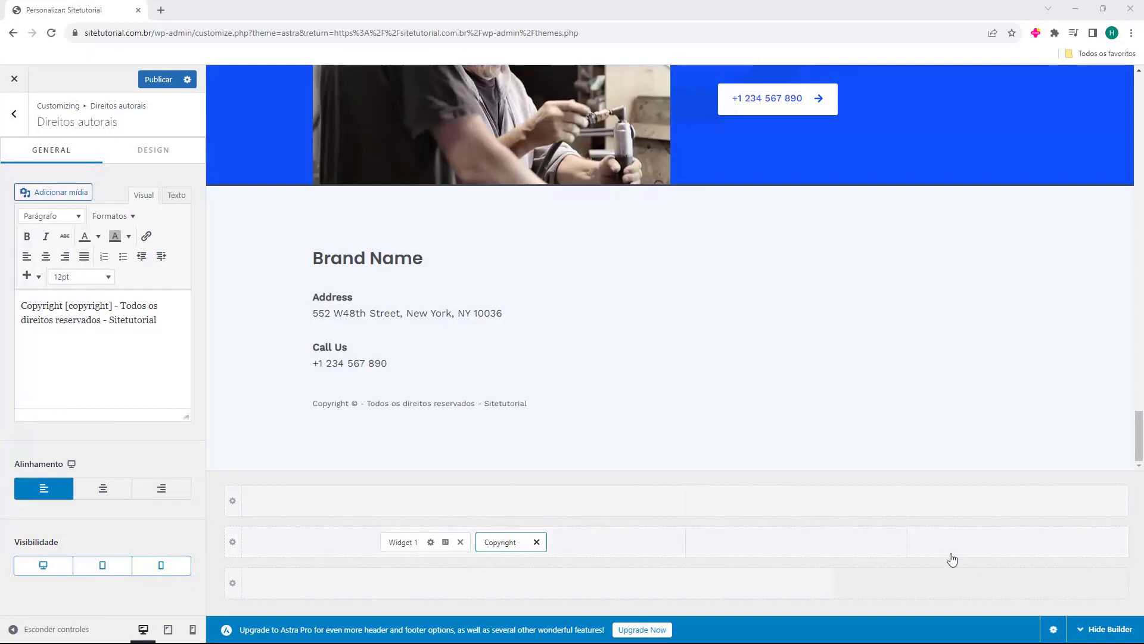
Add Widget 2 to the middle column of the main footer row and delete its Business Hours text block
left_click(790, 542)
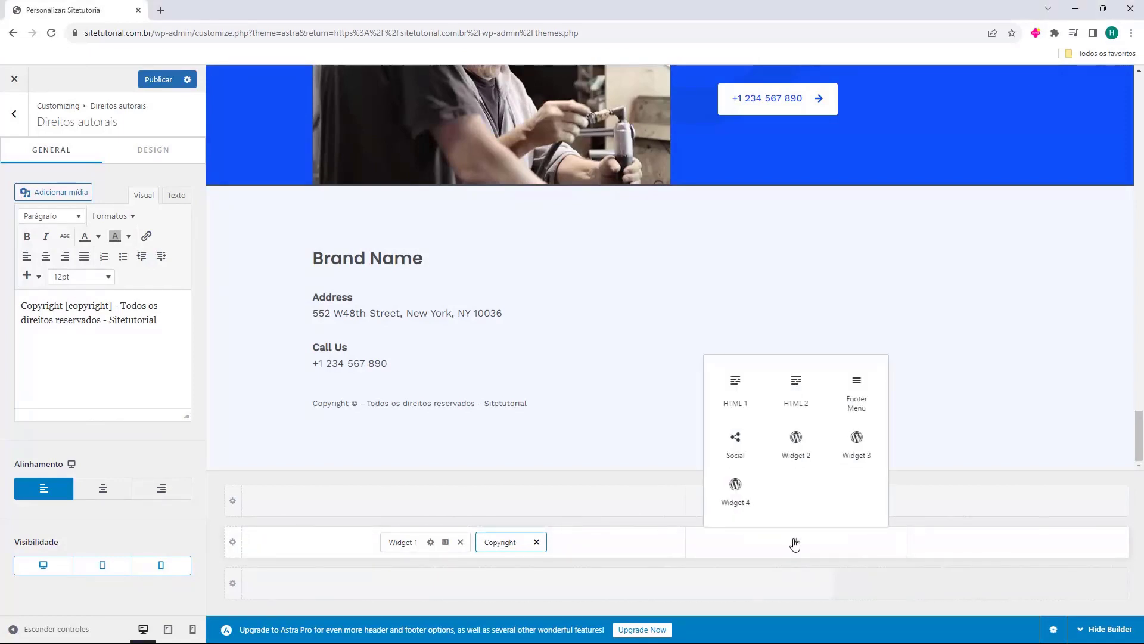
left_click(797, 445)
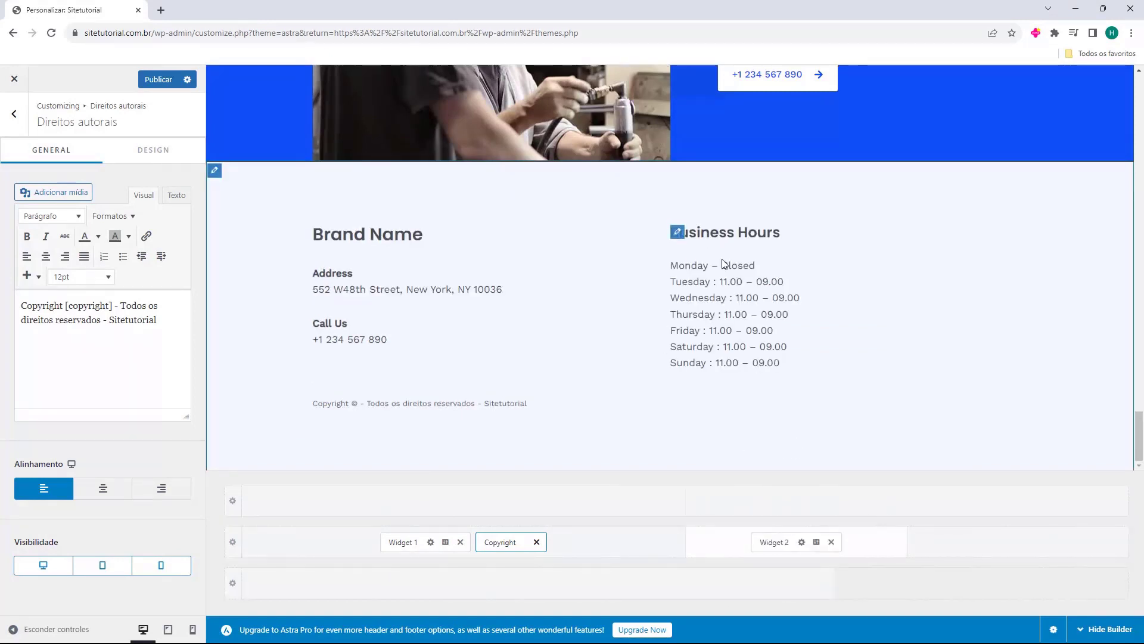
left_click(766, 540)
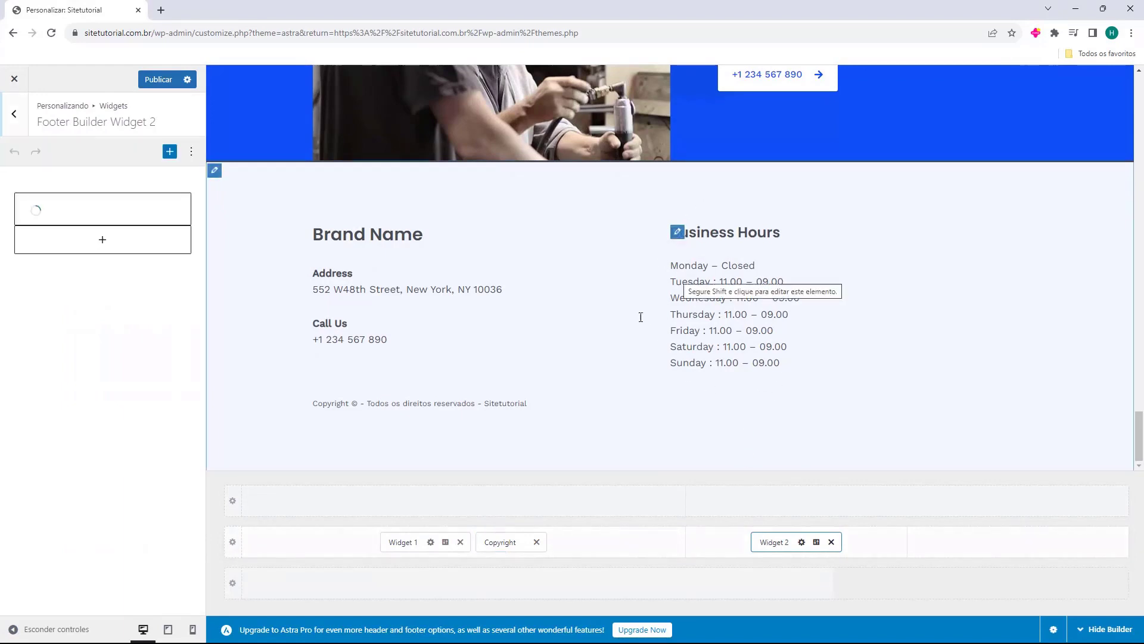
left_click(92, 306)
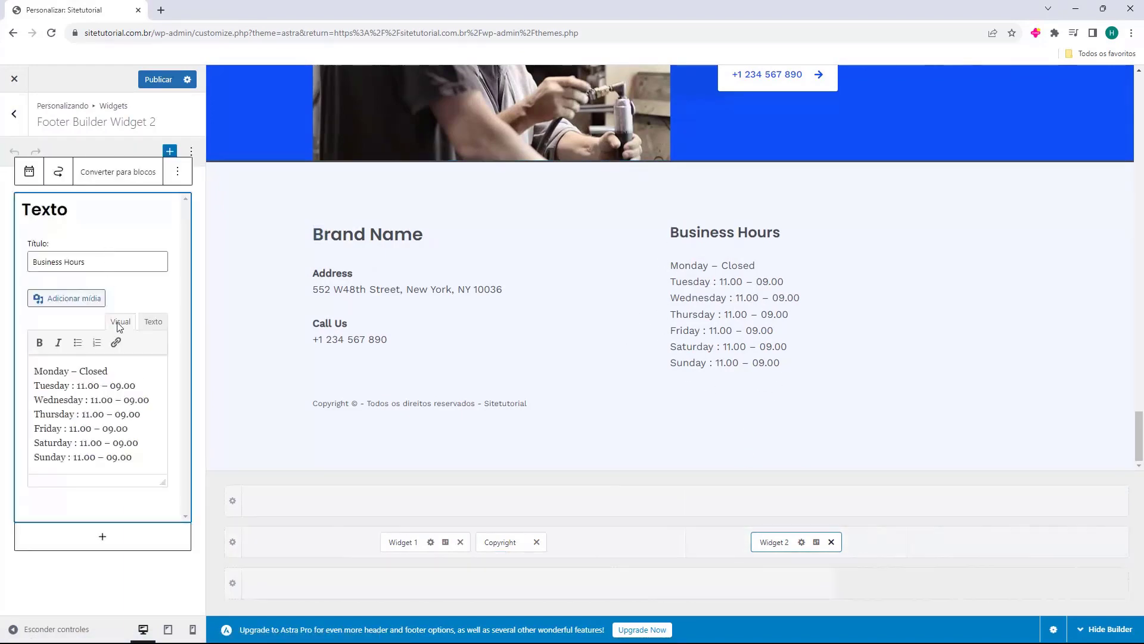
key("Delete")
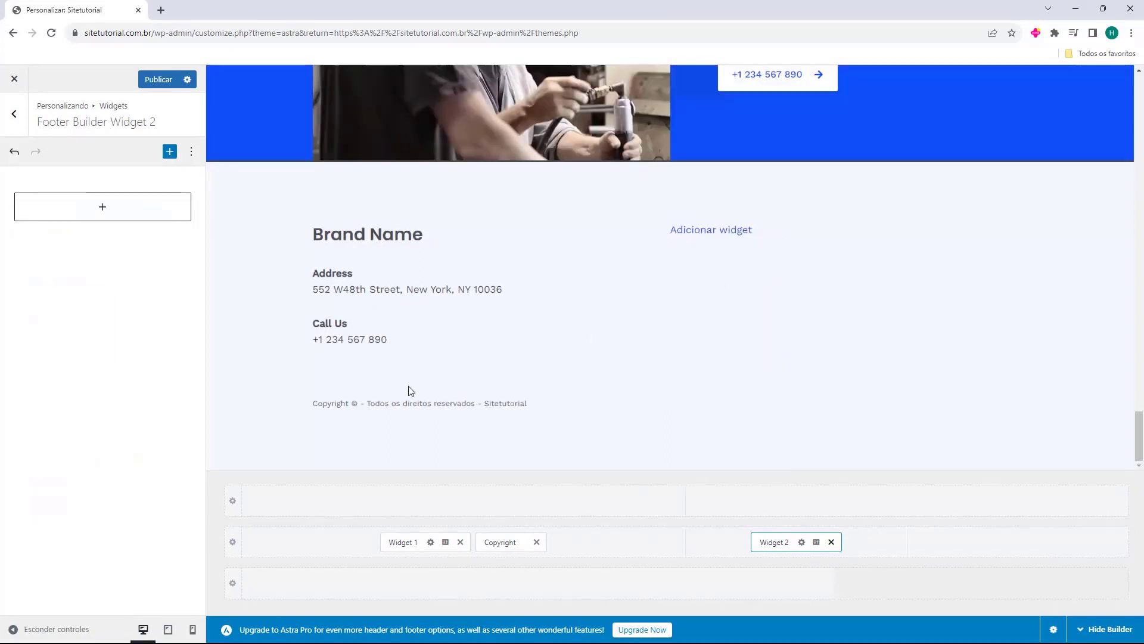
Search the blocks for "menu" and add a Menu block to footer Widget 2
left_click(103, 208)
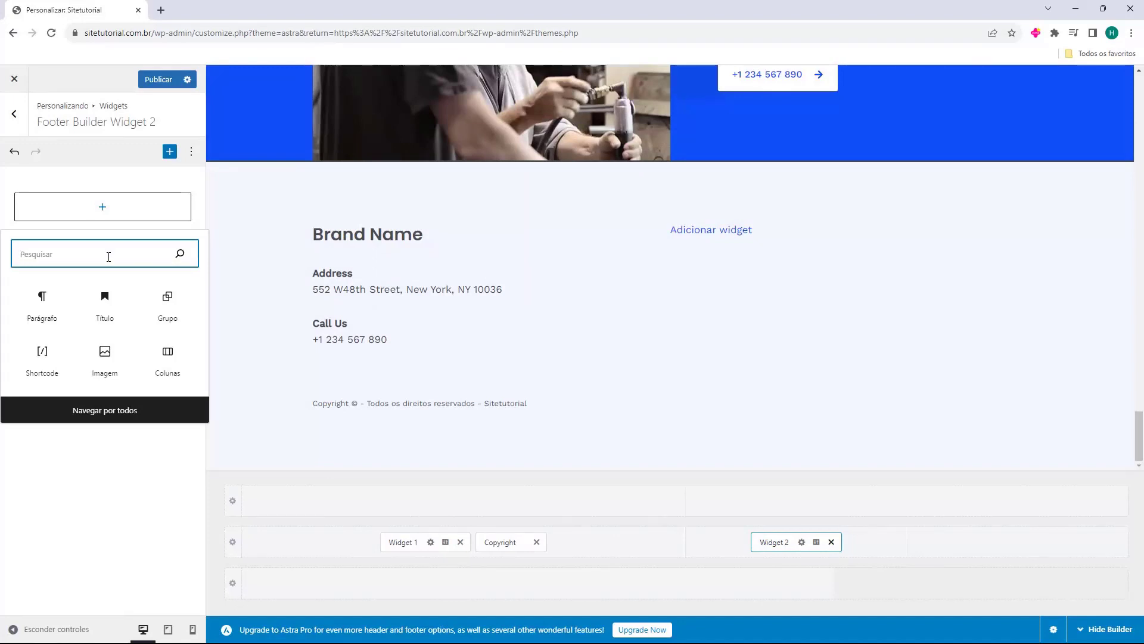
type("menu")
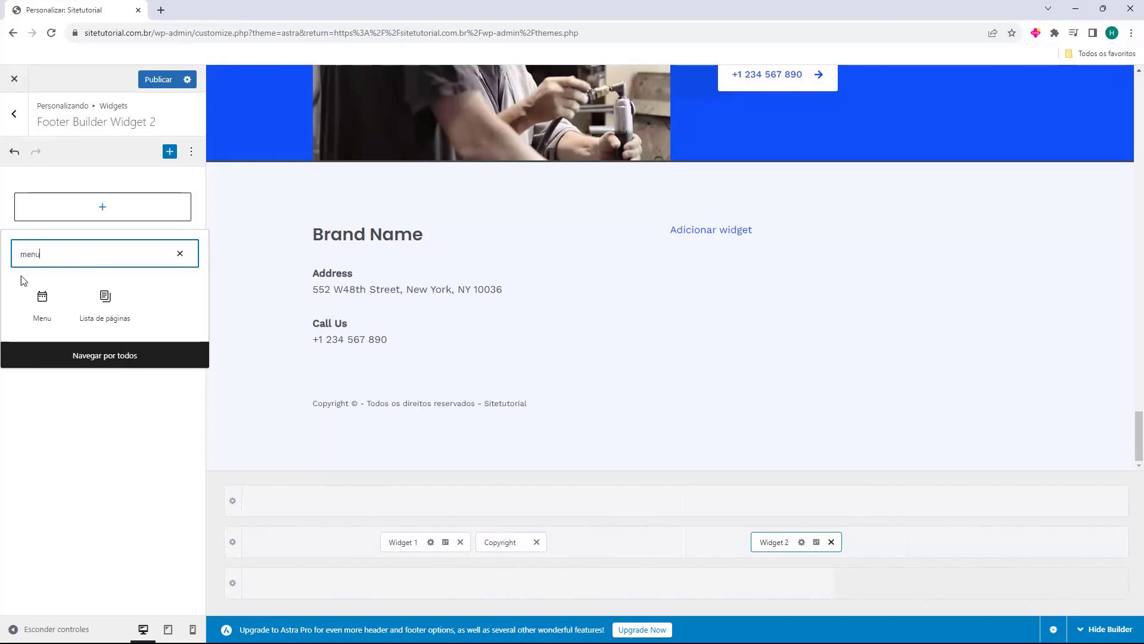
left_click(39, 303)
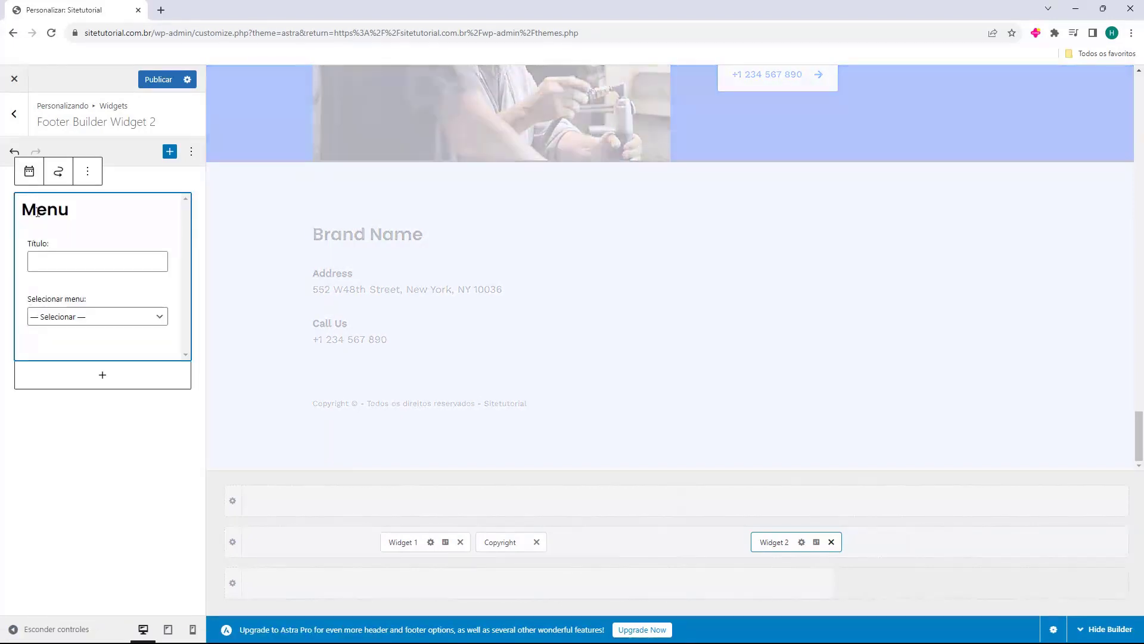
Title the Menu block in footer Widget 2 "Paginas" and assign it the Primary Menu
left_click(35, 261)
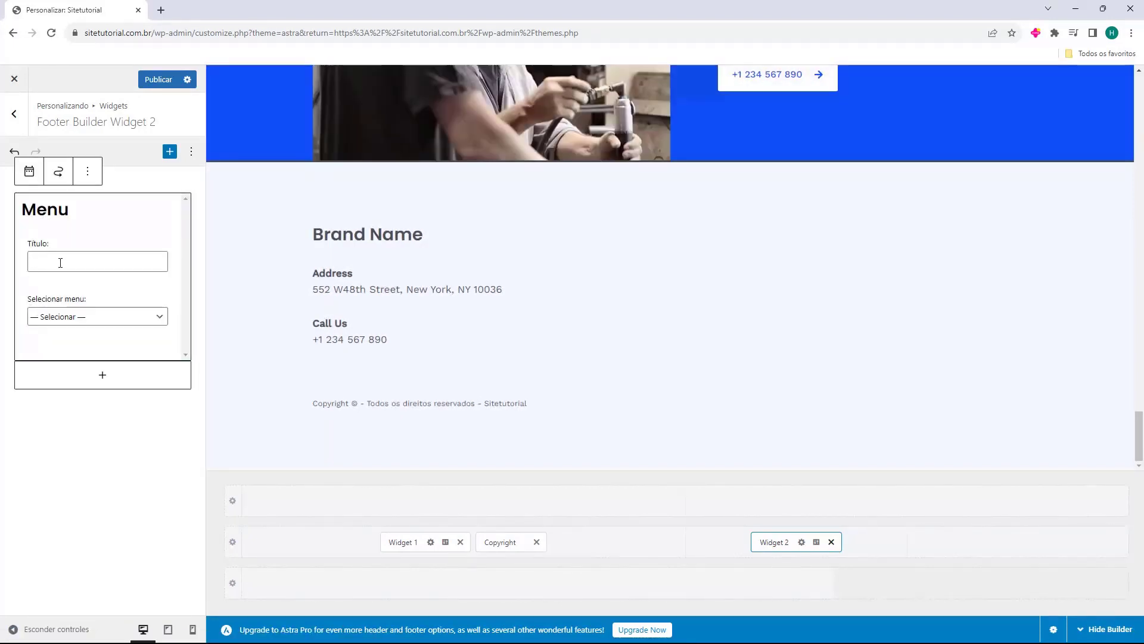
type("Paginas")
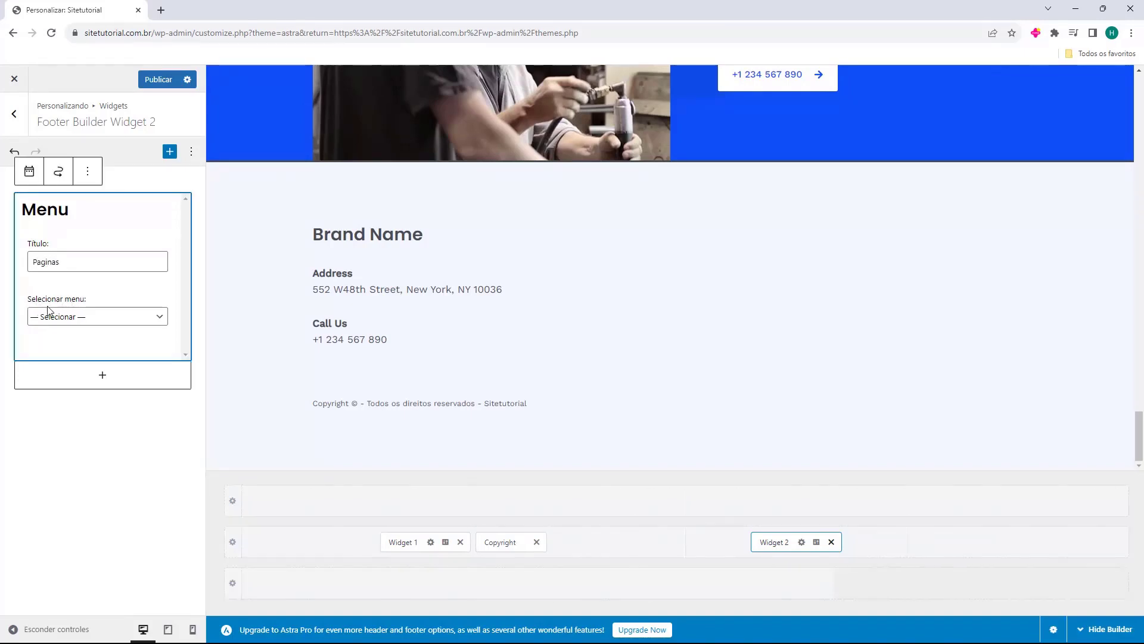
left_click(66, 316)
left_click(70, 338)
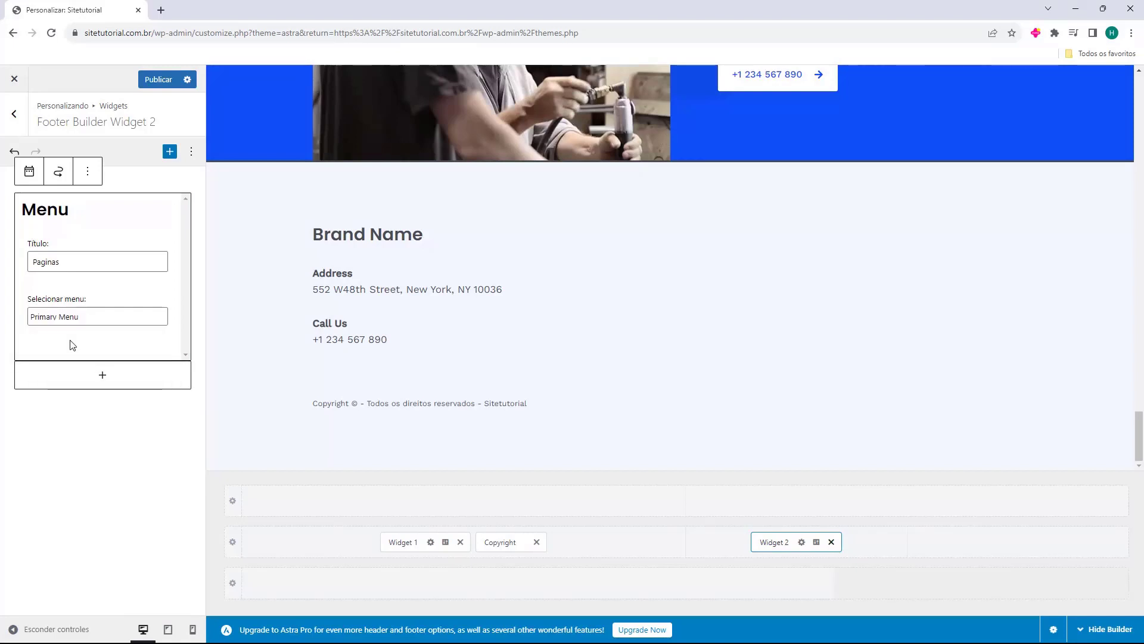
left_click(37, 319)
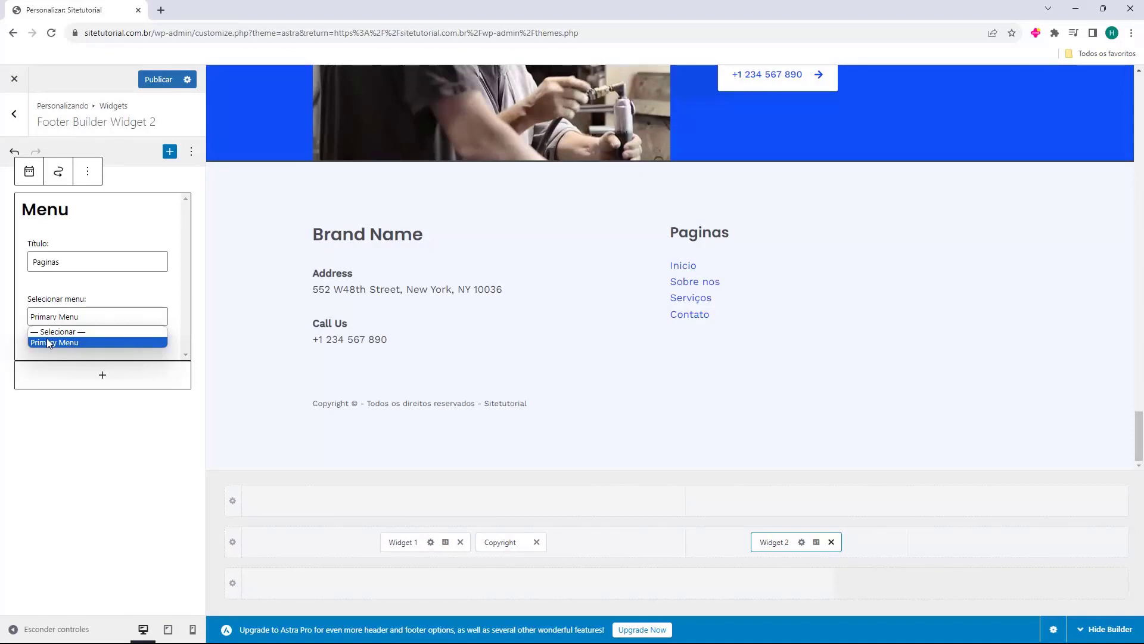
left_click(49, 343)
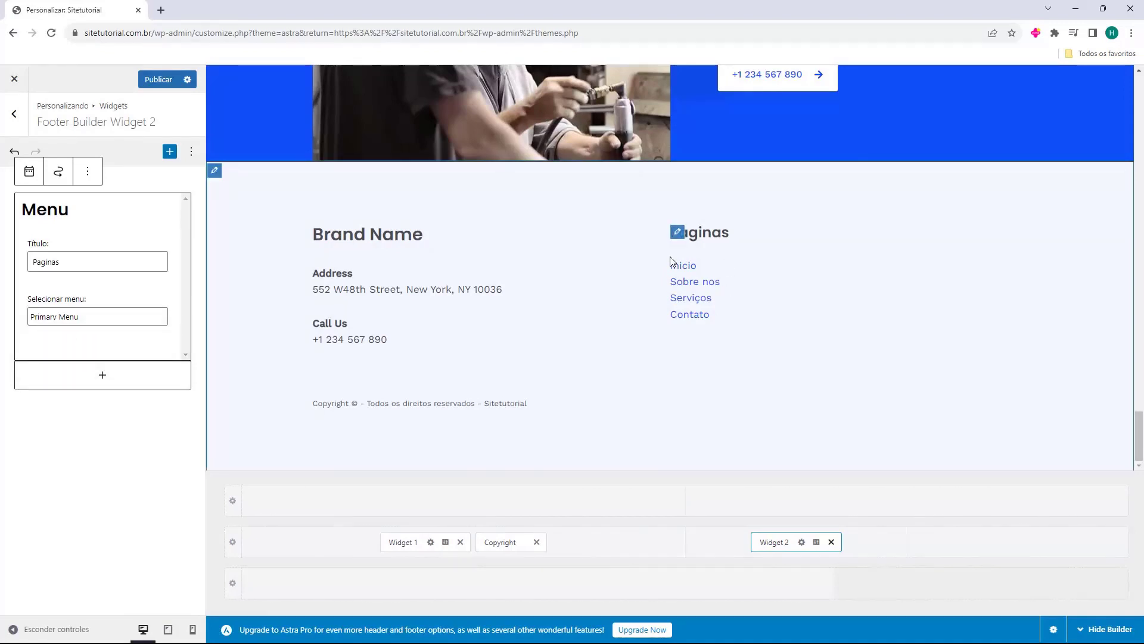
left_click(84, 433)
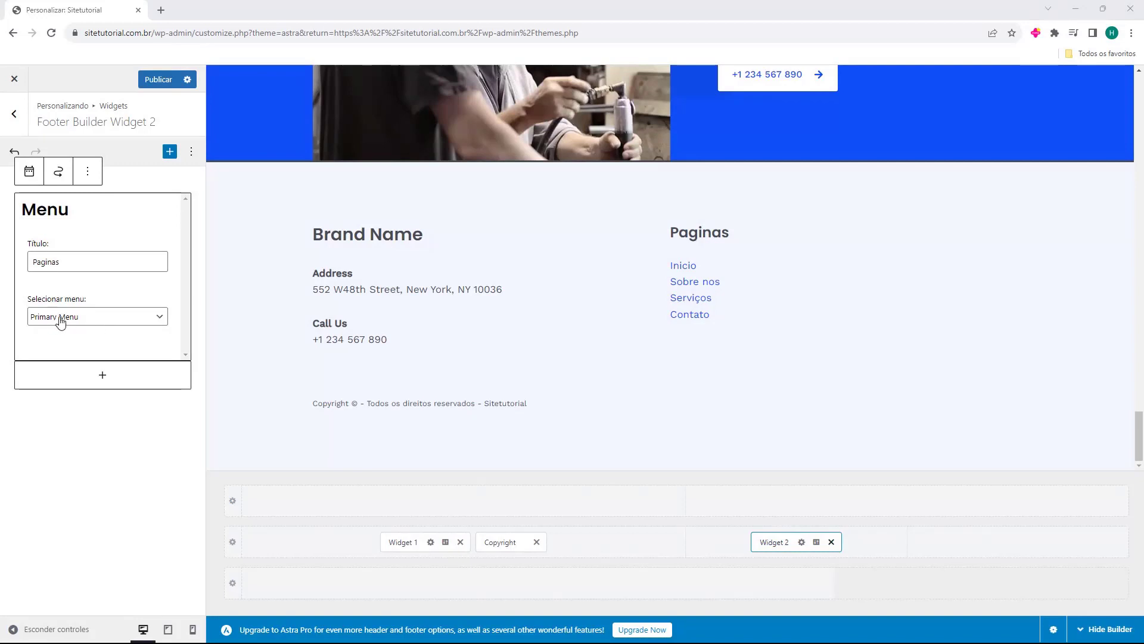
left_click(609, 347)
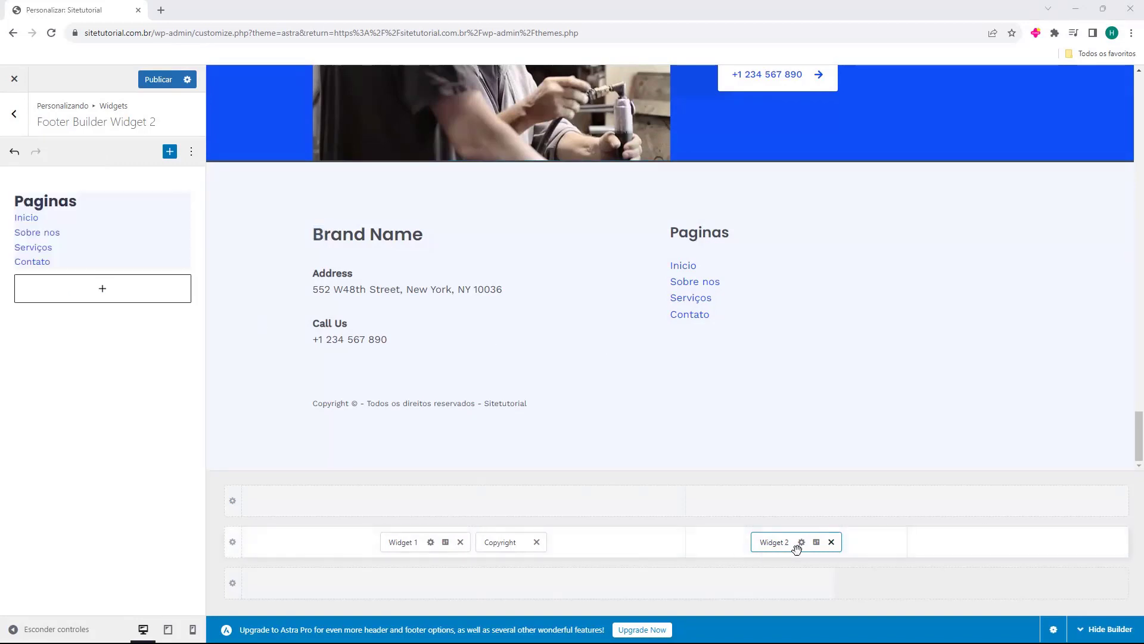
Add an HTML 1 element to the empty last column of the main footer row and delete its embedded map
mouse_move(945, 549)
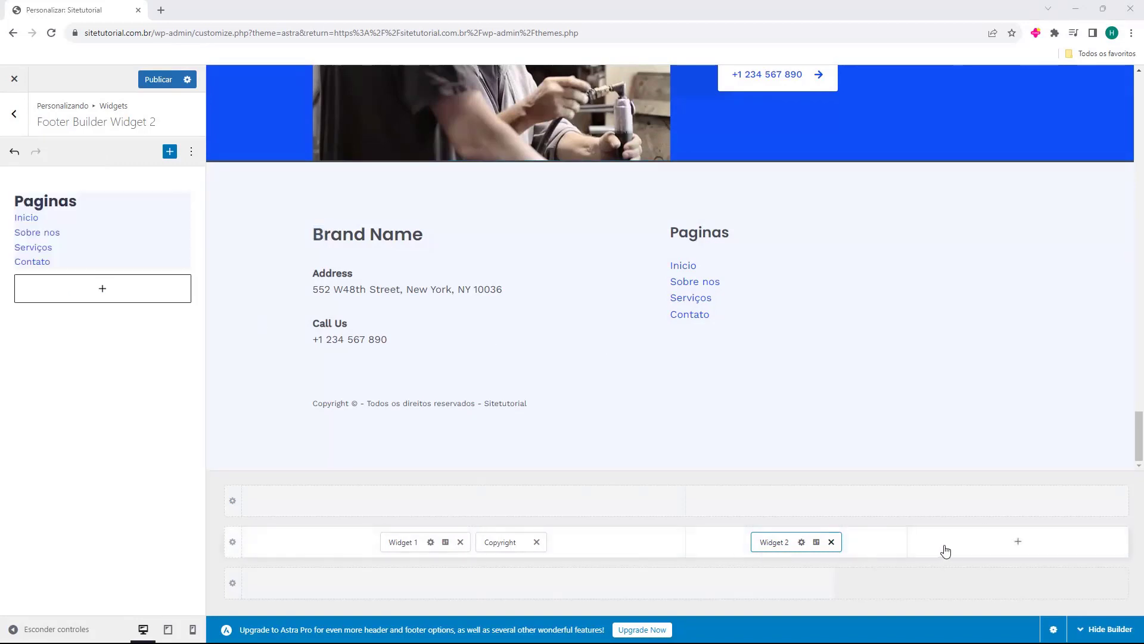
left_click(1017, 542)
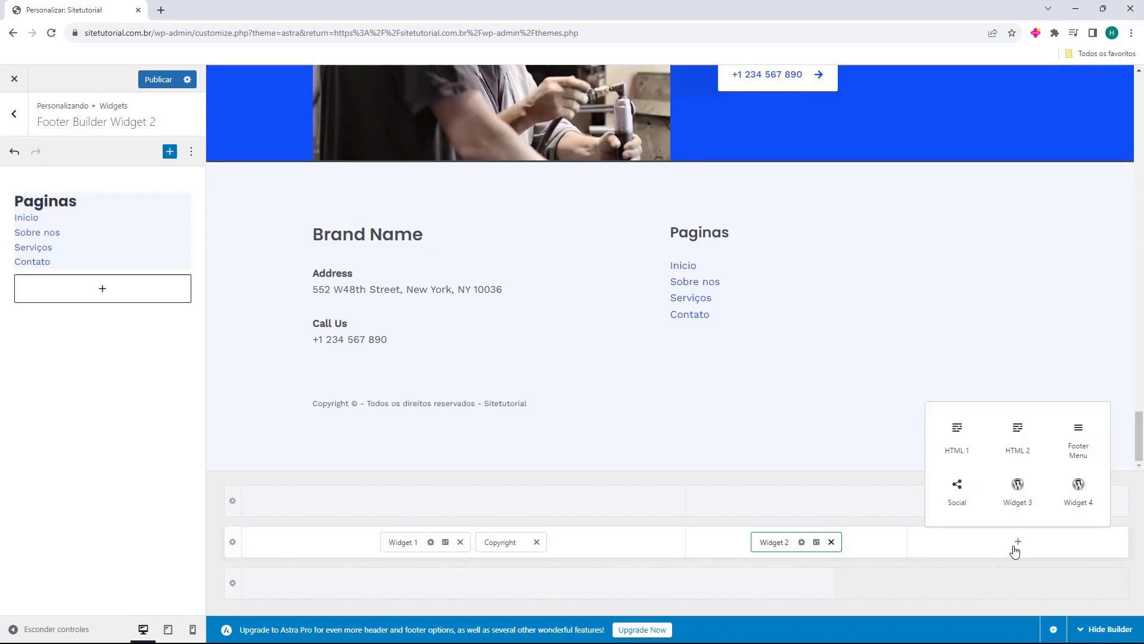
left_click(957, 433)
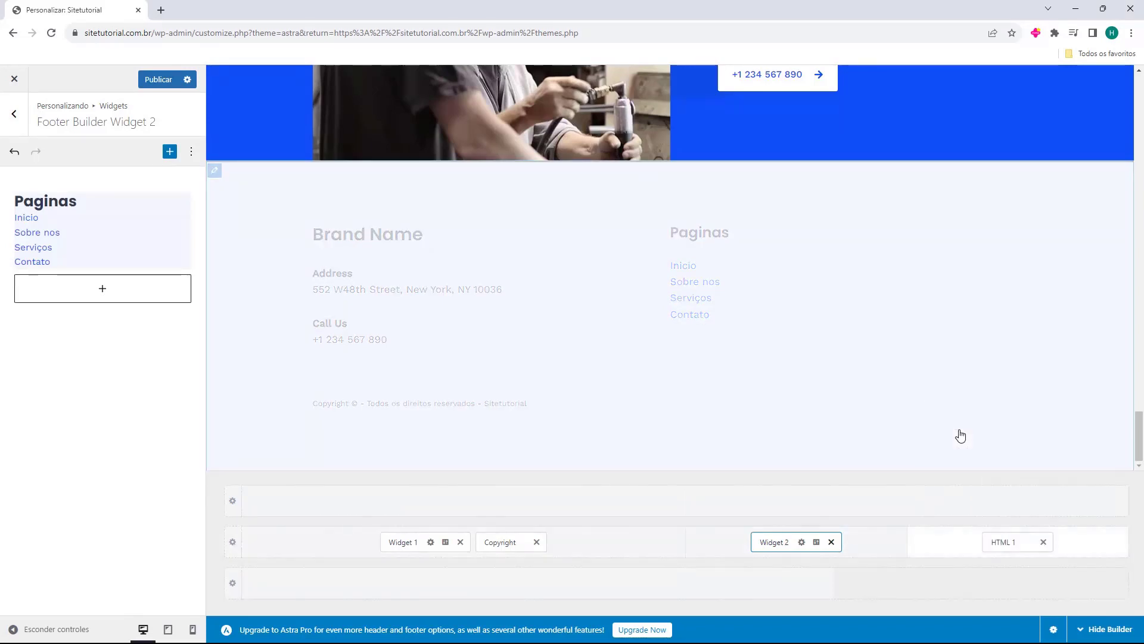
left_click(1002, 542)
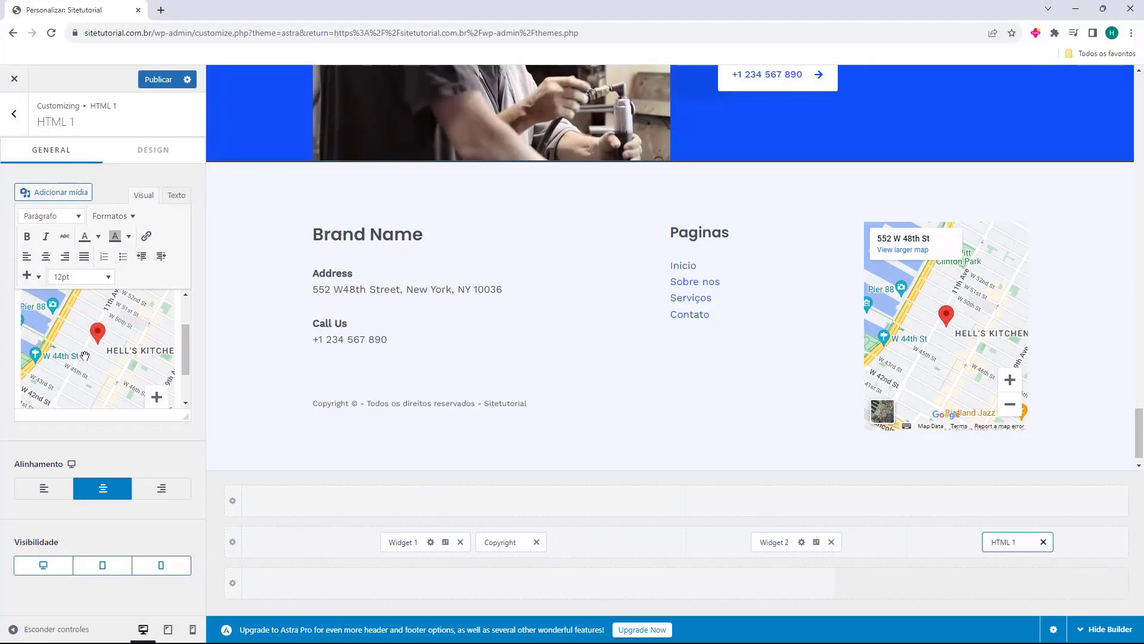
scroll(85, 363, "down", 2)
left_click(109, 401)
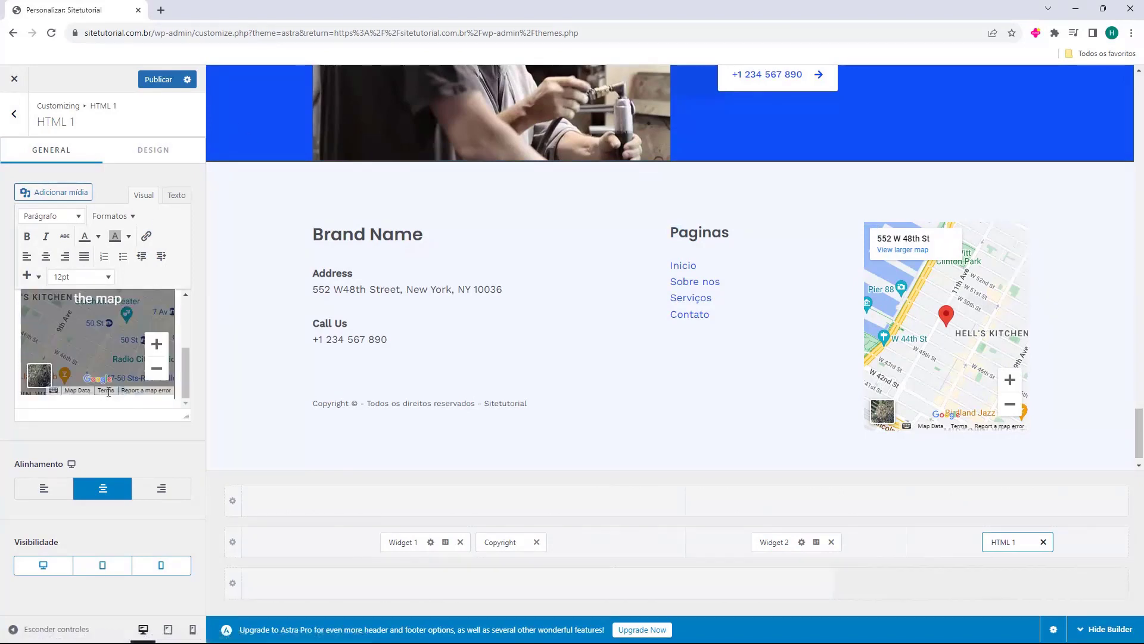
key("BackSpace")
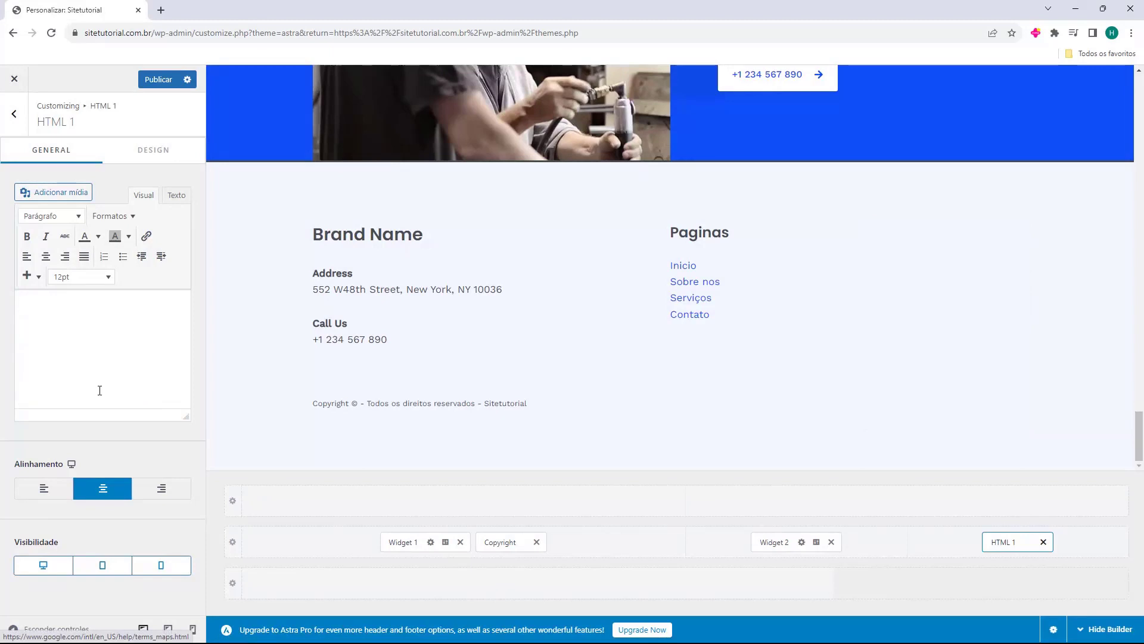
Paste the "Contatos:" text with the WhatsApp number and contact e-mail into HTML 1 and align the element left
left_click(100, 390)
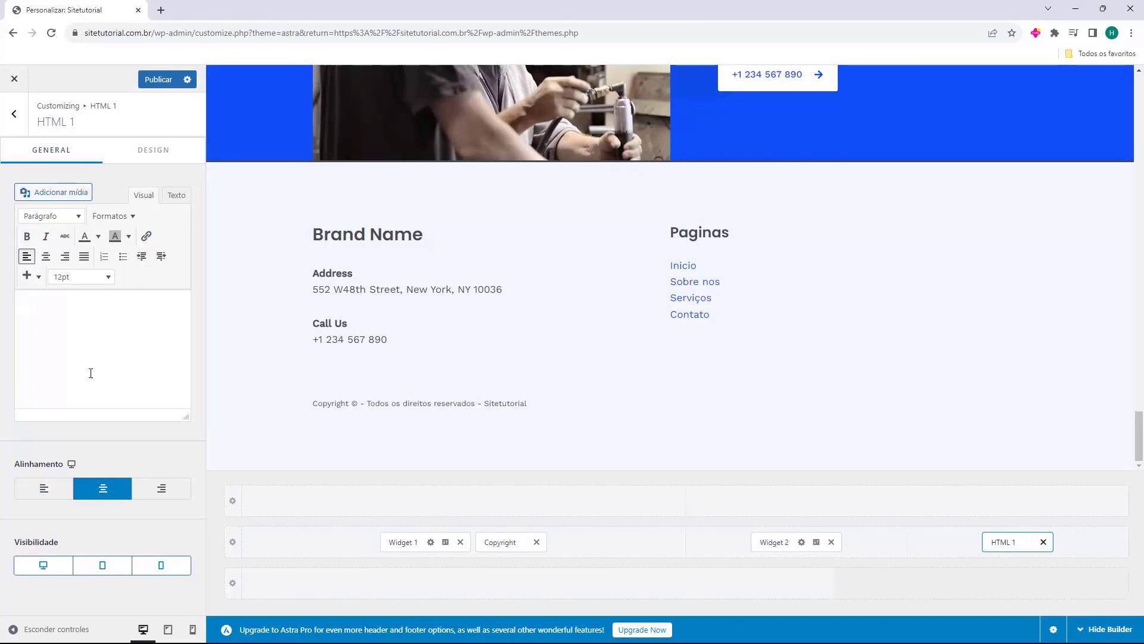
key("ctrl+v")
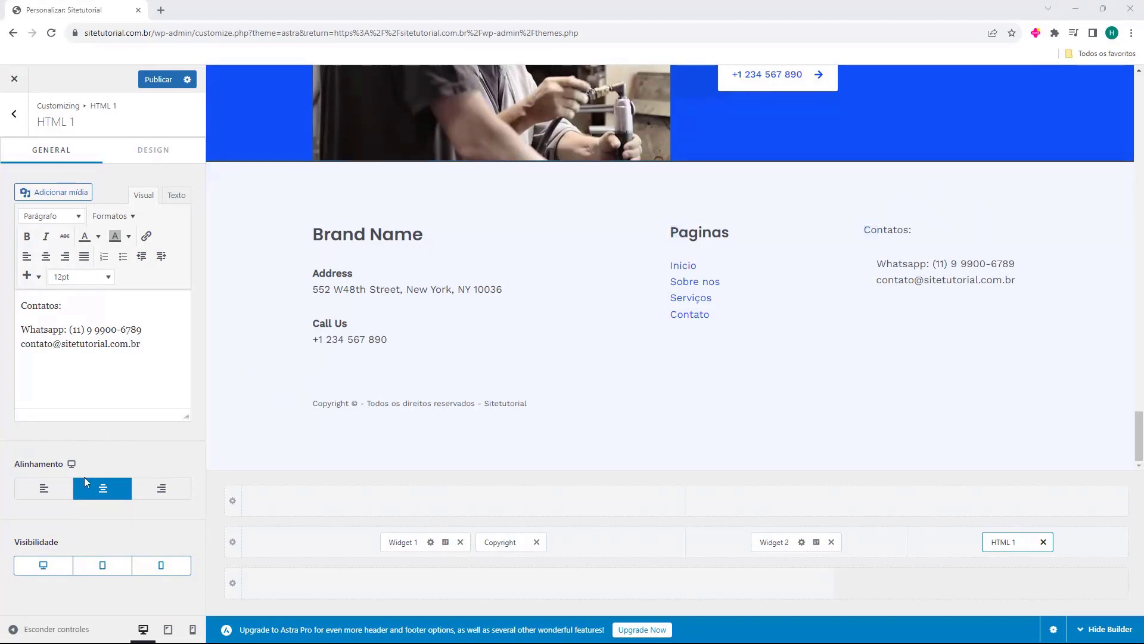
left_click(44, 494)
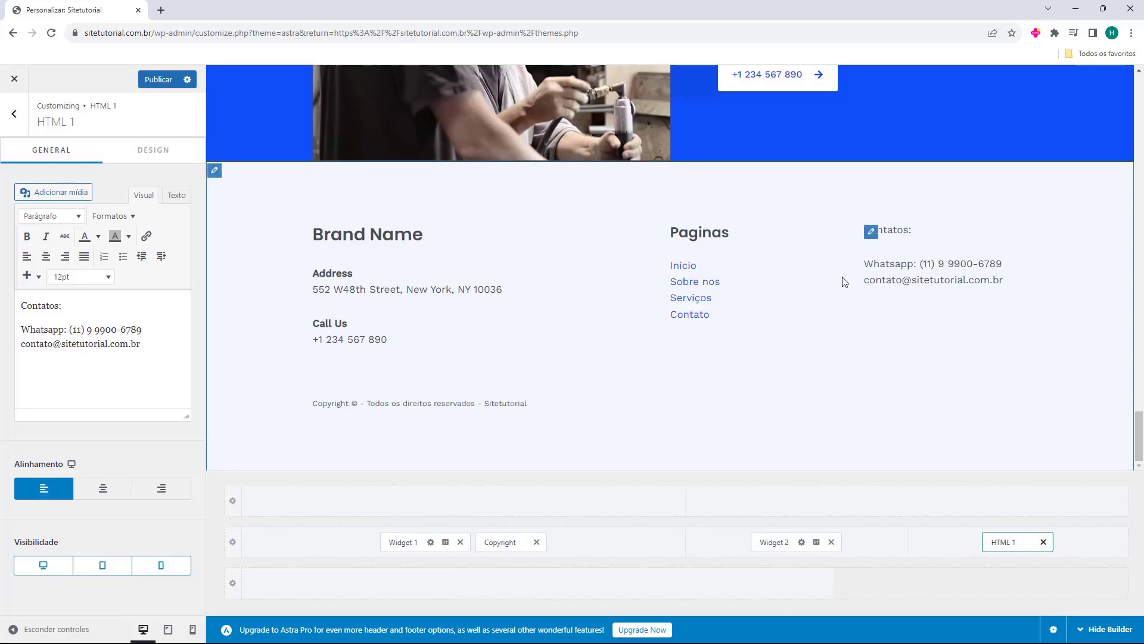
Format the "Contatos:" heading as 24pt bold and make the "Whatsapp:" label bold
left_click(68, 308)
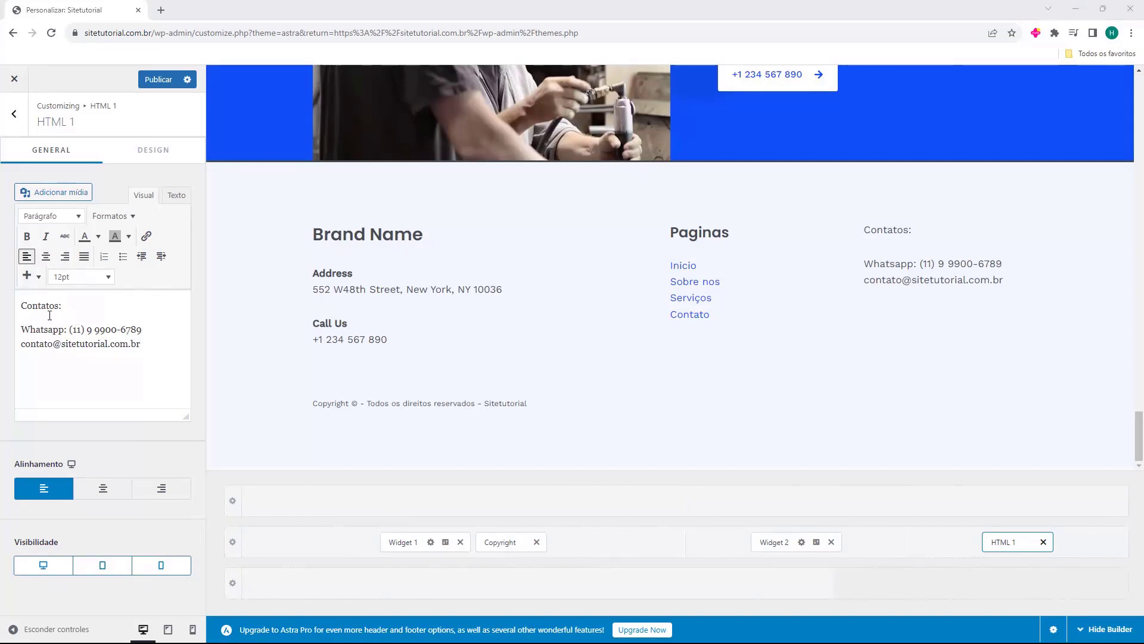
left_click_drag(63, 306, 20, 307)
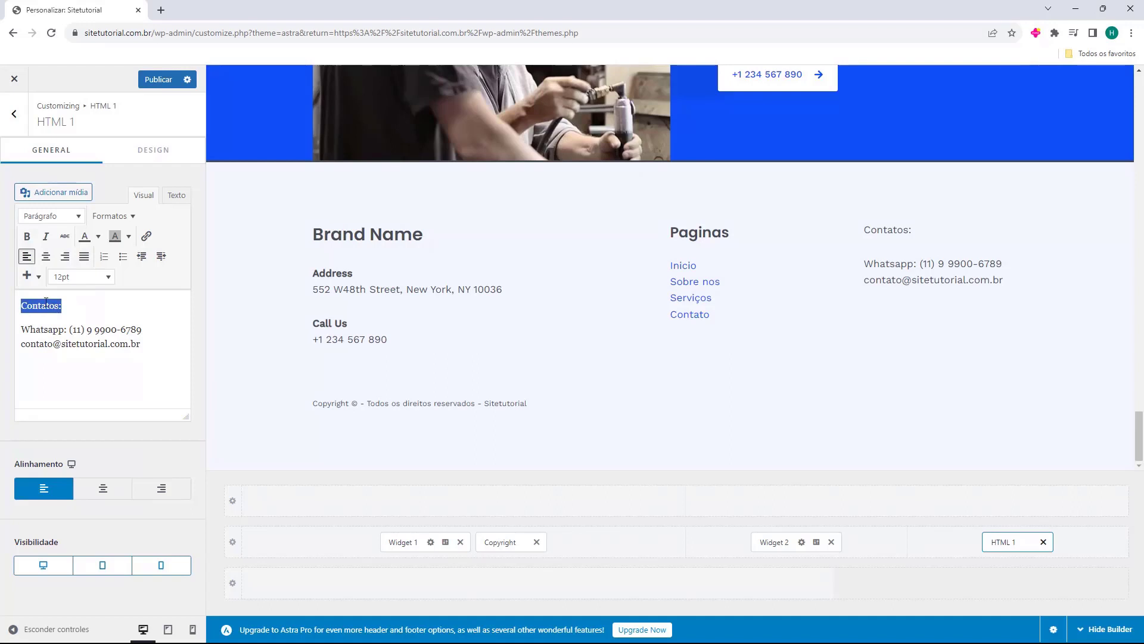
left_click(77, 276)
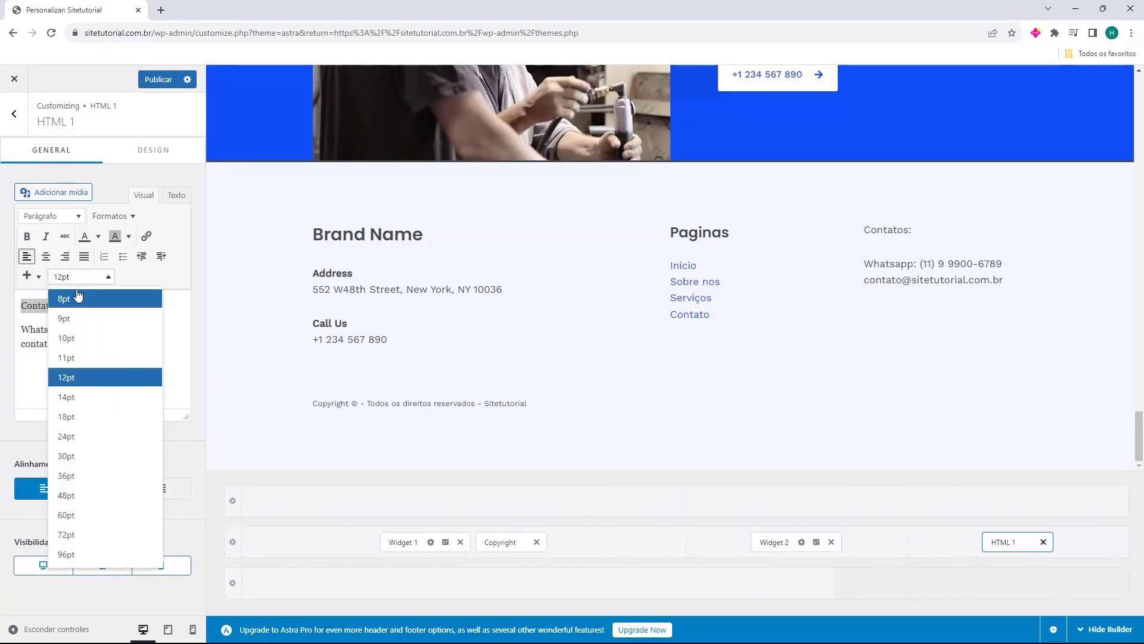
left_click(186, 311)
left_click_drag(79, 304, 25, 304)
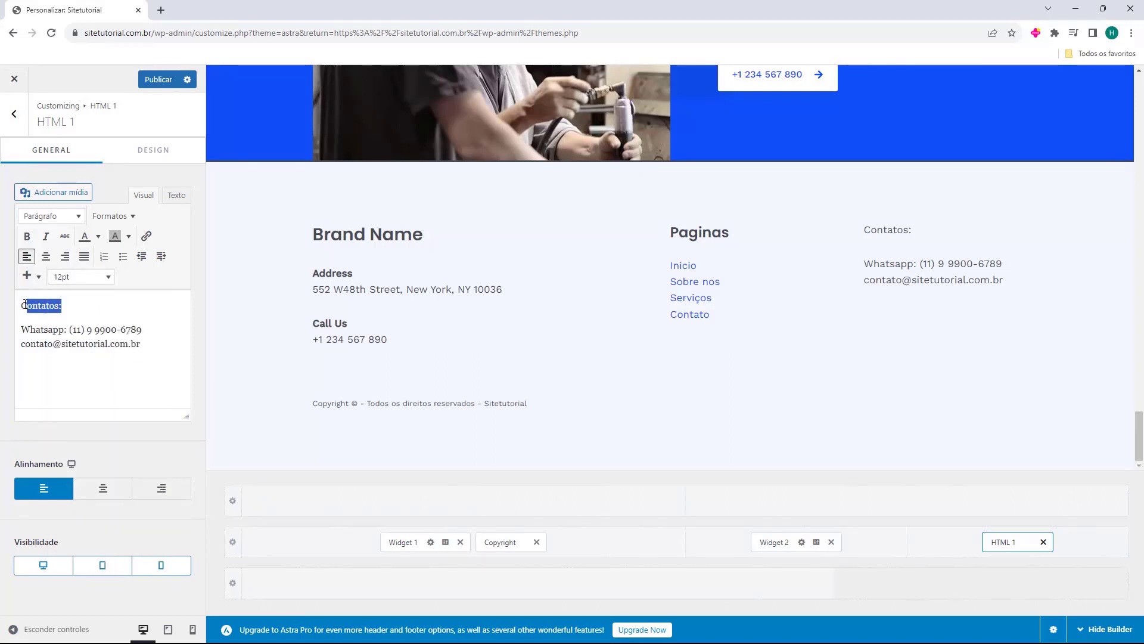
left_click(76, 279)
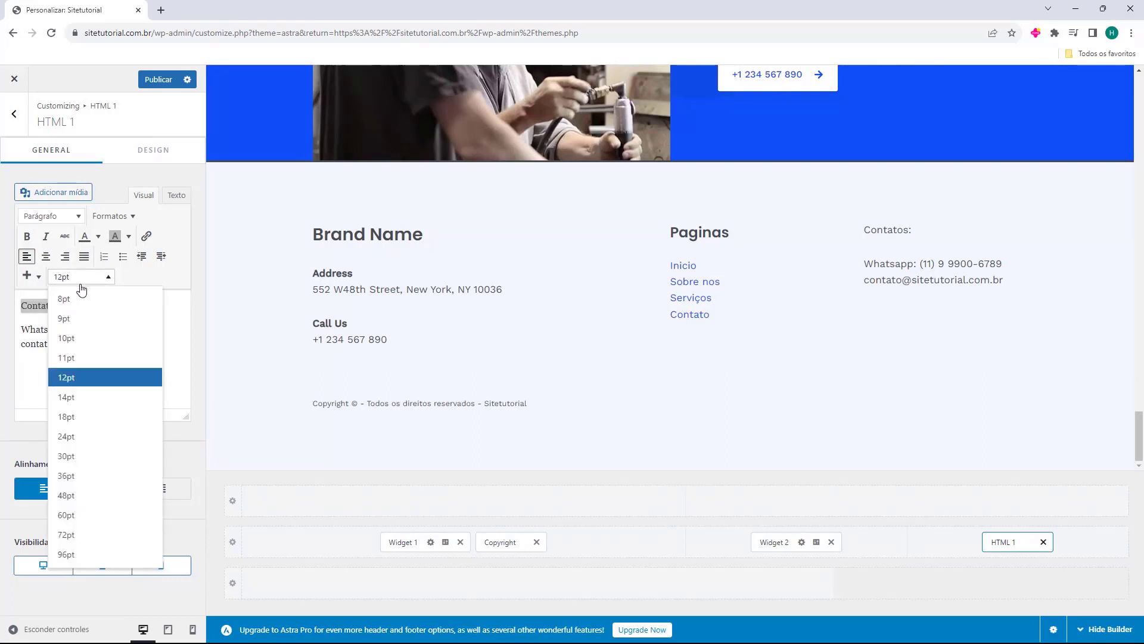
left_click(99, 397)
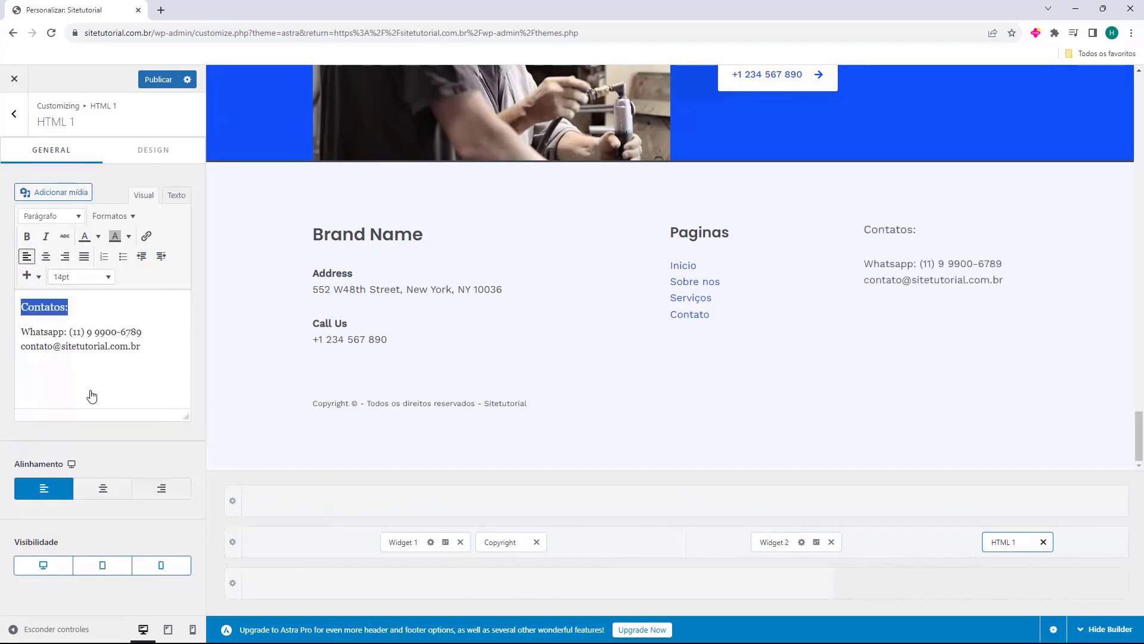
left_click(88, 279)
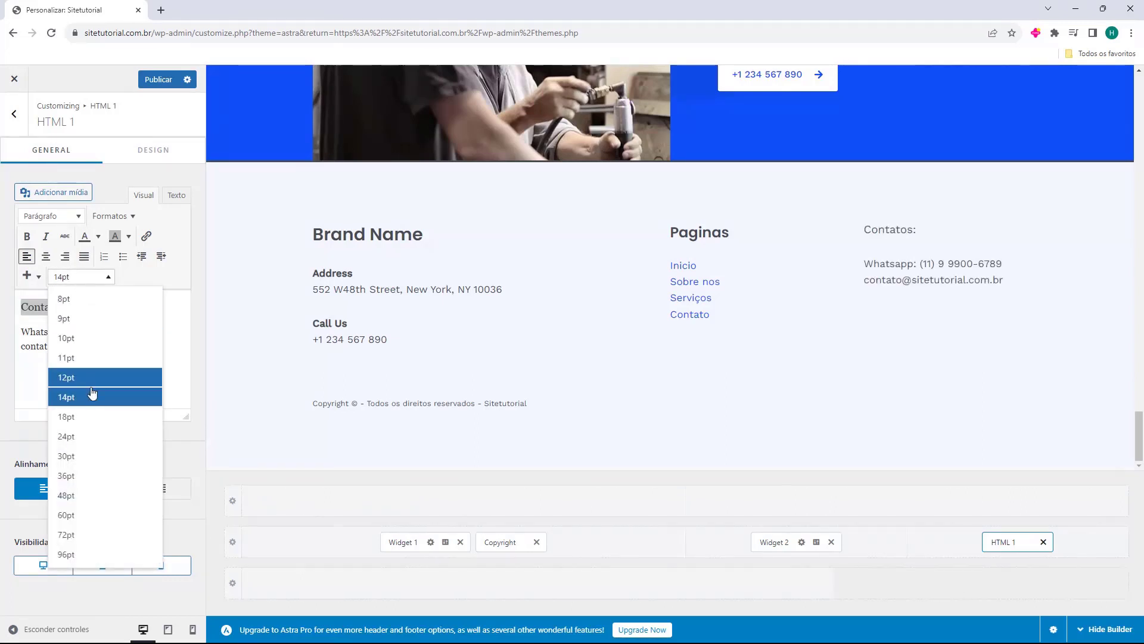
left_click(92, 441)
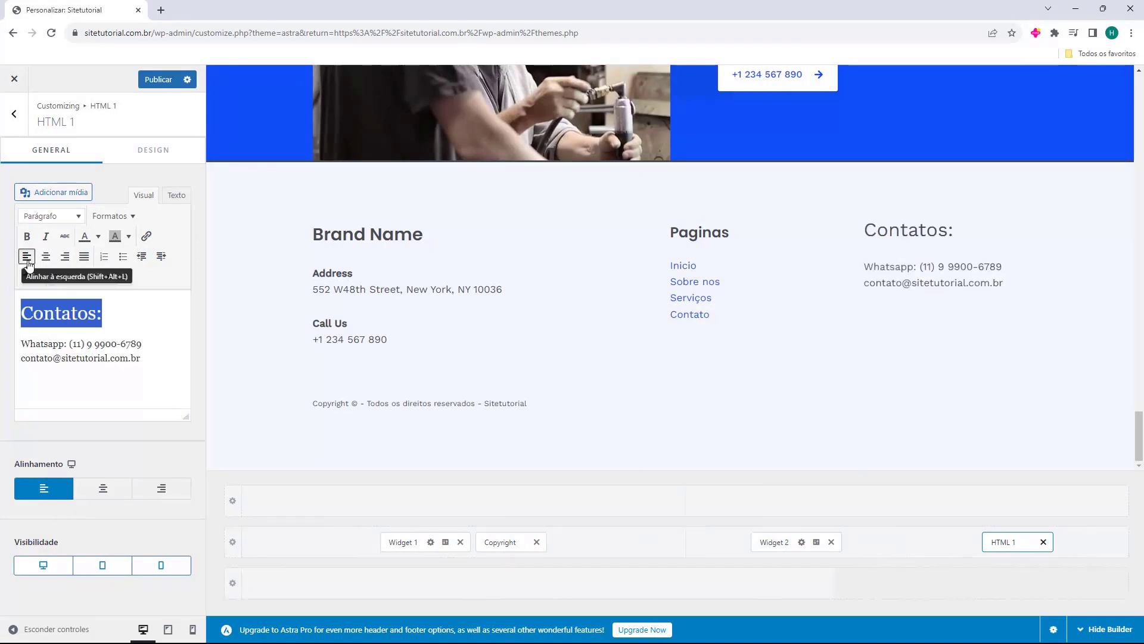
left_click(27, 237)
left_click_drag(66, 344, 21, 344)
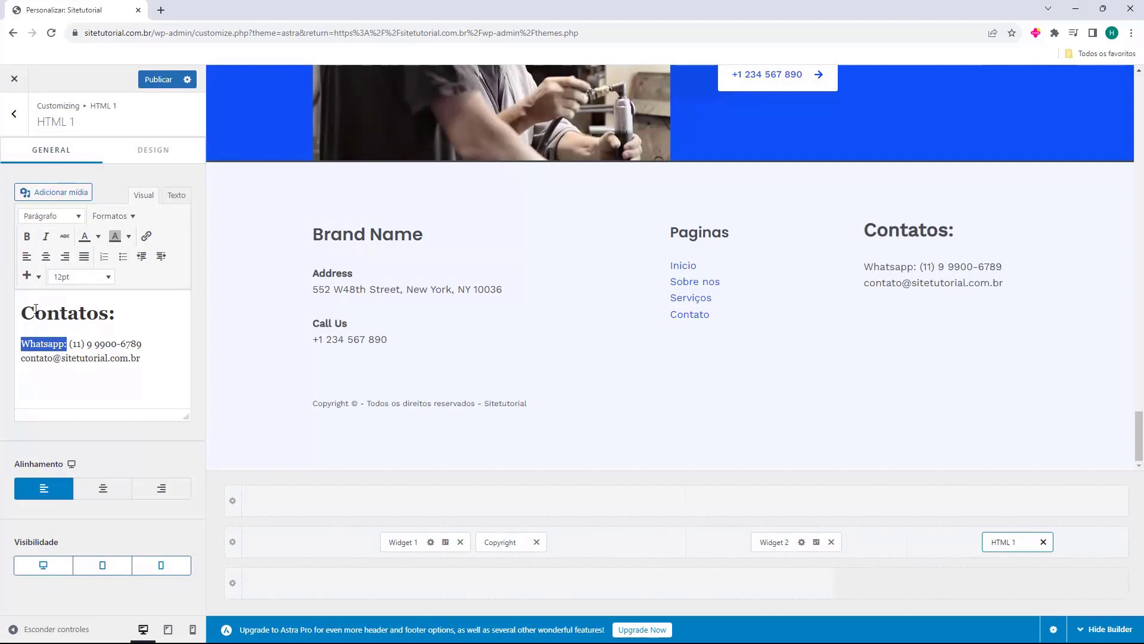
left_click(27, 237)
Below the contact e-mail, add the lines "Horário de Atendimento", "Segunda à Sabado: 8:00 às 18:00" and "Domingo: 8:00 às 12:00"
left_click(154, 367)
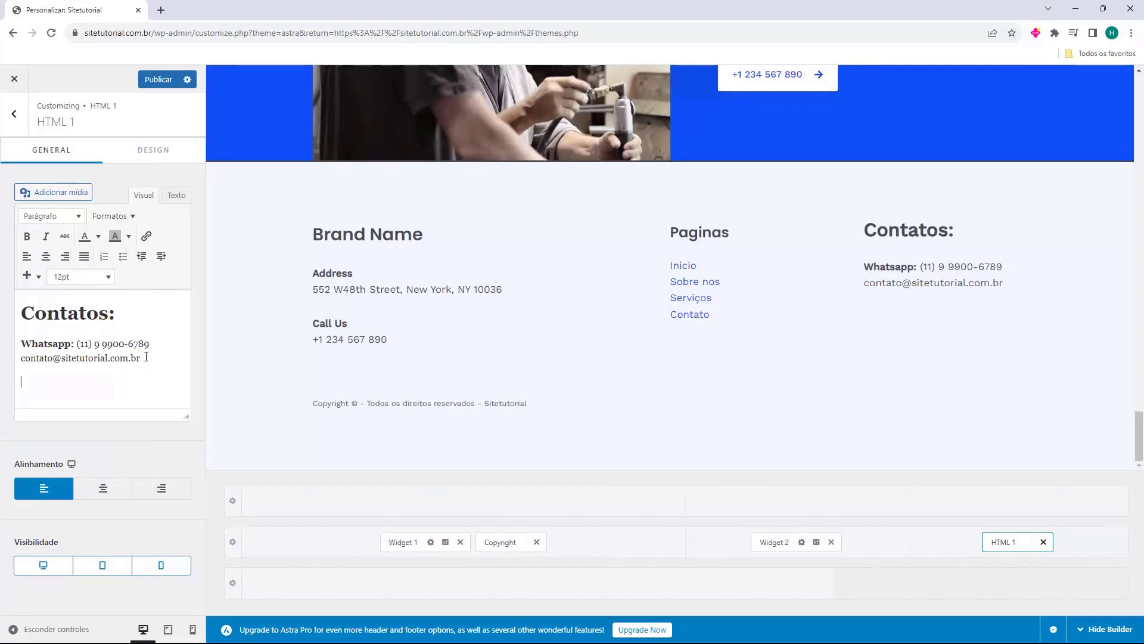
key("Return")
type("Horário de Atendimento Segunda à Sabado: 8:00 às 18:00 Domingo: 08:00 às 12:00")
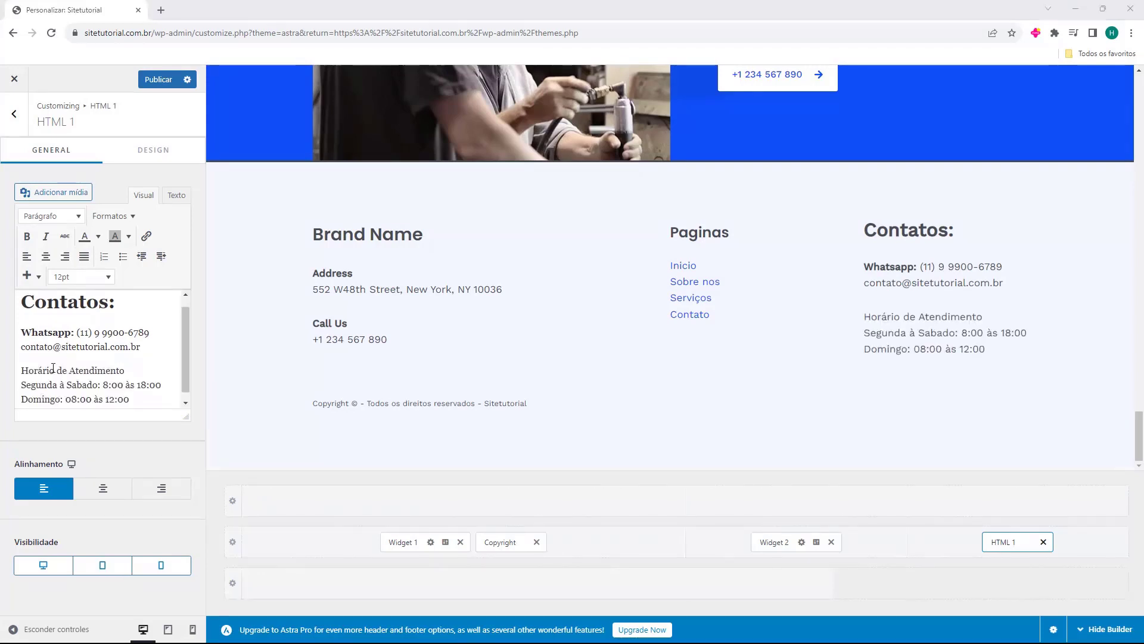
left_click(74, 400)
key("BackSpace")
Make "Horário de Atendimento", "Segunda à Sabado:" and "Domingo:" bold in the HTML 1 text
left_click_drag(21, 371, 123, 374)
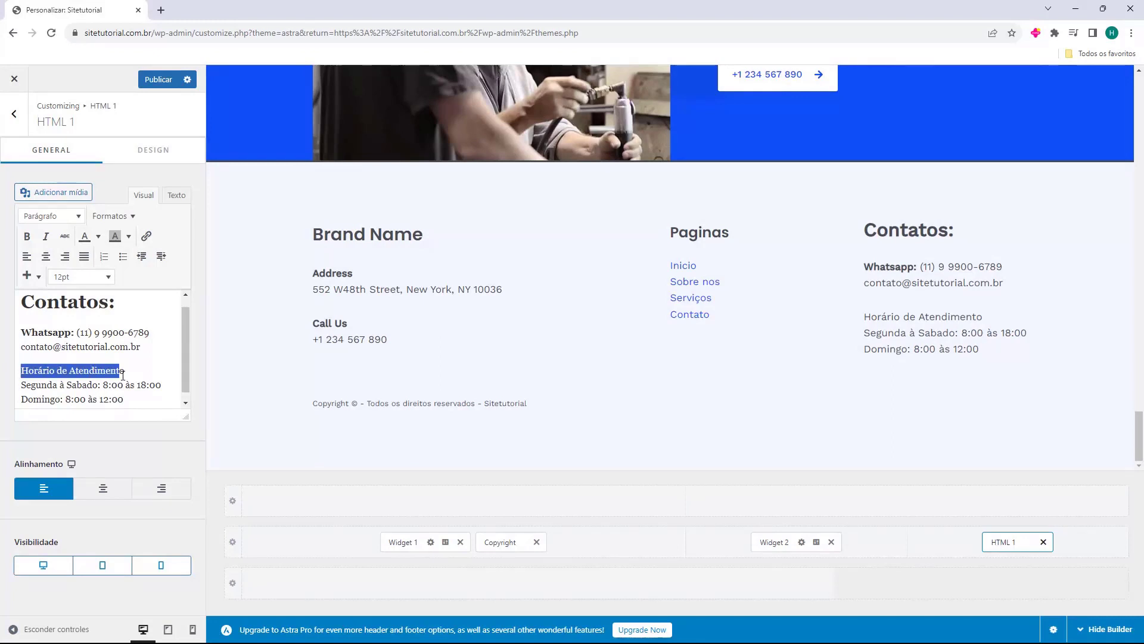
left_click(33, 240)
left_click_drag(101, 384, 23, 400)
left_click(27, 236)
key("ctrl+b")
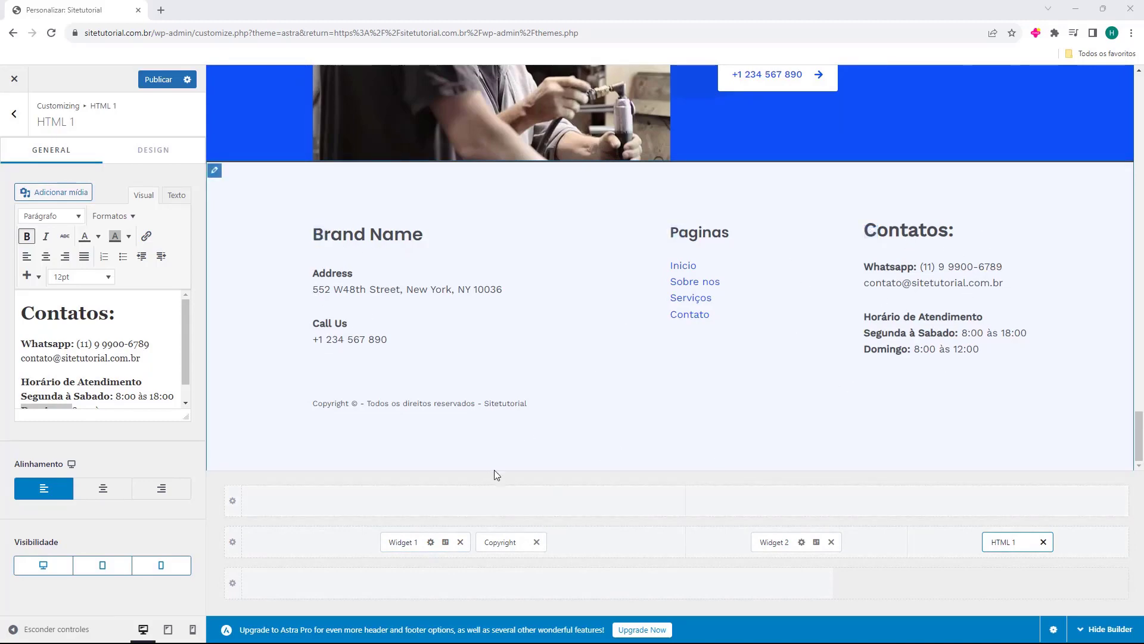
Review the title, address and phone fields of the text block in footer Widget 1, leaving it unedited
left_click(403, 542)
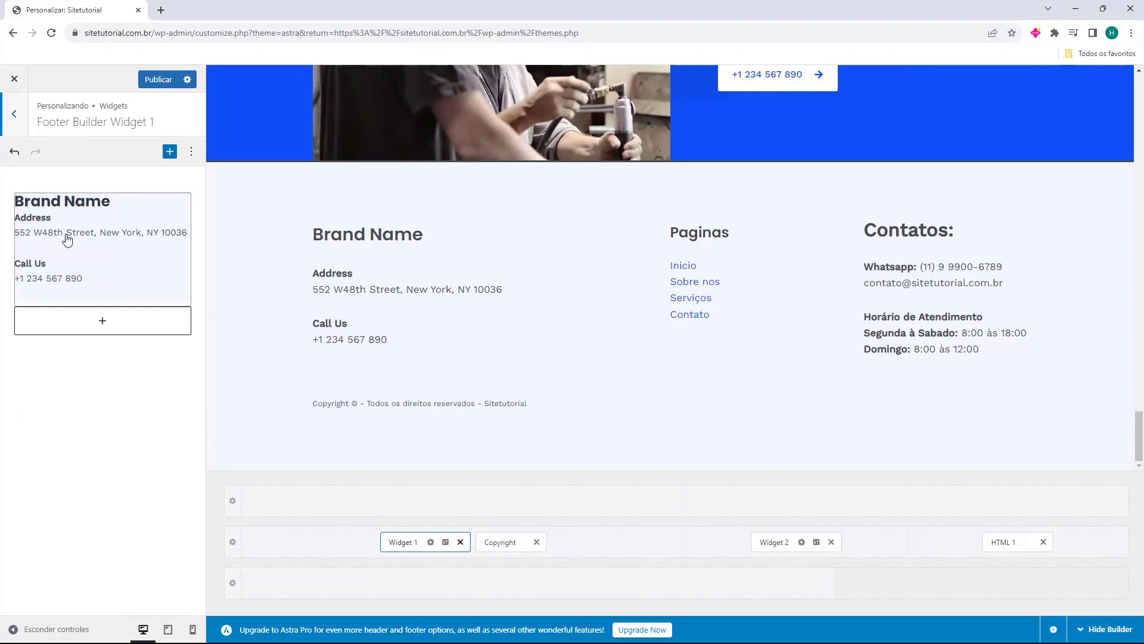
left_click(42, 271)
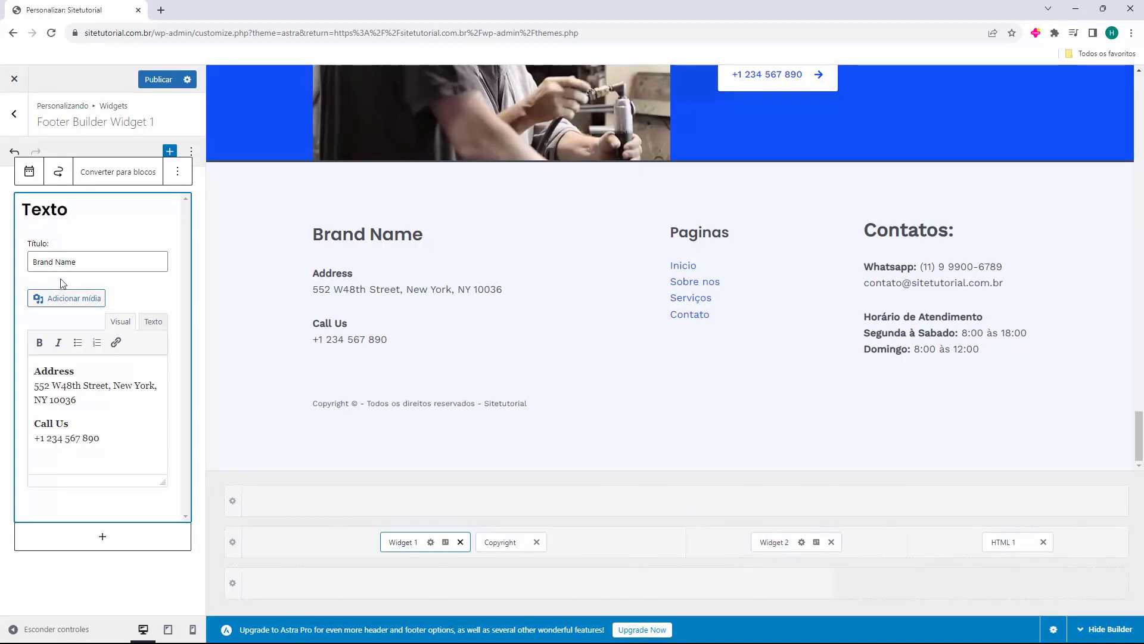
left_click_drag(32, 261, 99, 448)
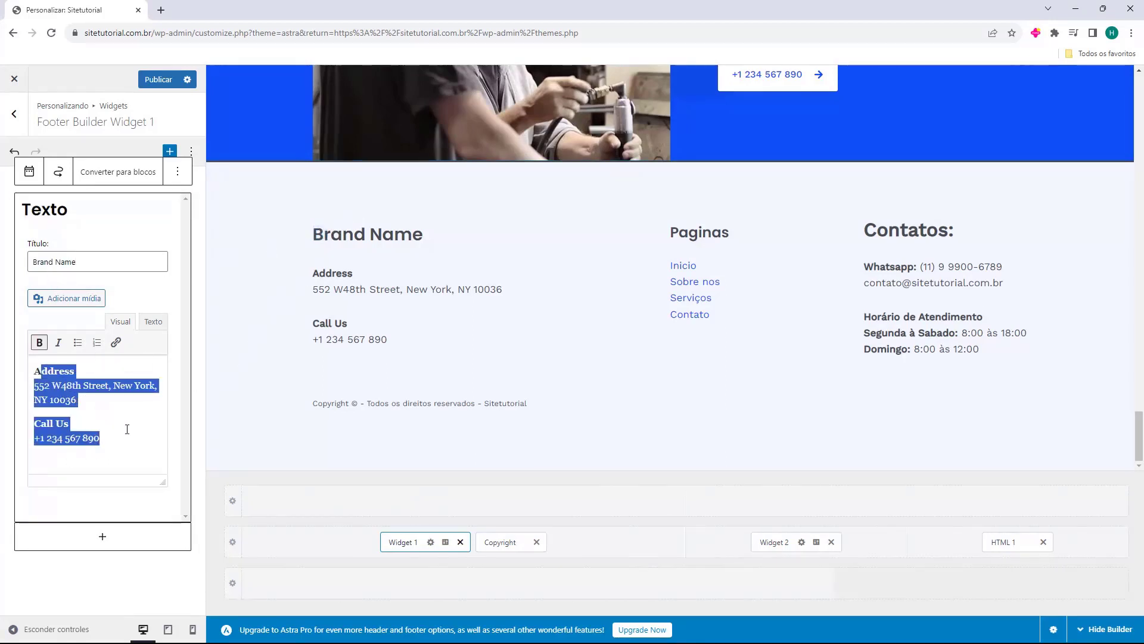
left_click(44, 213)
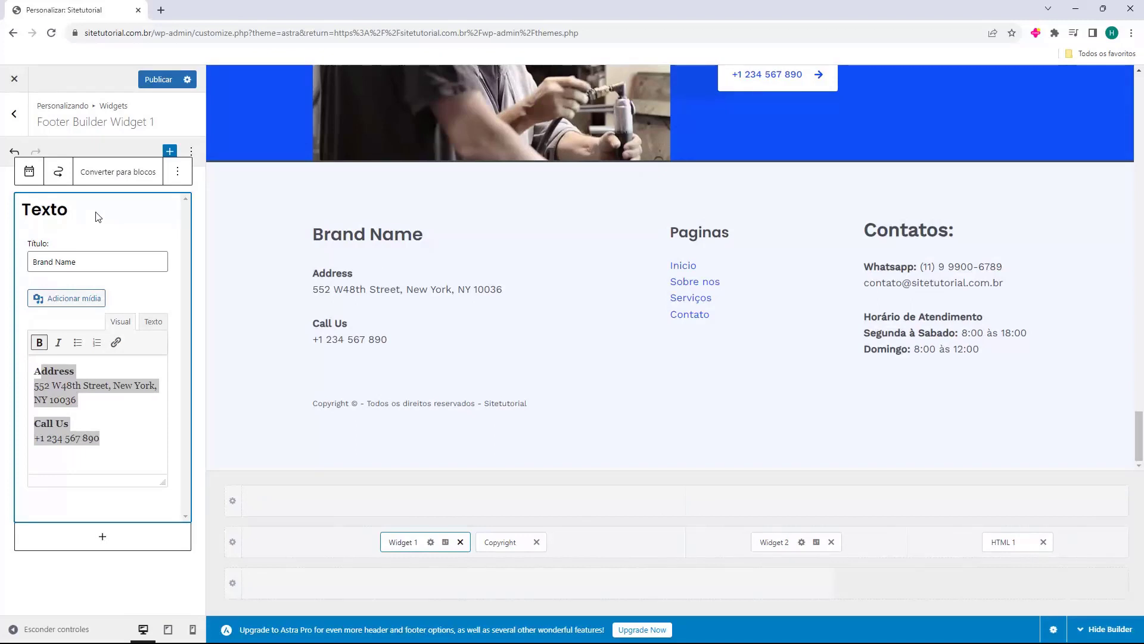
left_click(78, 408)
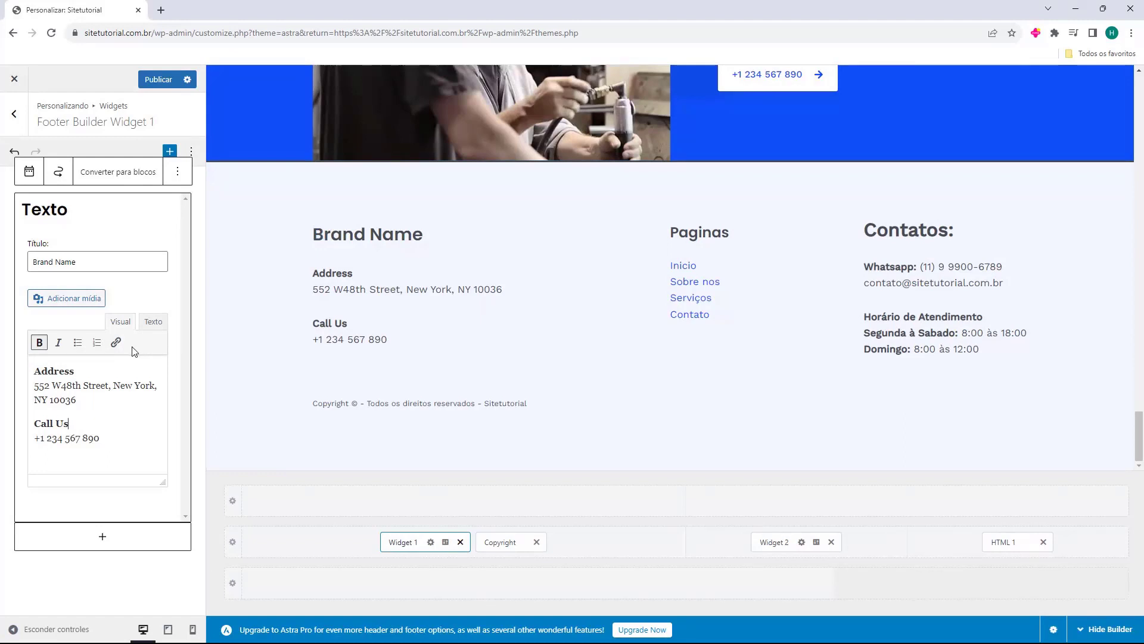
left_click(195, 295)
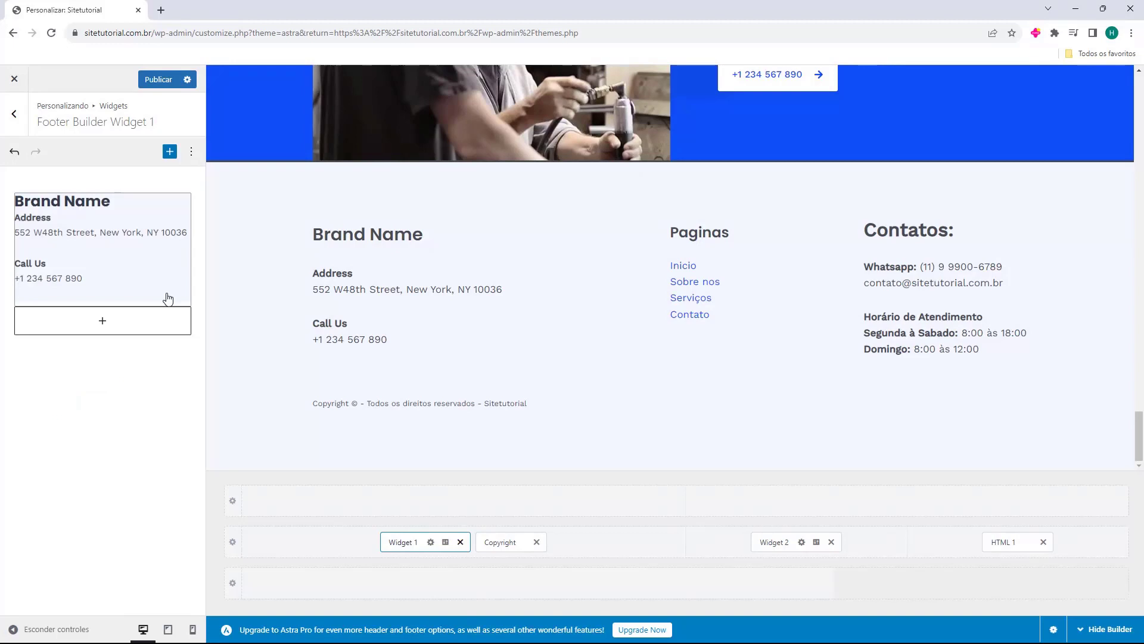
left_click(98, 322)
type("te")
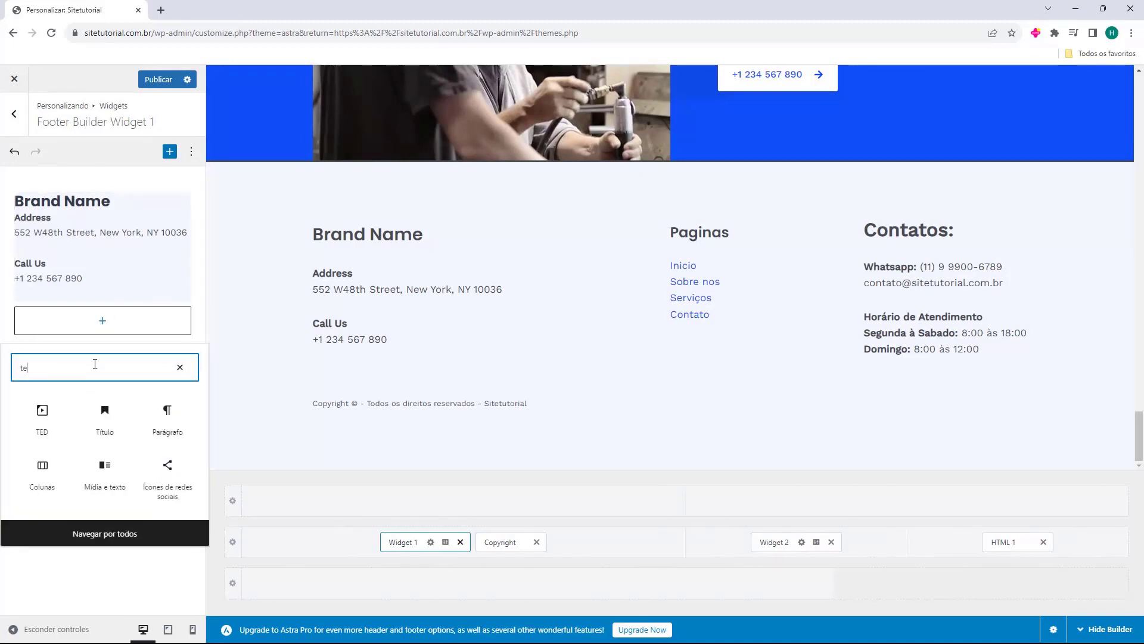
type("xto")
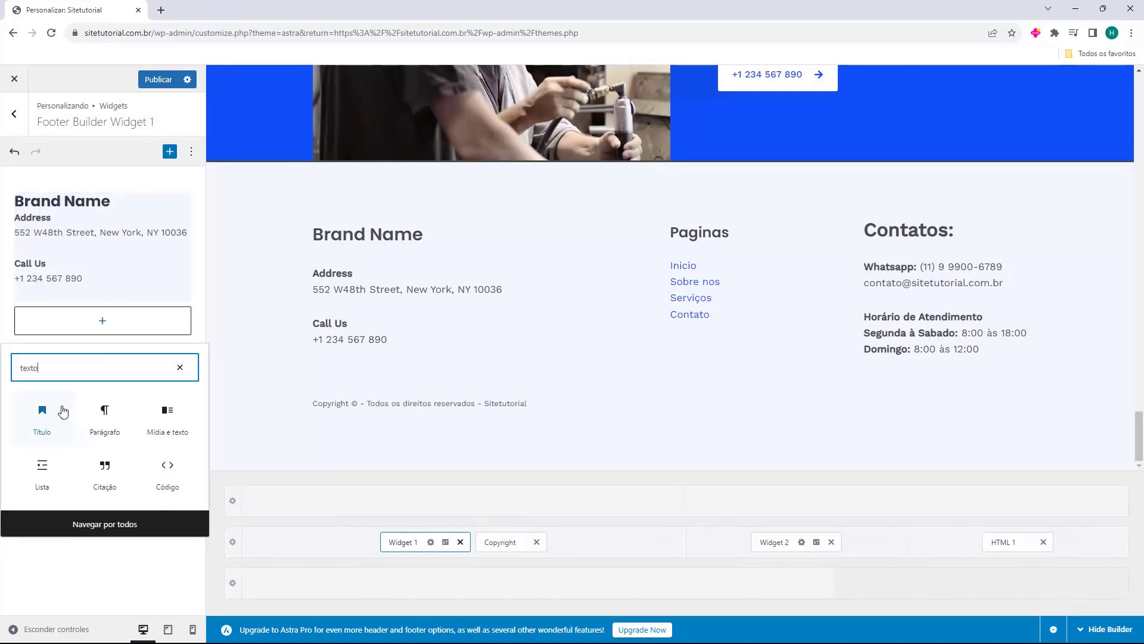
left_click(152, 418)
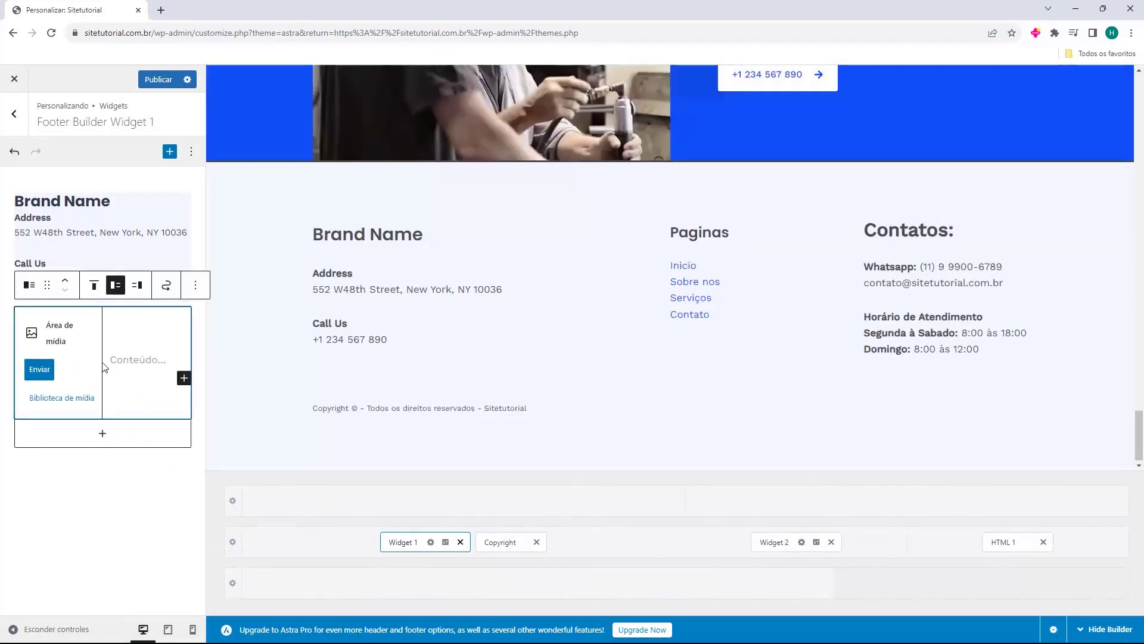
key("Delete")
Remove Widget 1, with the brand name, address and phone text, from the main footer row
left_click(97, 231)
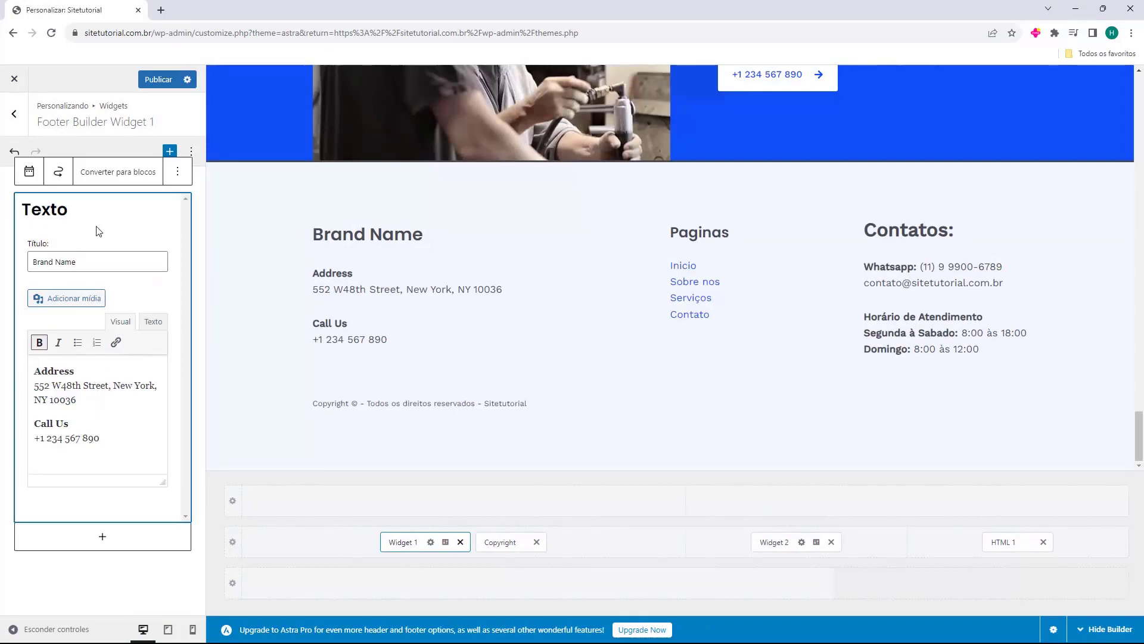
triple_click(89, 264)
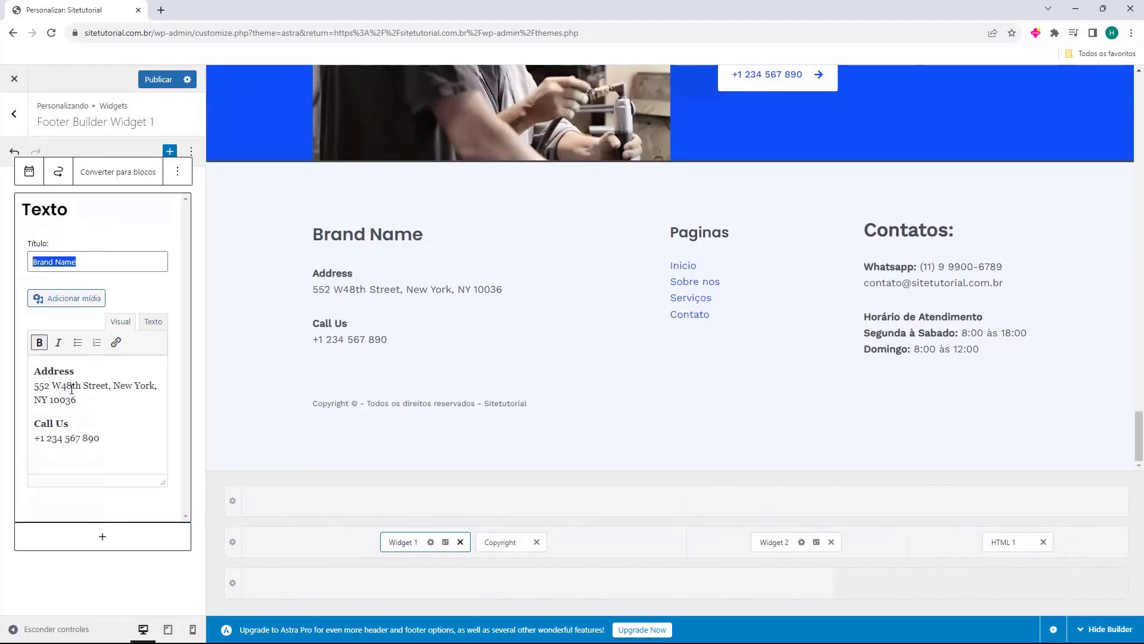
triple_click(72, 389)
left_click_drag(106, 442, 31, 374)
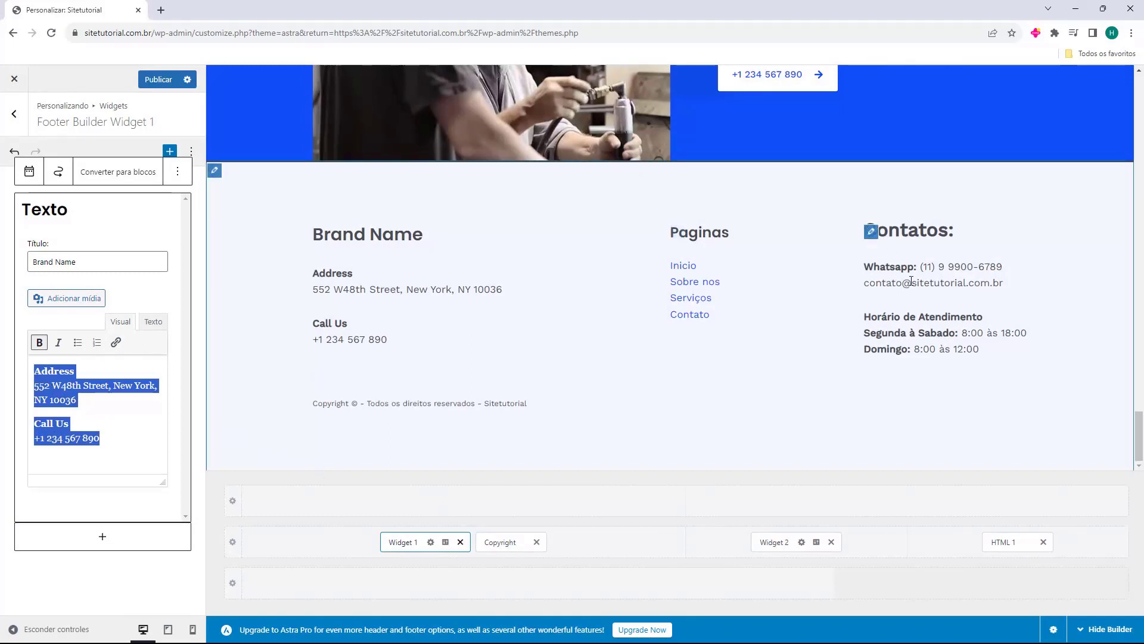
left_click(460, 541)
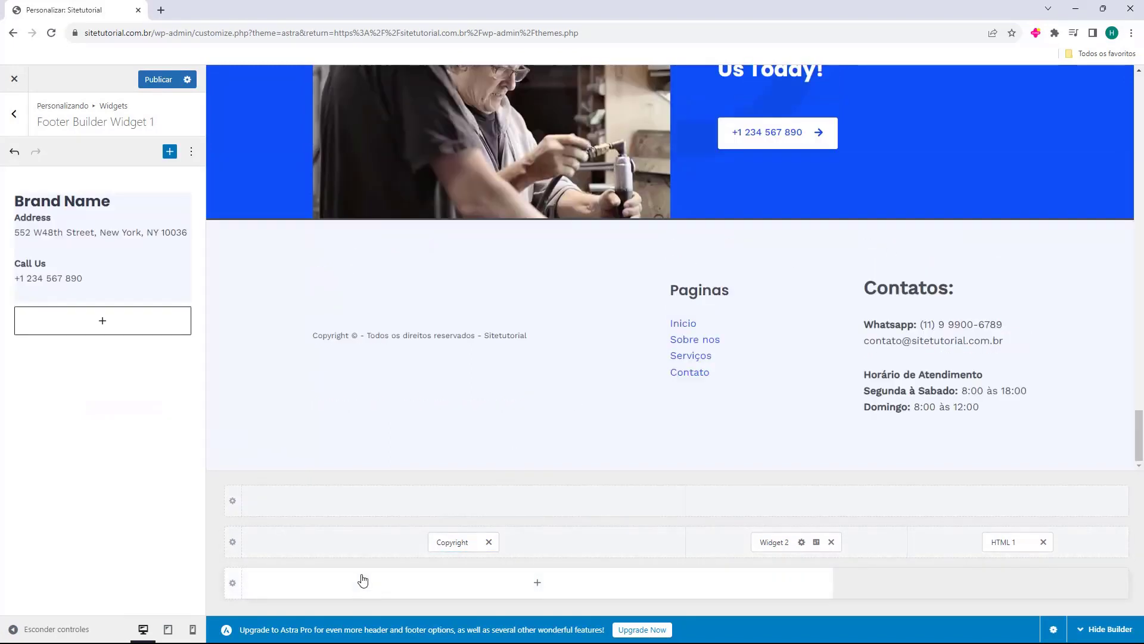
Add the HTML 2 element to the main footer row's first column and place it before Copyright
left_click(358, 548)
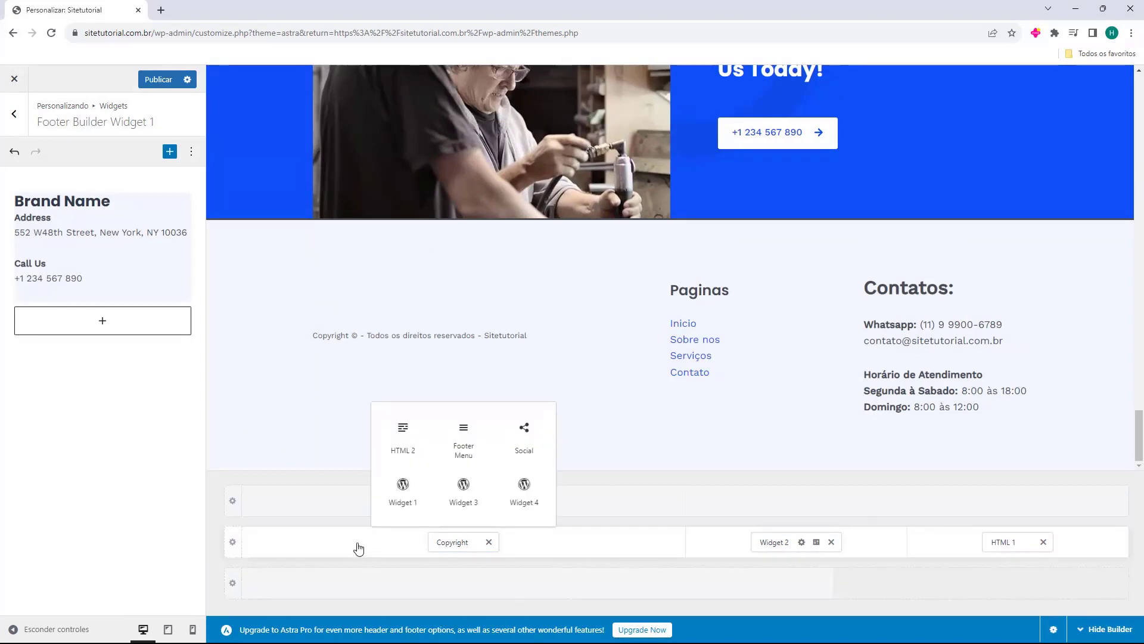
left_click(402, 440)
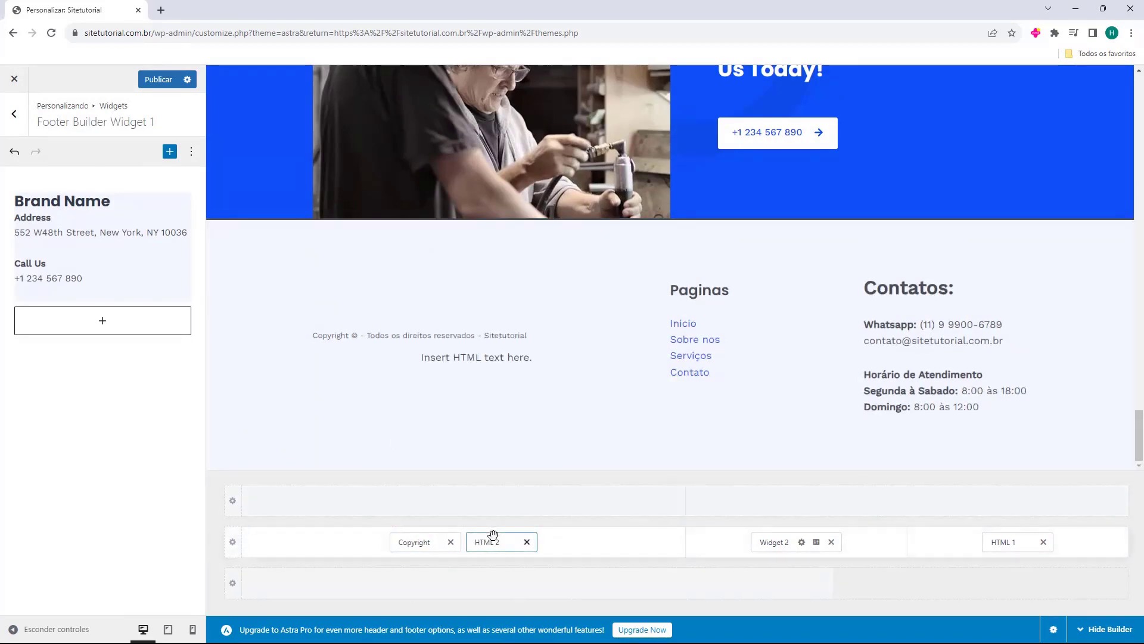
left_click_drag(489, 547, 408, 556)
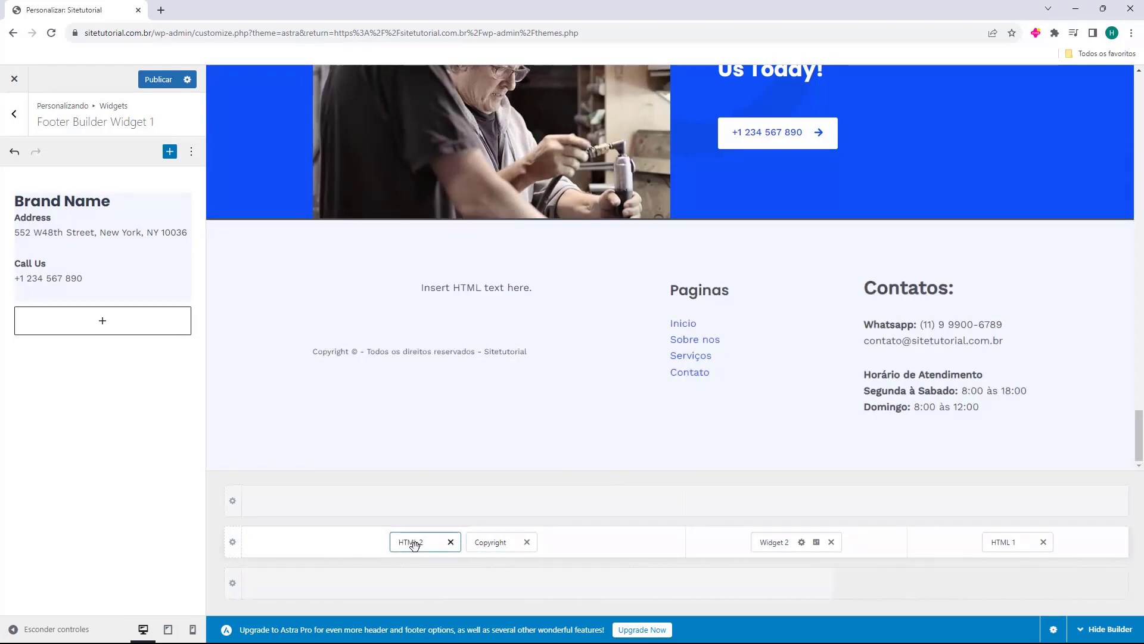
Align HTML 2 to the left and replace its placeholder text with "Quem somos"
left_click(411, 545)
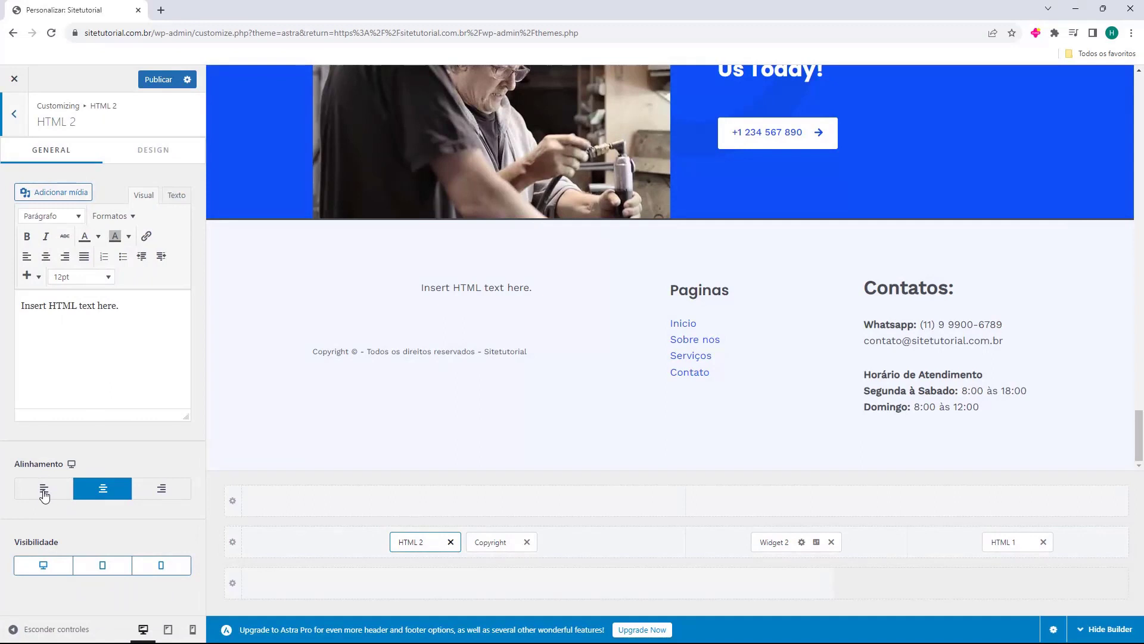
left_click(45, 495)
left_click(67, 339)
key("ctrl+a")
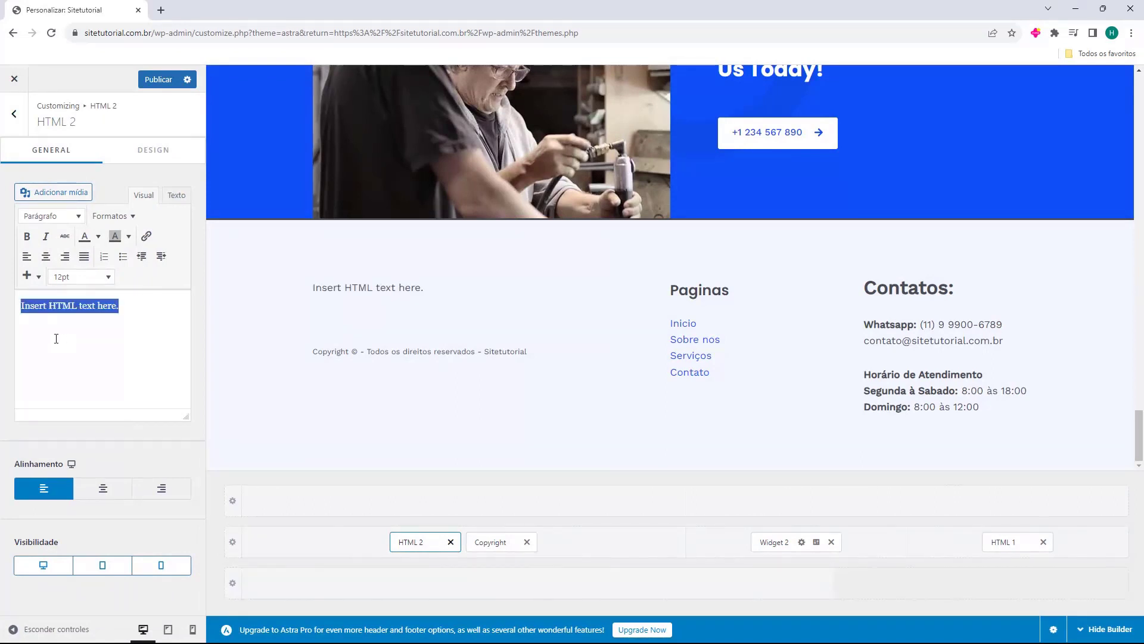
key("alt+Tab")
key("alt+Tab")
type("Qyen")
key("BackSpace")
key("BackSpace")
key("BackSpace")
type("uem")
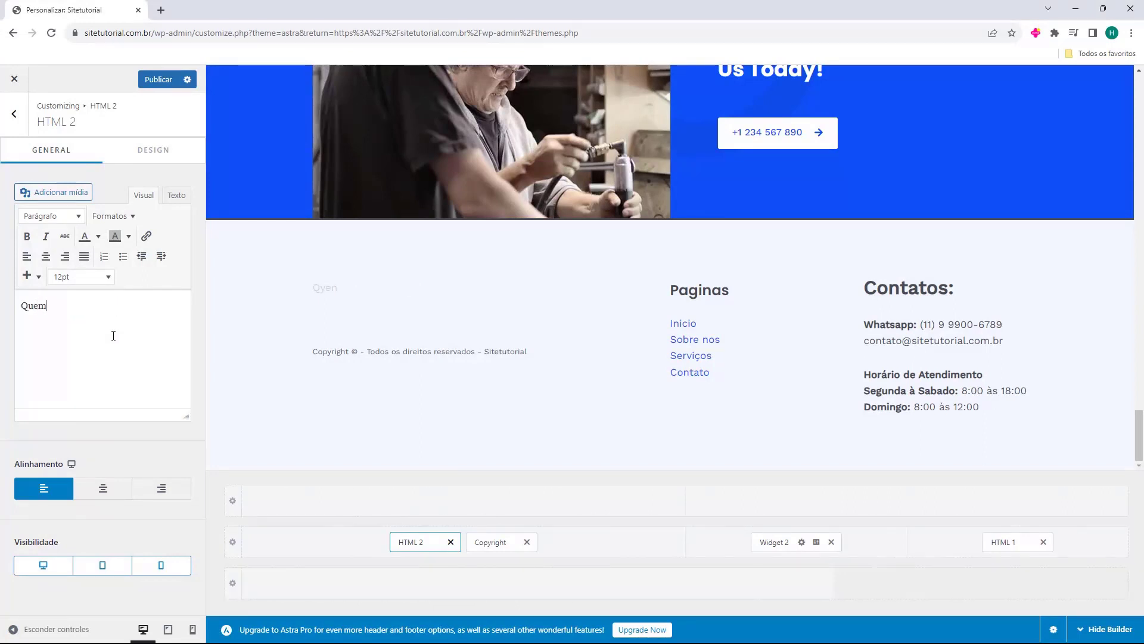
type(" somos")
Format the "Quem somos" heading in HTML 2 as 24pt bold
left_click_drag(21, 305, 76, 306)
left_click(80, 276)
left_click(84, 436)
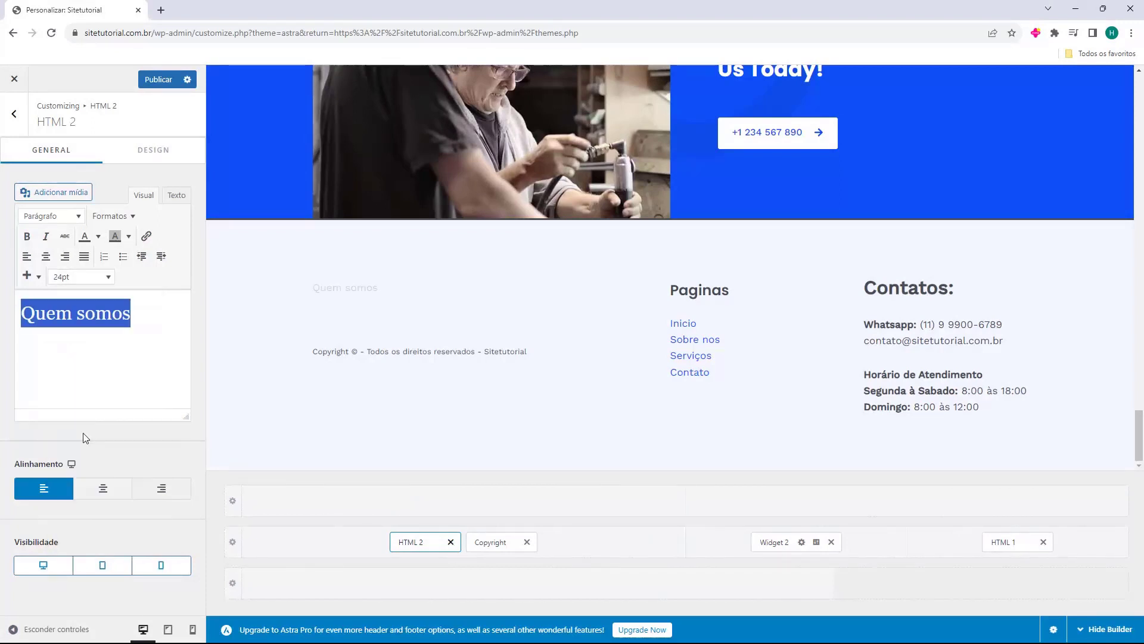
left_click(27, 238)
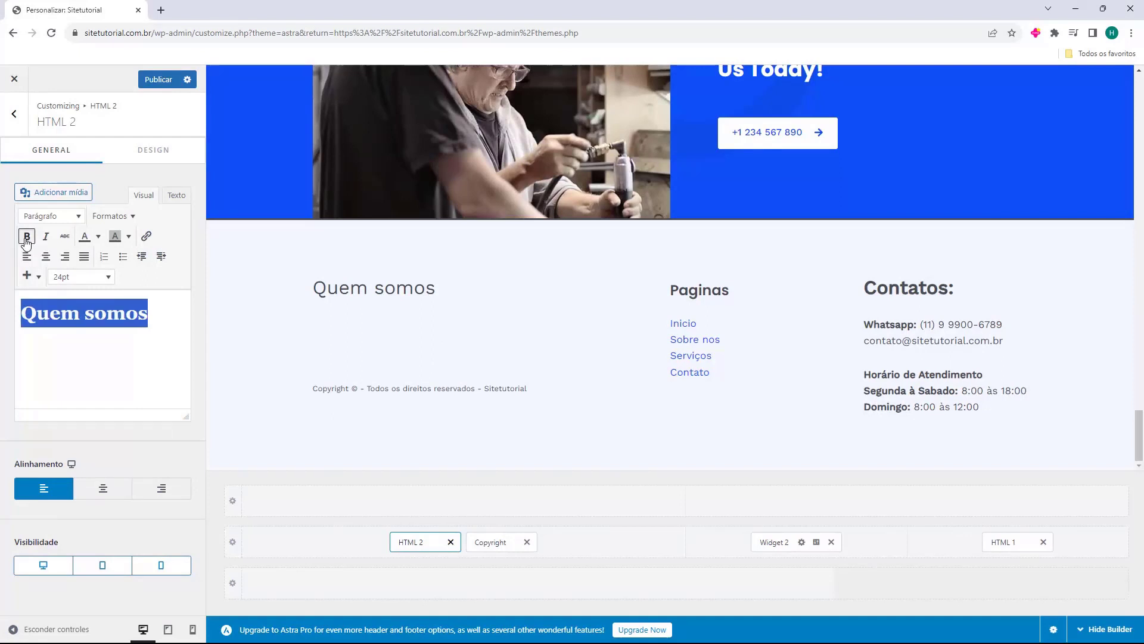
Below the "Quem somos" heading, add the filler paragraph that runs from "Lorem ipsum dolor sit amet" to "vulputate bibendum."
left_click(149, 322)
left_click(145, 342)
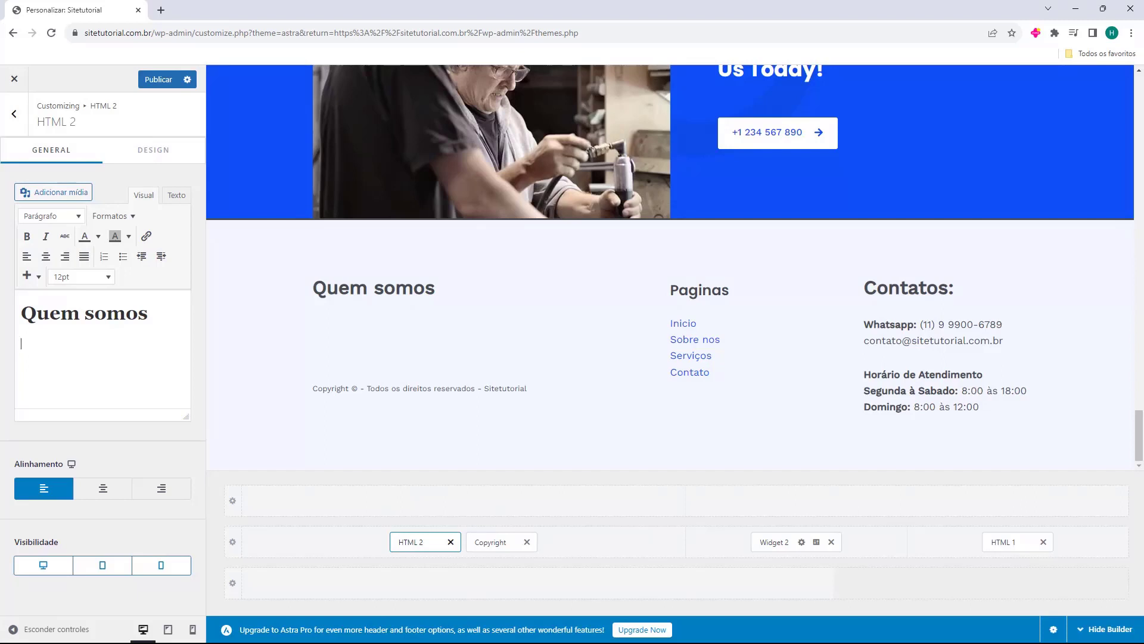
key("alt+Tab")
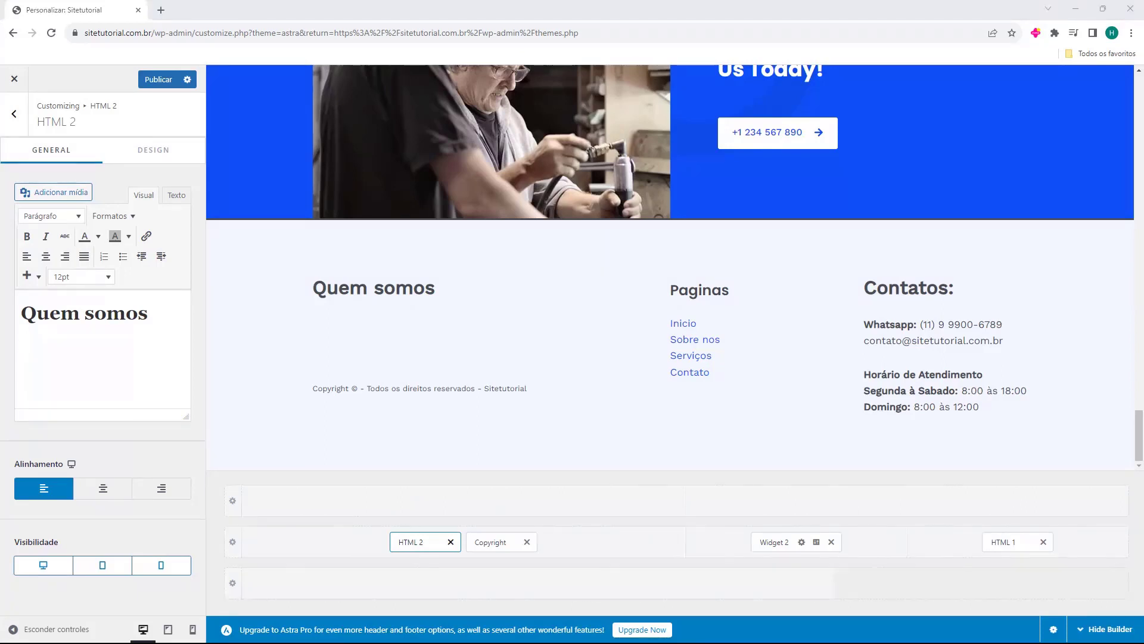
left_click(81, 359)
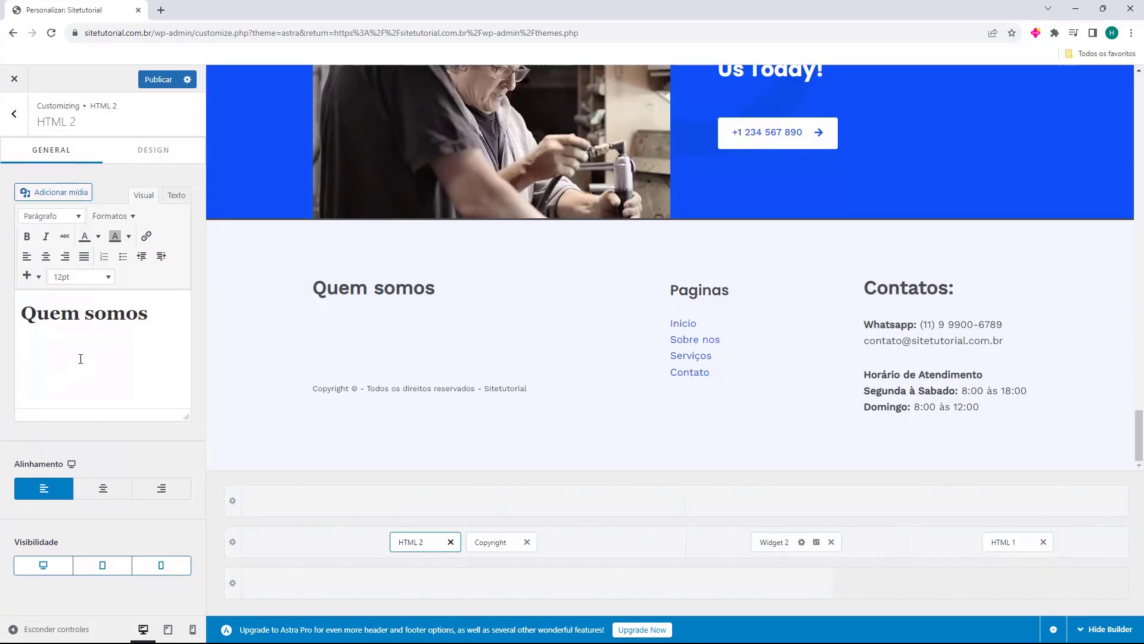
type("Lorem ipsum dolor sit amet, consectetur adipiscing elit. Vivamus luctus sapien ac porttitor accumsan. Vivamus euismod turpis non hendrerit aliquet. Sed ut dignissim neque, at porttitor odio. Sed sodales arcu sed tellus vulputate bibendum.")
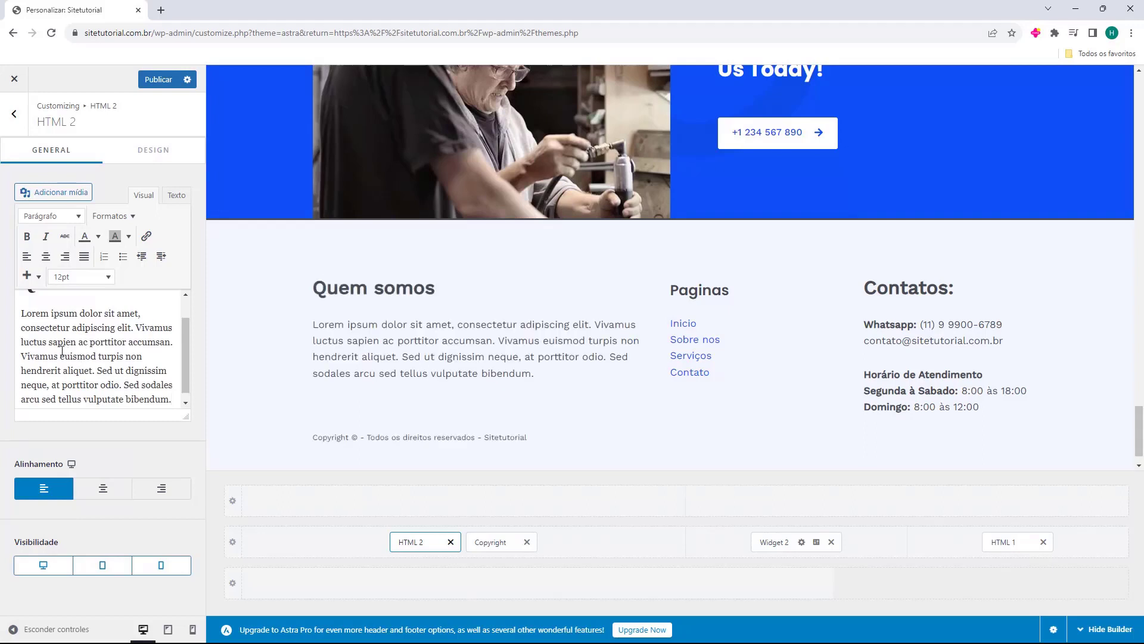
scroll(80, 359, "down", 1)
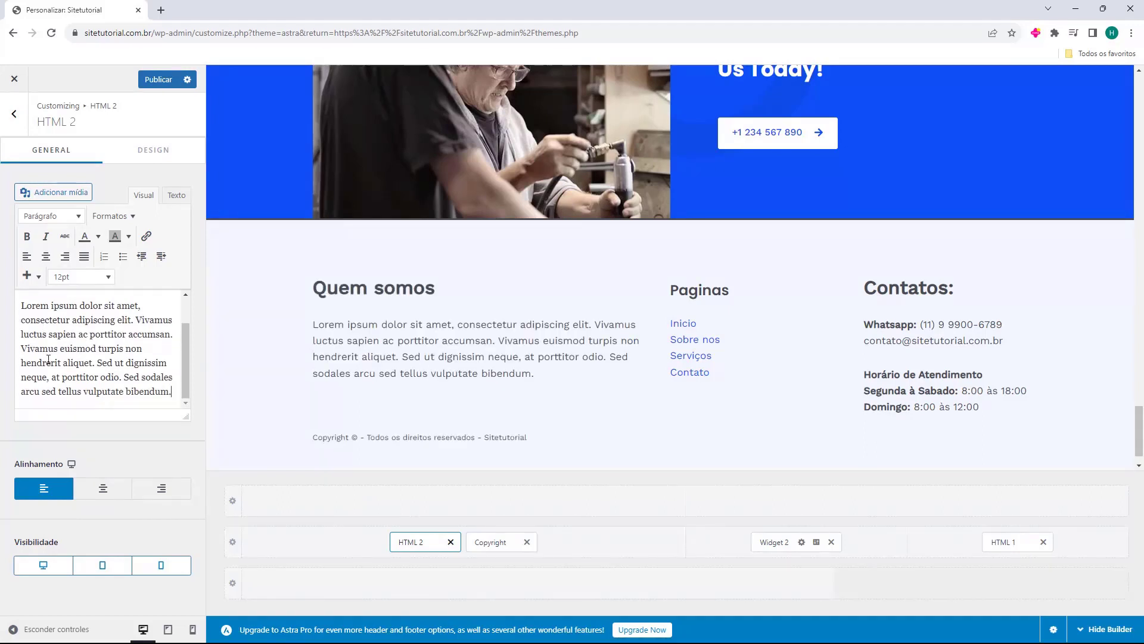
scroll(377, 302, "down", 1)
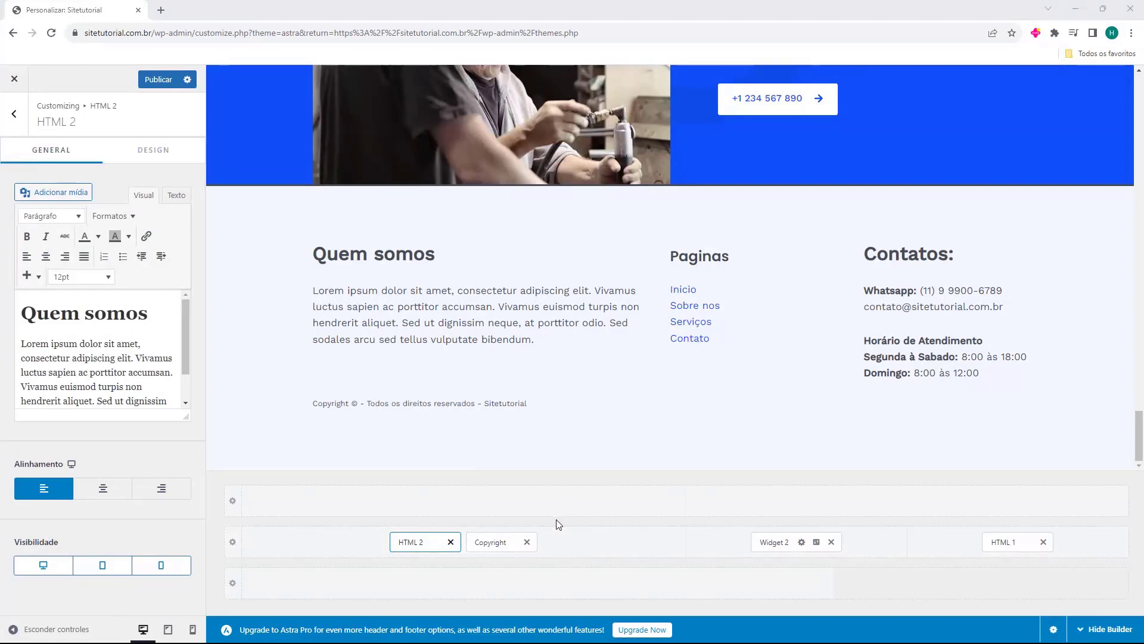
Try dark blue, white and brown background colors on the main footer row, and reset the background to its default
left_click(554, 523)
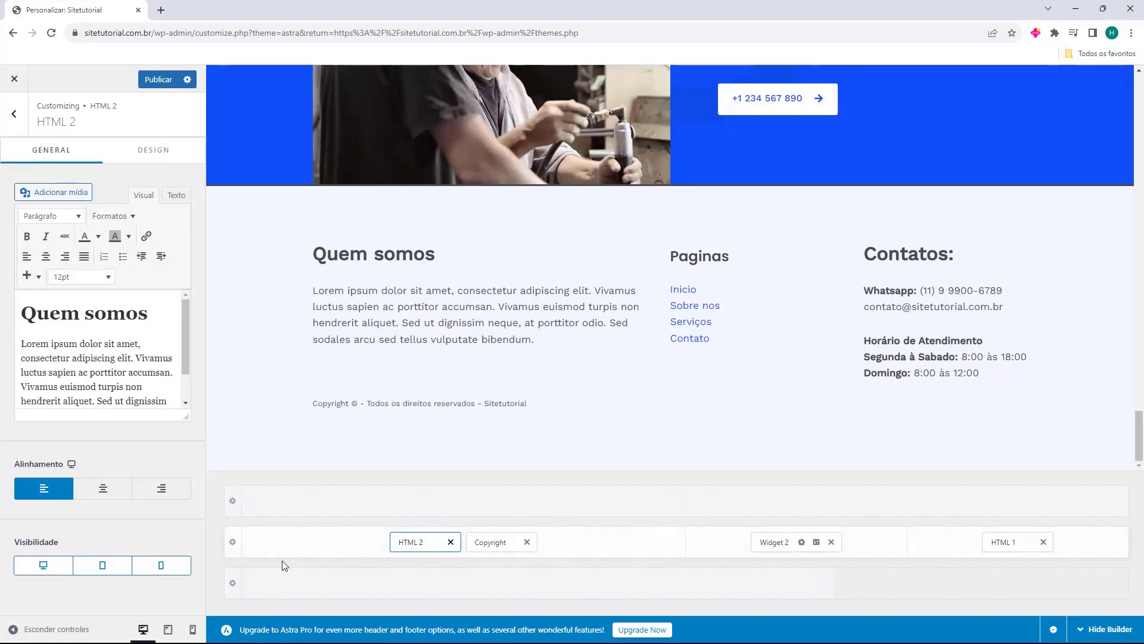
left_click(233, 543)
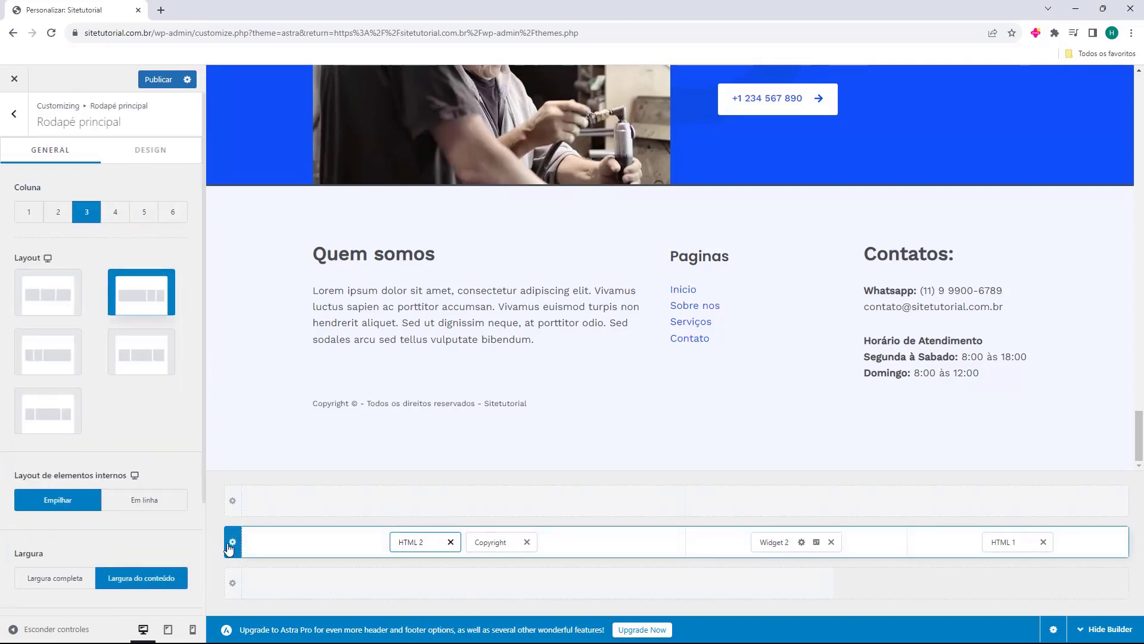
left_click(149, 154)
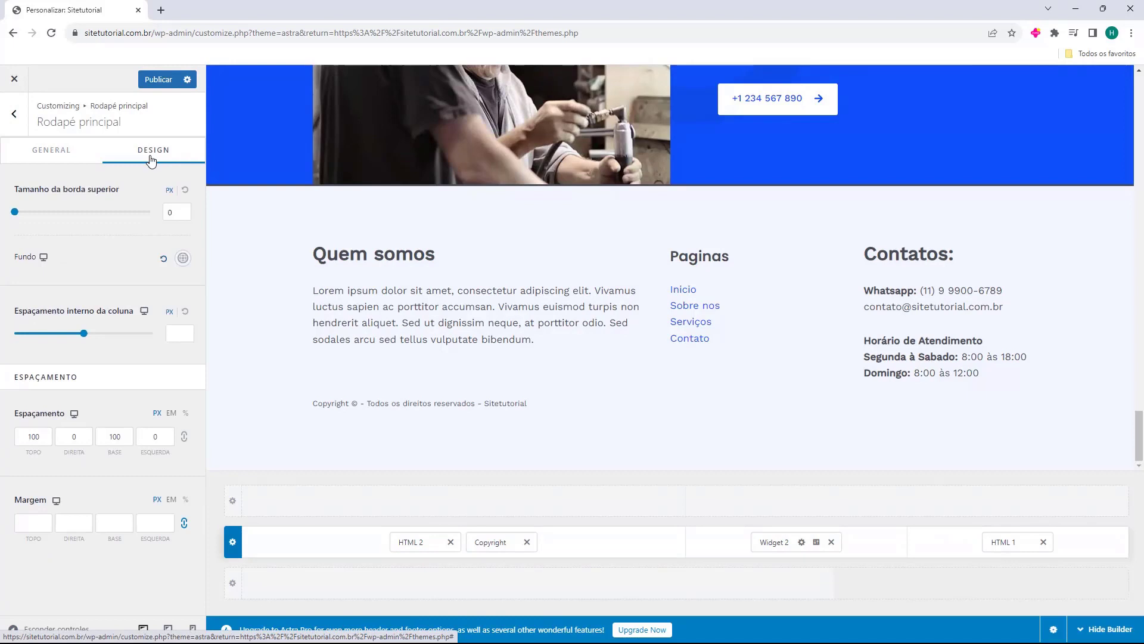
left_click(183, 258)
left_click_drag(132, 367, 177, 355)
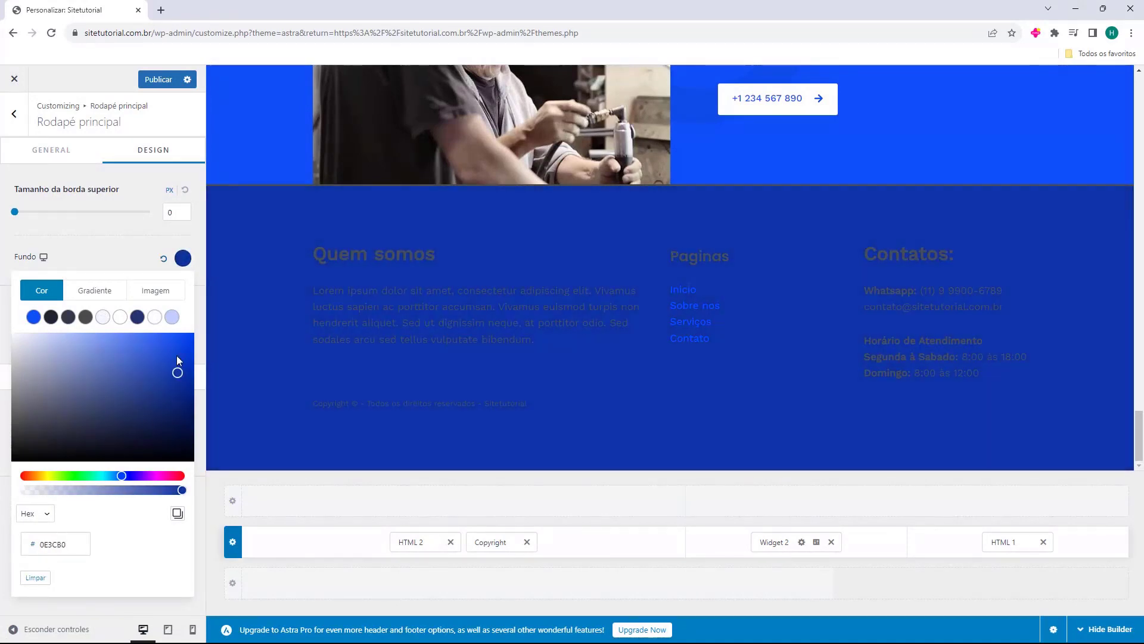
left_click(154, 317)
left_click(124, 325)
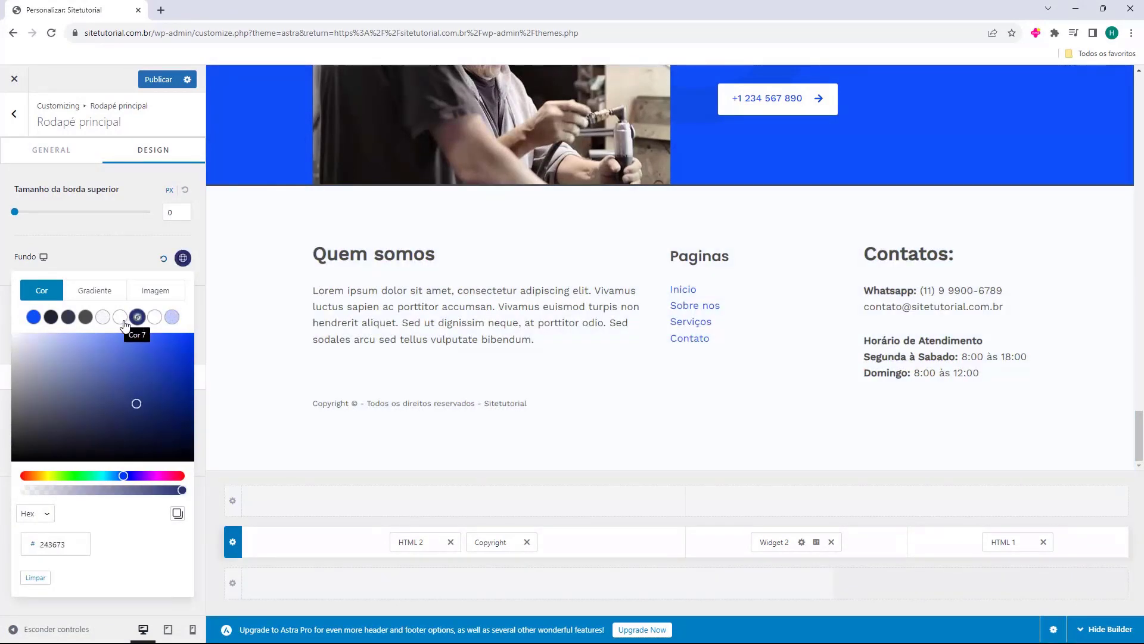
left_click(120, 317)
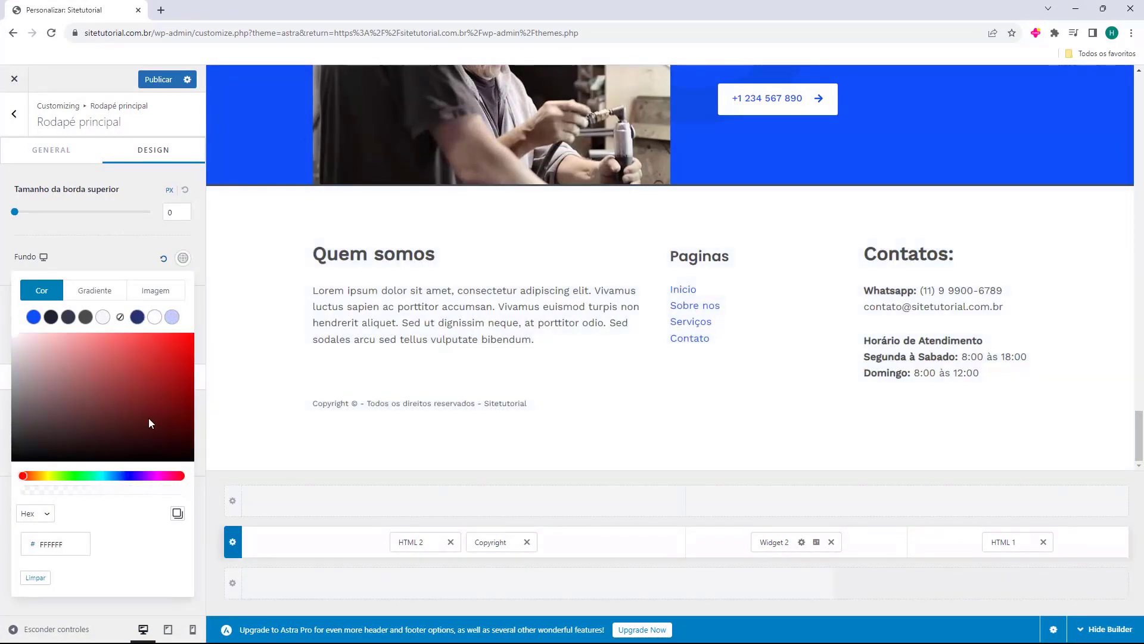
left_click_drag(149, 421, 66, 401)
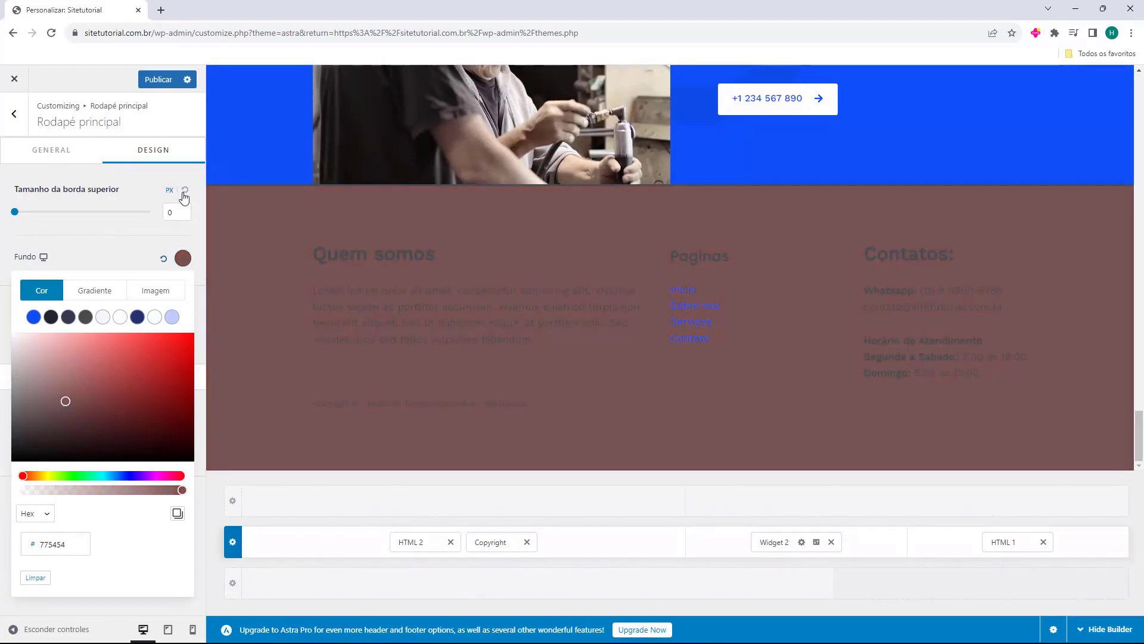
left_click(162, 259)
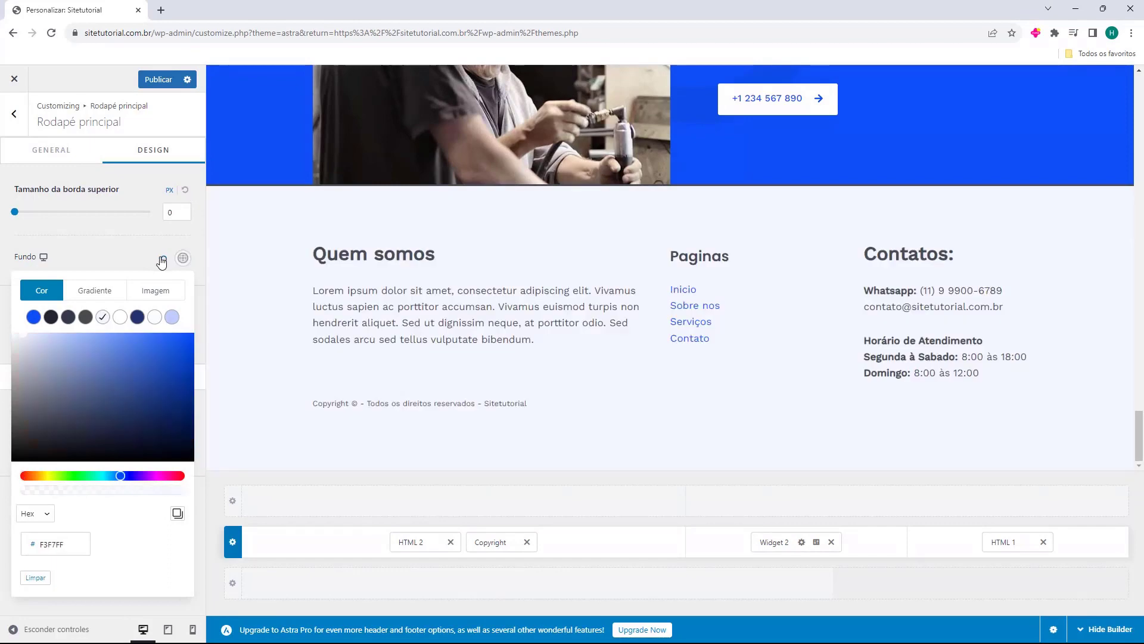
left_click(540, 483)
left_click(57, 150)
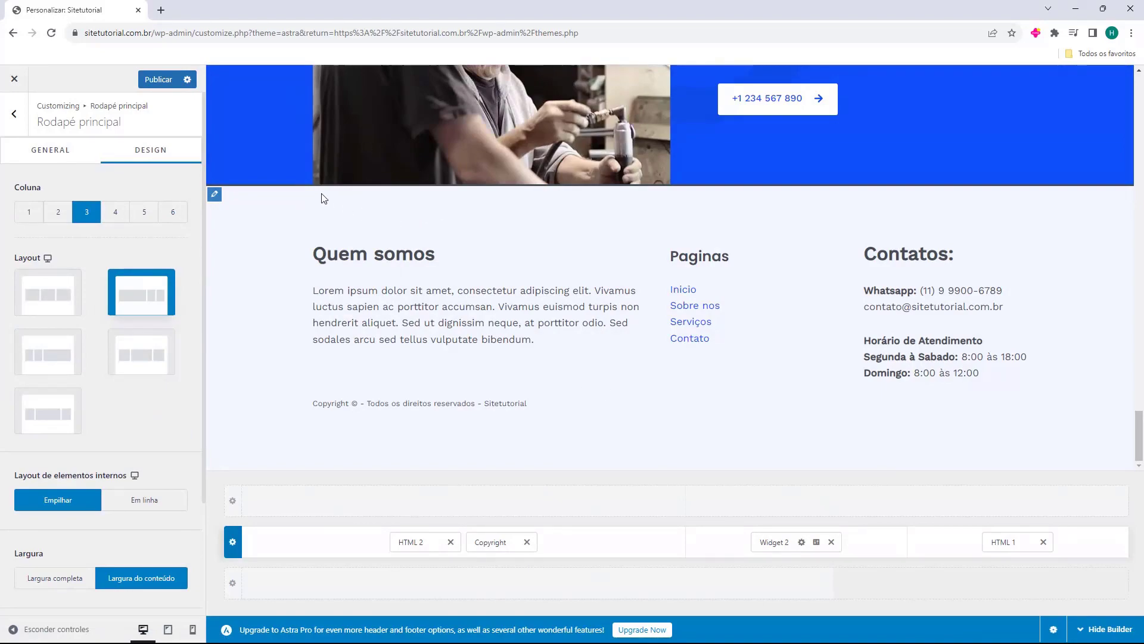
Publish the customizer changes, and exit to open the live site in a new tab
scroll(291, 279, "up", 20)
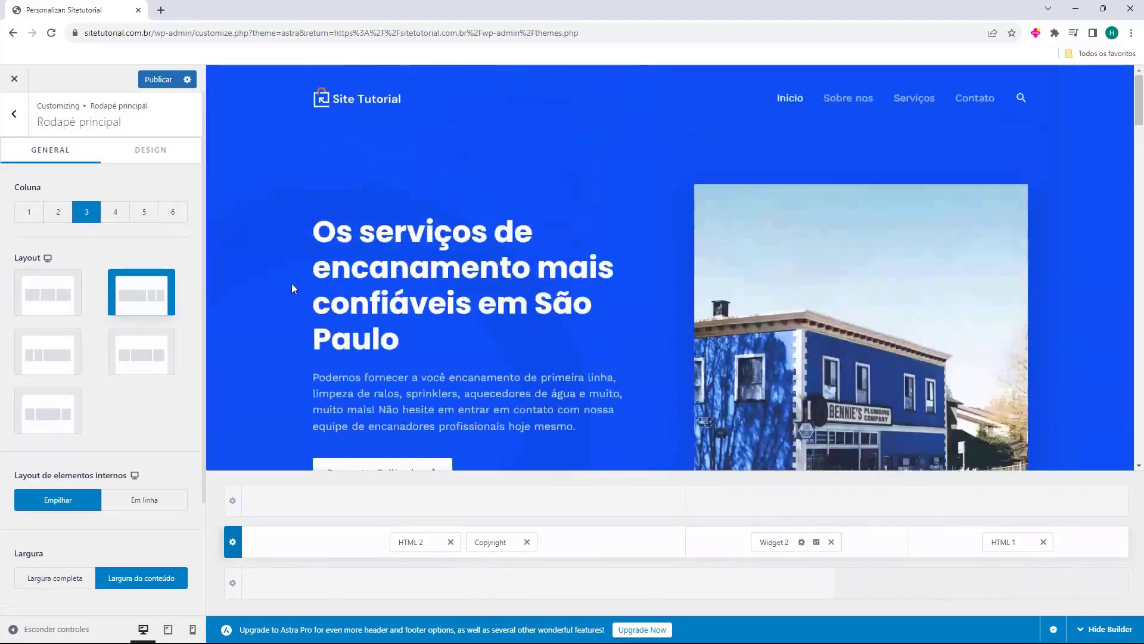
left_click(20, 124)
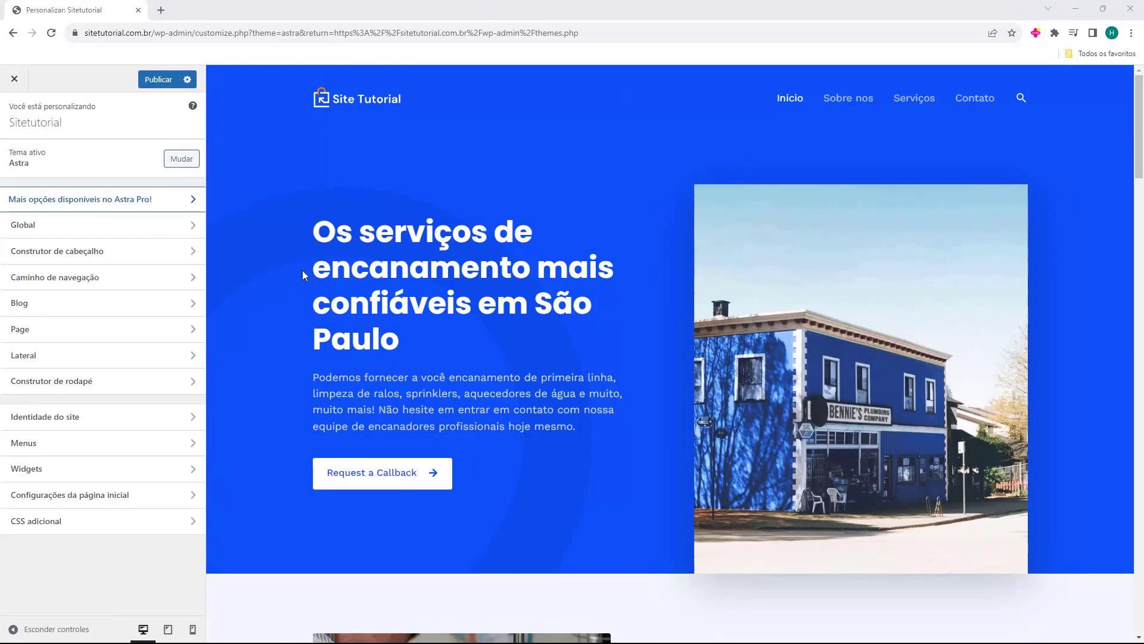
left_click(156, 83)
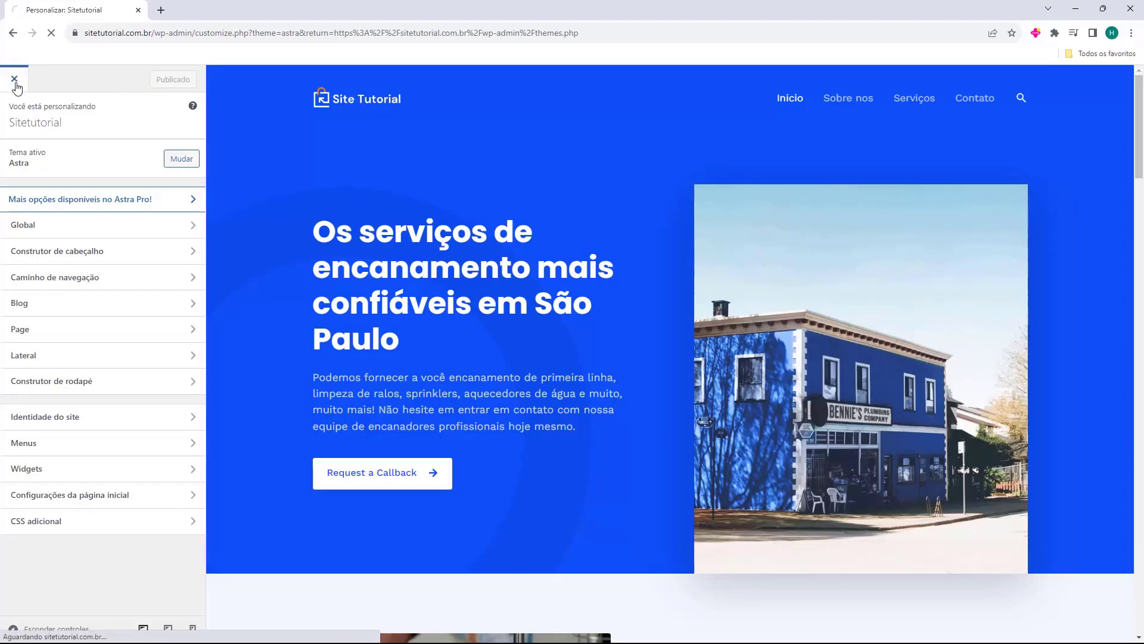
left_click(15, 82)
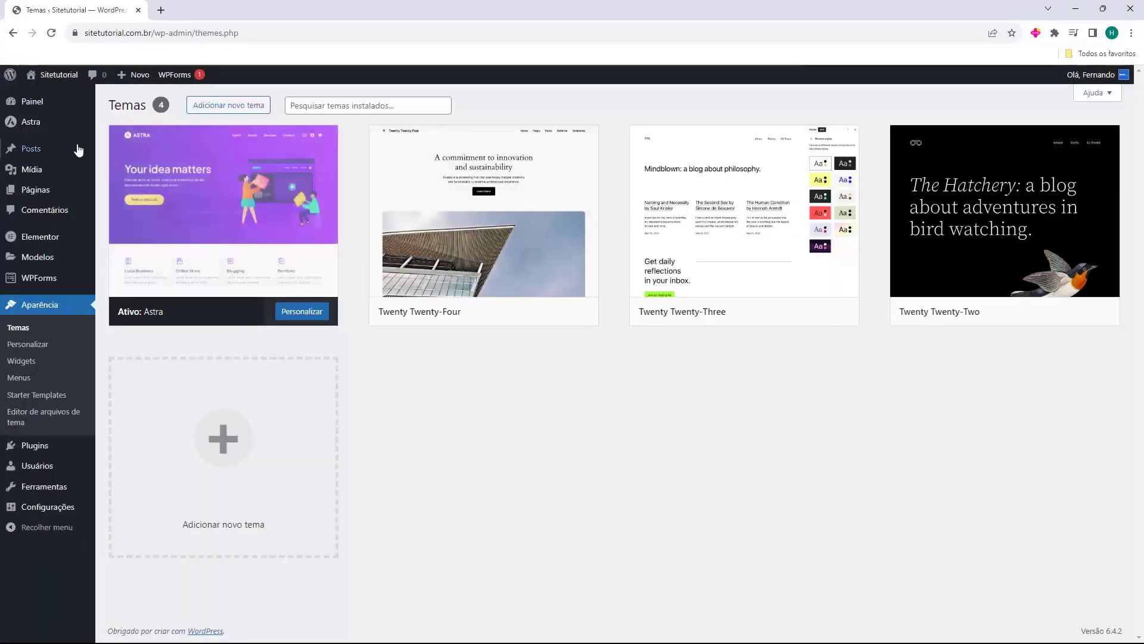
left_click(36, 95)
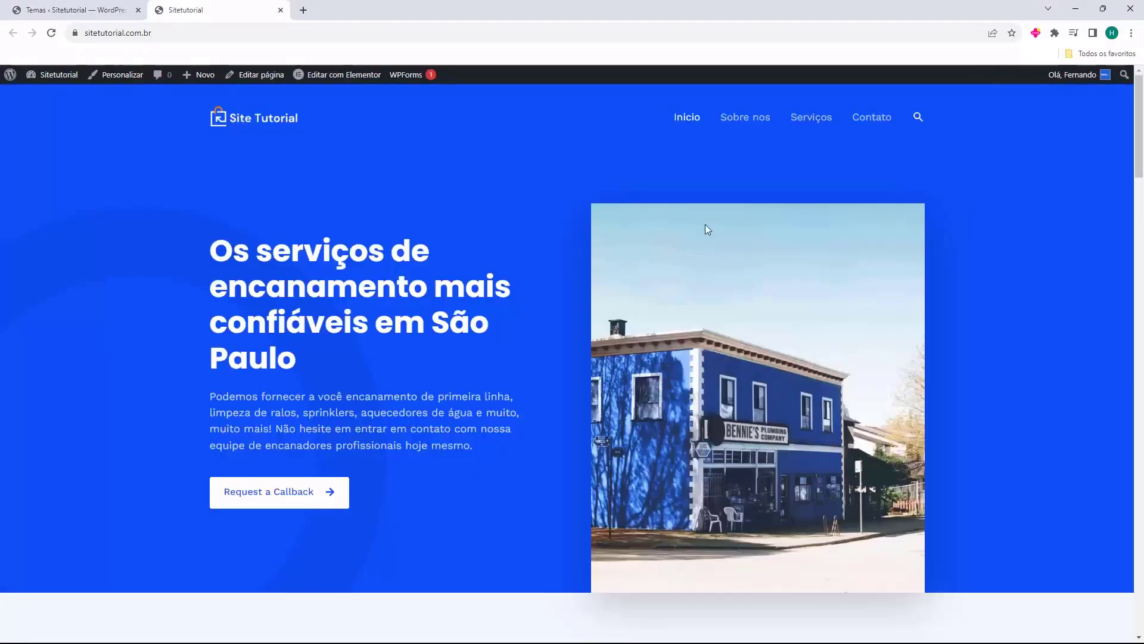
Look over the live home page from the header down to the footer's about text, page menu and contacts
scroll(376, 173, "down", 15)
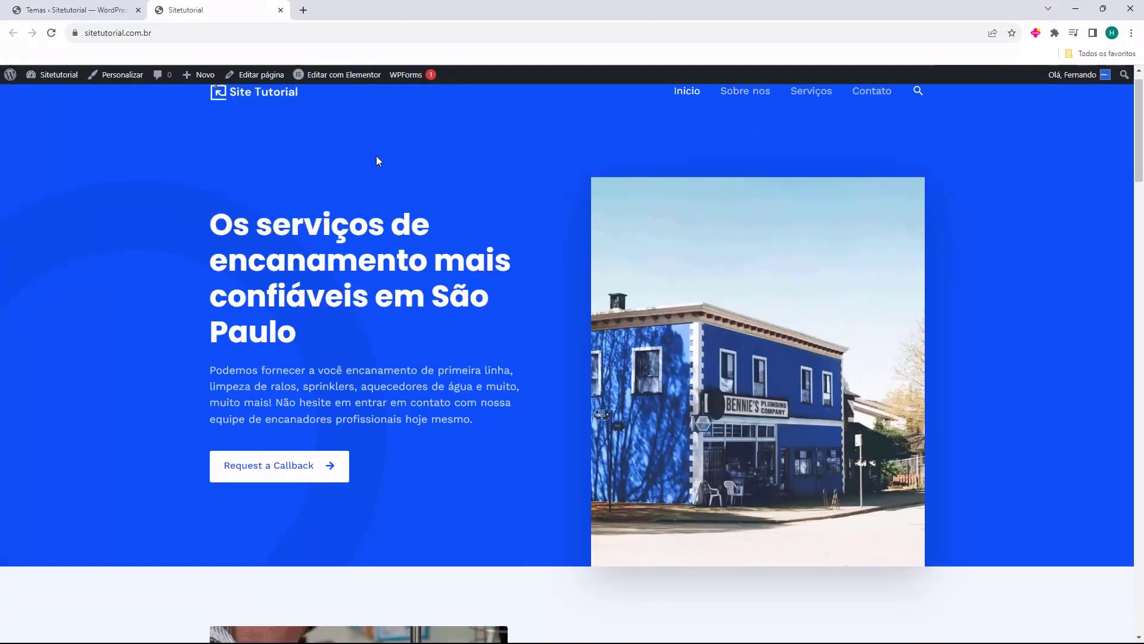
scroll(374, 171, "down", 15)
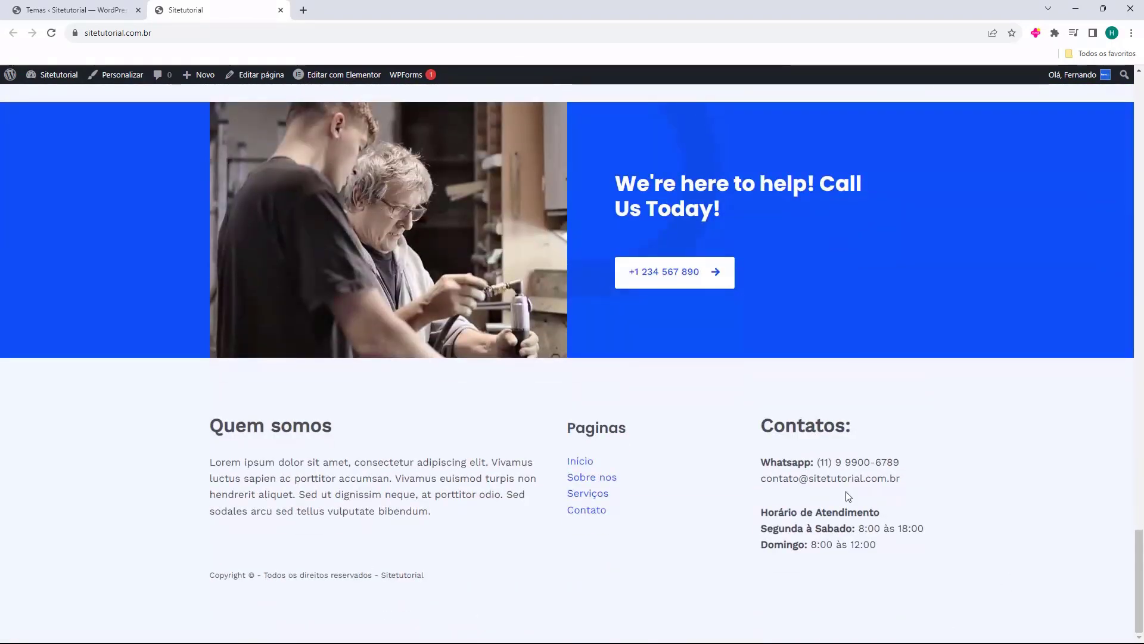
scroll(424, 439, "up", 20)
scroll(491, 250, "down", 10)
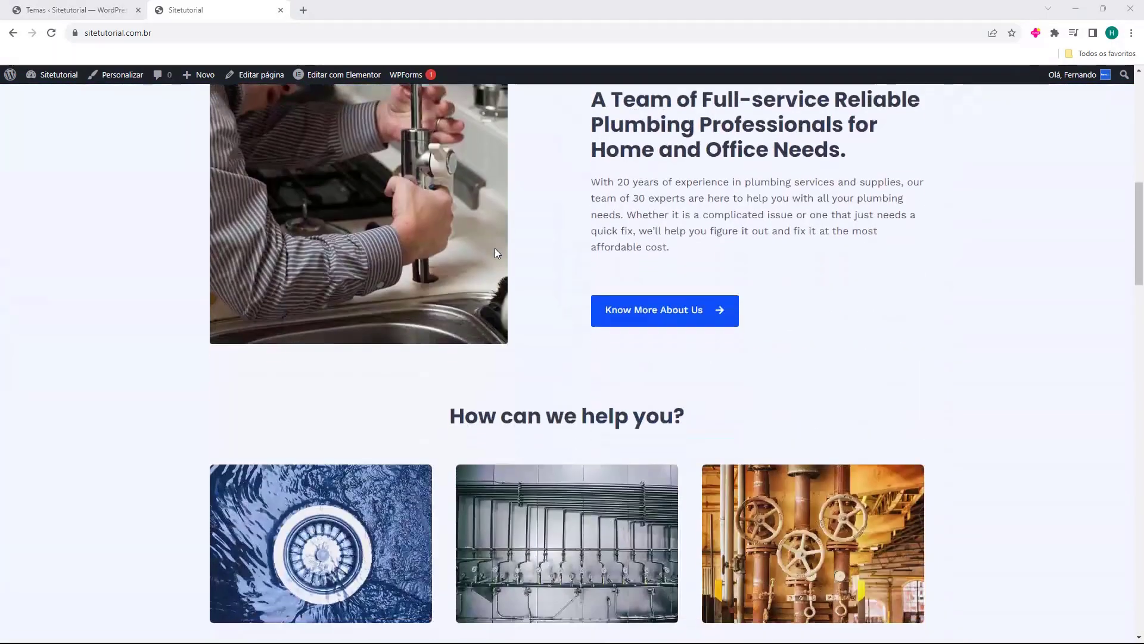
scroll(494, 248, "down", 20)
scroll(520, 283, "up", 12)
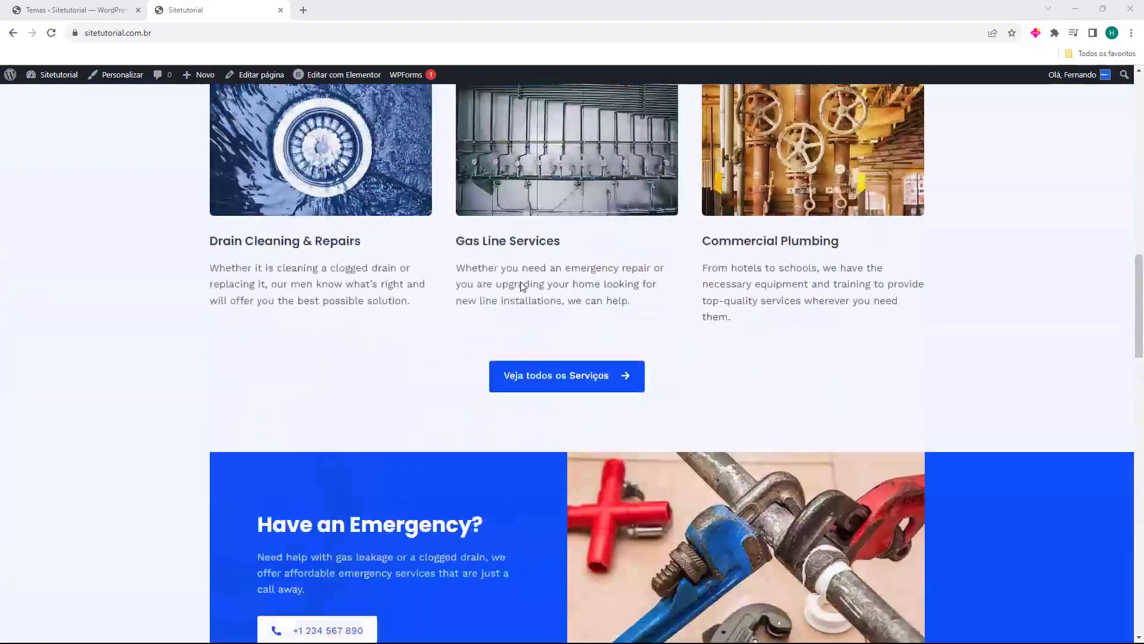
scroll(520, 284, "up", 15)
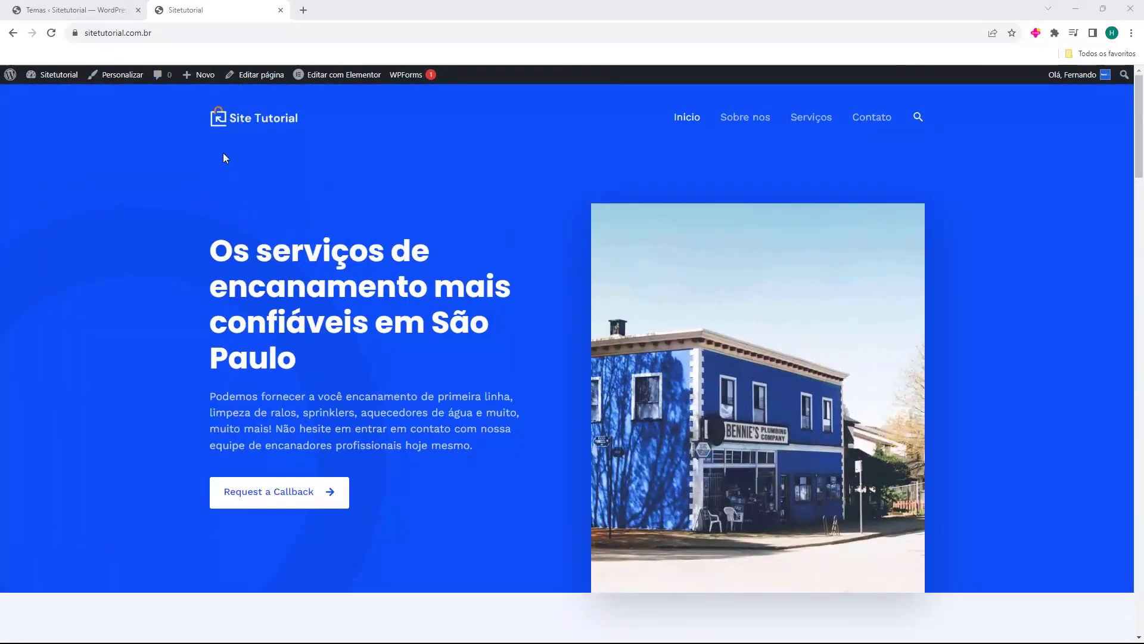
scroll(267, 442, "down", 7)
scroll(520, 385, "up", 7)
Visit the live Sobre nos and Contato pages, and examine the Contato page's message form
left_click(751, 126)
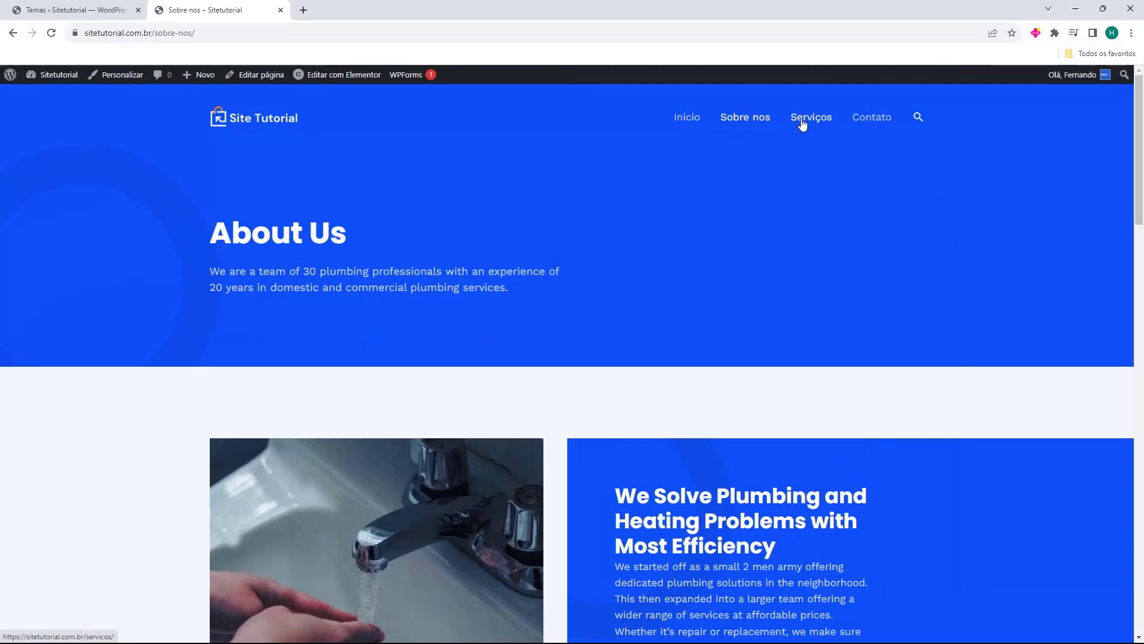
left_click(871, 126)
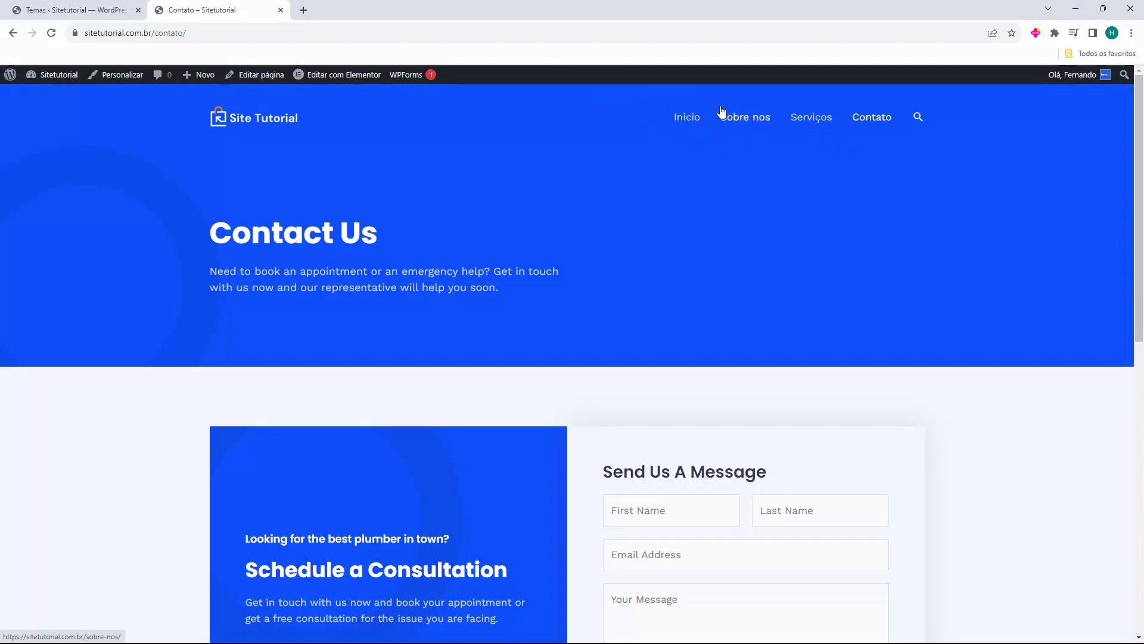
scroll(411, 329, "down", 2)
scroll(682, 421, "down", 2)
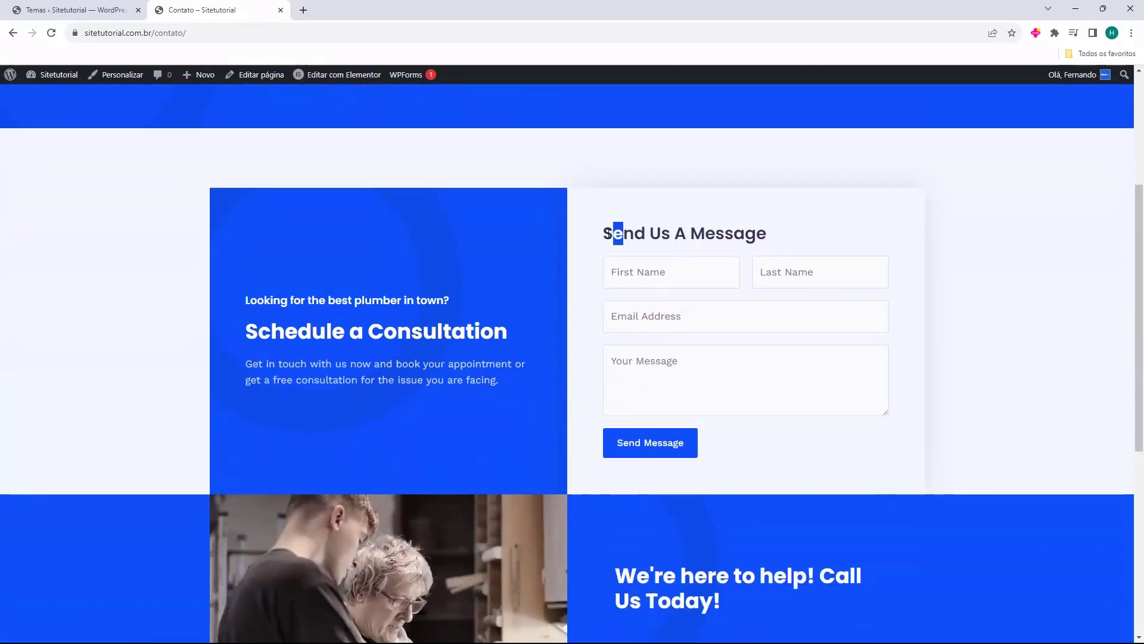
left_click_drag(602, 233, 739, 230)
left_click(581, 279)
scroll(610, 299, "up", 4)
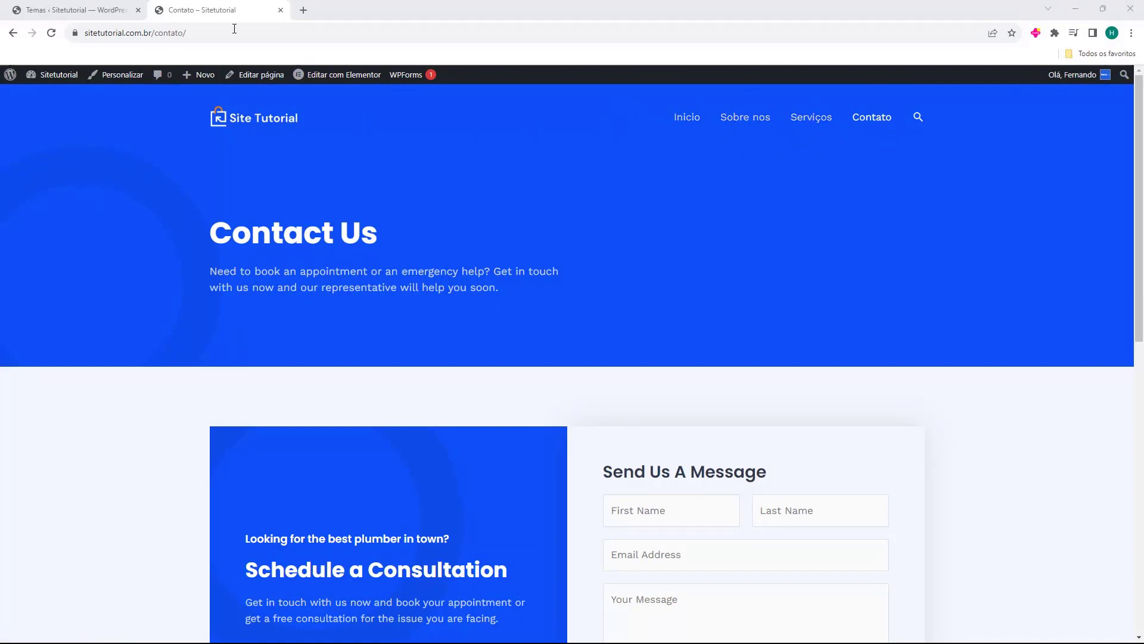
Close the live site, open the WordPress menu editor and rename the menu as Menu Principal
left_click(281, 10)
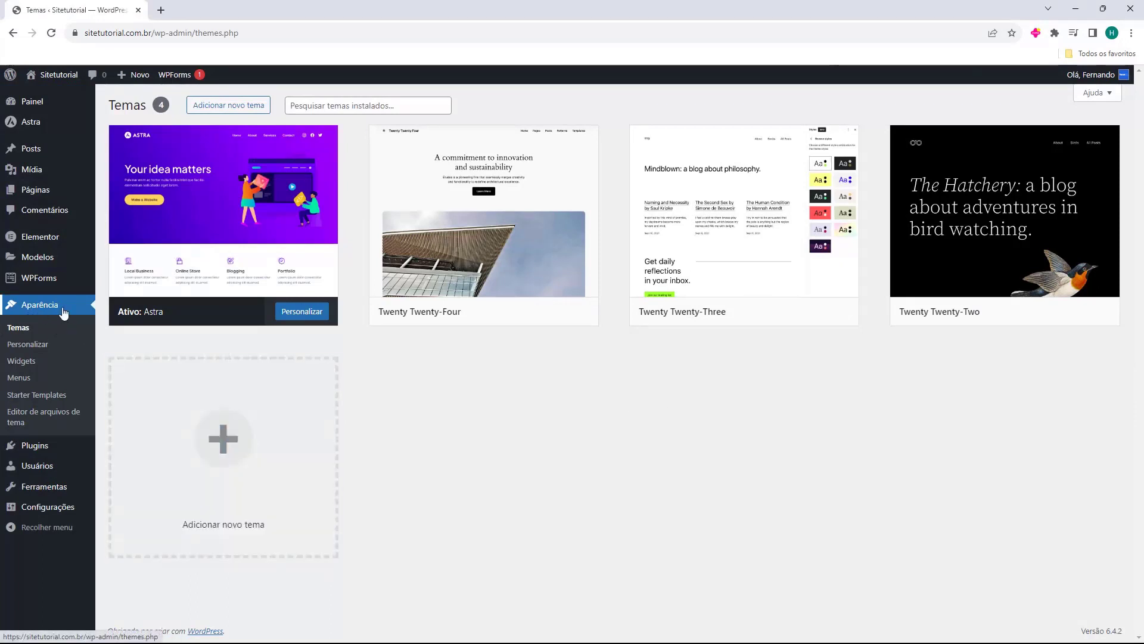
left_click(20, 384)
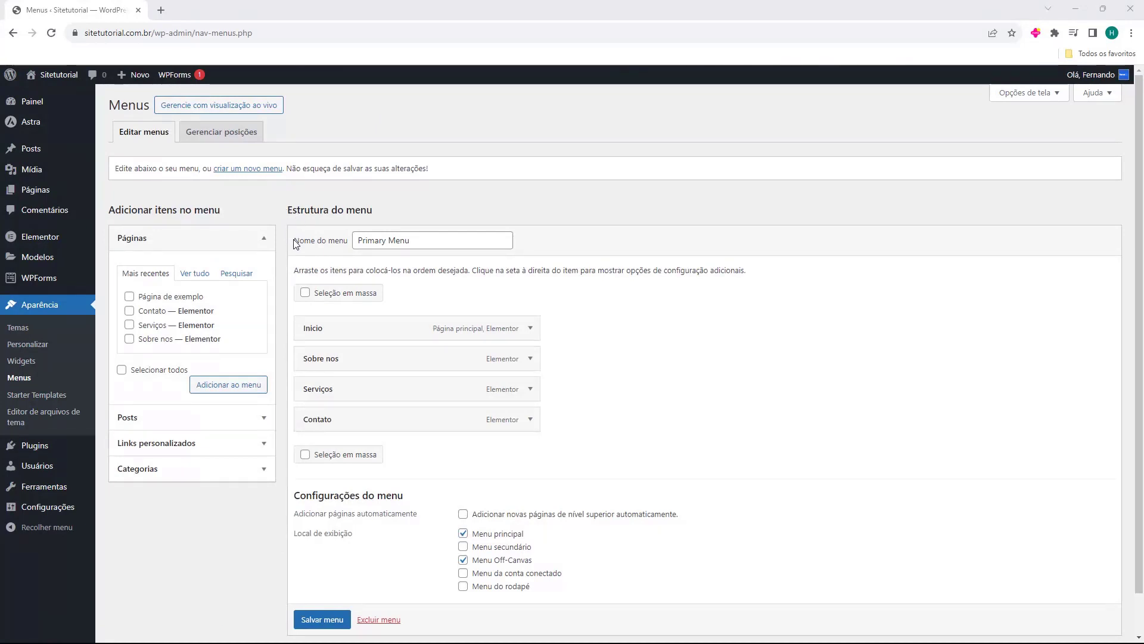
double_click(360, 244)
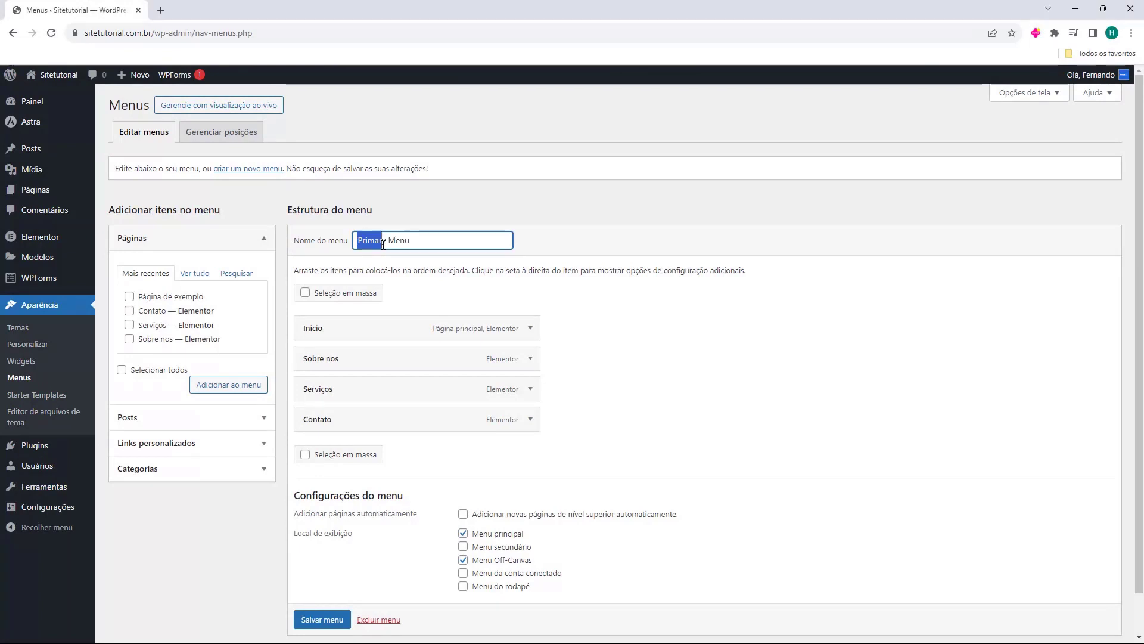
left_click(397, 243)
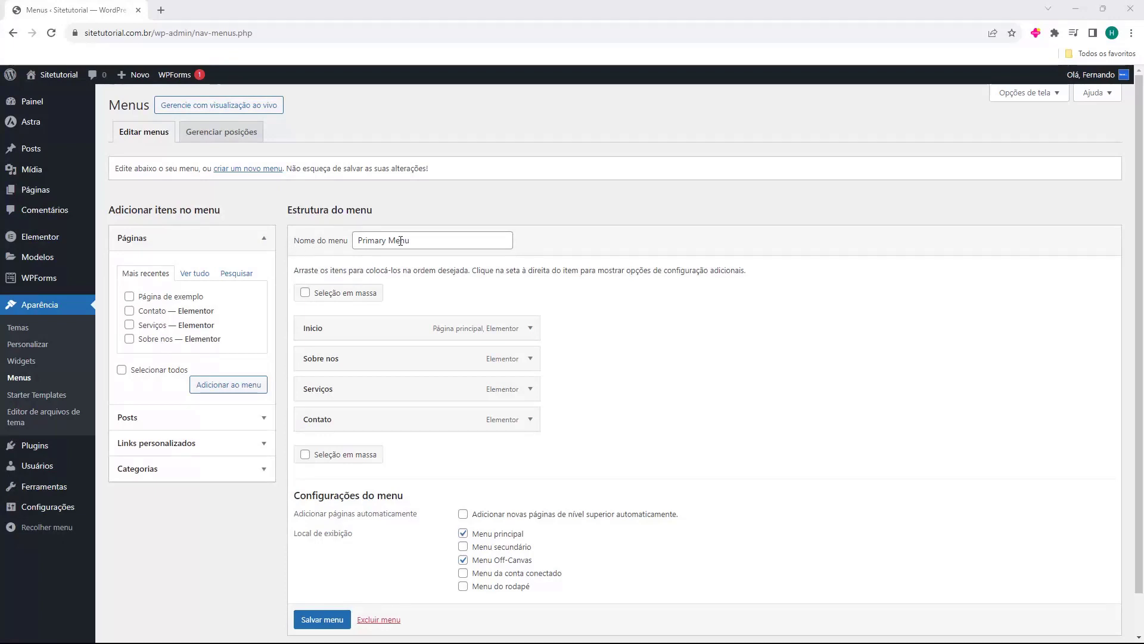
triple_click(365, 244)
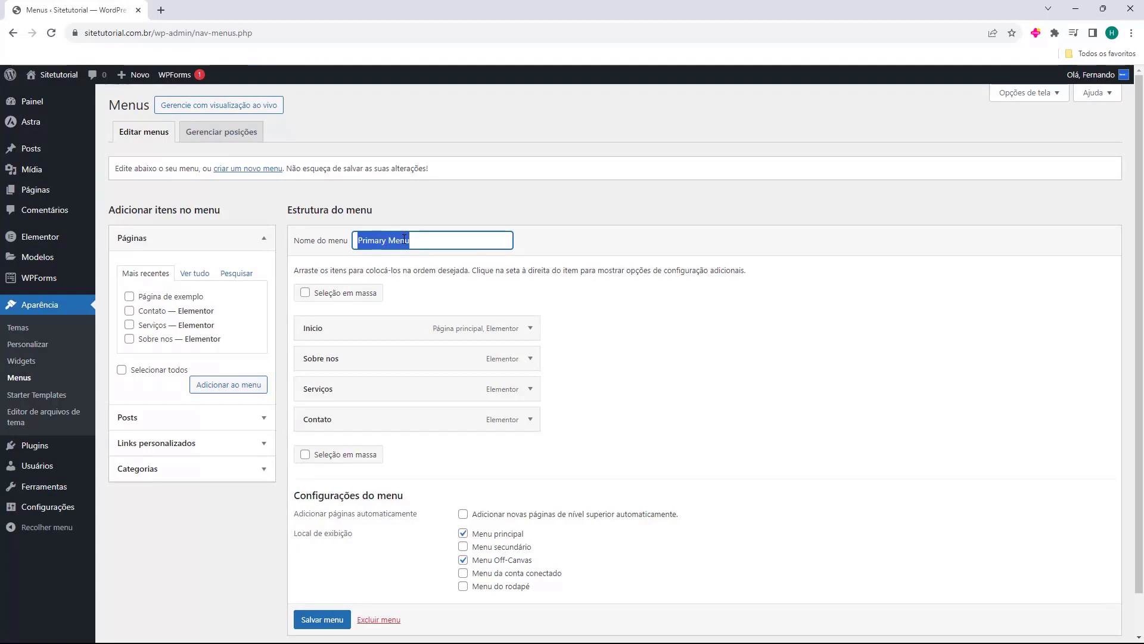
type("Menu Principal")
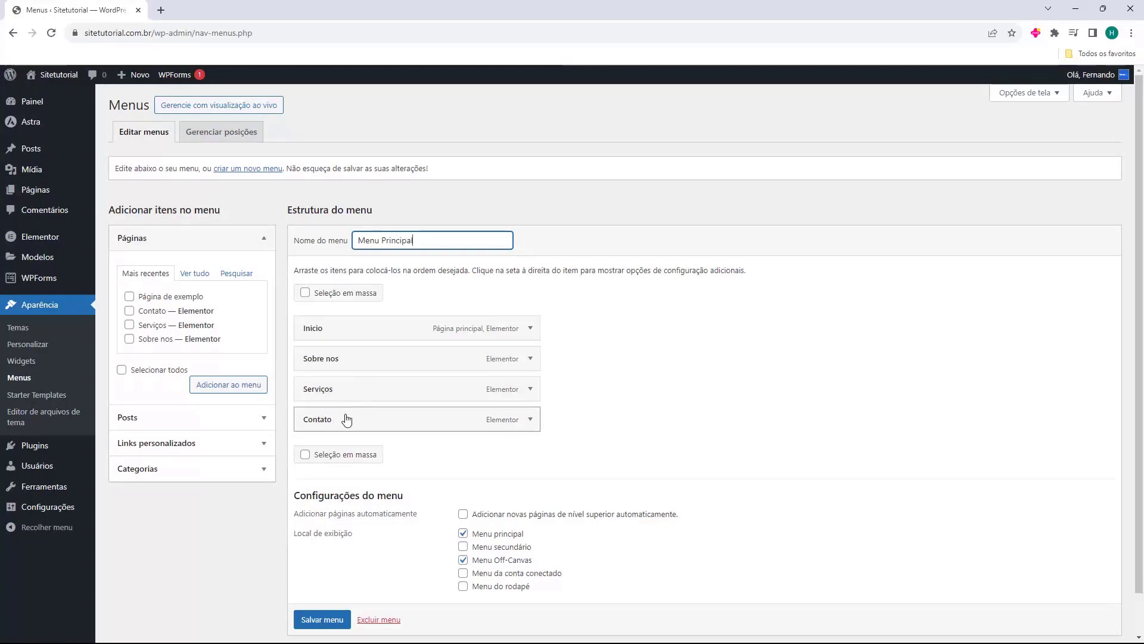
Nest Serviços under Sobre nos, and add Página de exemplo to the menu as another direct subitem of Sobre nos
left_click_drag(325, 359, 302, 388)
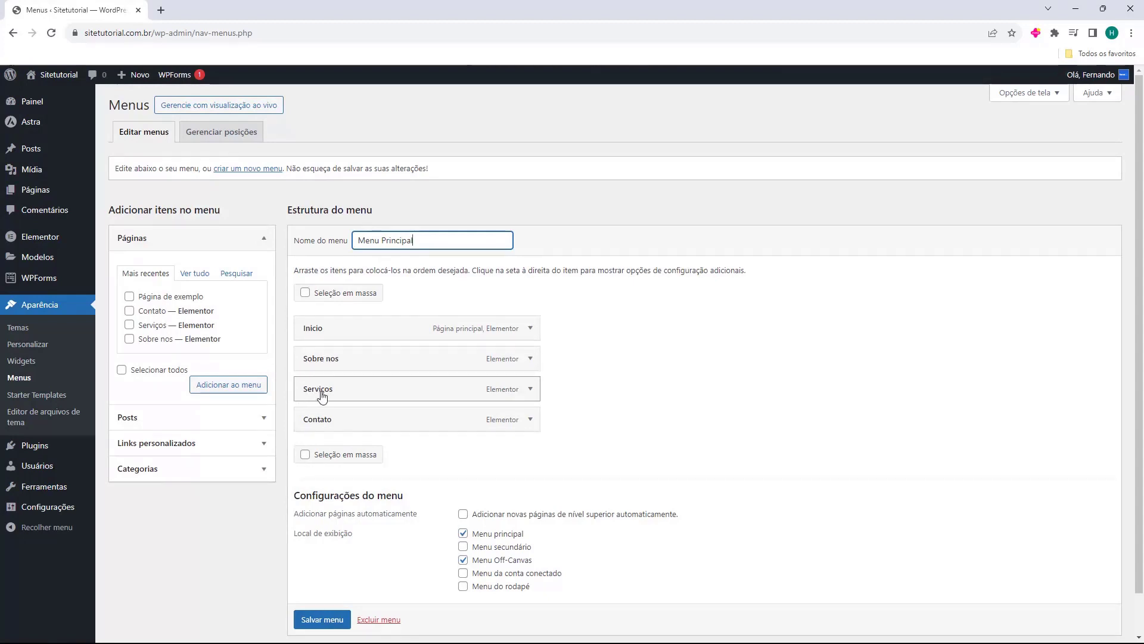
mouse_move(314, 396)
left_mouse_down()
mouse_move(314, 384)
mouse_move(345, 392)
mouse_move(316, 388)
left_mouse_up()
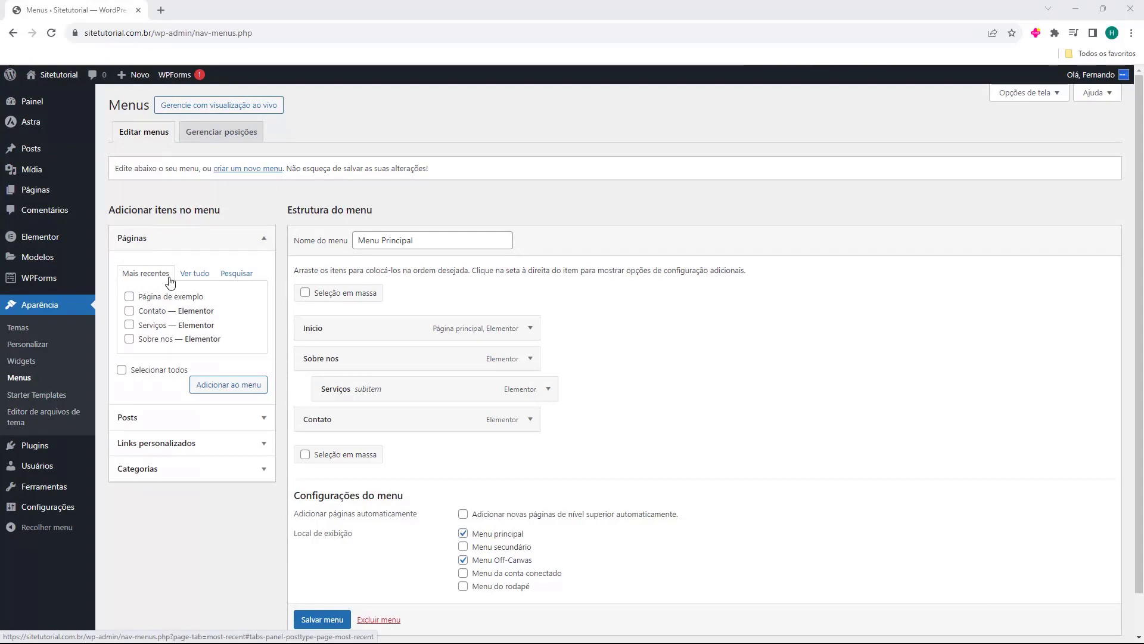
left_click(197, 278)
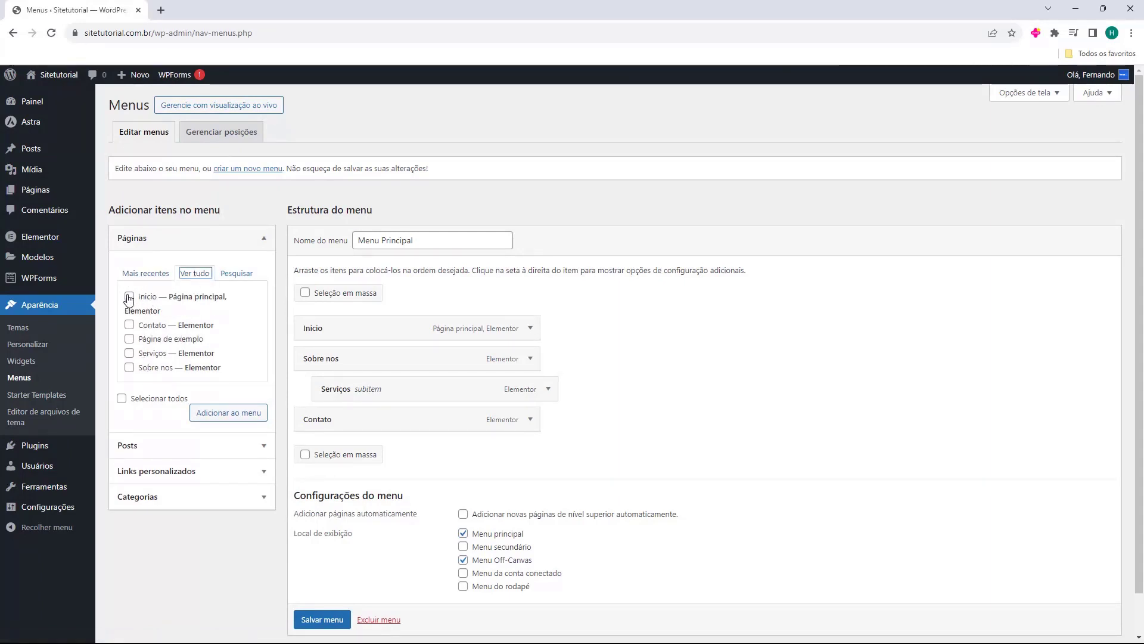
left_click(129, 340)
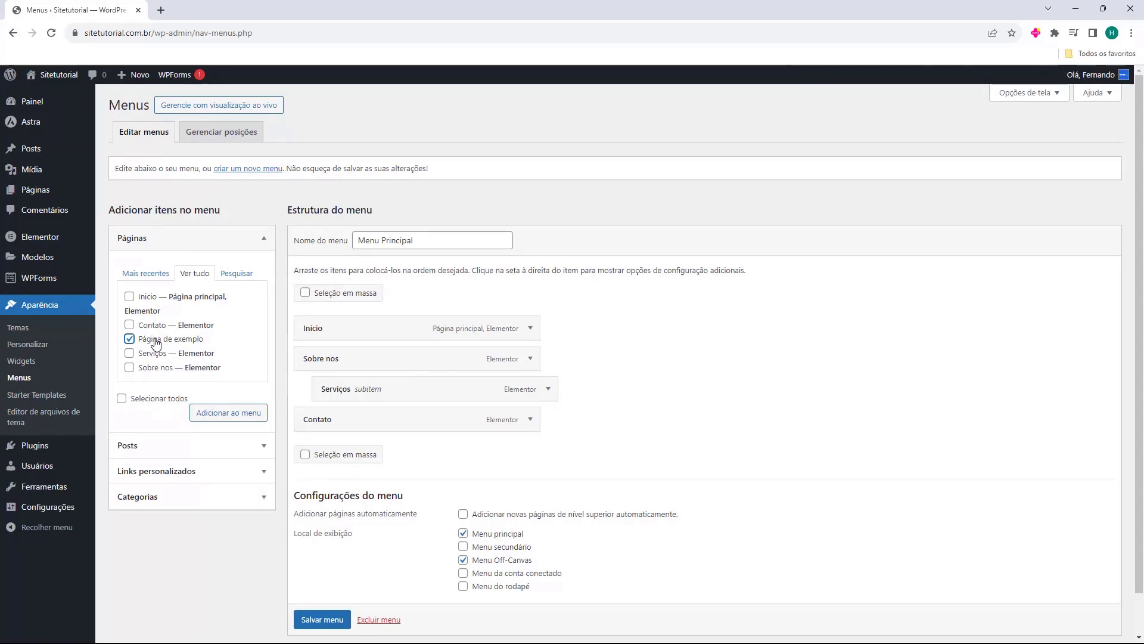
left_click(218, 418)
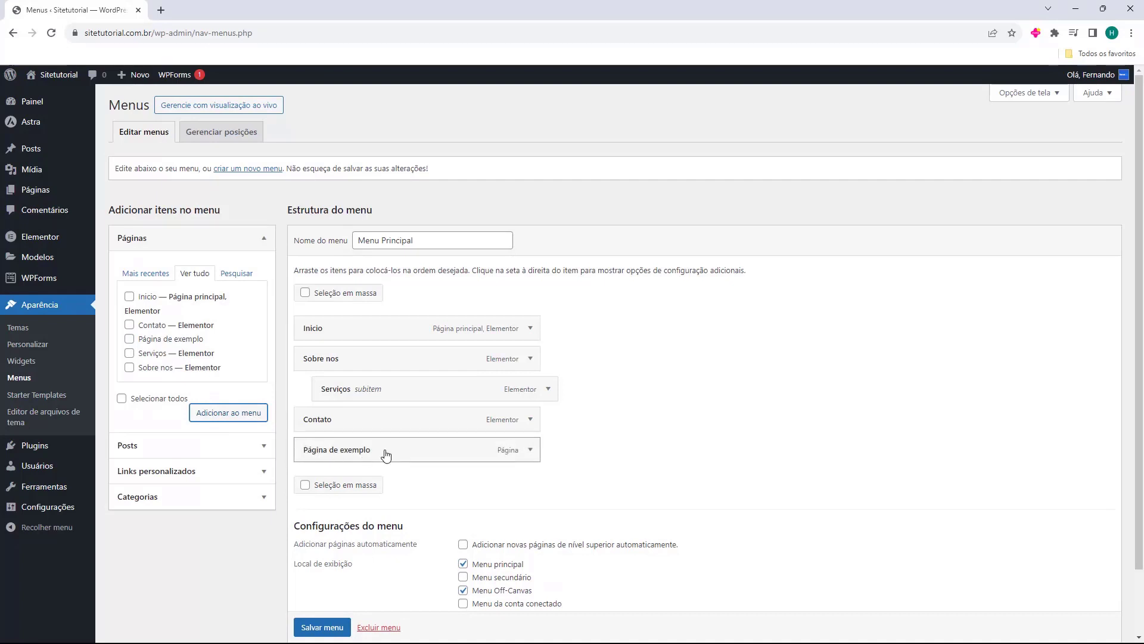
left_click_drag(352, 451, 380, 419)
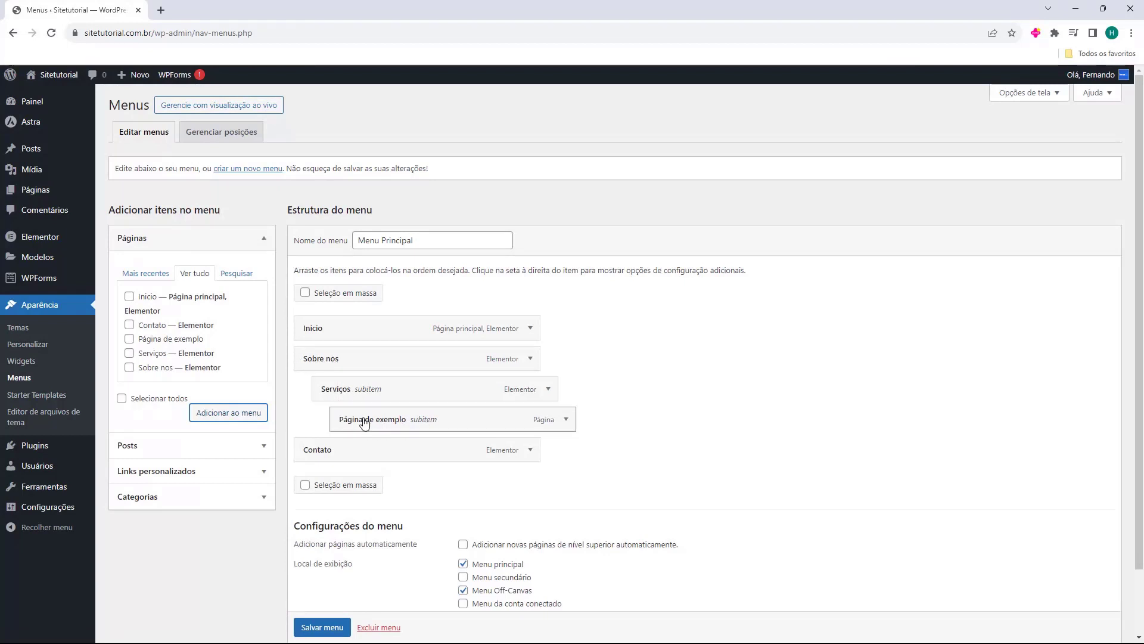
left_click_drag(366, 422, 346, 426)
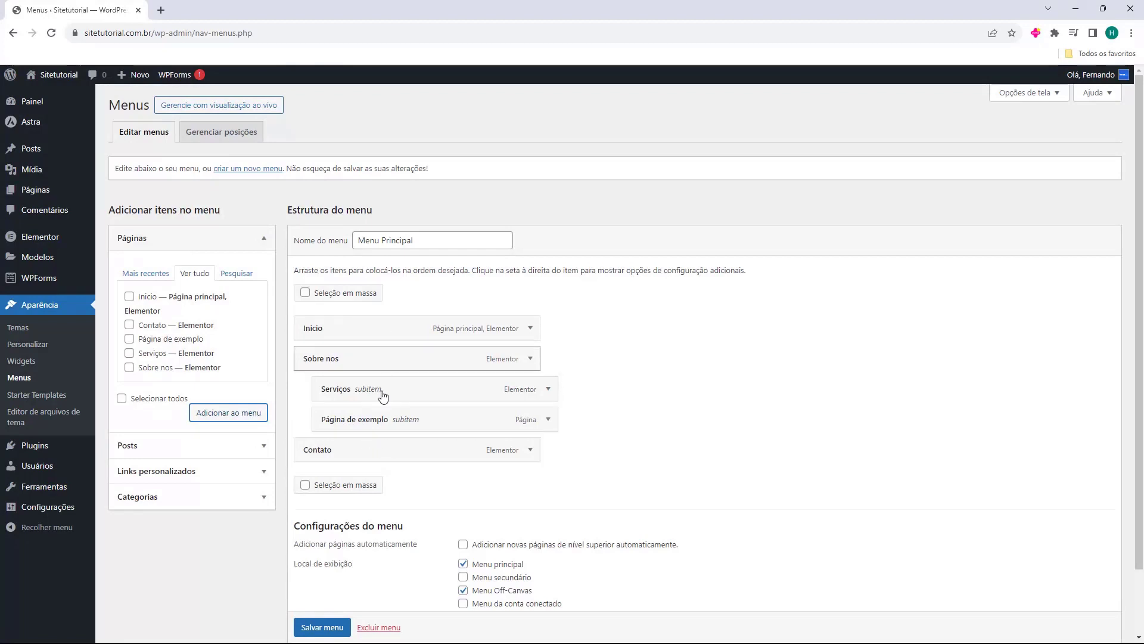
Review the posts that can be added to the menu
left_click(138, 446)
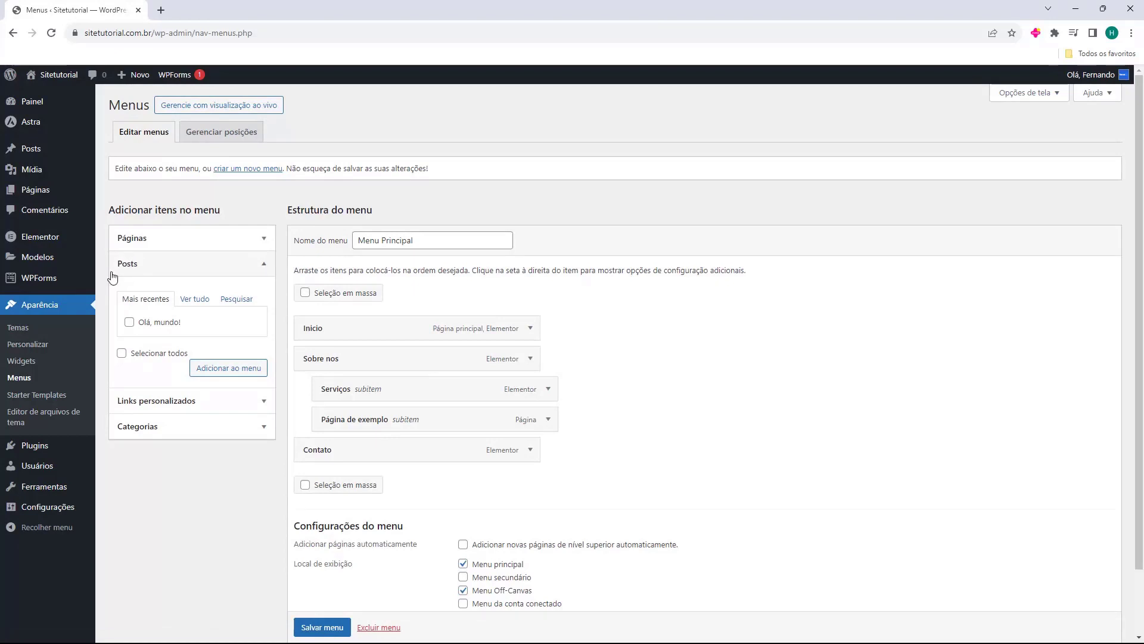
left_click(190, 301)
left_click(149, 305)
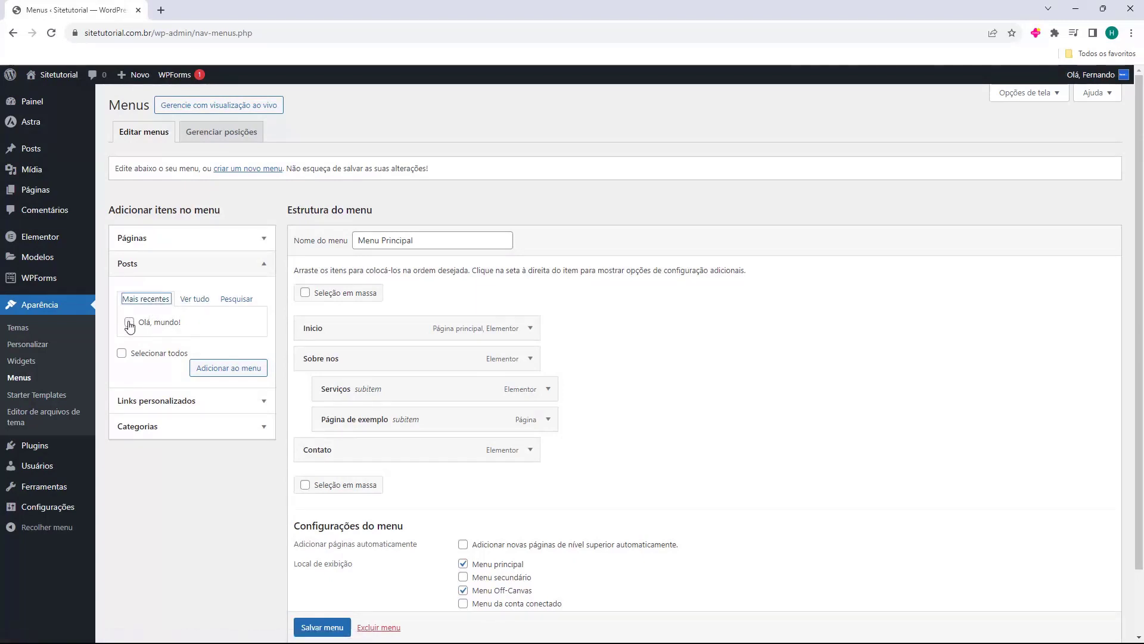
left_click(132, 283)
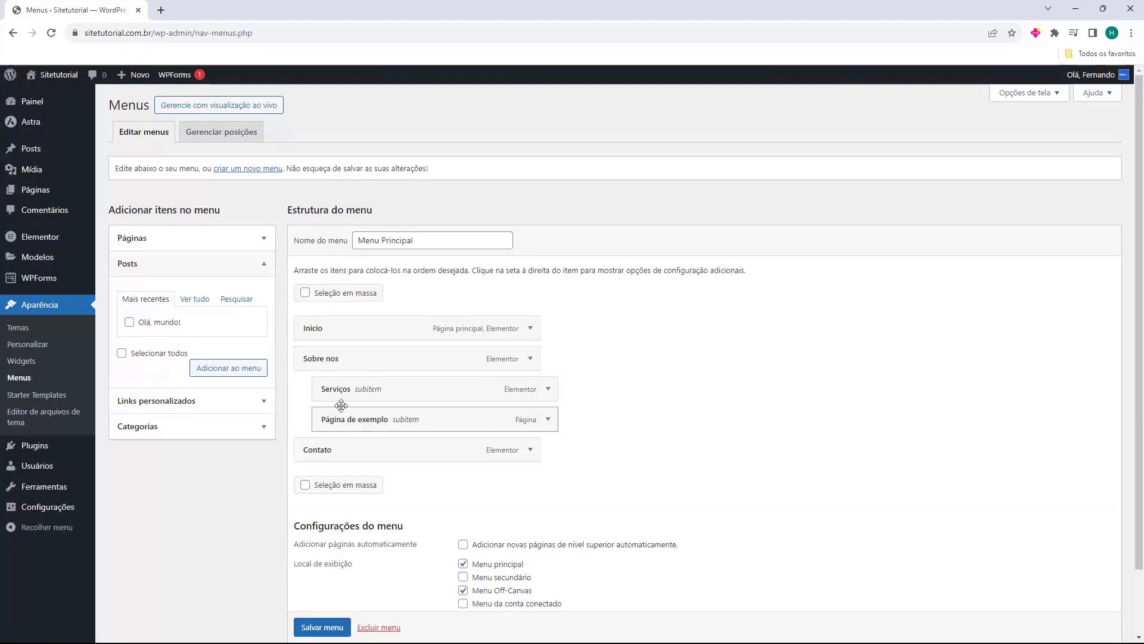
left_click(170, 400)
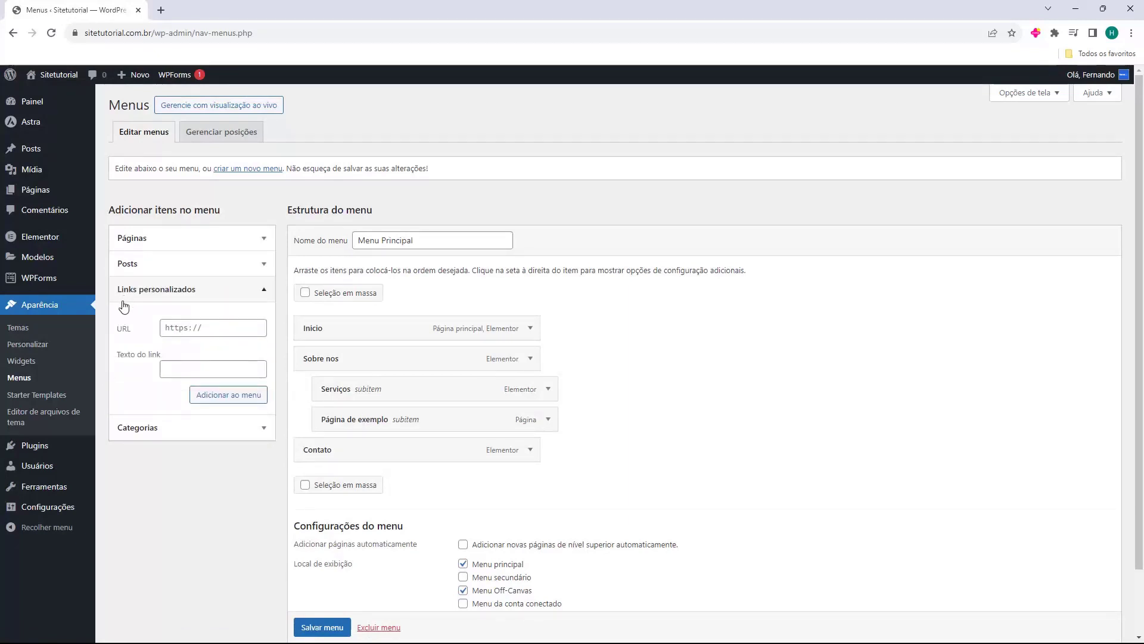
left_click(121, 333)
type("https://")
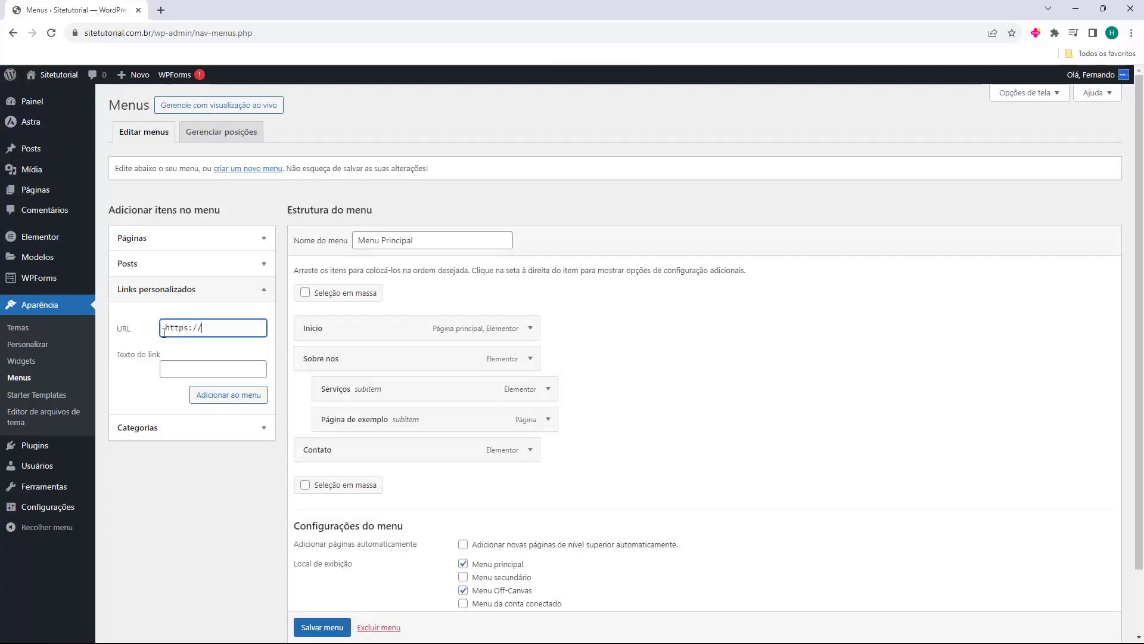
type("host2b")
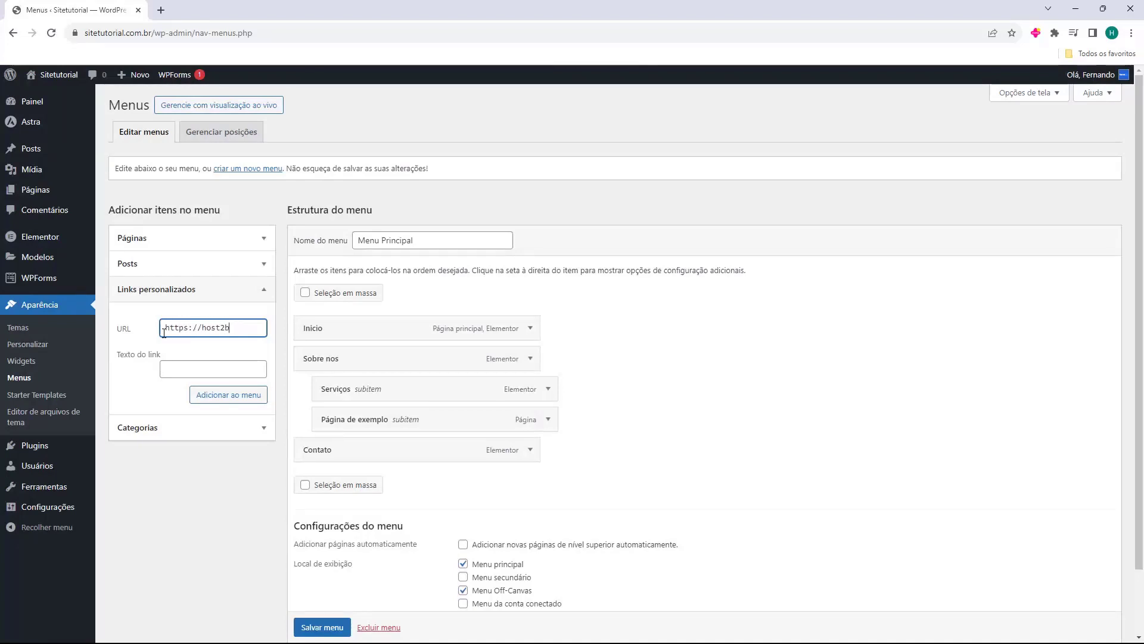
type(".net")
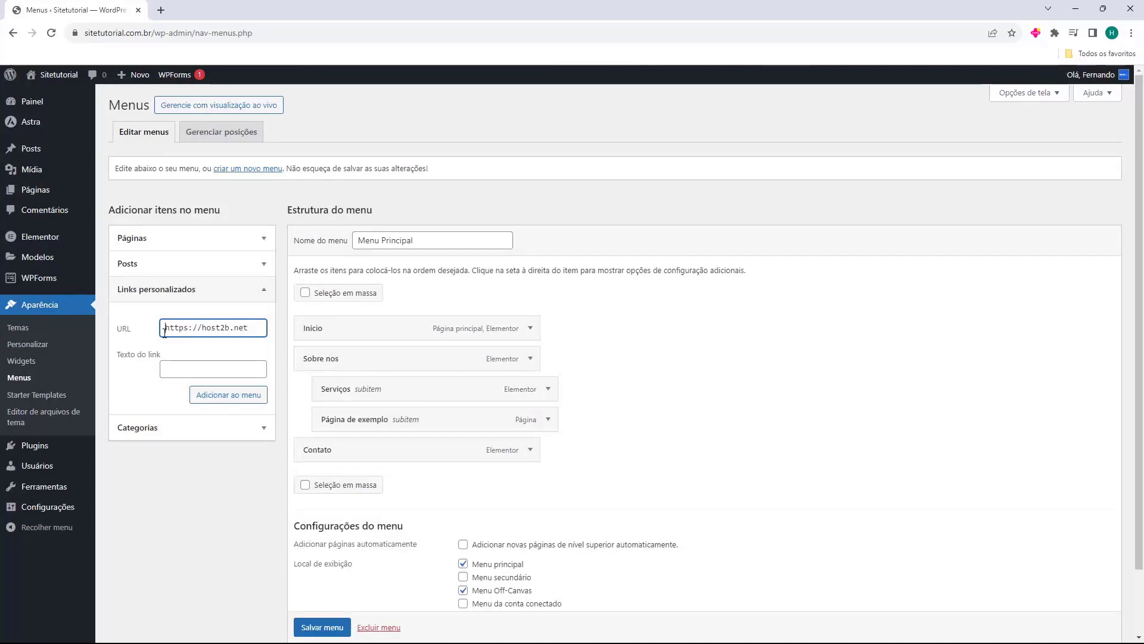
left_click_drag(165, 333, 247, 327)
left_click(174, 368)
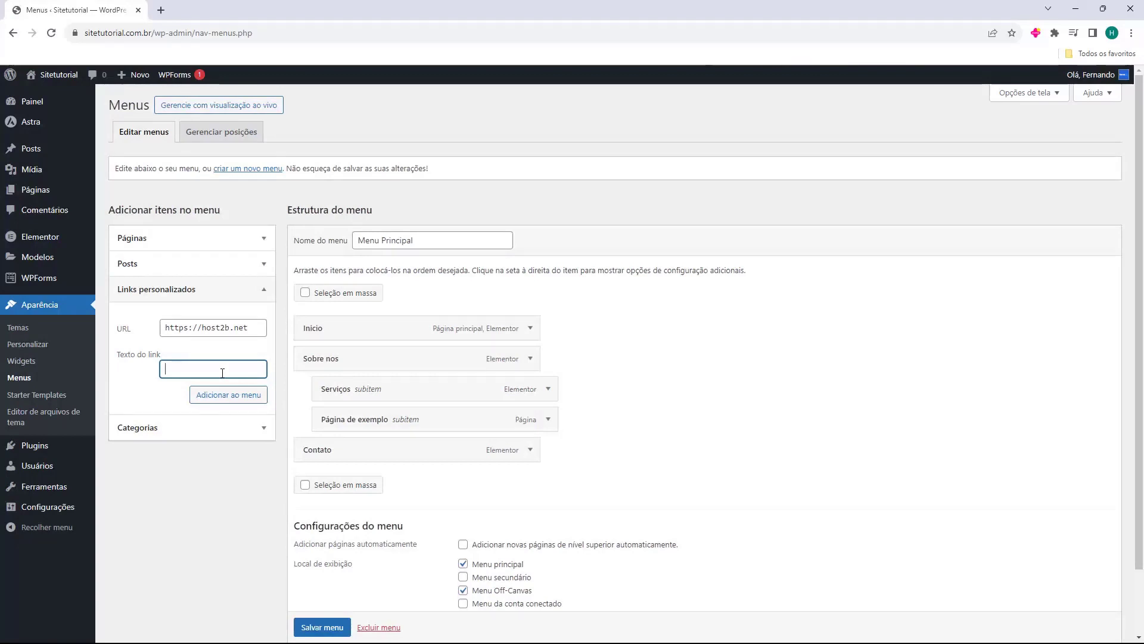
type("Saiba Mais")
left_click(203, 395)
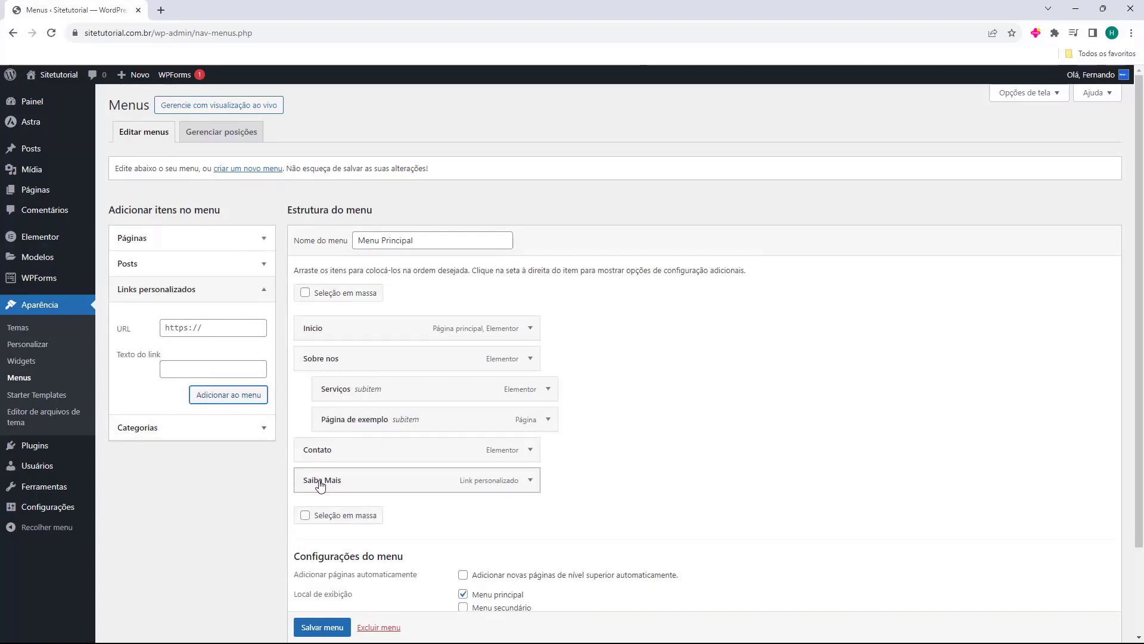
Review the Saiba Mais item's settings and the categories that can be added to the menu
left_click(530, 480)
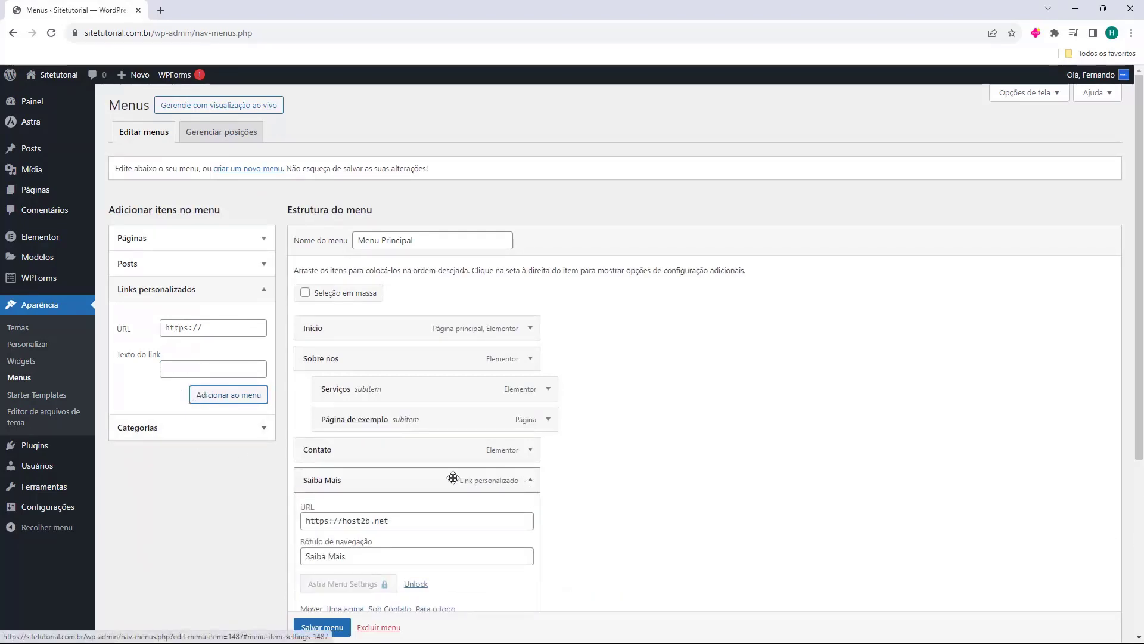
scroll(333, 453, "down", 1)
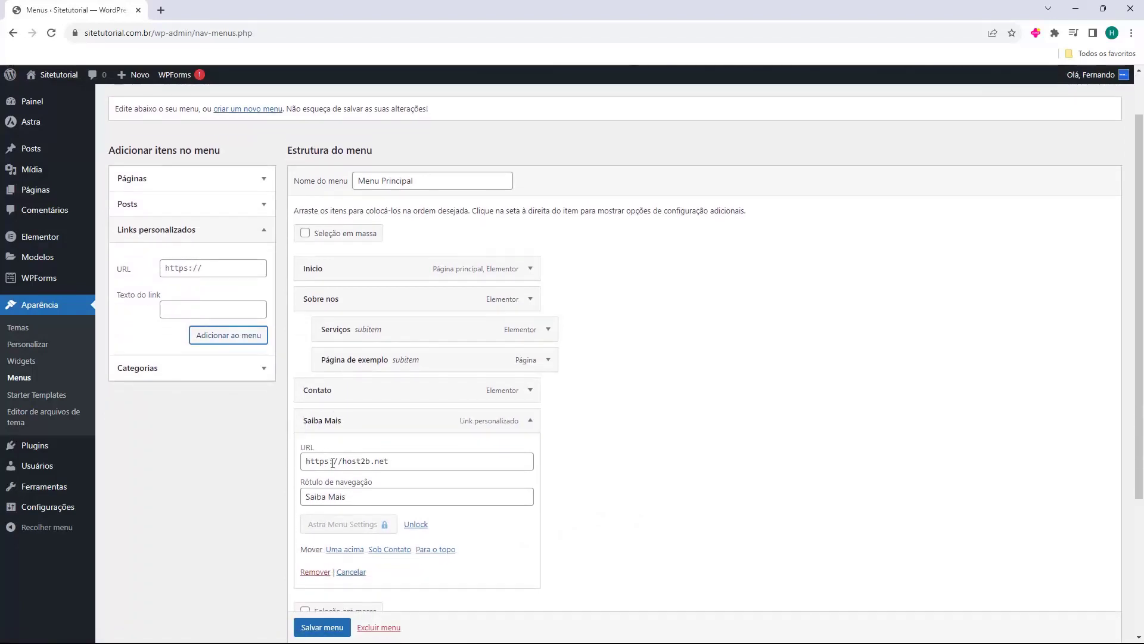
left_click(530, 421)
left_click(137, 368)
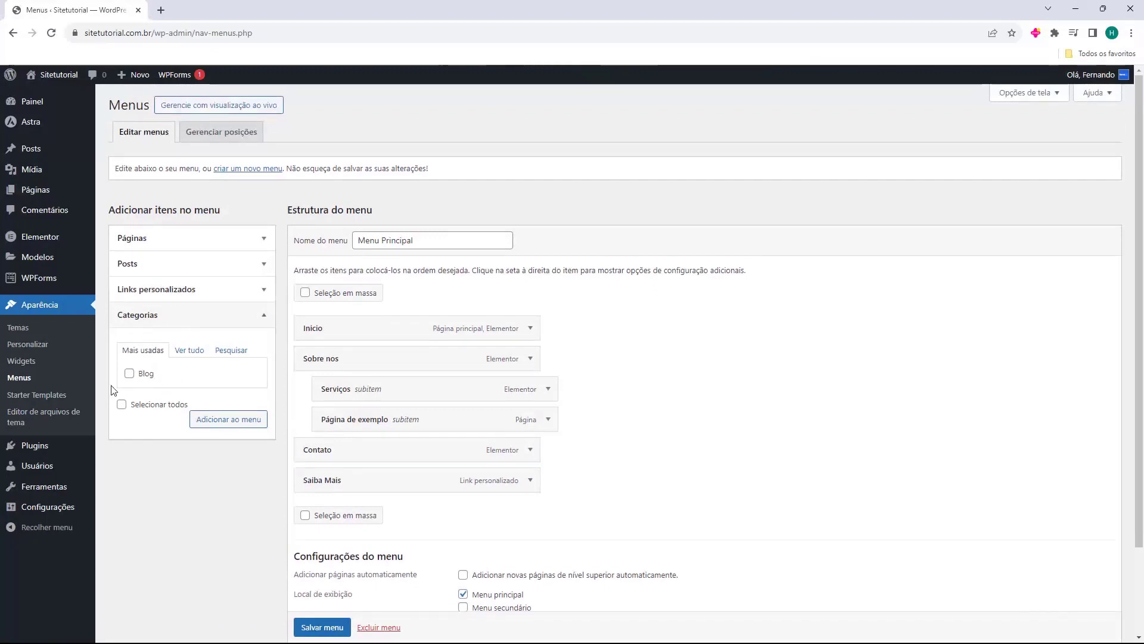
left_click(159, 315)
scroll(439, 422, "down", 2)
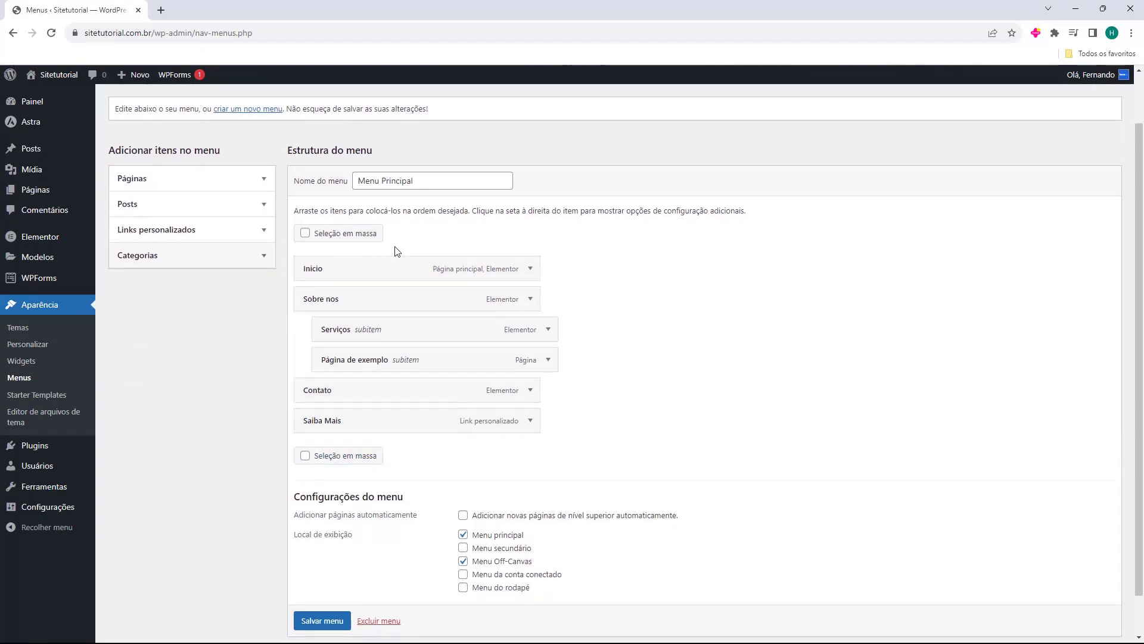
Review the display locations of Menu Principal and save the menu
scroll(397, 251, "down", 2)
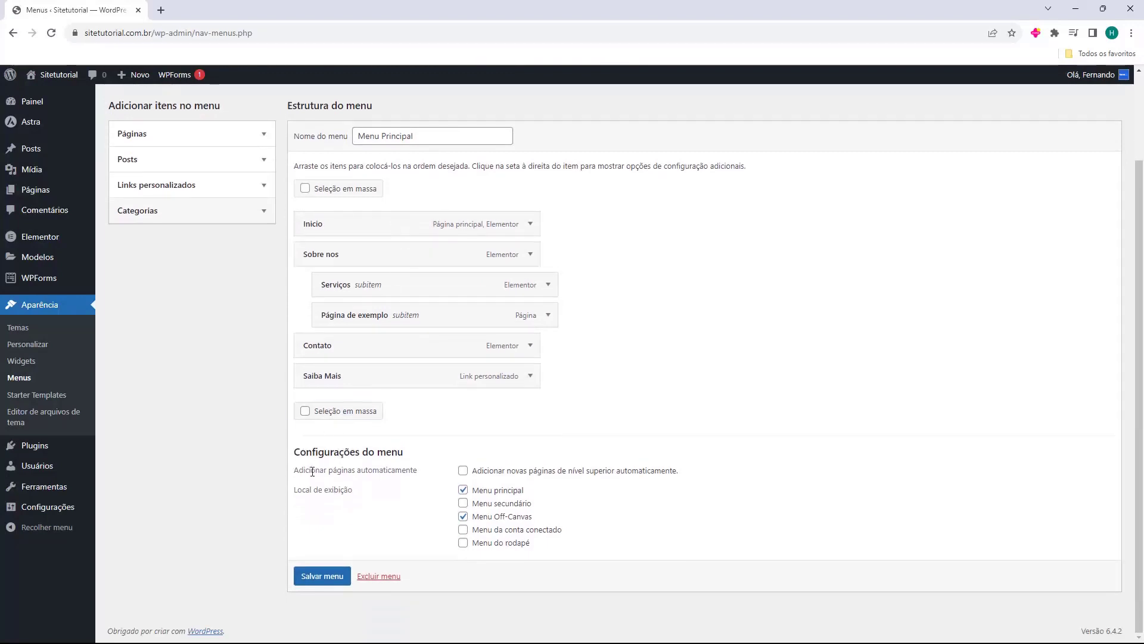
left_click_drag(295, 491, 332, 493)
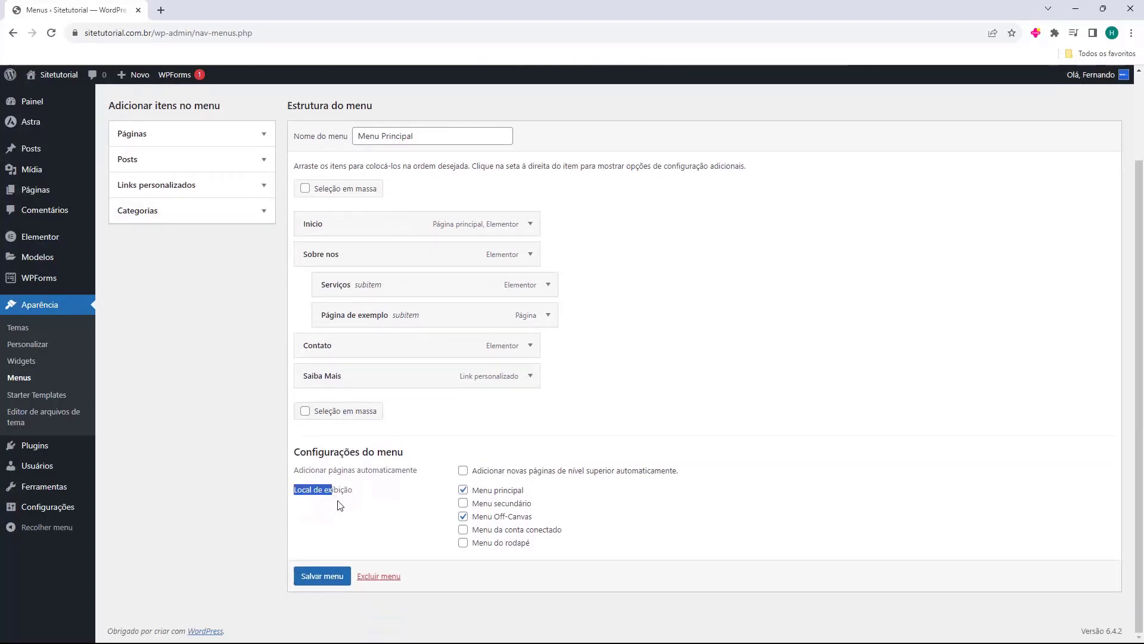
left_click(336, 500)
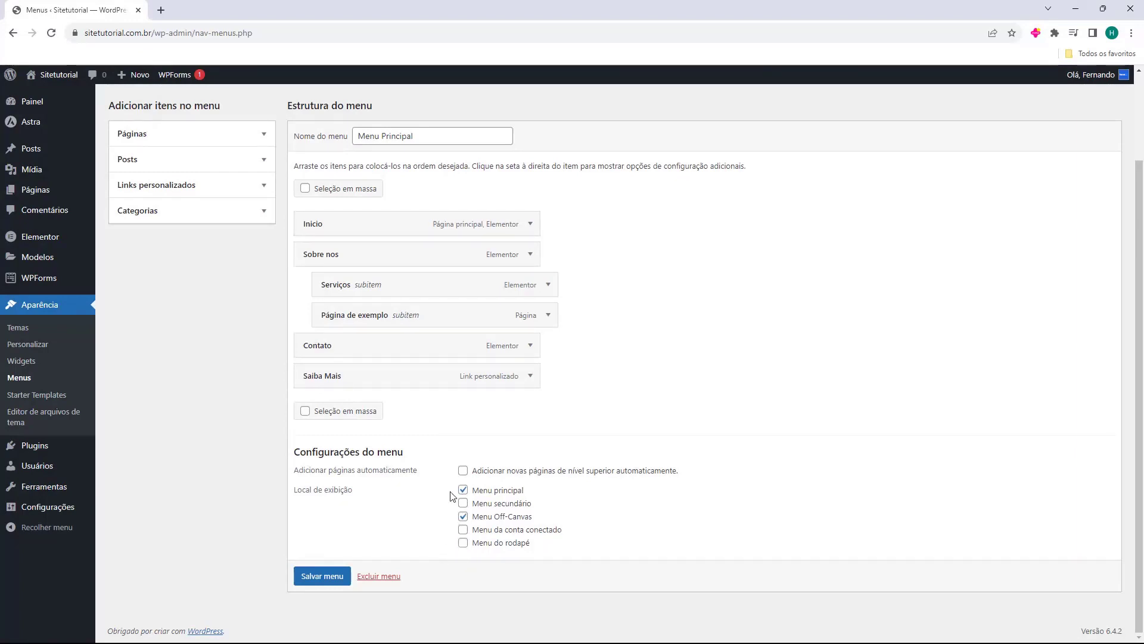
left_click(320, 578)
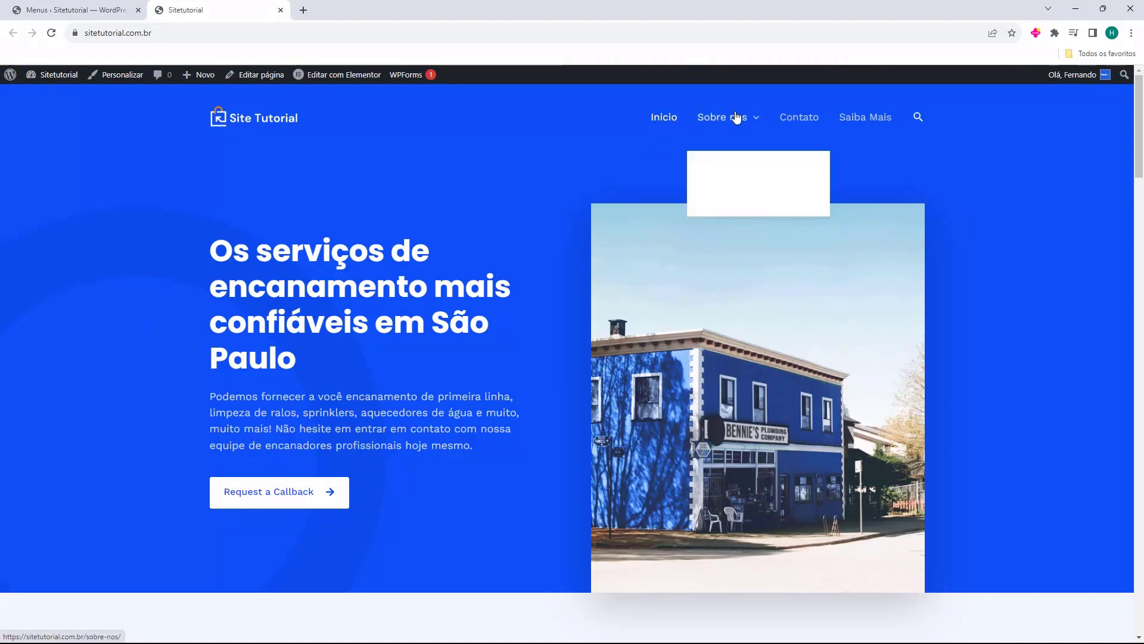
Check the Sobre nos submenu and the Contato and Saiba Mais links on the live site, then return to the menu editor
mouse_move(741, 167)
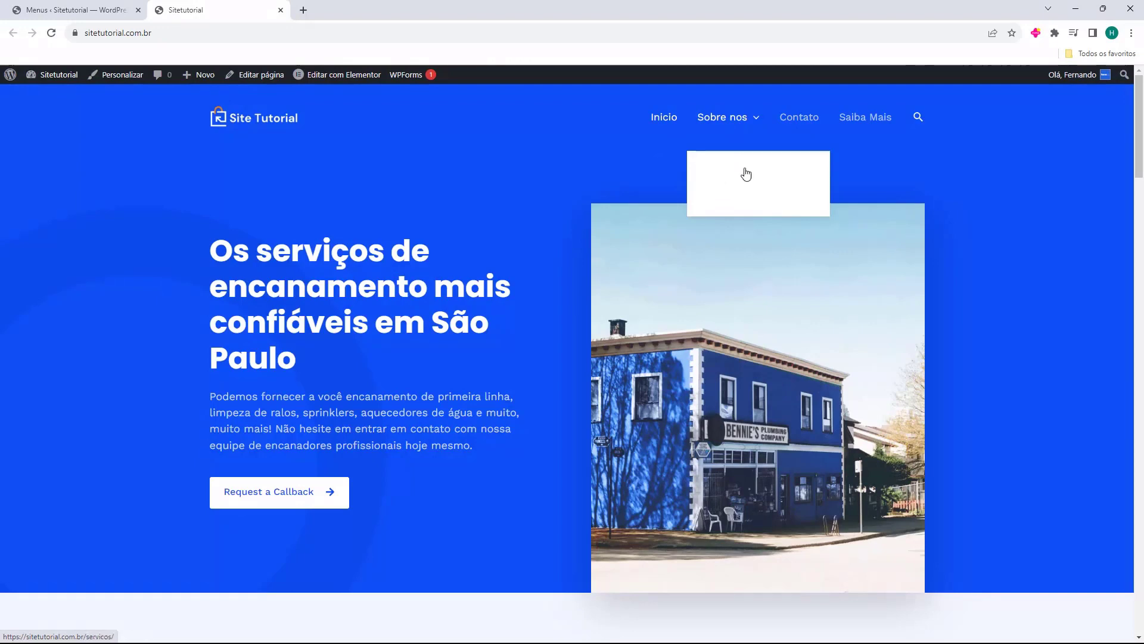
left_click_drag(695, 173, 738, 182)
left_click(797, 119)
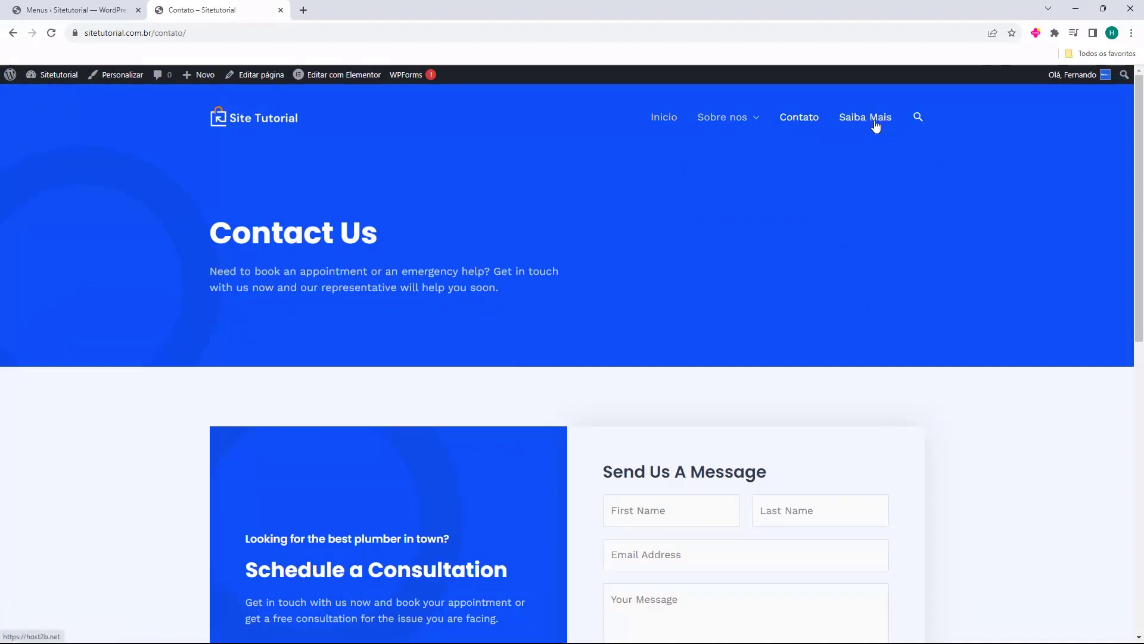
left_click(875, 122)
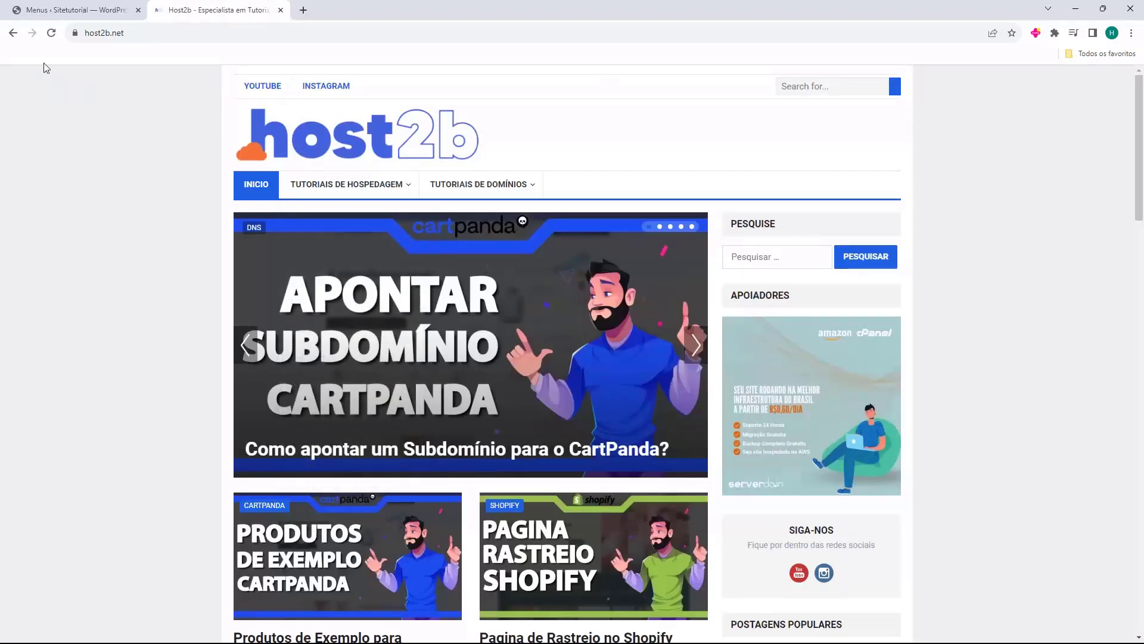
left_click(14, 35)
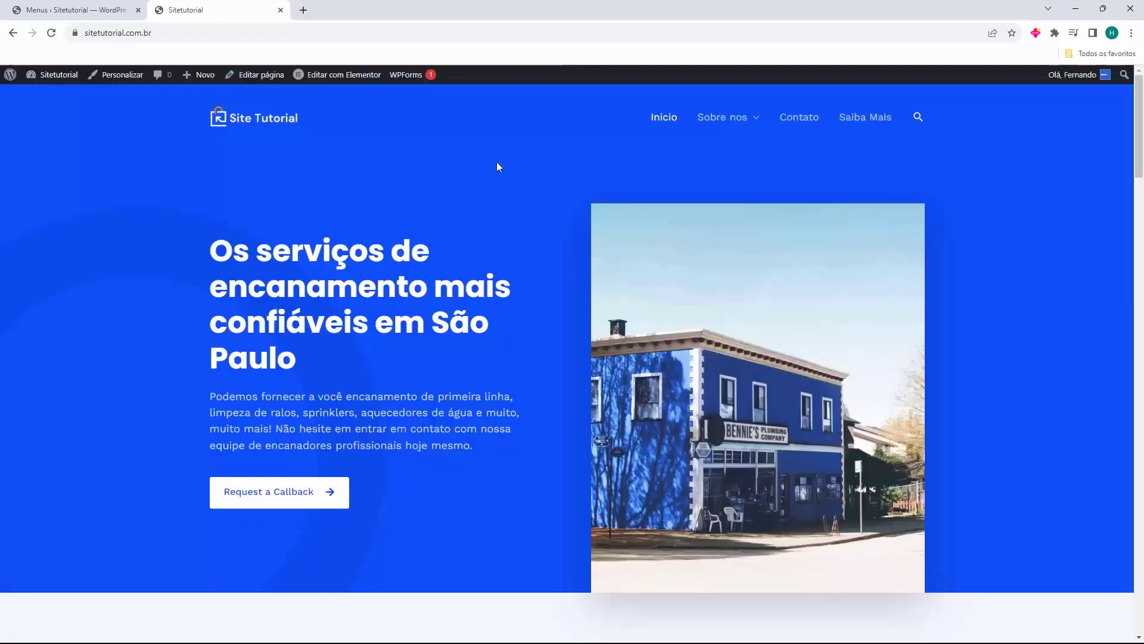
left_click(87, 11)
left_click(280, 10)
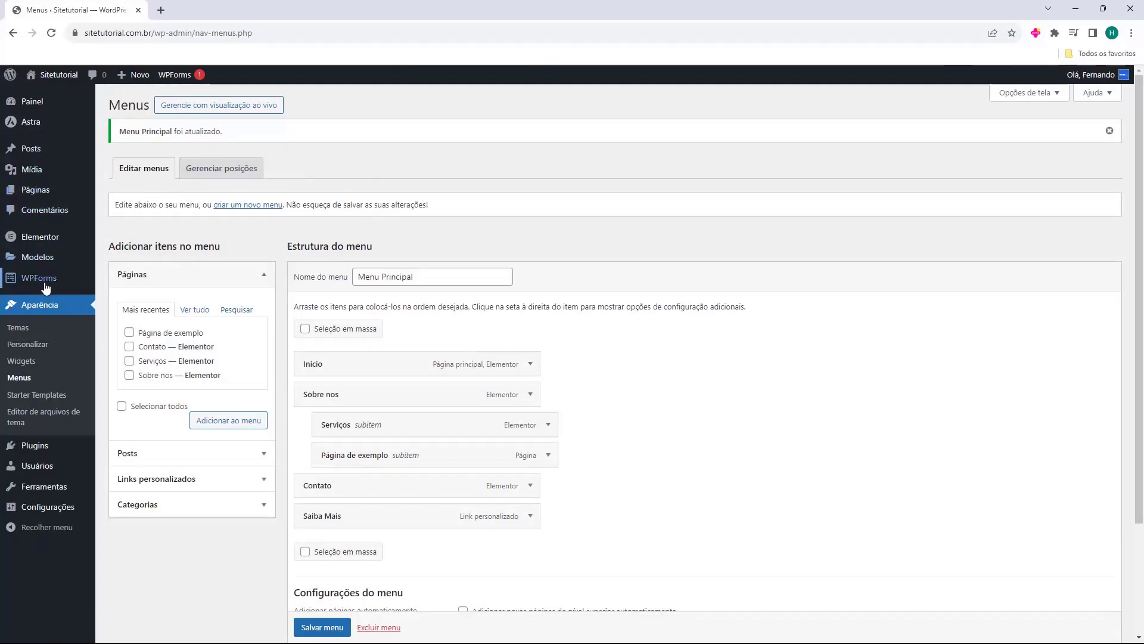
Open the WPForms forms overview and dismiss the welcome notification
mouse_move(29, 282)
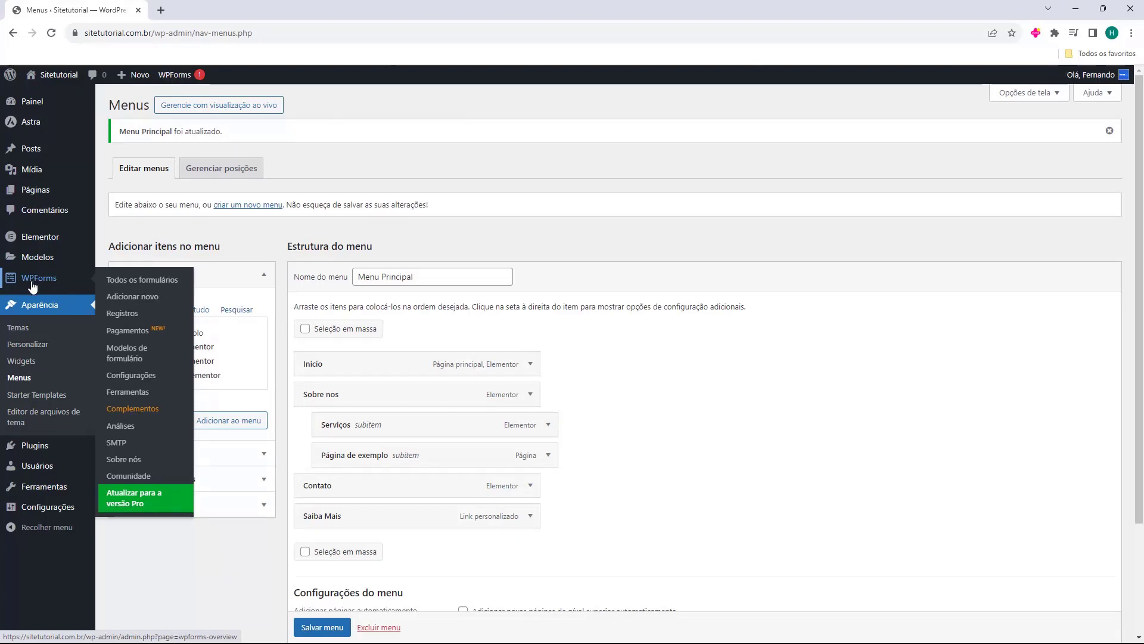
left_click(33, 287)
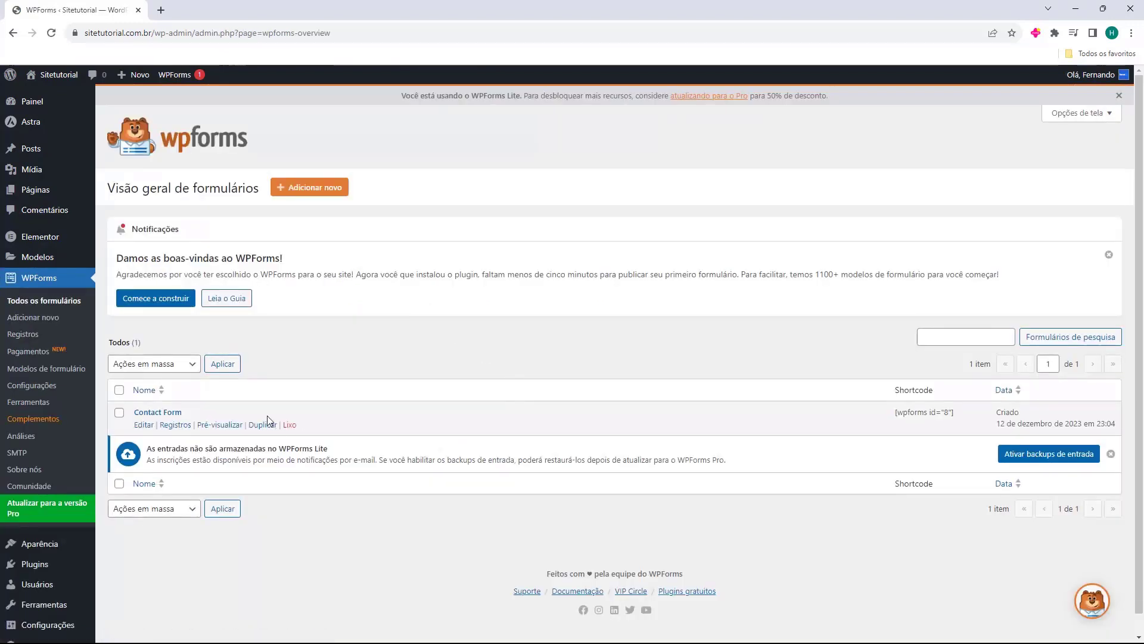
left_click(1110, 254)
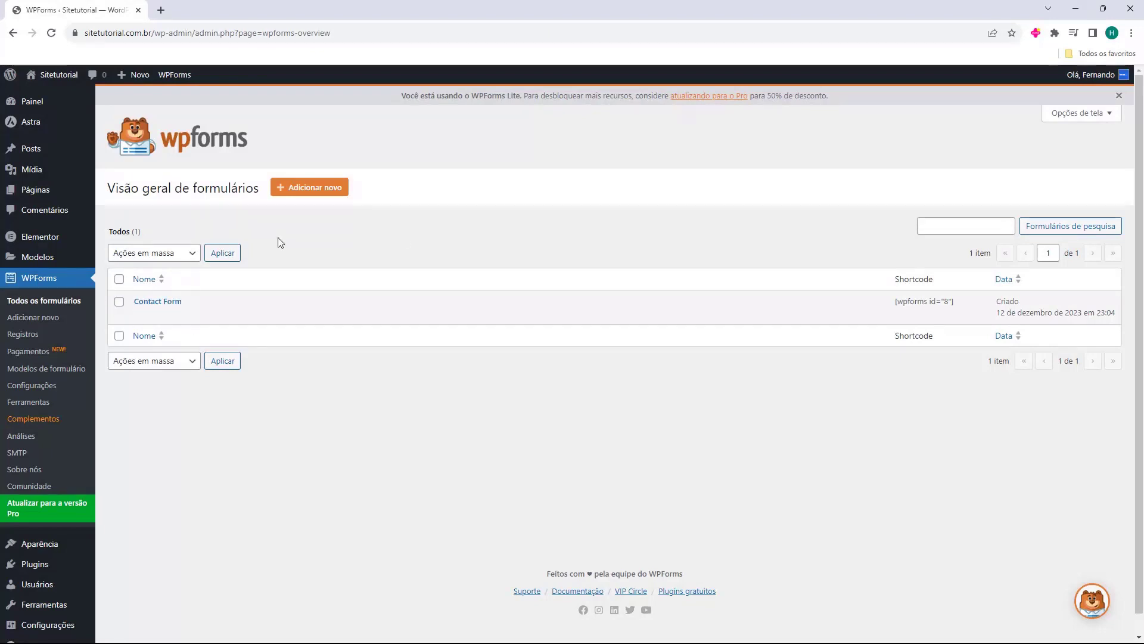
Start a new form and name it Formulário de Contato
left_click(293, 191)
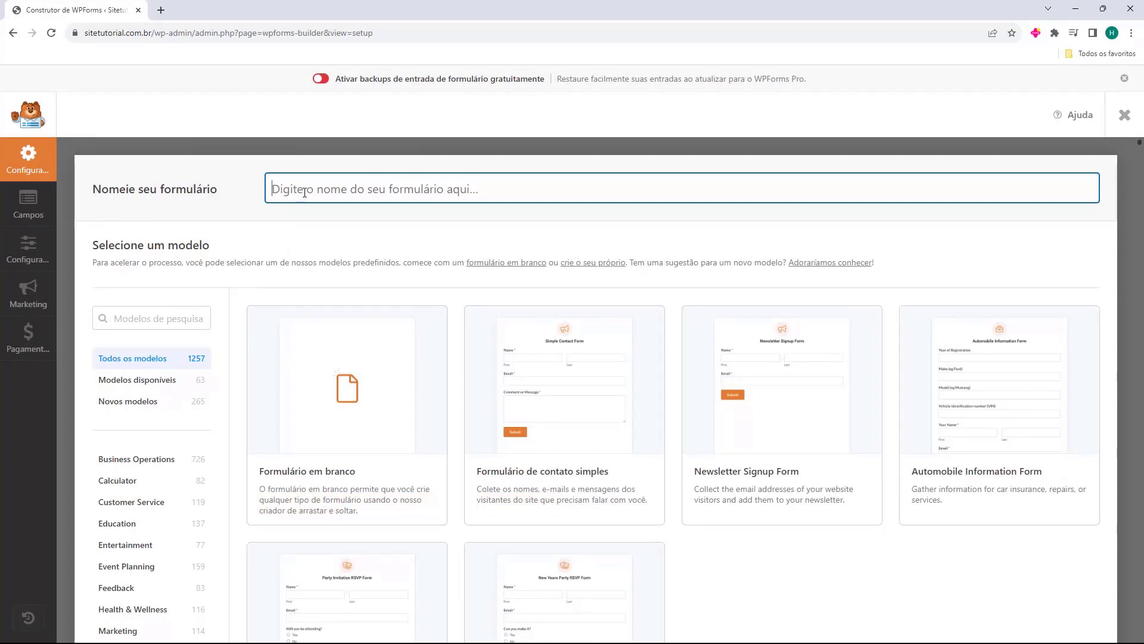
type("F")
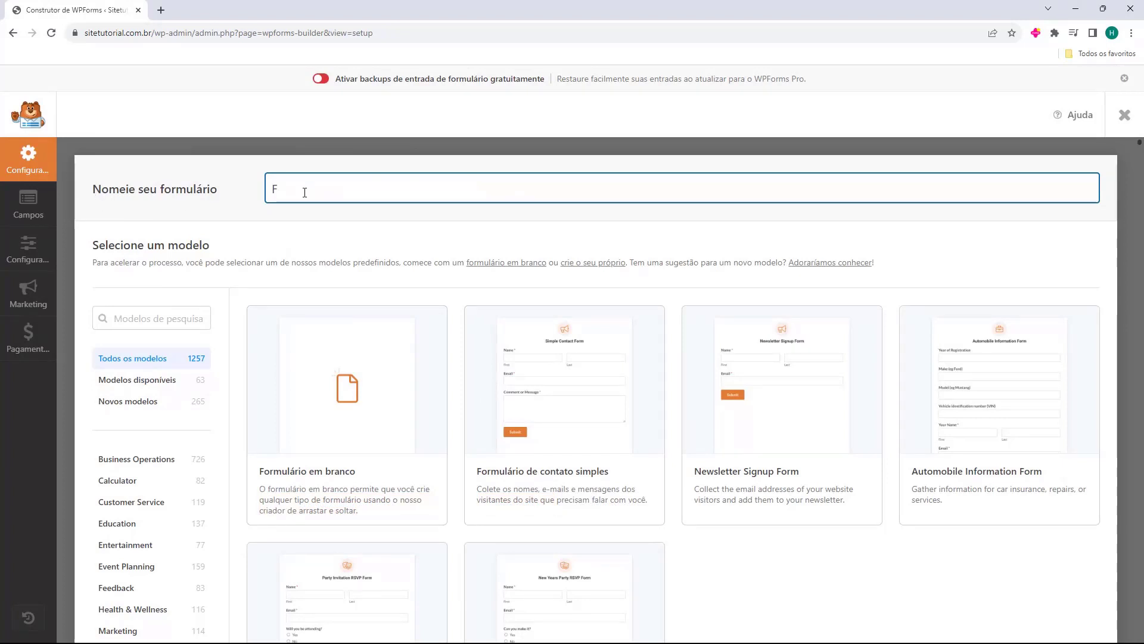
type("ormulário de Contato")
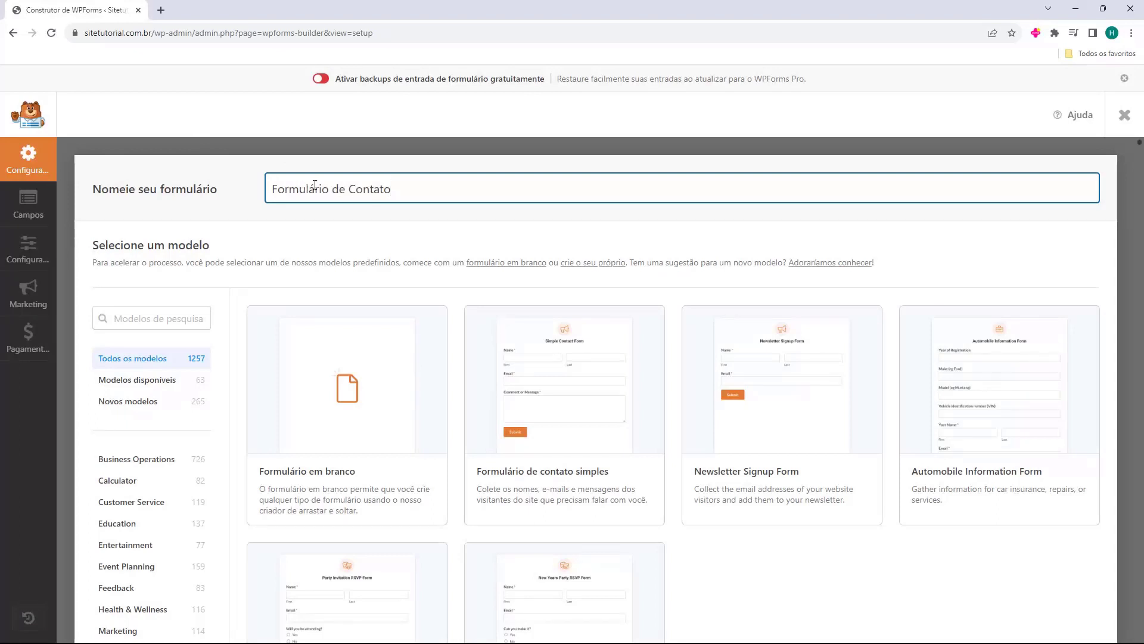
Browse the form templates, including the Business Operations, Calculator, Customer Service and Education categories
scroll(316, 203, "down", 1)
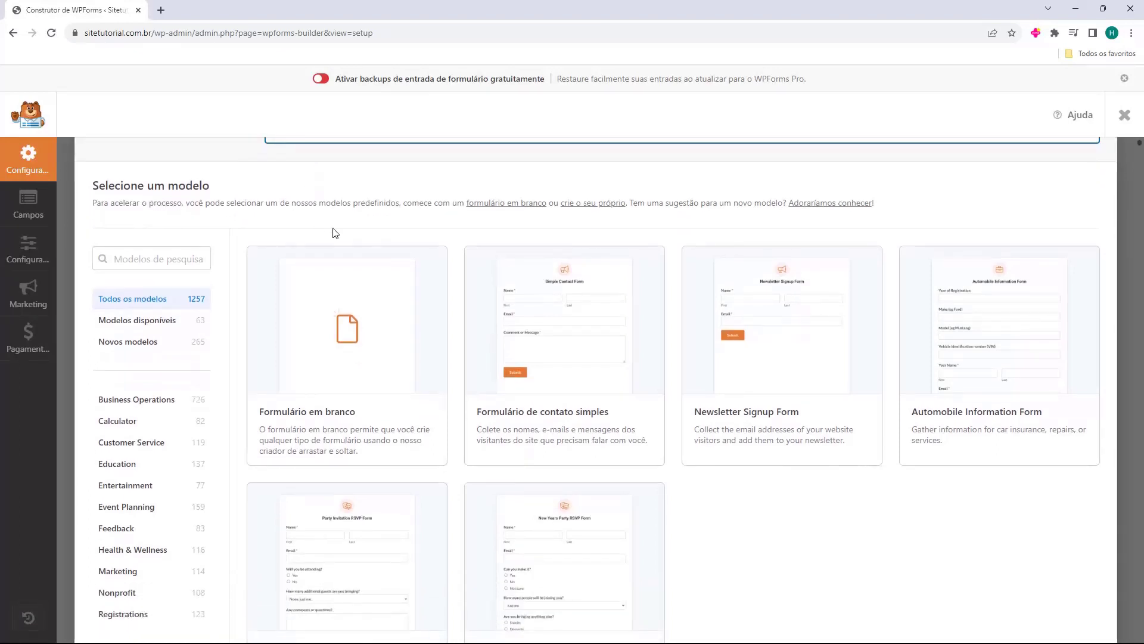
mouse_move(391, 357)
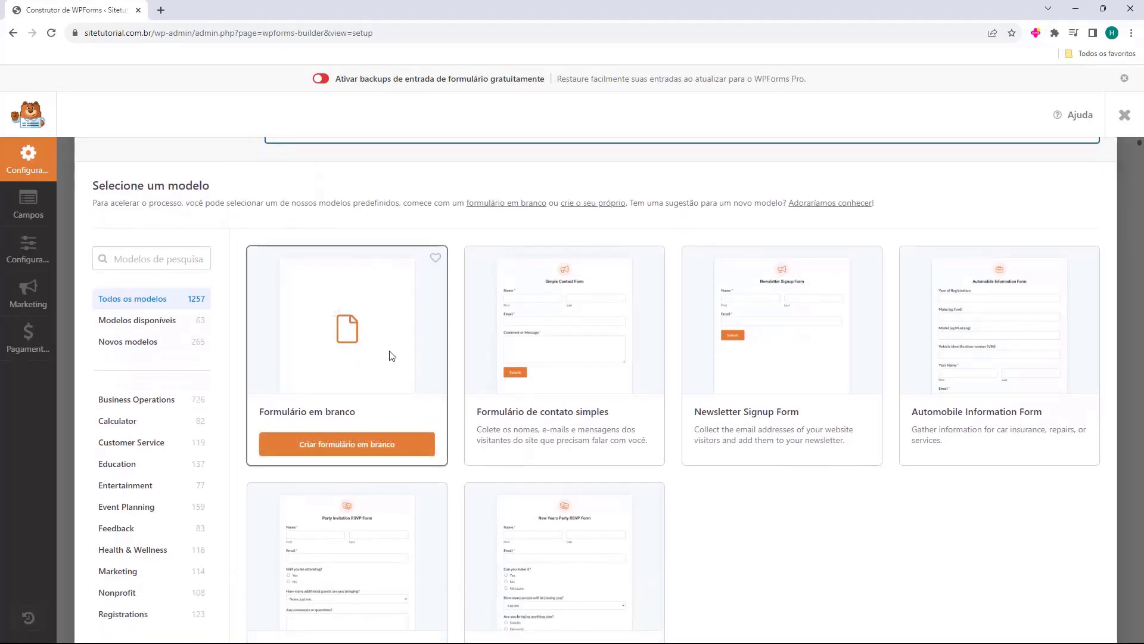
scroll(385, 334, "down", 1)
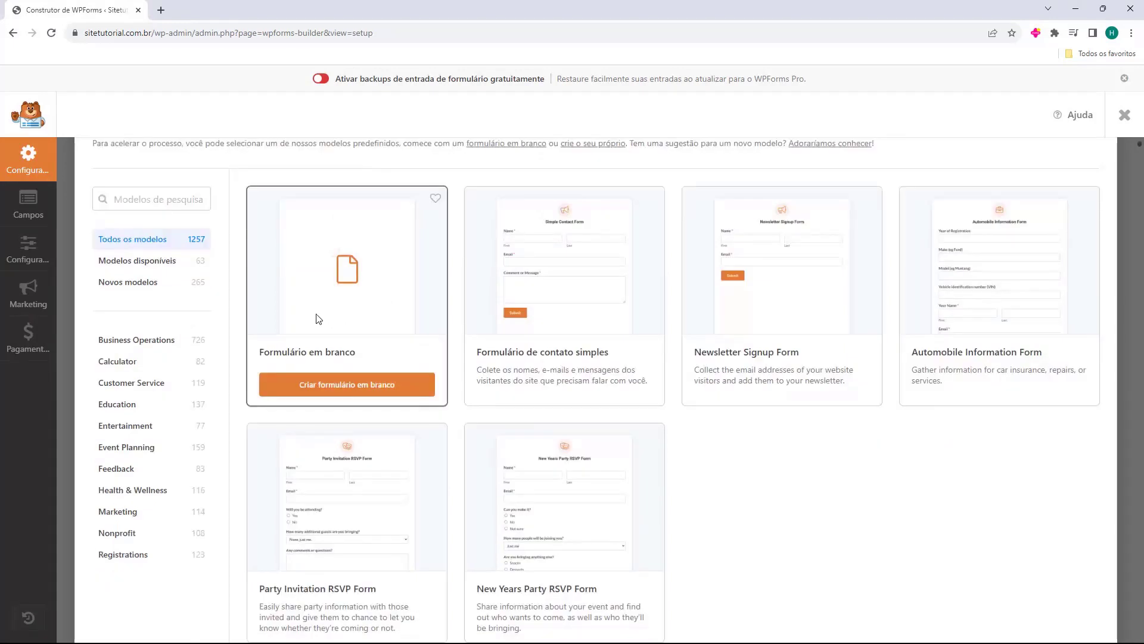
mouse_move(547, 306)
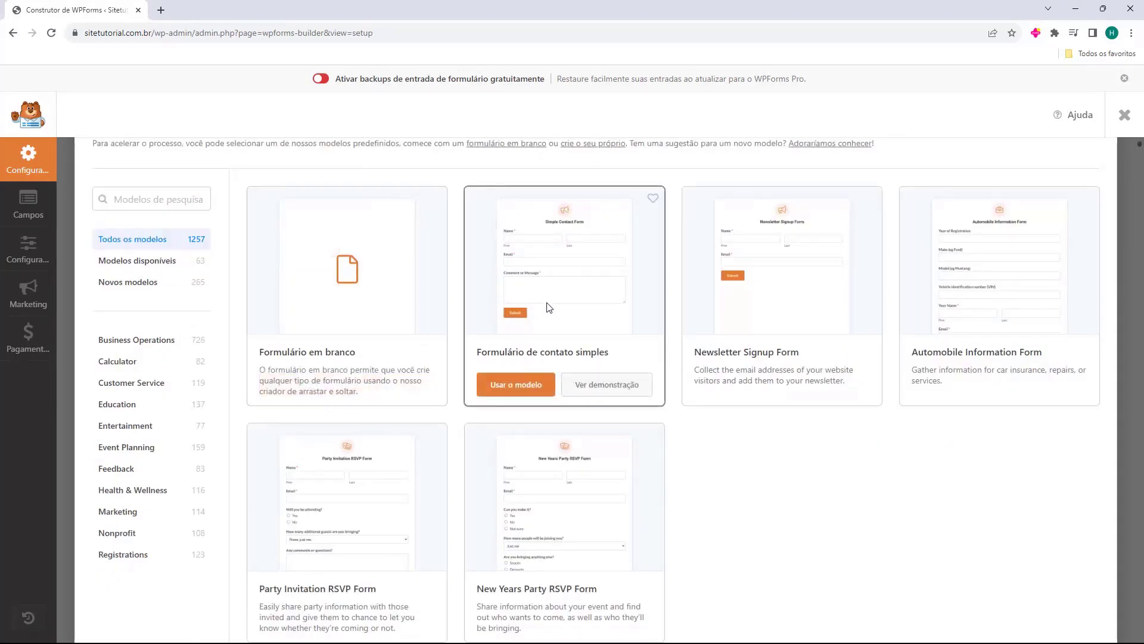
mouse_move(745, 302)
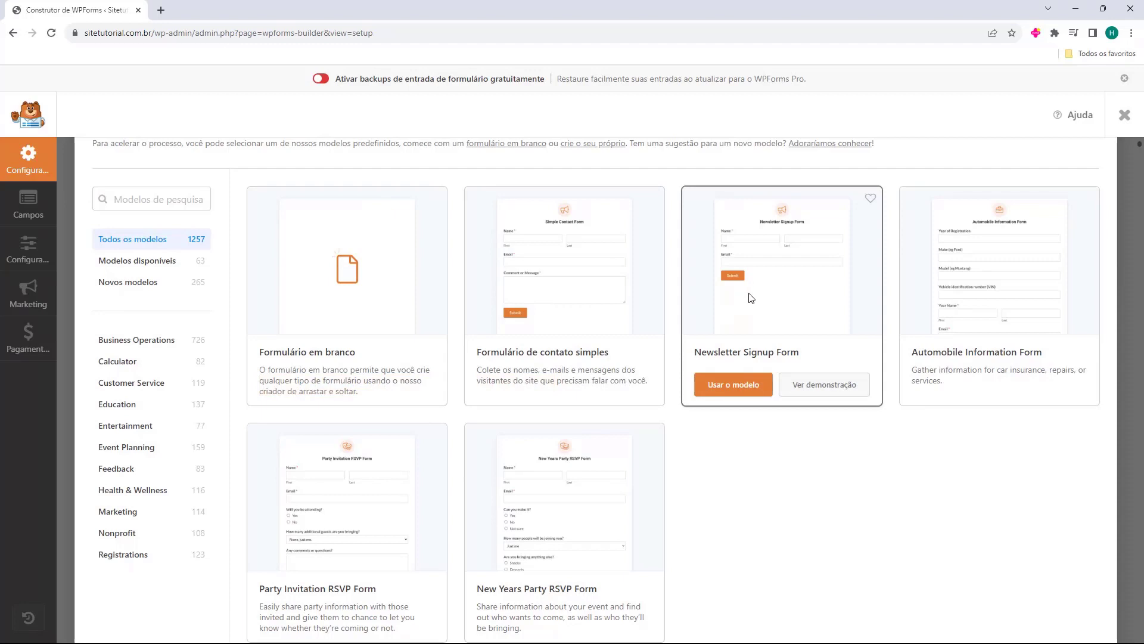
mouse_move(551, 527)
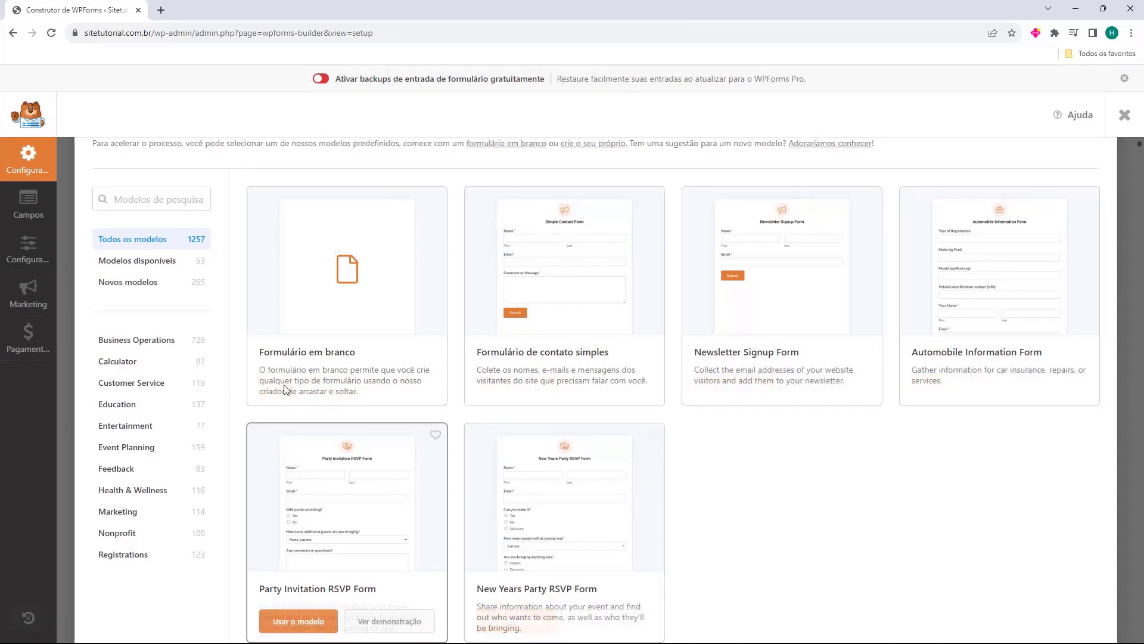
left_click(119, 340)
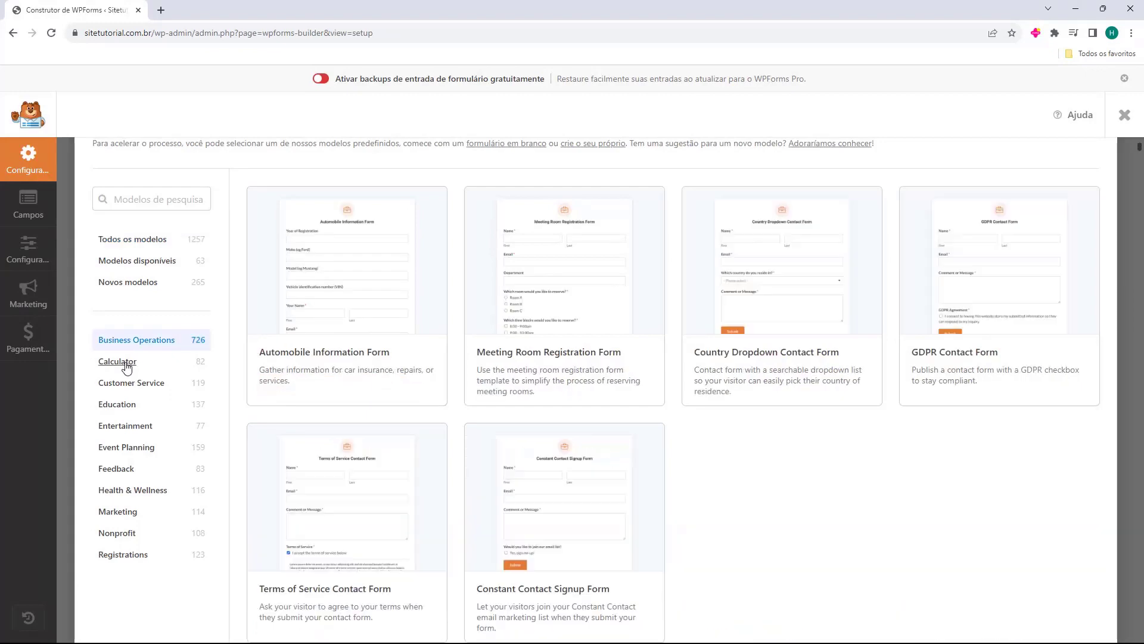
left_click(127, 365)
left_click(123, 388)
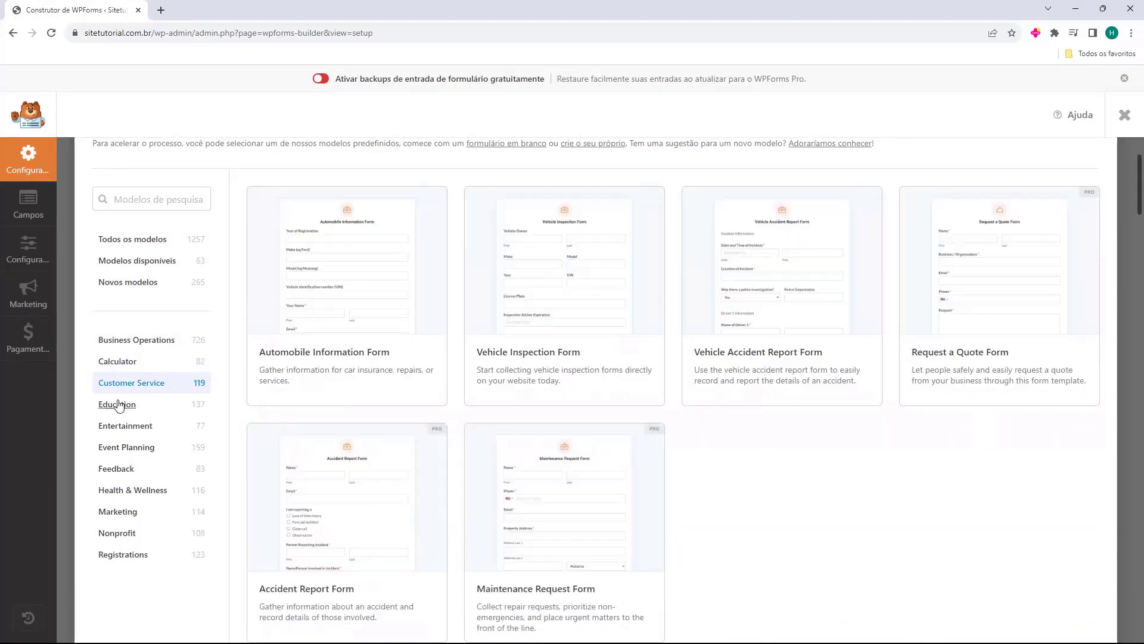
left_click(117, 404)
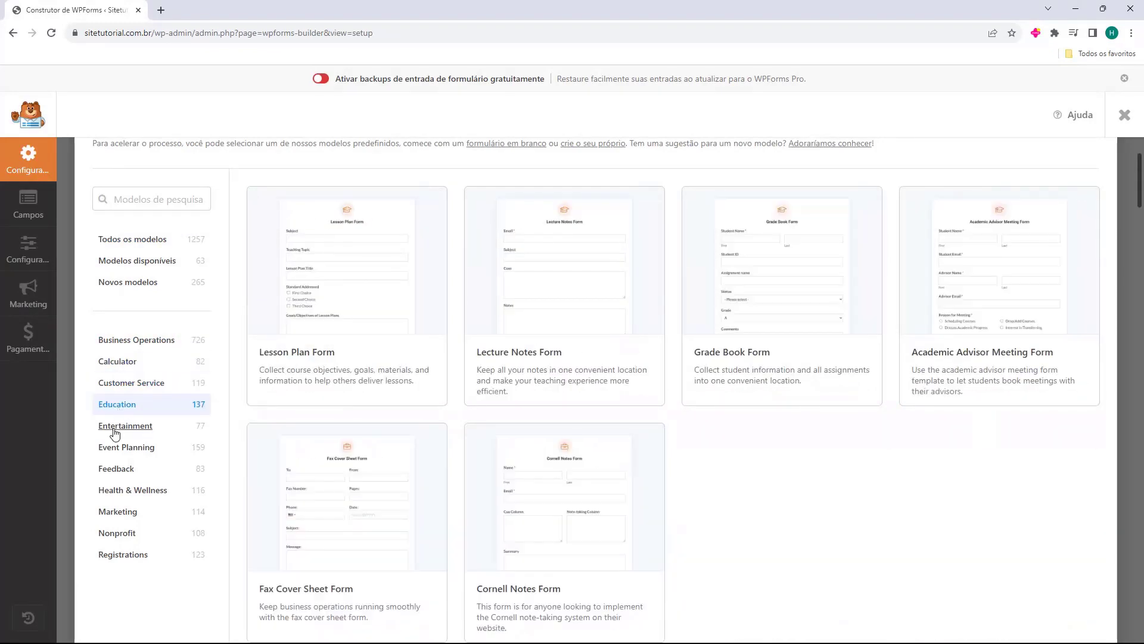
left_click(123, 391)
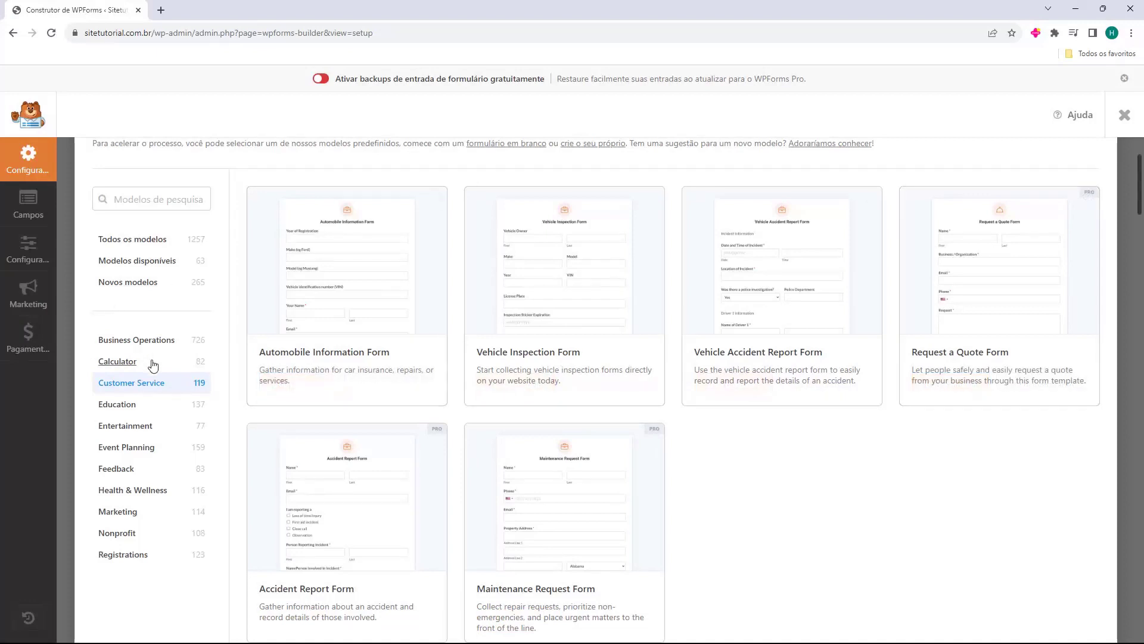
Show all templates again and create the form from the Formulário de contato simples template
left_click(156, 240)
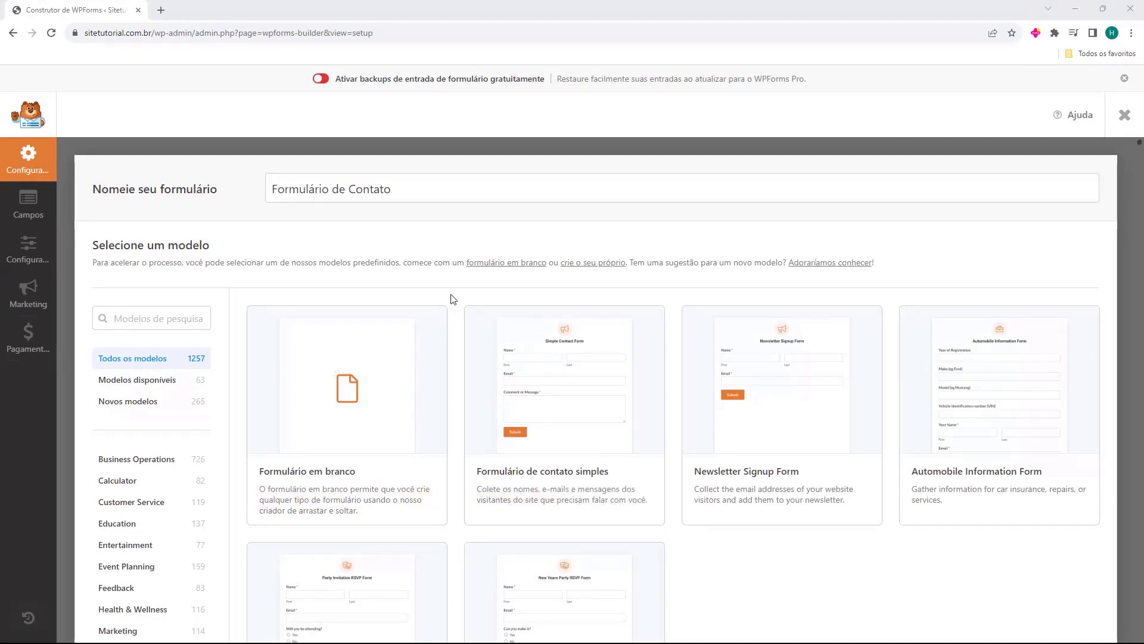
mouse_move(555, 461)
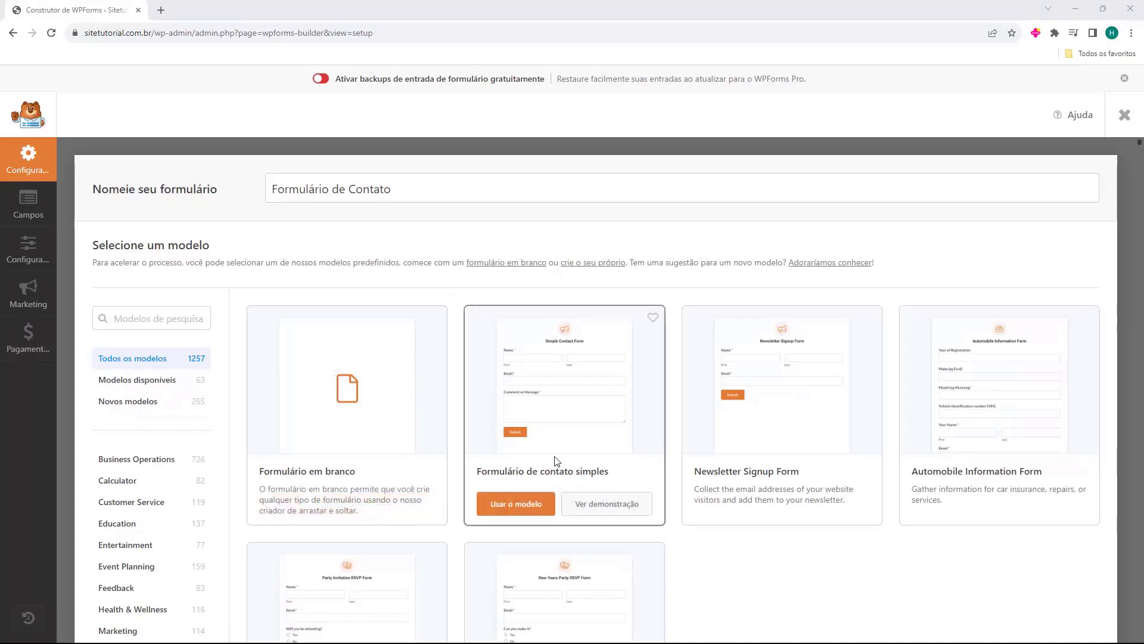
left_click(495, 506)
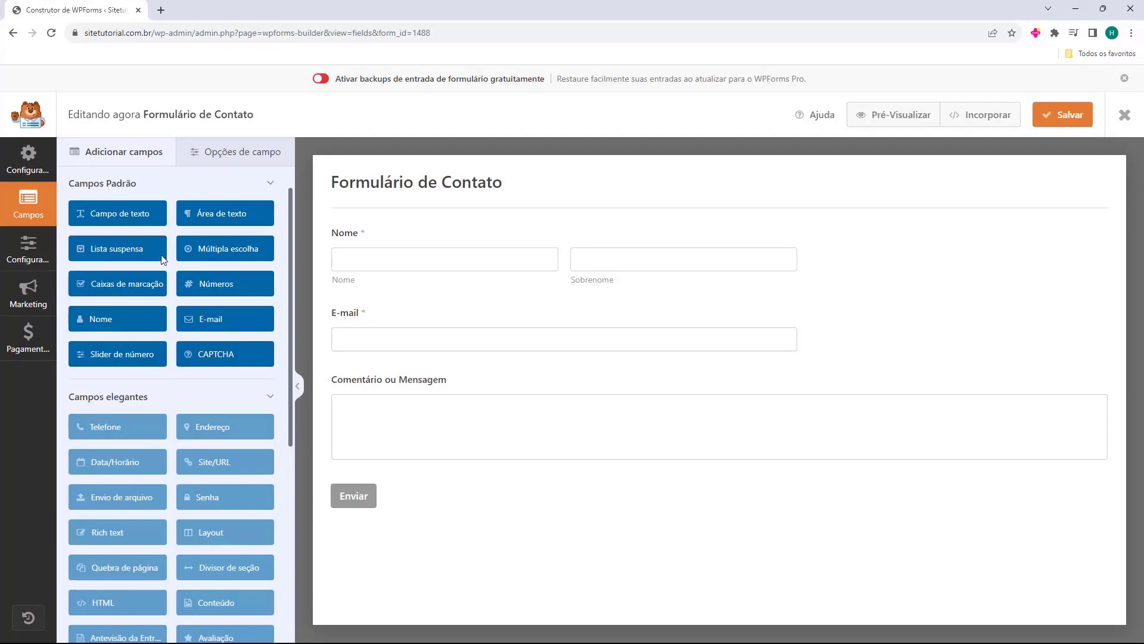
Review the standard, fancy and payment fields that can be added to the form
scroll(162, 257, "down", 2)
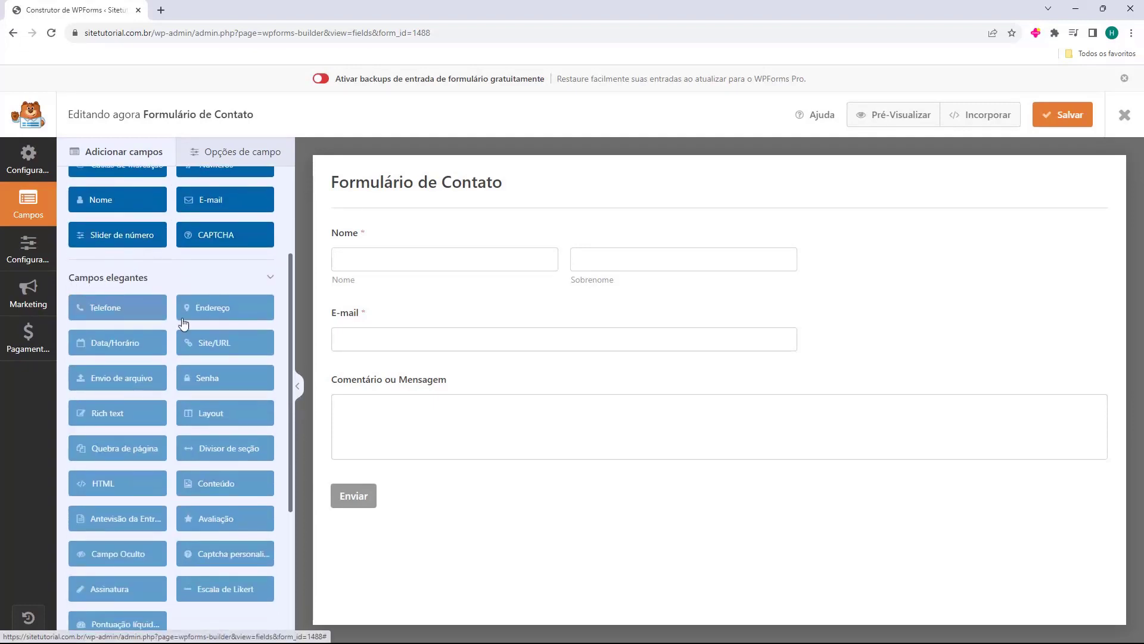
scroll(173, 277, "down", 3)
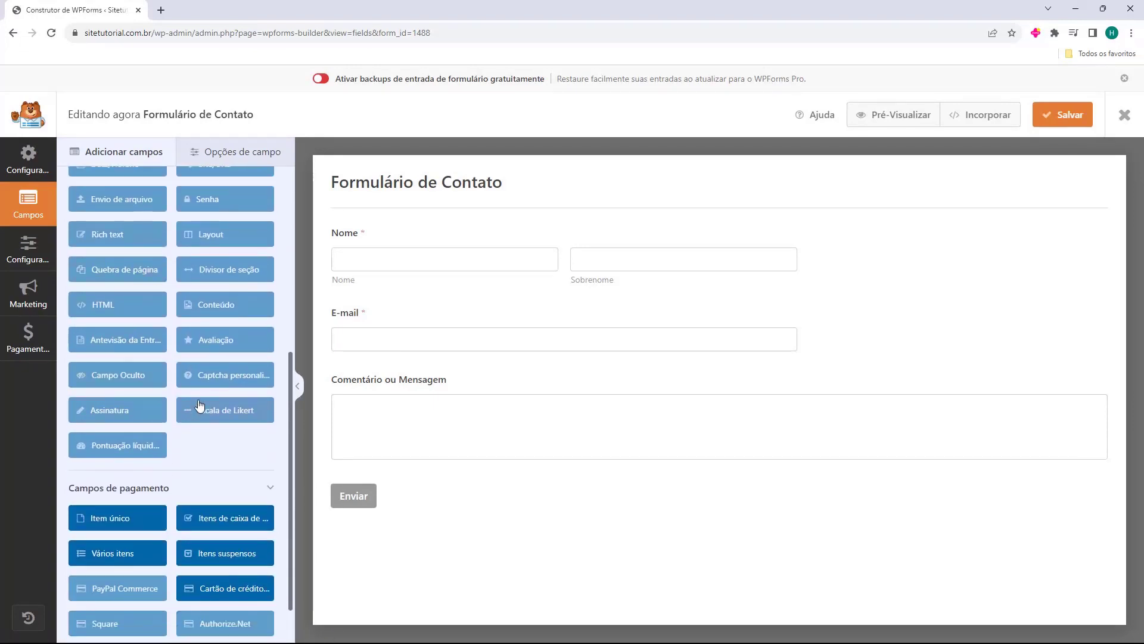
scroll(150, 286, "up", 2)
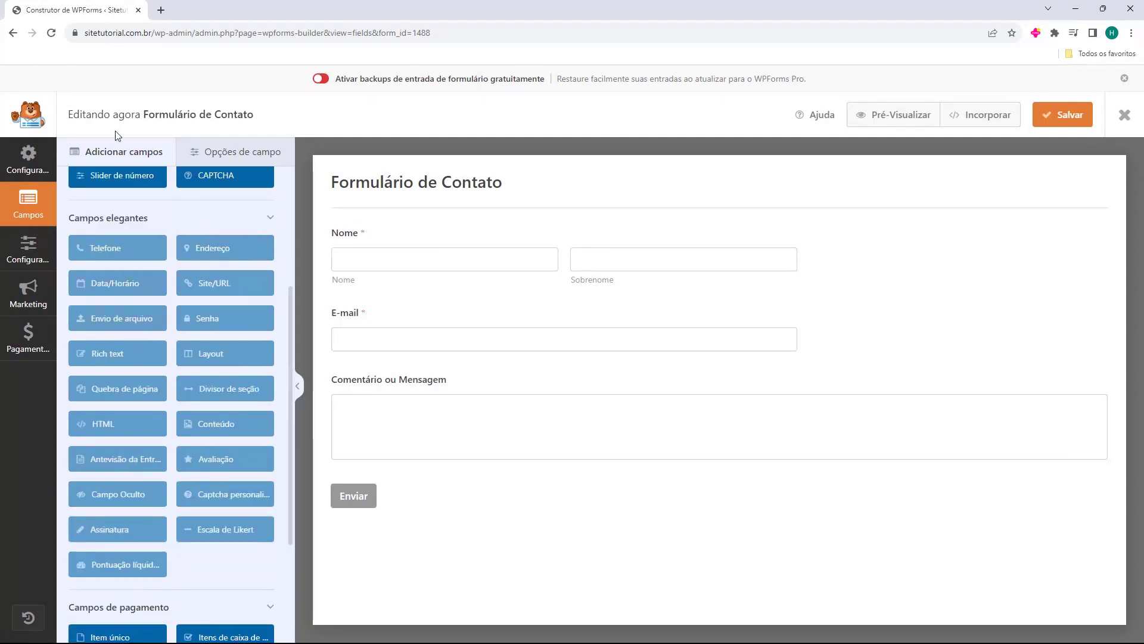
scroll(156, 247, "down", 3)
scroll(160, 220, "up", 6)
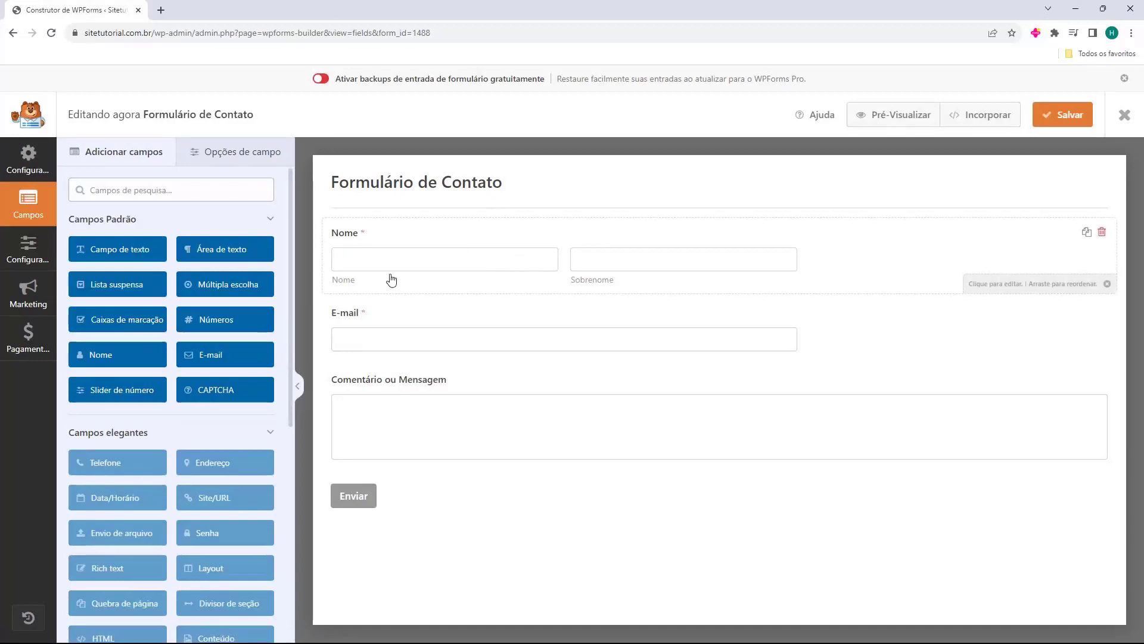
Set the format of the form's Nome field to Simples
left_click(352, 241)
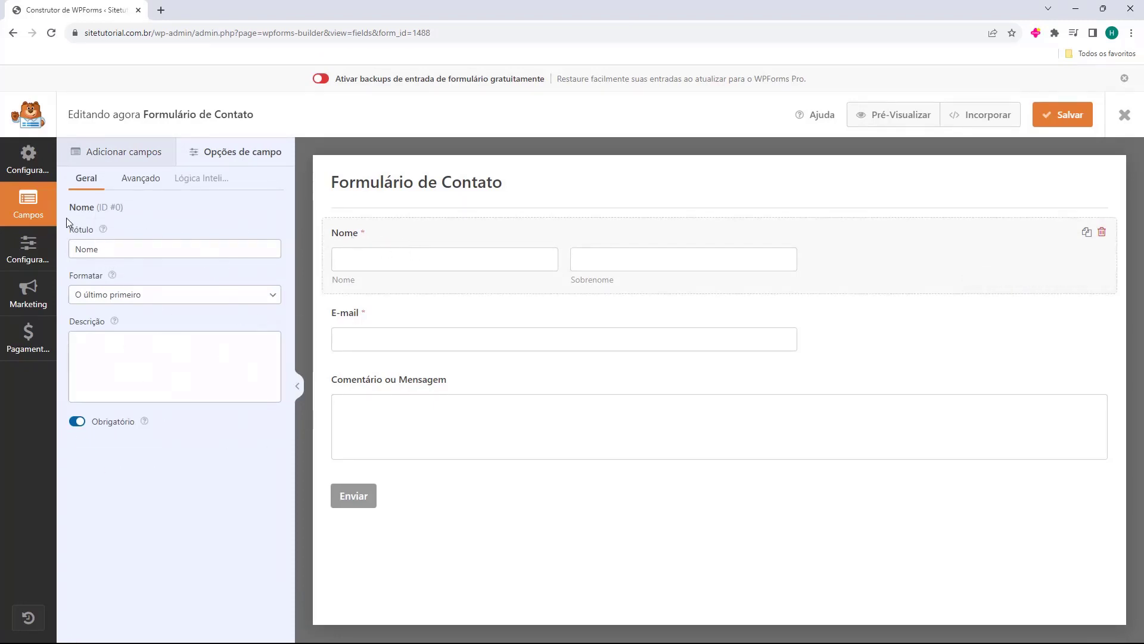
left_click(83, 249)
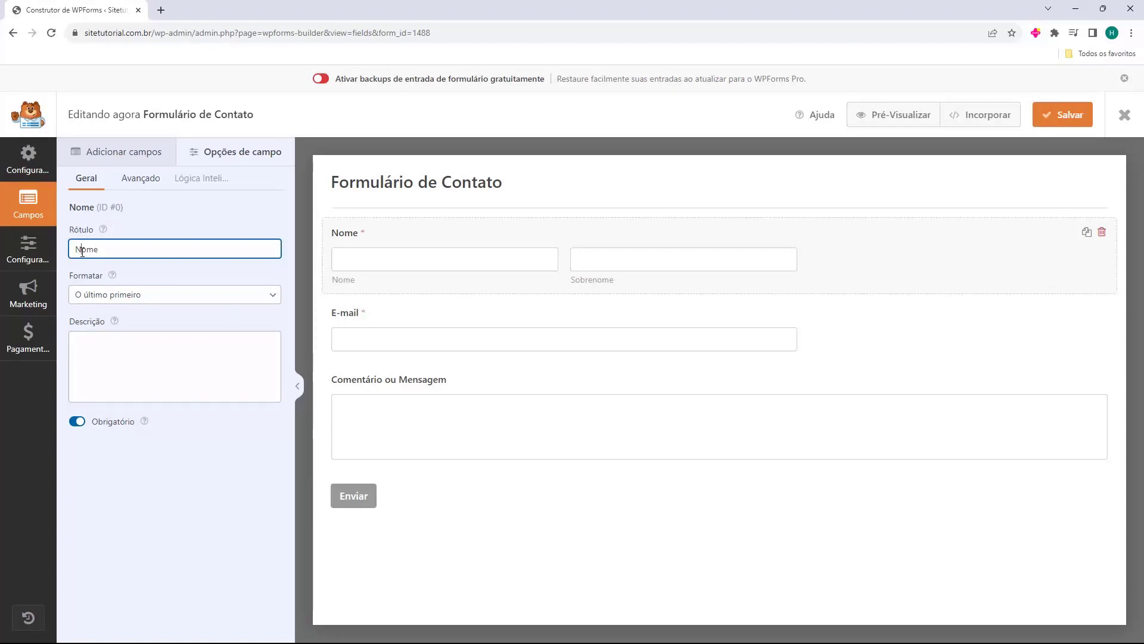
left_click(62, 277)
left_click_drag(59, 276, 90, 274)
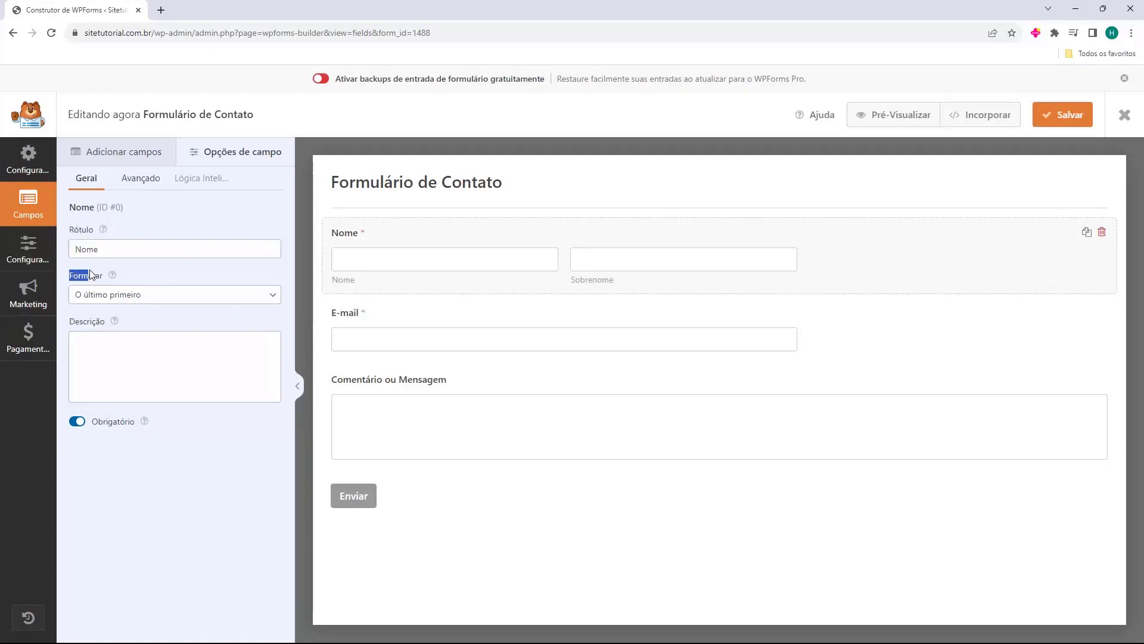
left_click(118, 299)
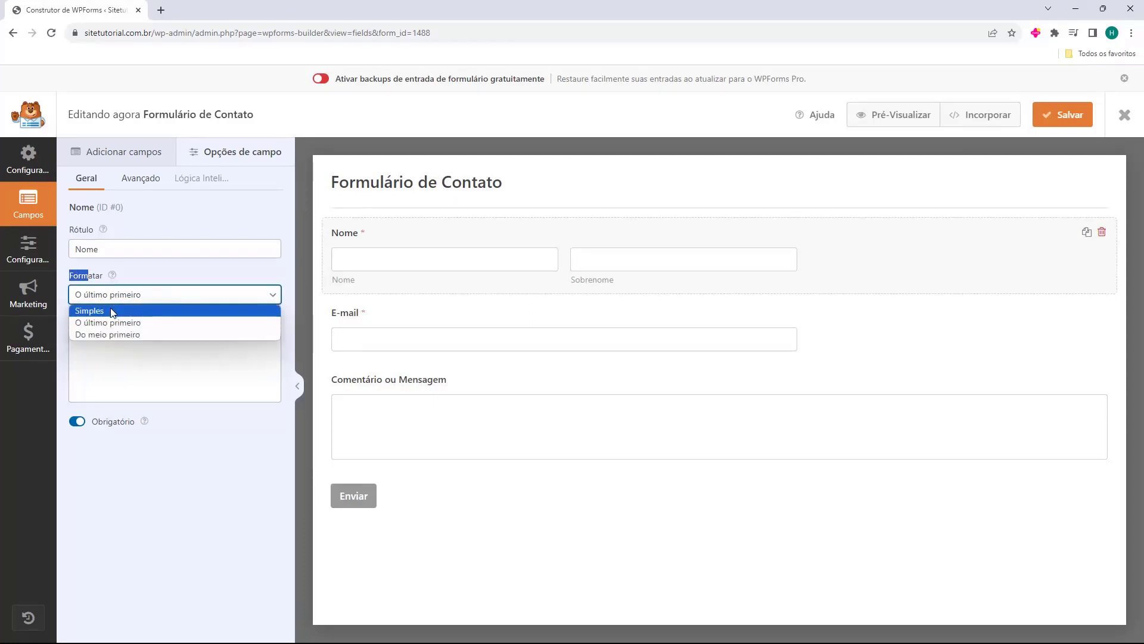
left_click(111, 309)
left_click(235, 271)
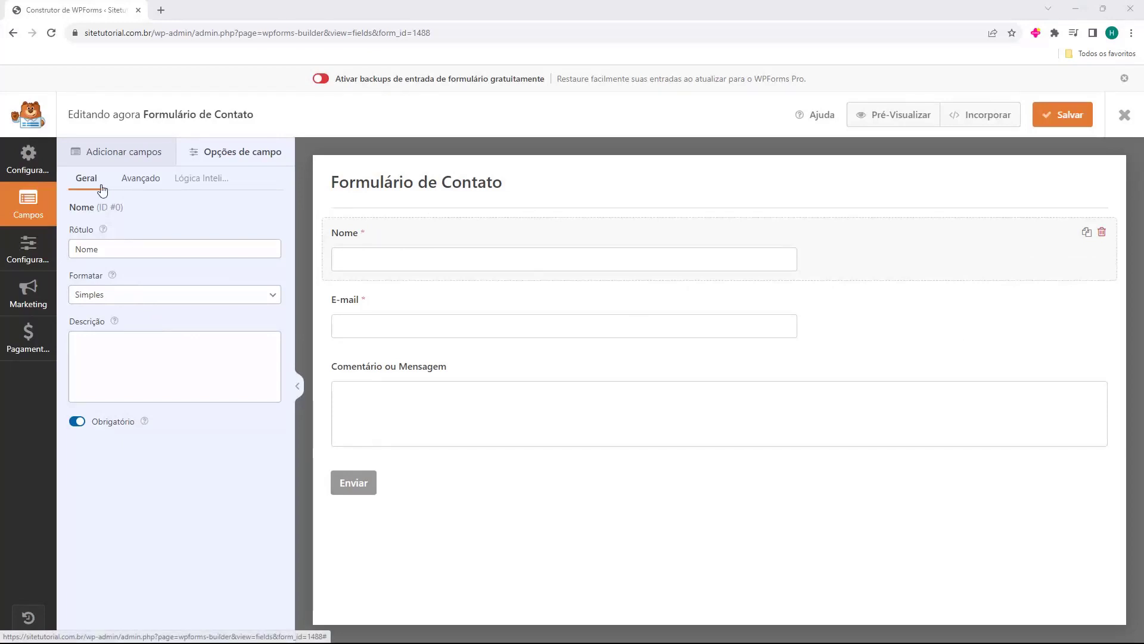
Set the Nome field's size to Grande in its advanced options
left_click(140, 186)
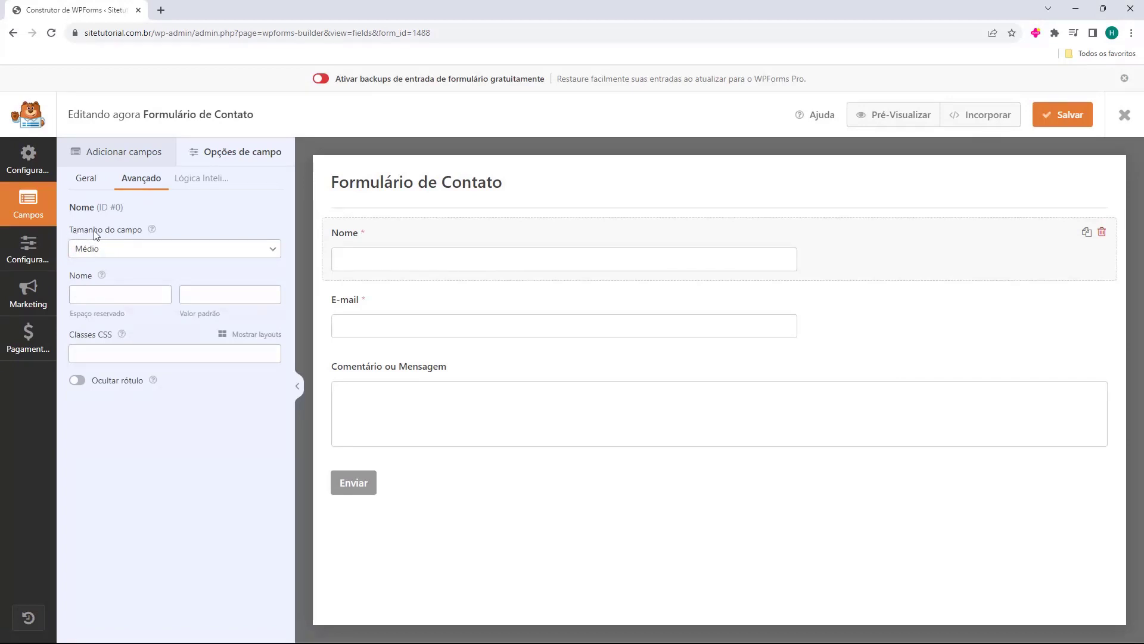
left_click(132, 253)
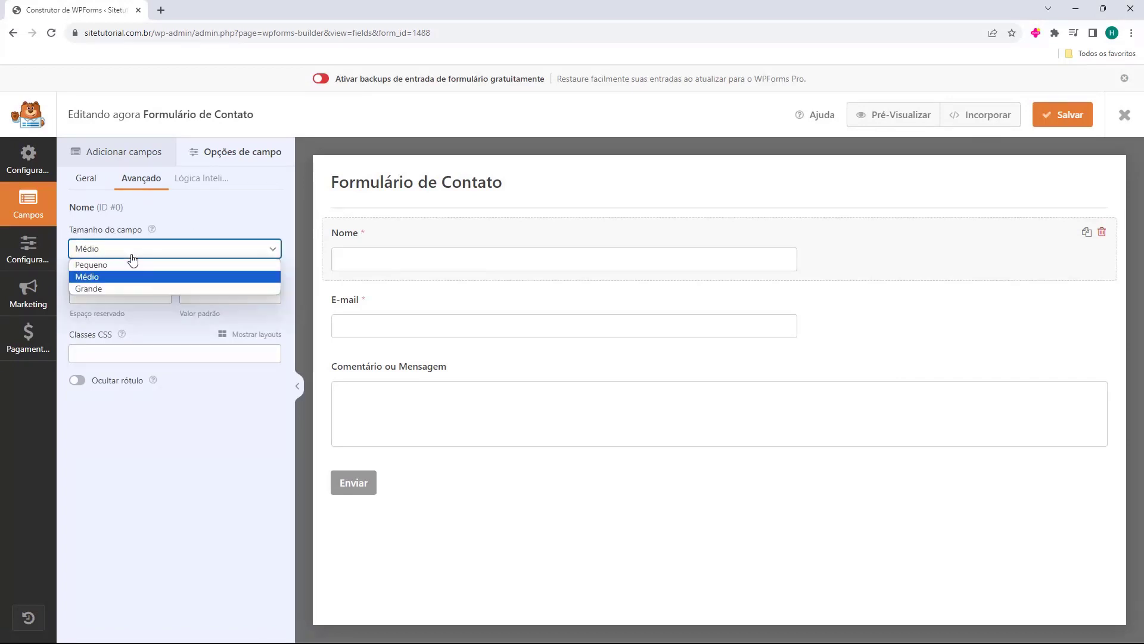
left_click(113, 287)
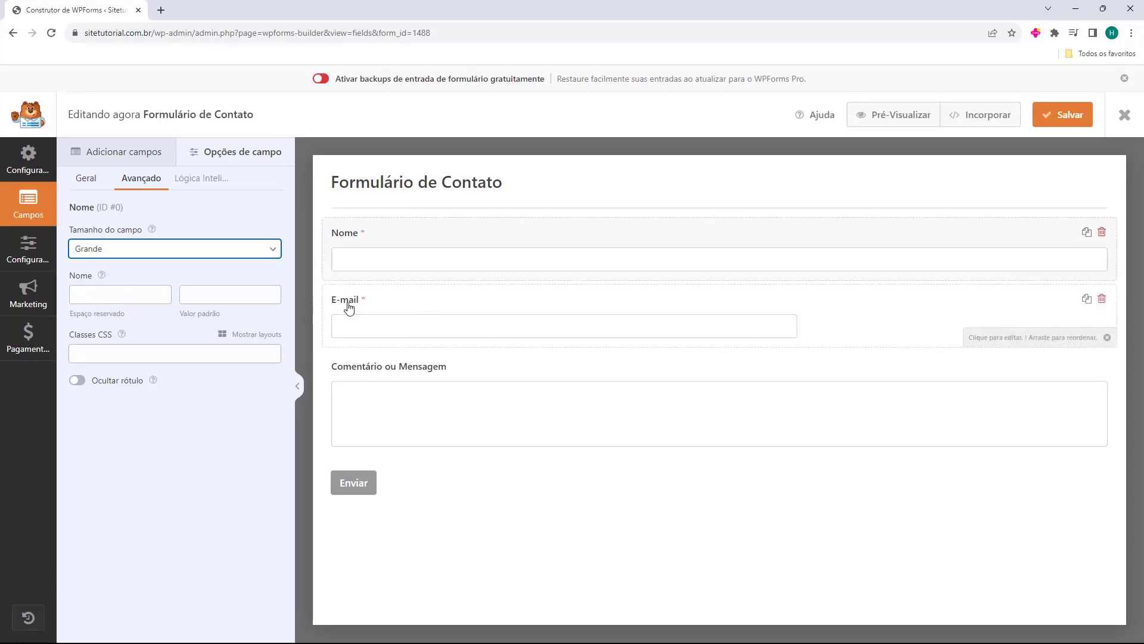
Set the E-mail field's size to Grande in its advanced options
left_click(374, 309)
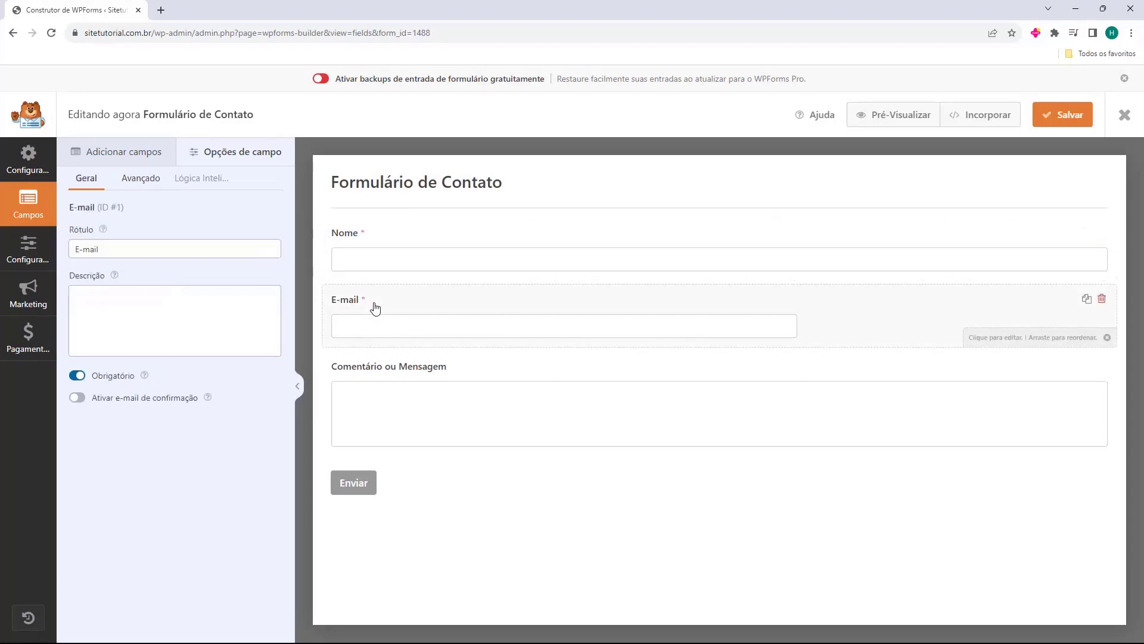
left_click(141, 179)
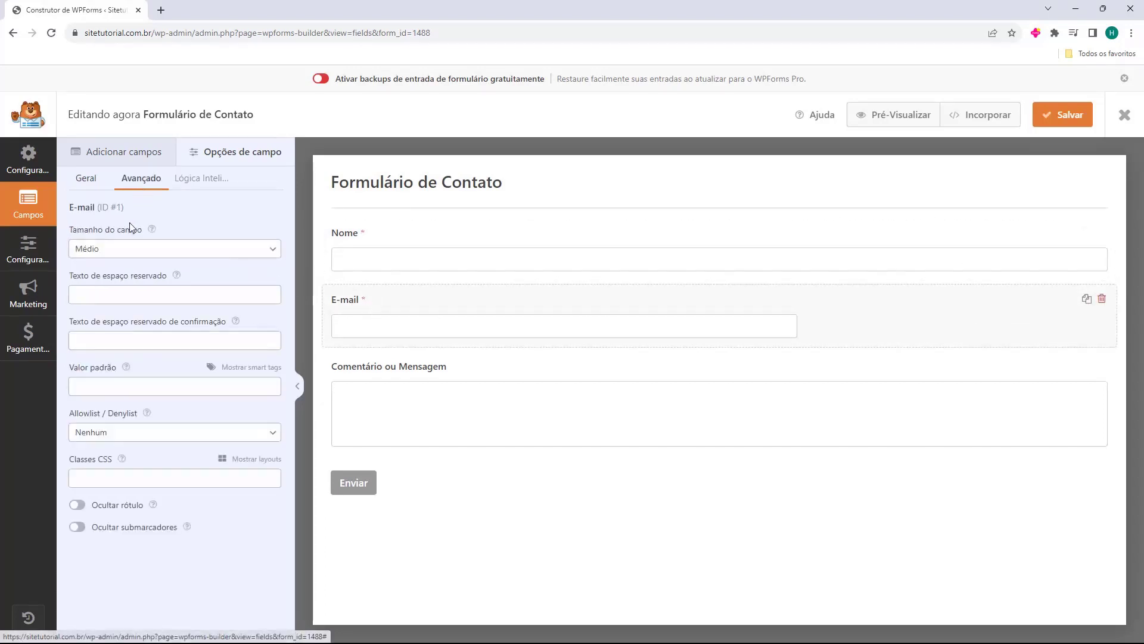
left_click(94, 251)
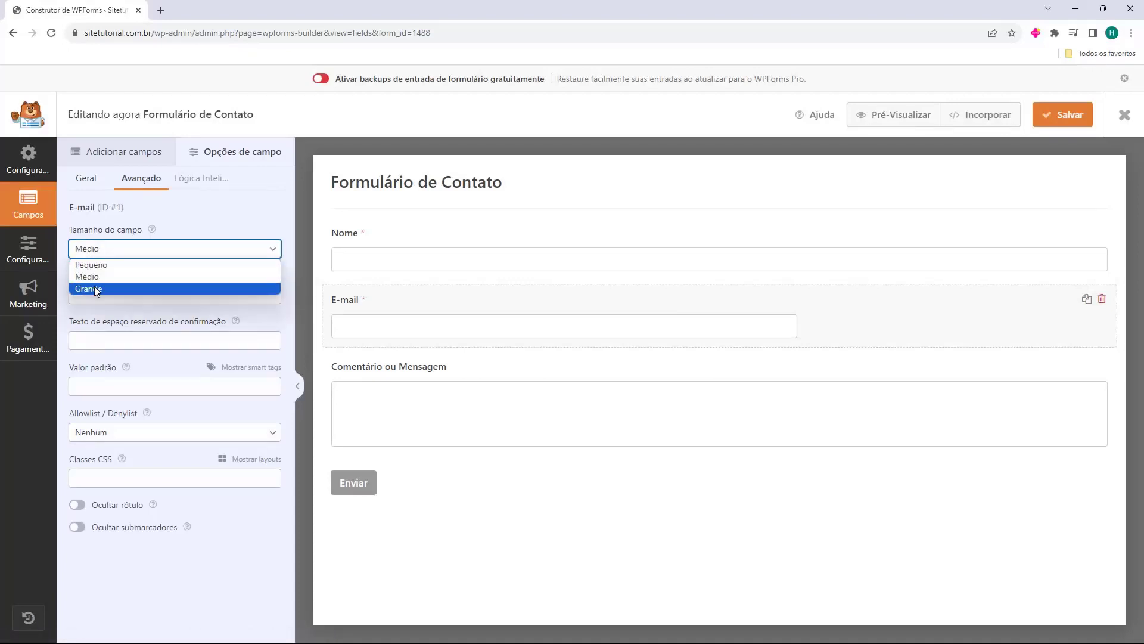
left_click(94, 286)
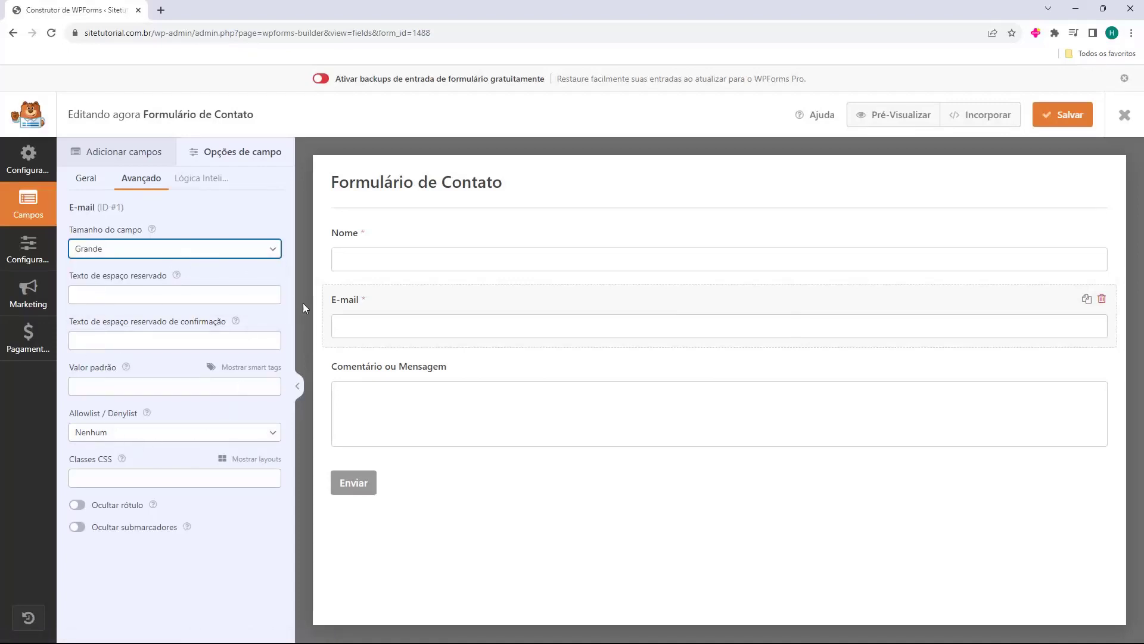
Change the Comentário ou Mensagem field's label to "Deixe sua Mensagem", and save and close the form
left_click(355, 376)
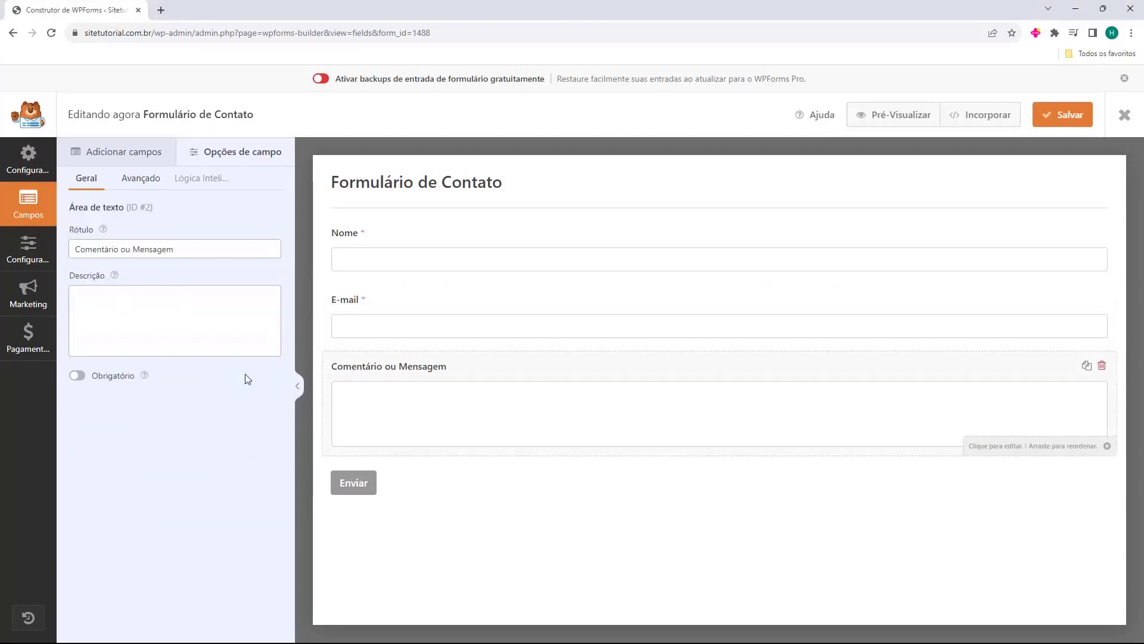
triple_click(99, 253)
left_click(99, 255)
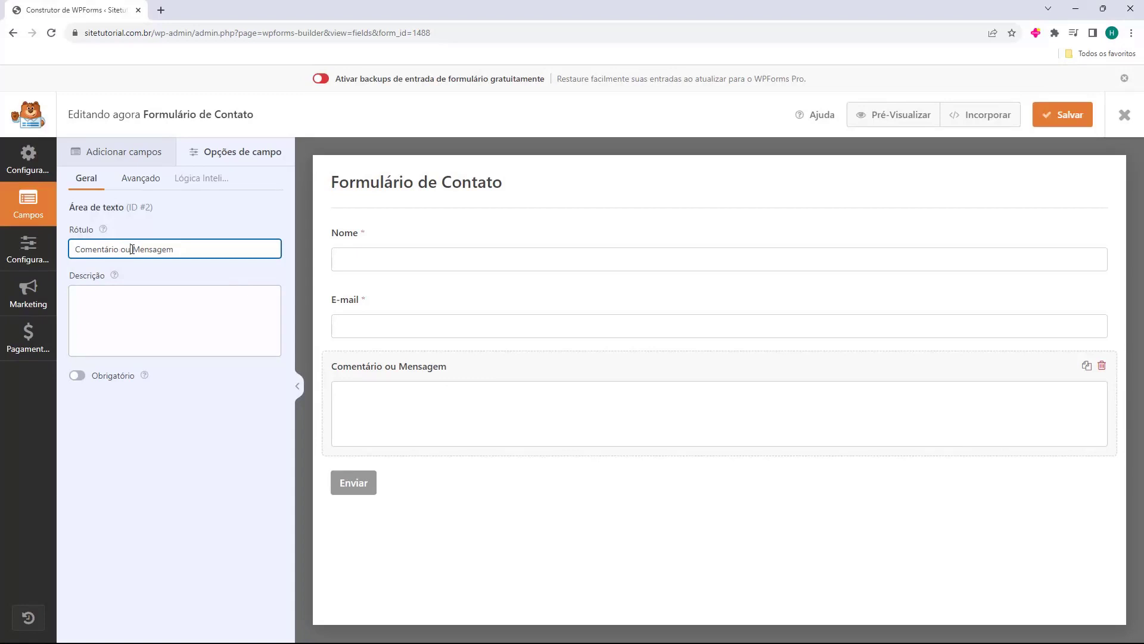
left_click_drag(131, 249, 70, 253)
type("Deixe sua")
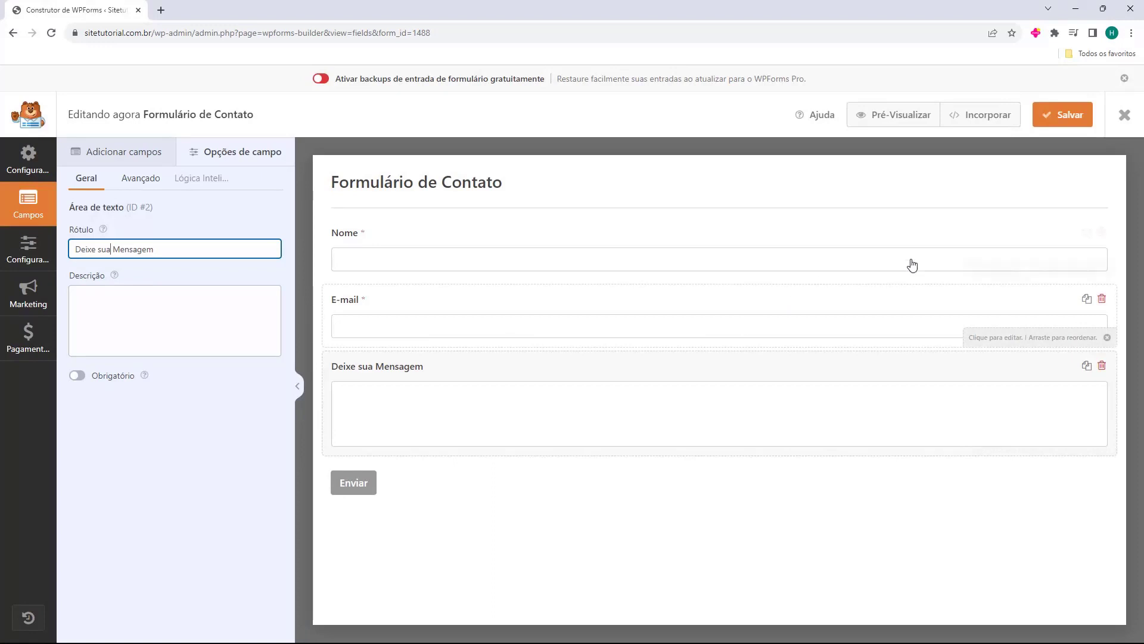
left_click(1061, 121)
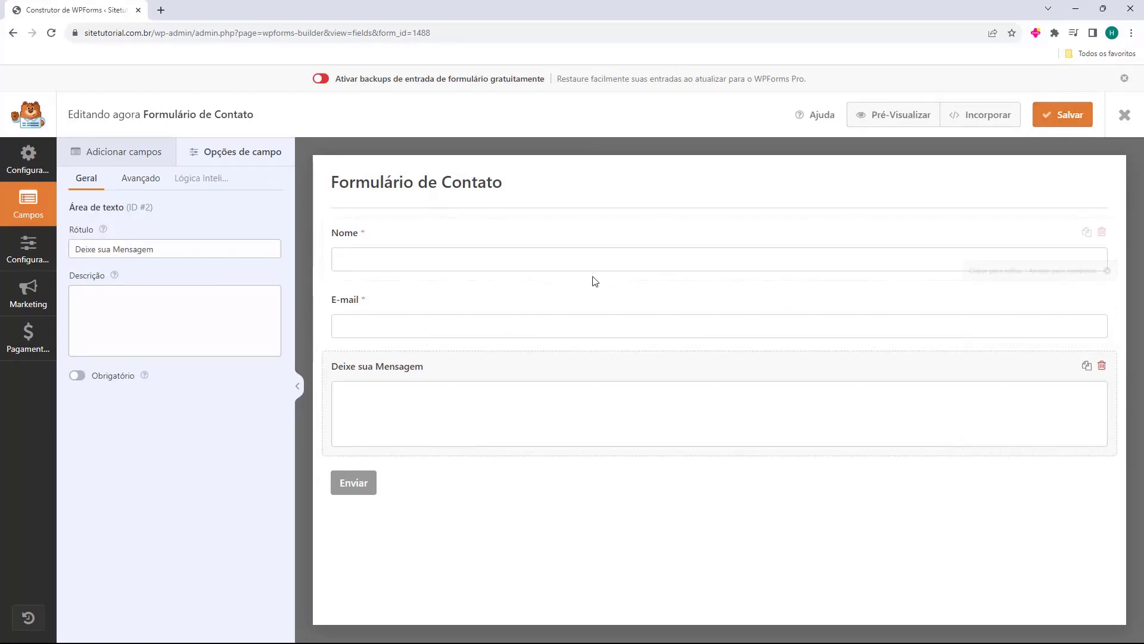
left_click(1126, 115)
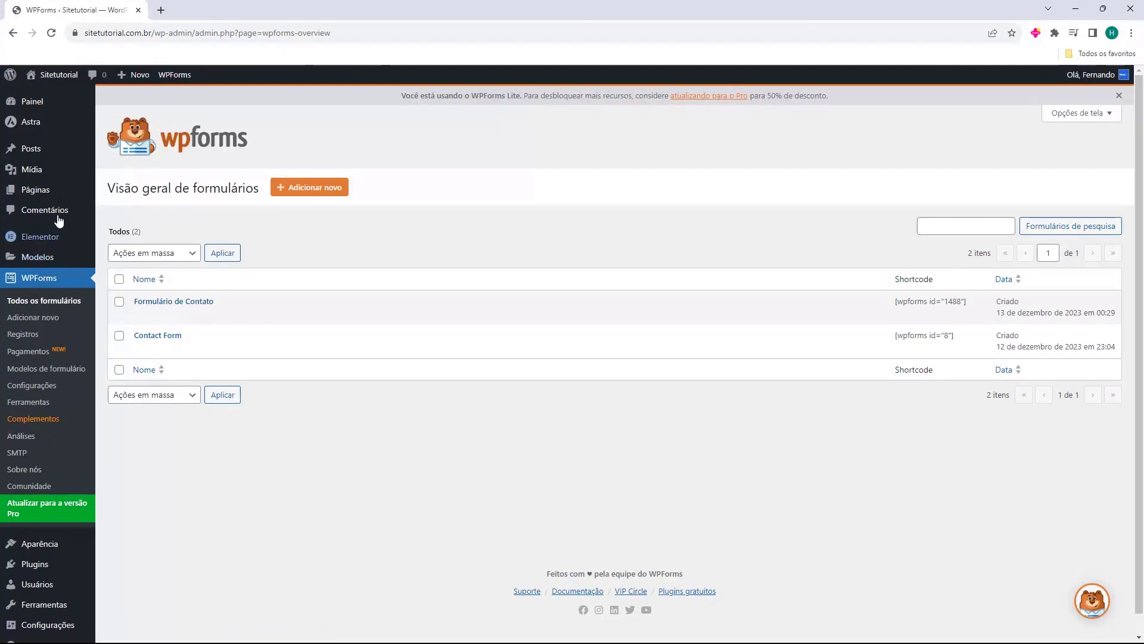
Open the Contato page for editing in Elementor and look through its sections
mouse_move(36, 193)
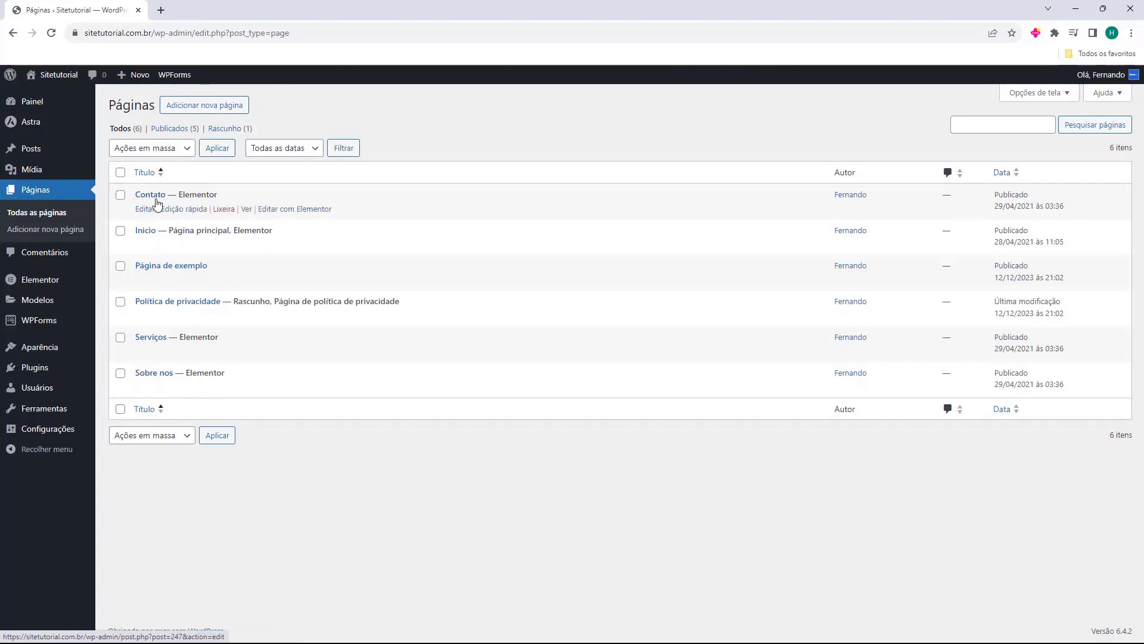
left_click(280, 210)
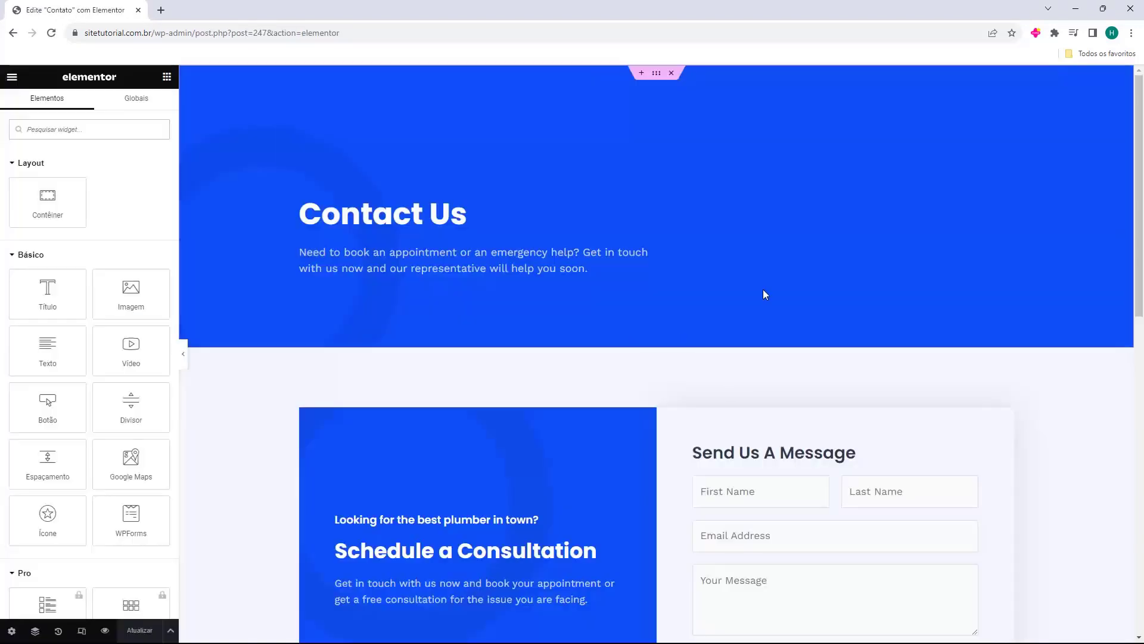
scroll(572, 186, "down", 3)
scroll(572, 186, "down", 7)
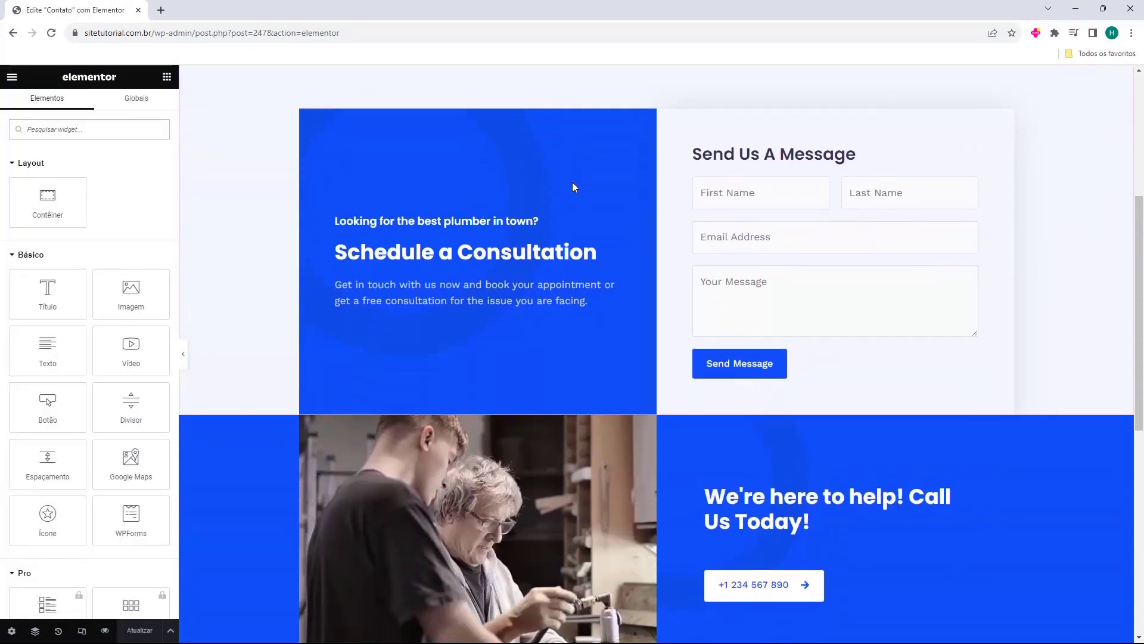
scroll(480, 257, "down", 3)
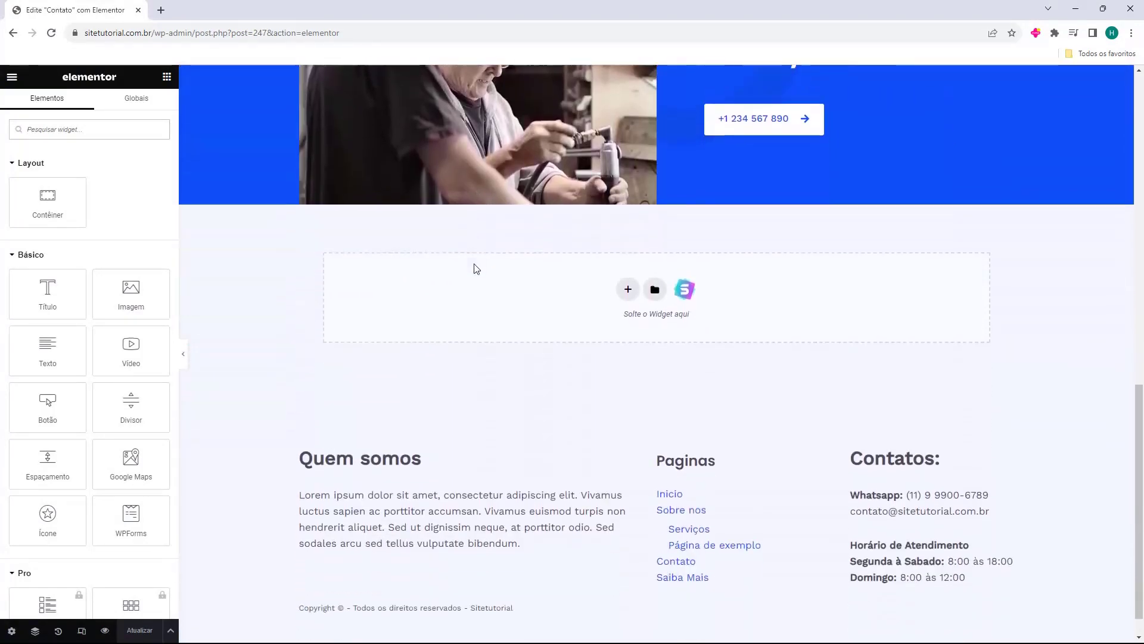
scroll(513, 295, "up", 2)
scroll(530, 307, "up", 7)
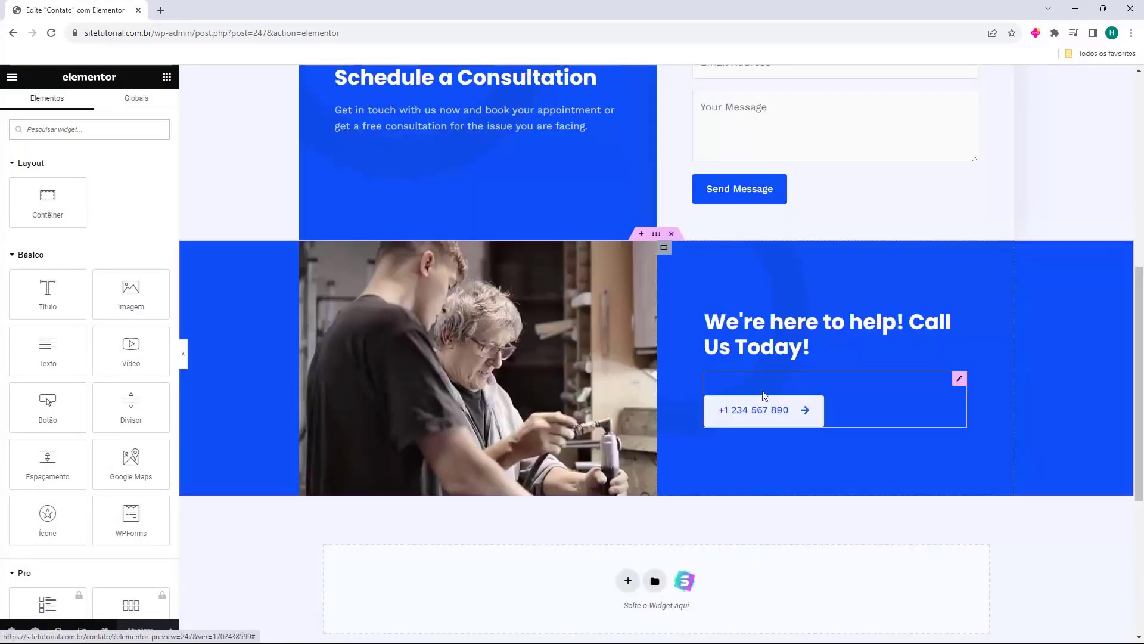
scroll(461, 331, "up", 4)
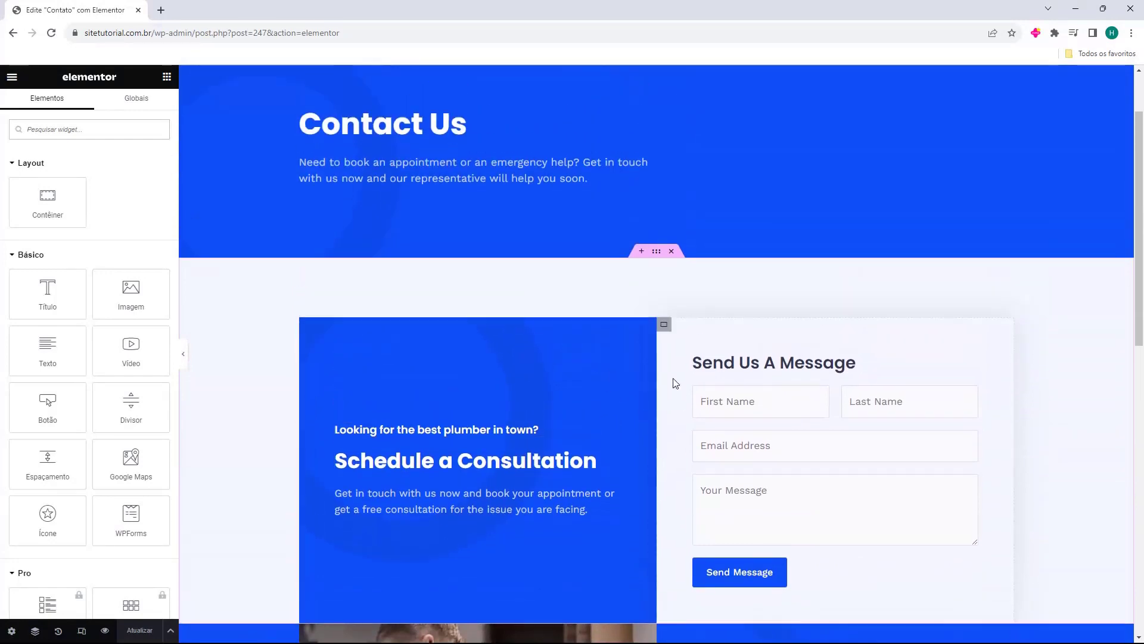
Change the title of the Contact Us banner to "Entre em contato"
left_click(383, 216)
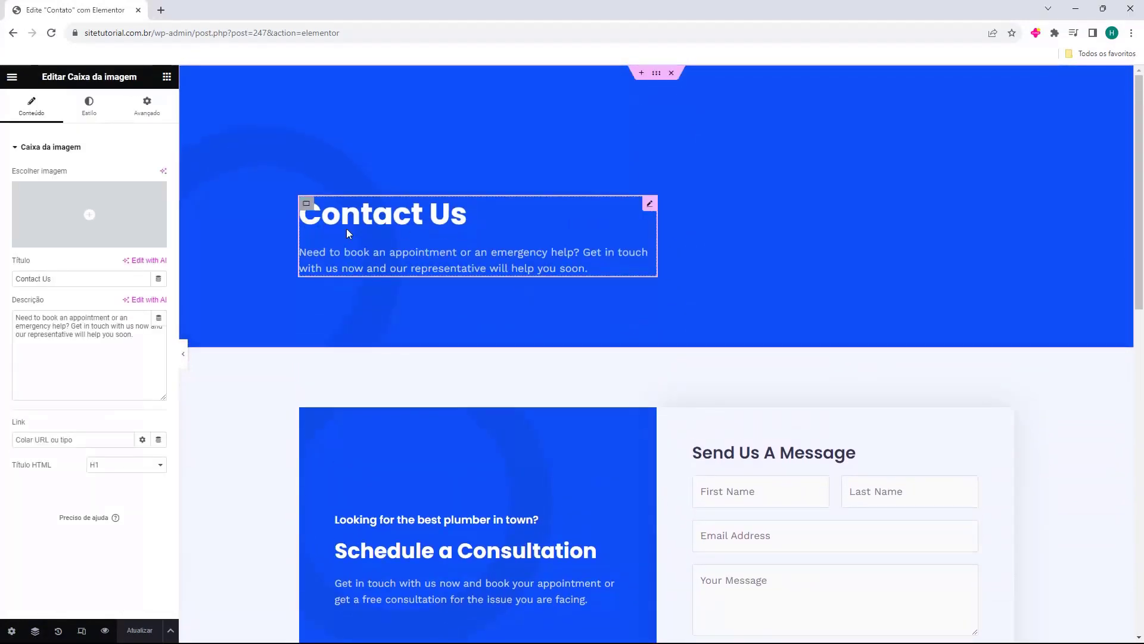
triple_click(66, 280)
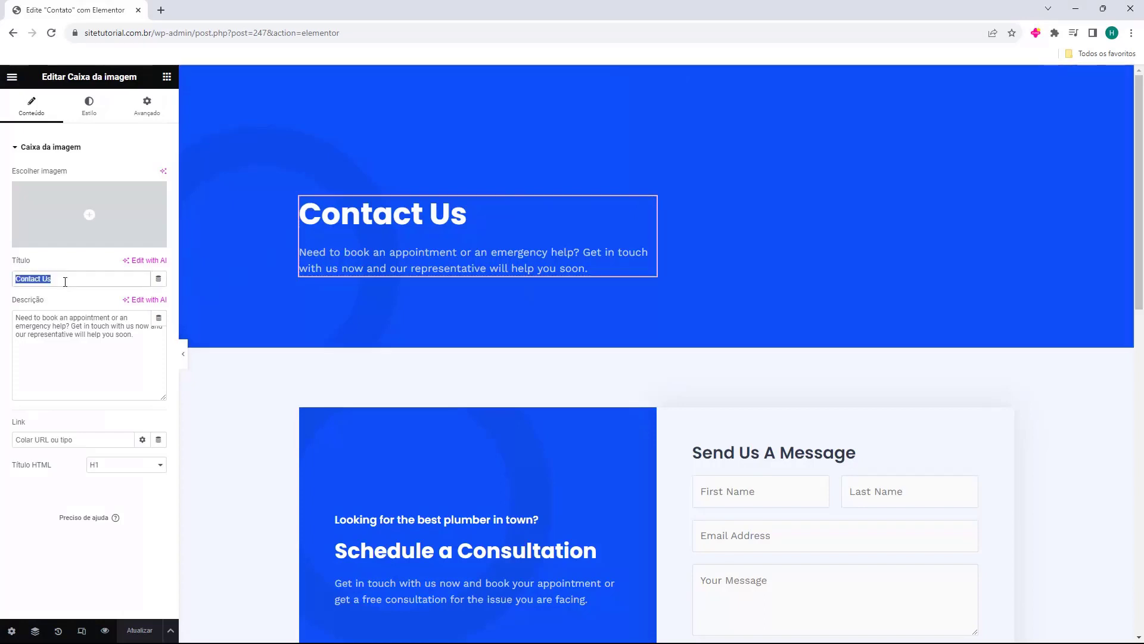
type("E")
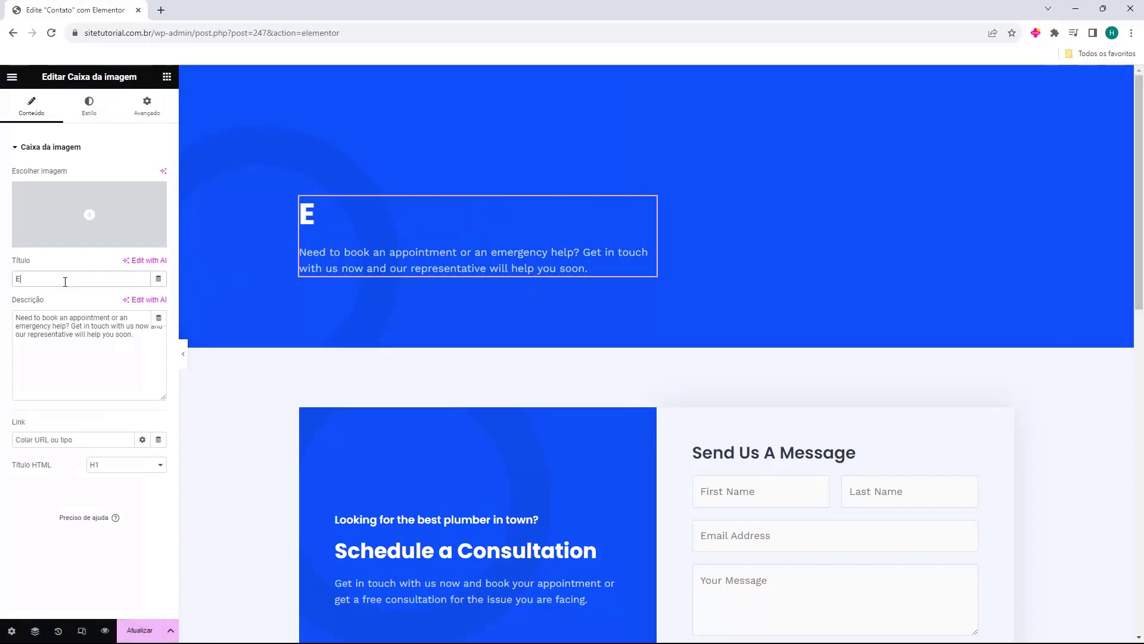
type("ntre em contato")
Set the banner description to "Precisa marcar uma consulta ou um atendimento de emergência? Entre em contato conosco agora e nosso representante irá ajudá-lo em breve."
triple_click(53, 334)
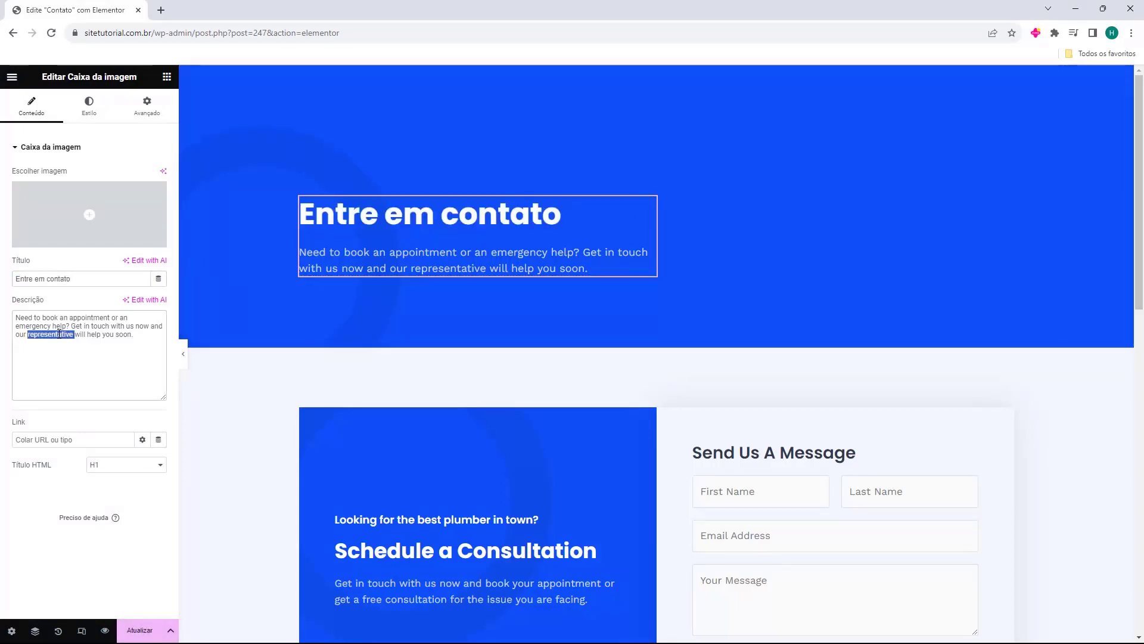
type("Precisa marcar uma consulta ou um atendimento de emergência? Entre em contato conosco agora e nosso representante irá ajudá-lo em breve.")
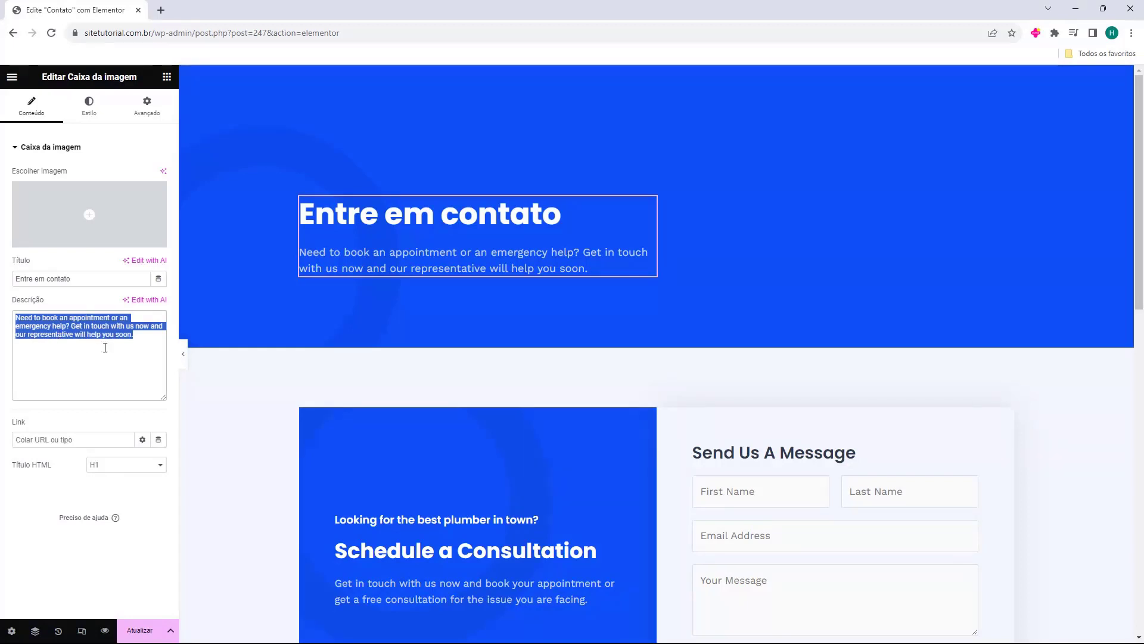
Change the Send Us A Message heading above the contact form to "Envie sua mensagem"
scroll(404, 370, "down", 3)
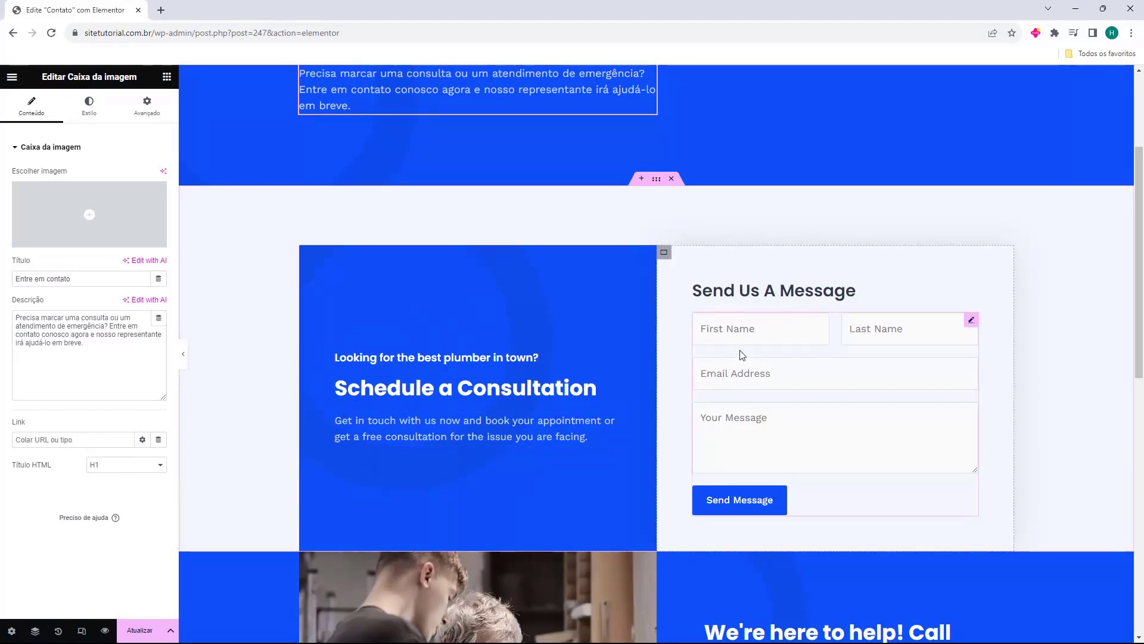
left_click(746, 293)
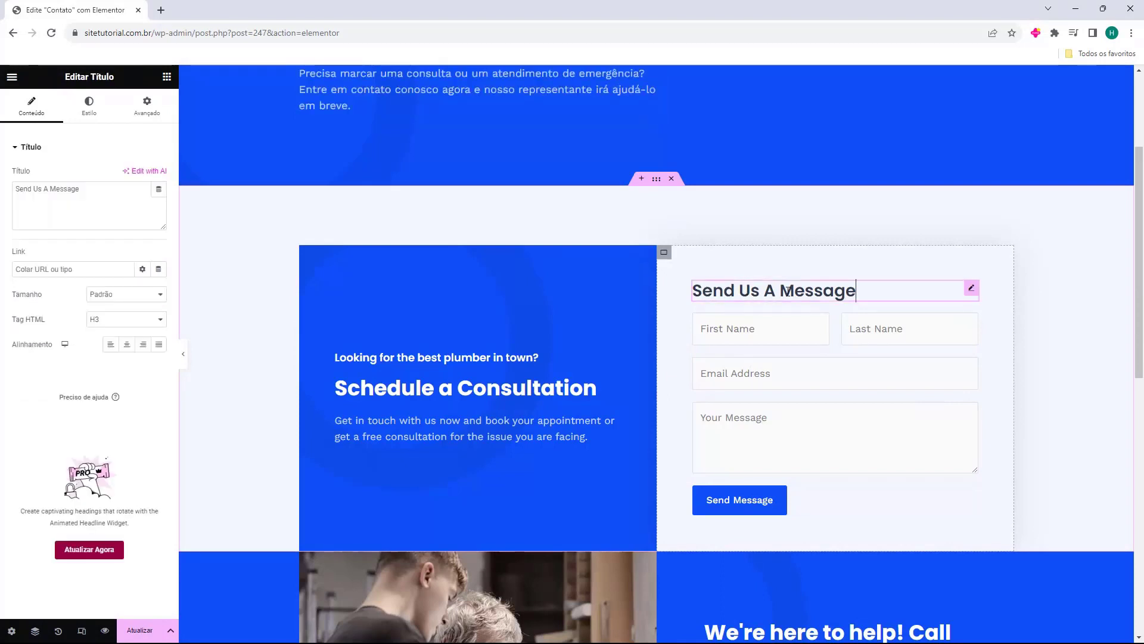
triple_click(115, 201)
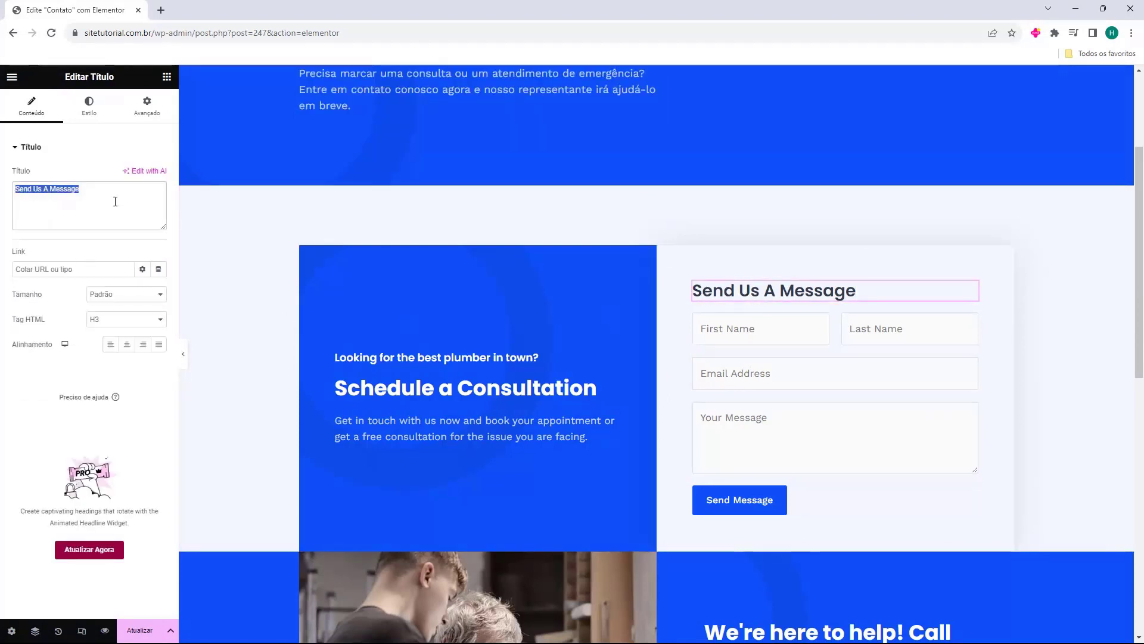
type("Envie sua mensagem")
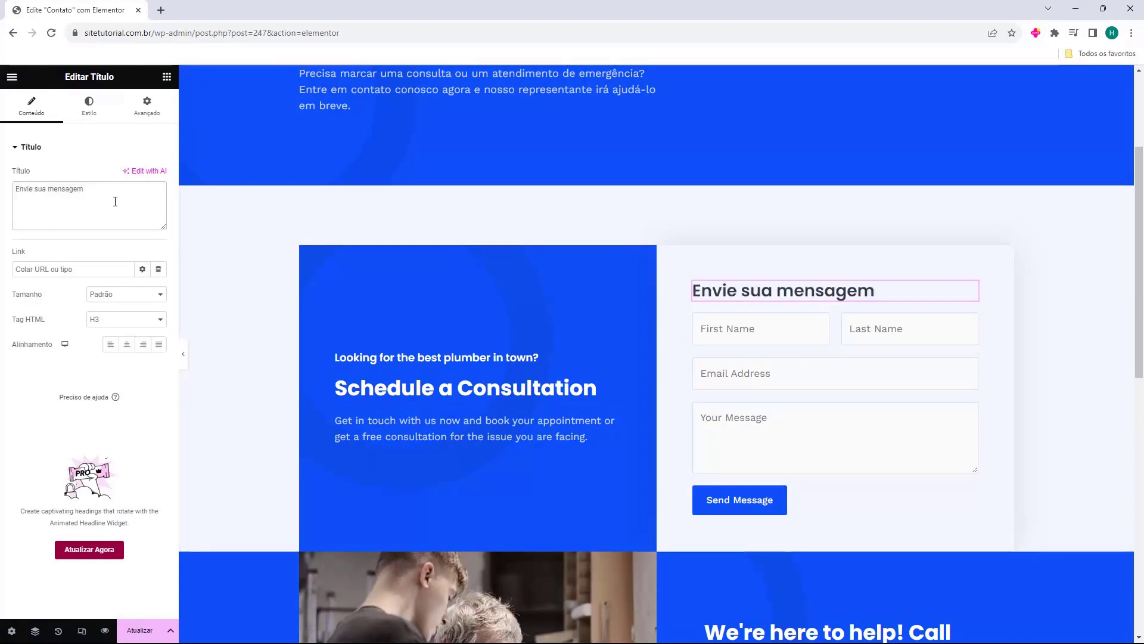
Switch the form shown by the page's WPForms widget to Formulário de Contato
left_click(971, 320)
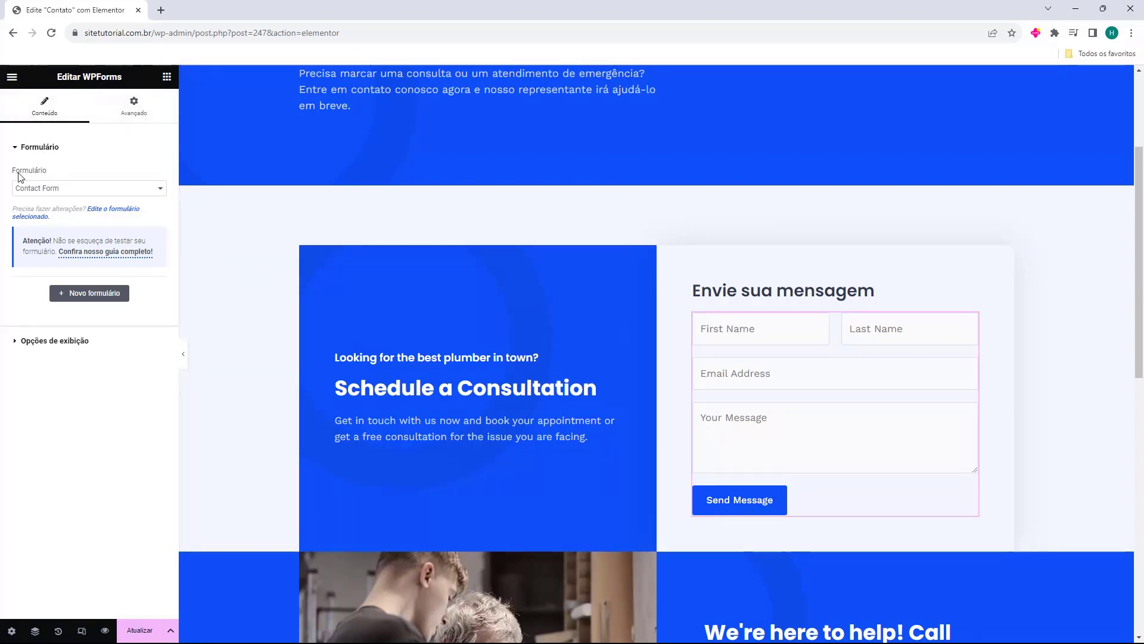
left_click_drag(17, 172, 40, 173)
left_click(34, 188)
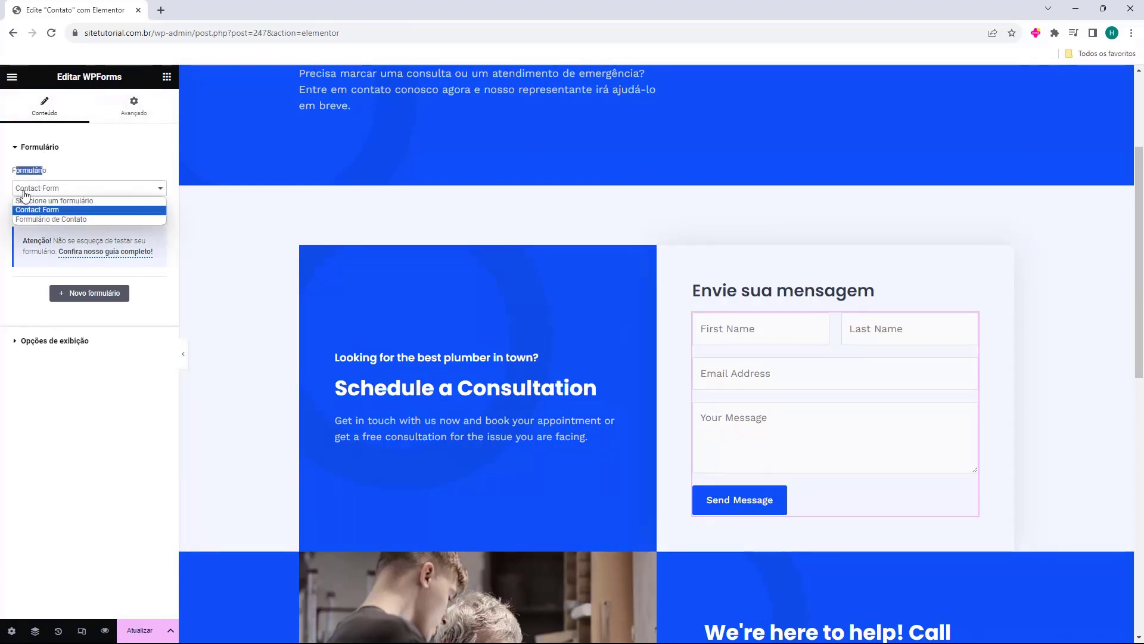
left_click(26, 219)
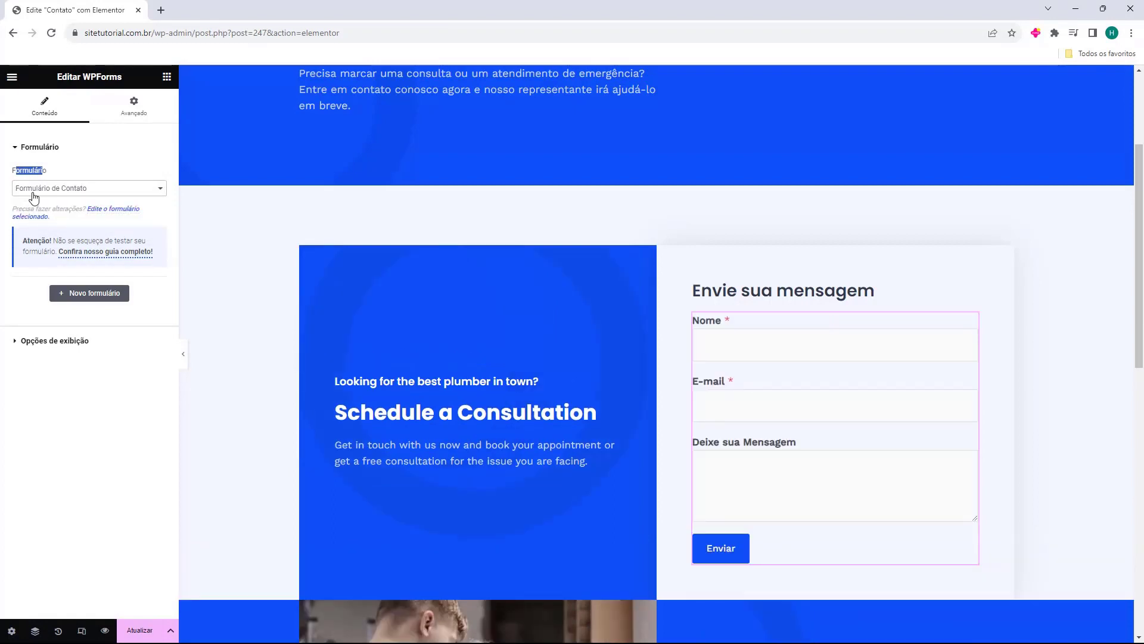
Switch the WPForms widget to Contact Form for comparison and set it back to Formulário de Contato
left_click(34, 190)
left_click(59, 208)
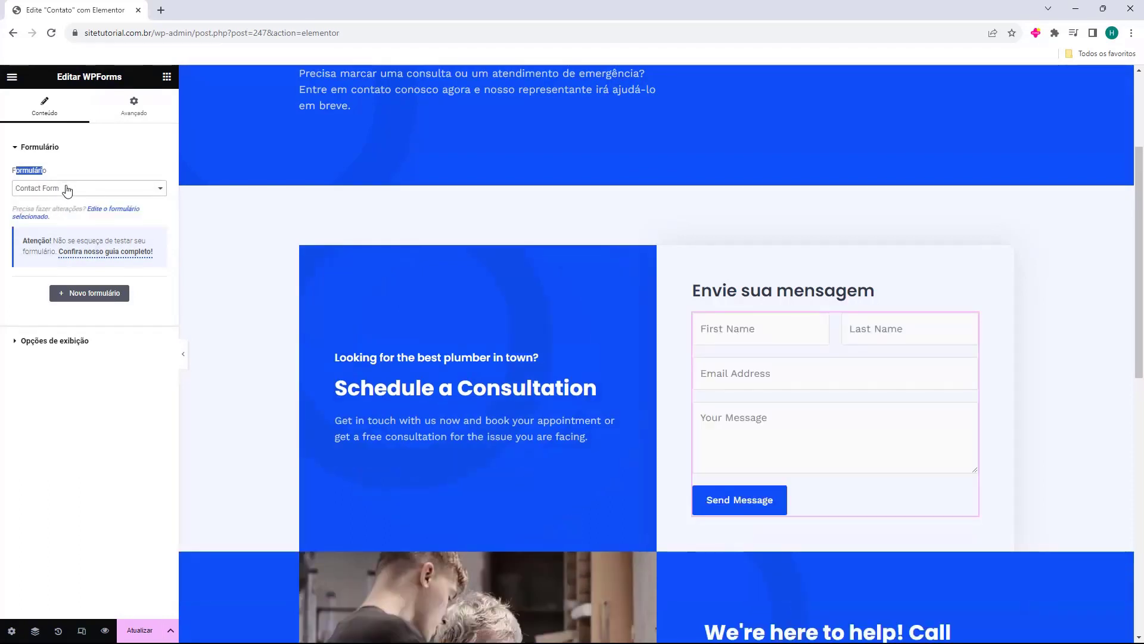
left_click(89, 181)
left_click(86, 190)
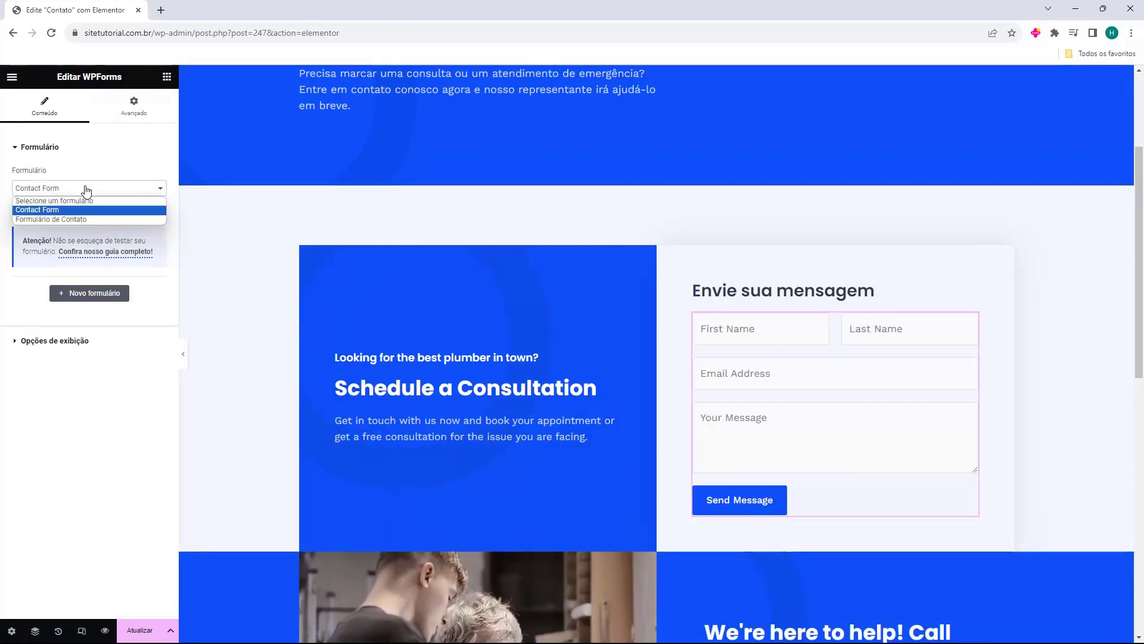
left_click(56, 220)
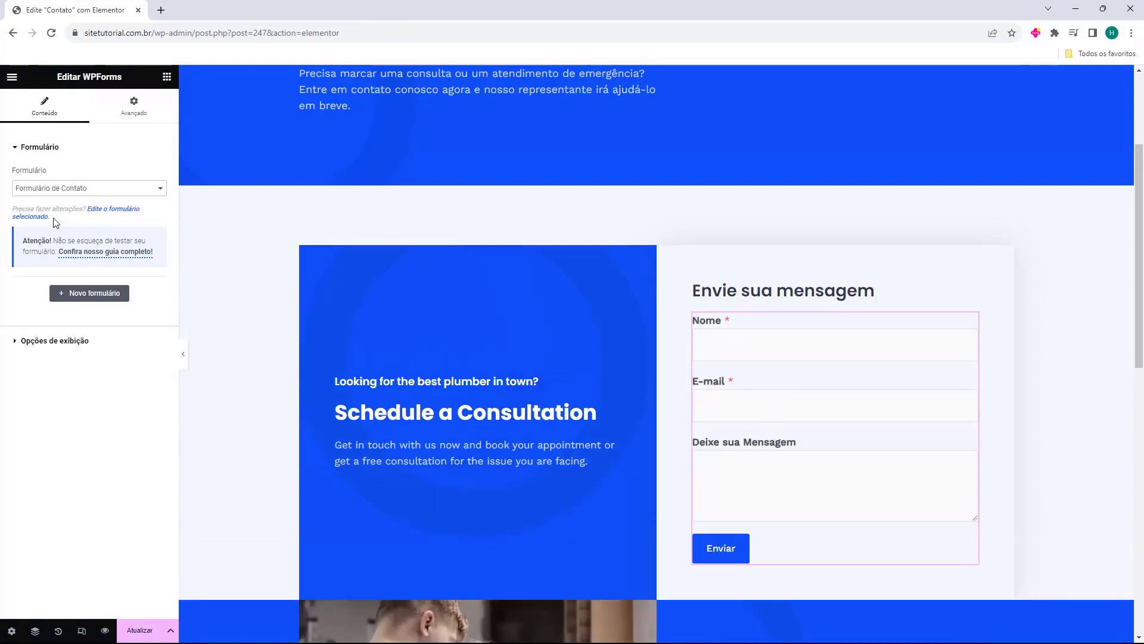
left_click(48, 217)
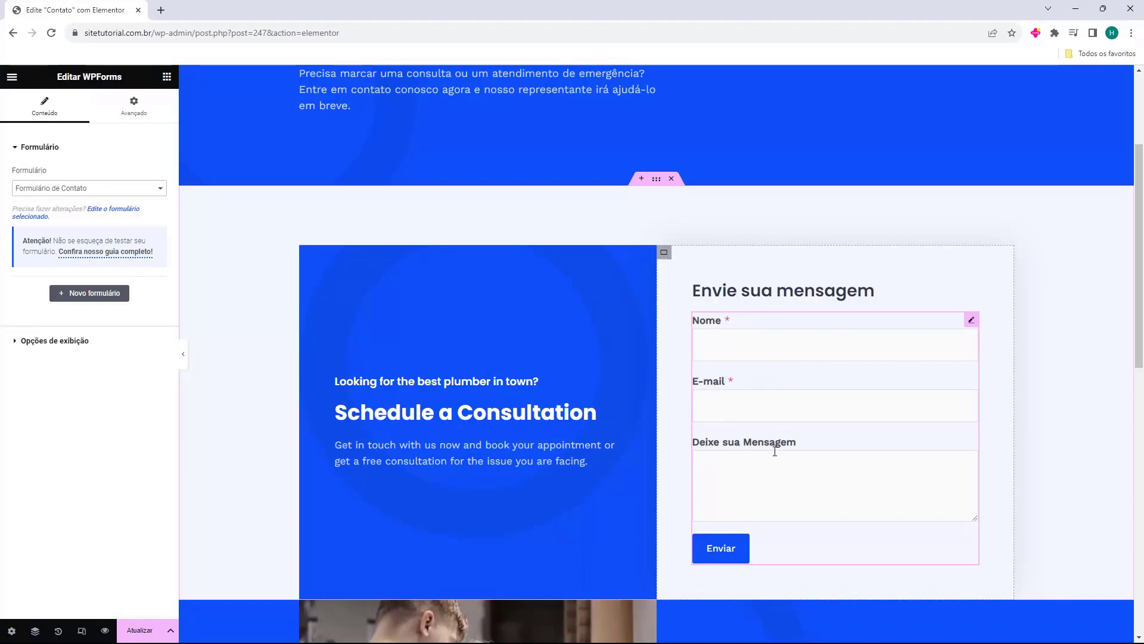
Review the Contato page layout, save the page with its changes, and leave the Elementor editor
left_click(700, 348)
scroll(641, 431, "down", 6)
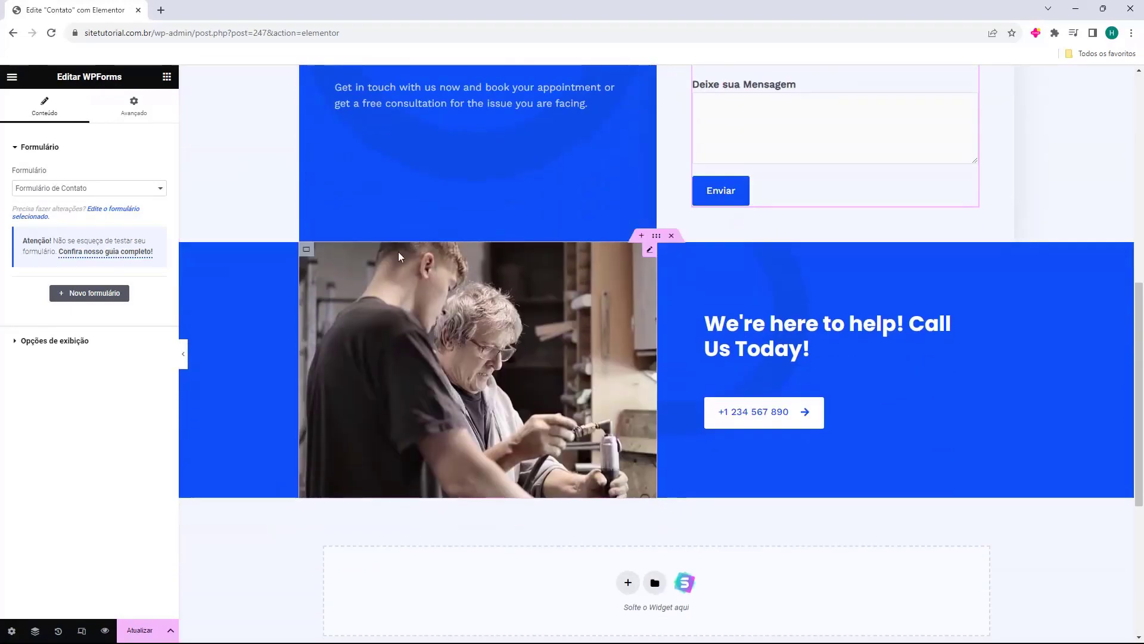
scroll(644, 348, "up", 9)
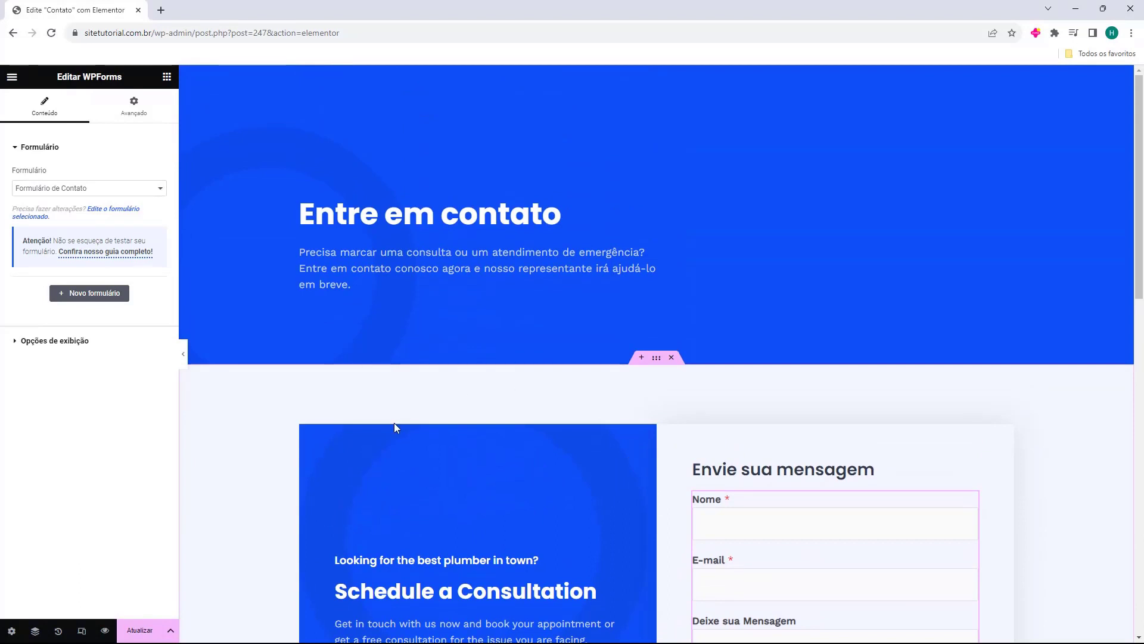
left_click(141, 631)
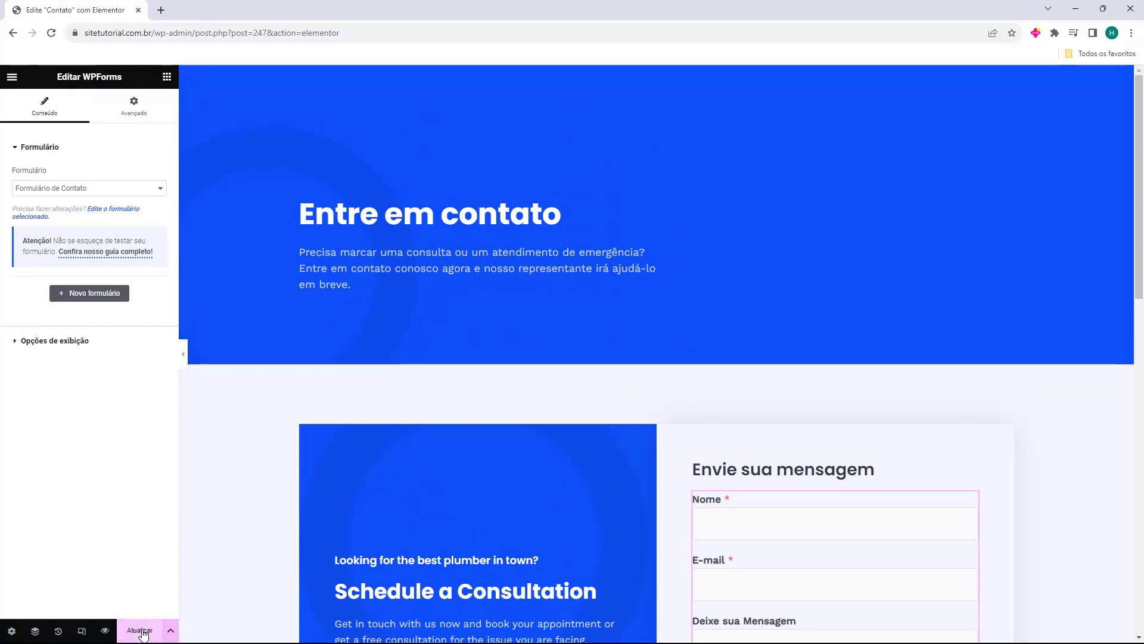
left_click(12, 76)
left_click(57, 332)
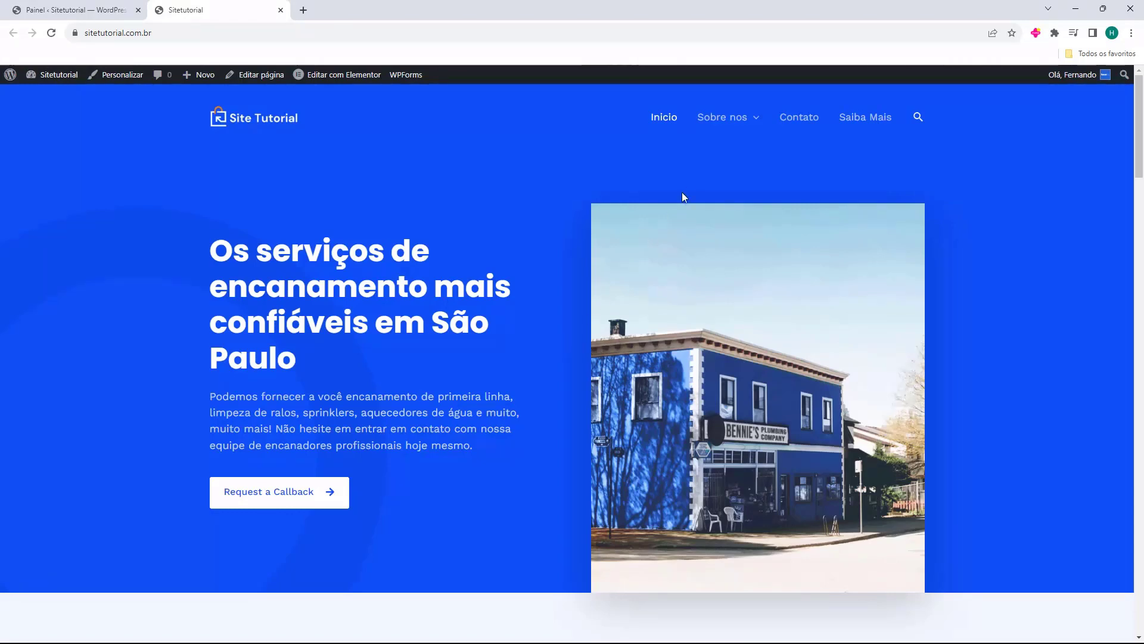
Check the Sobre nos and Serviços pages on the live site and return to the home page
left_click(718, 126)
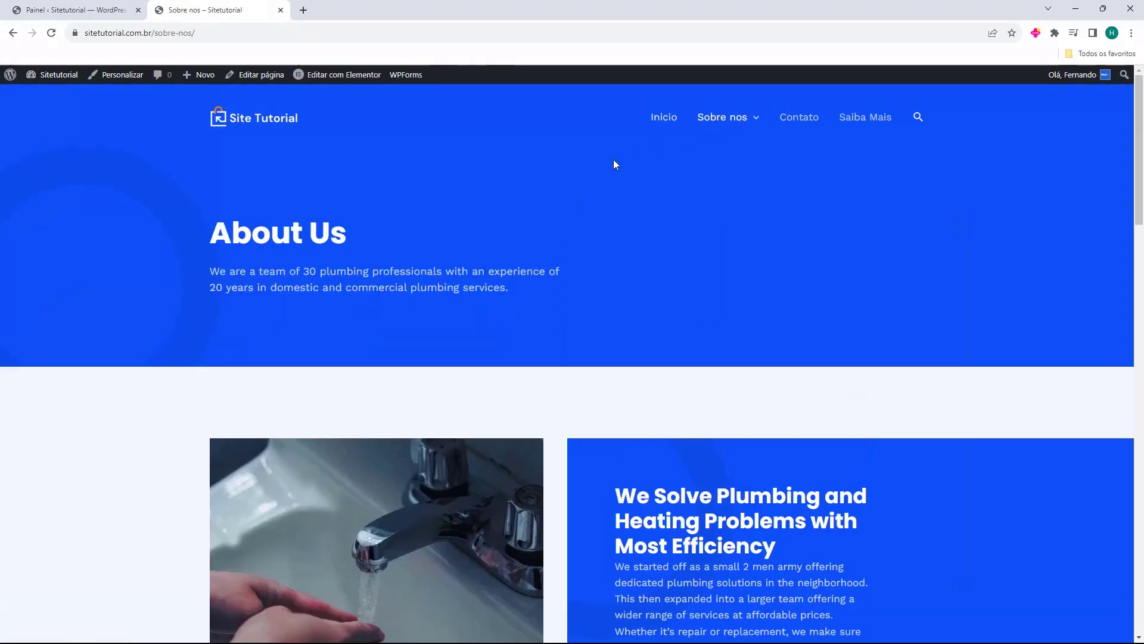
left_click(733, 181)
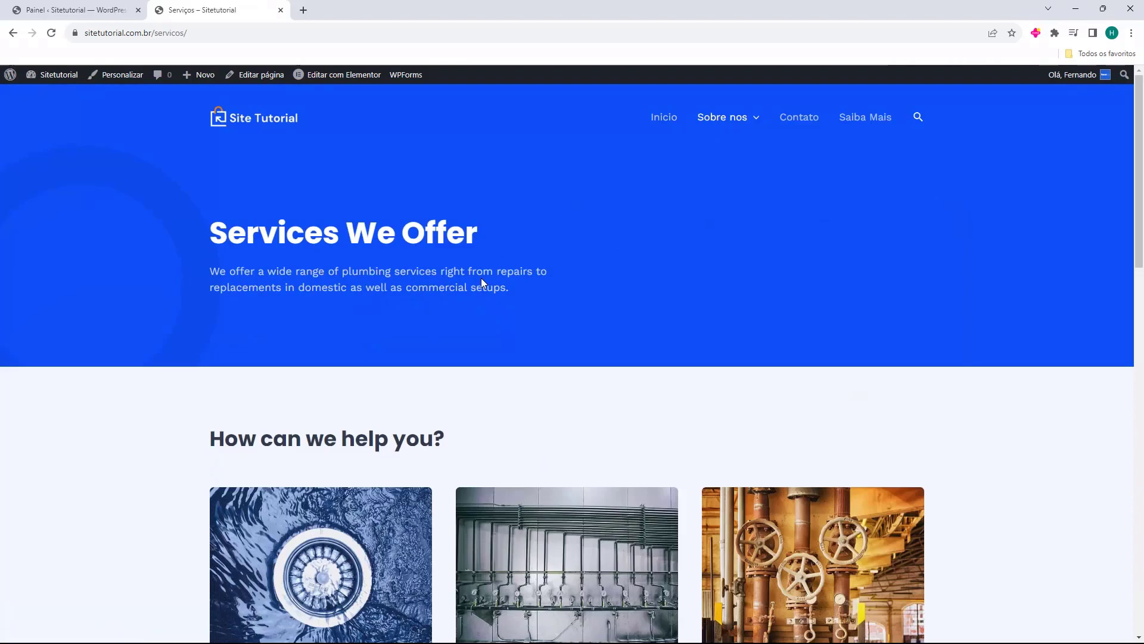
scroll(471, 268, "down", 5)
scroll(444, 251, "down", 10)
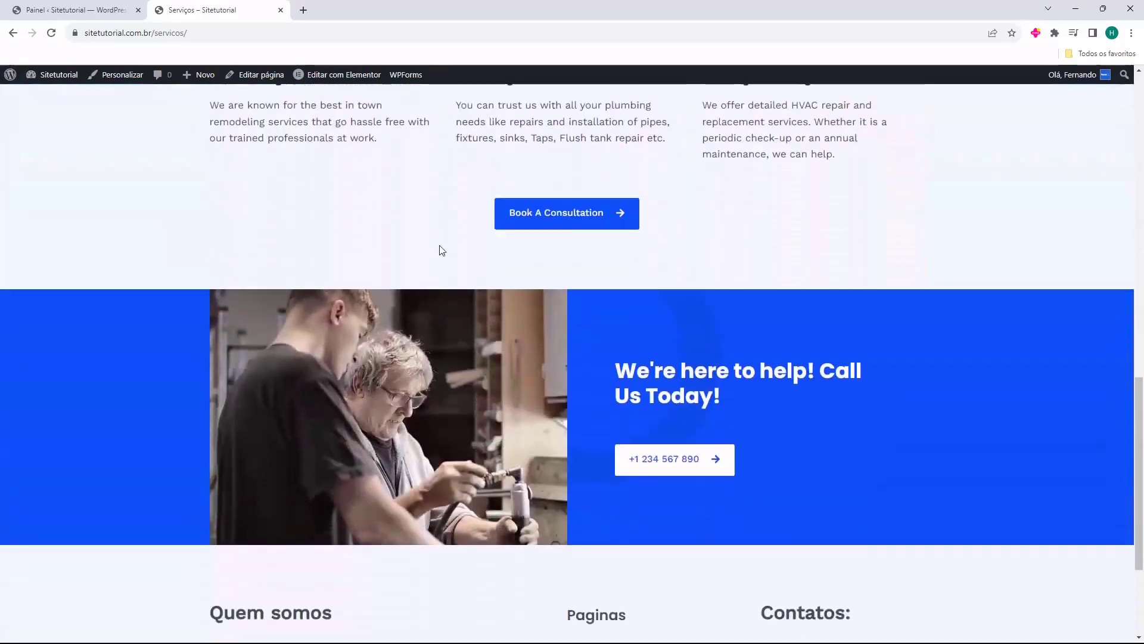
scroll(438, 250, "up", 15)
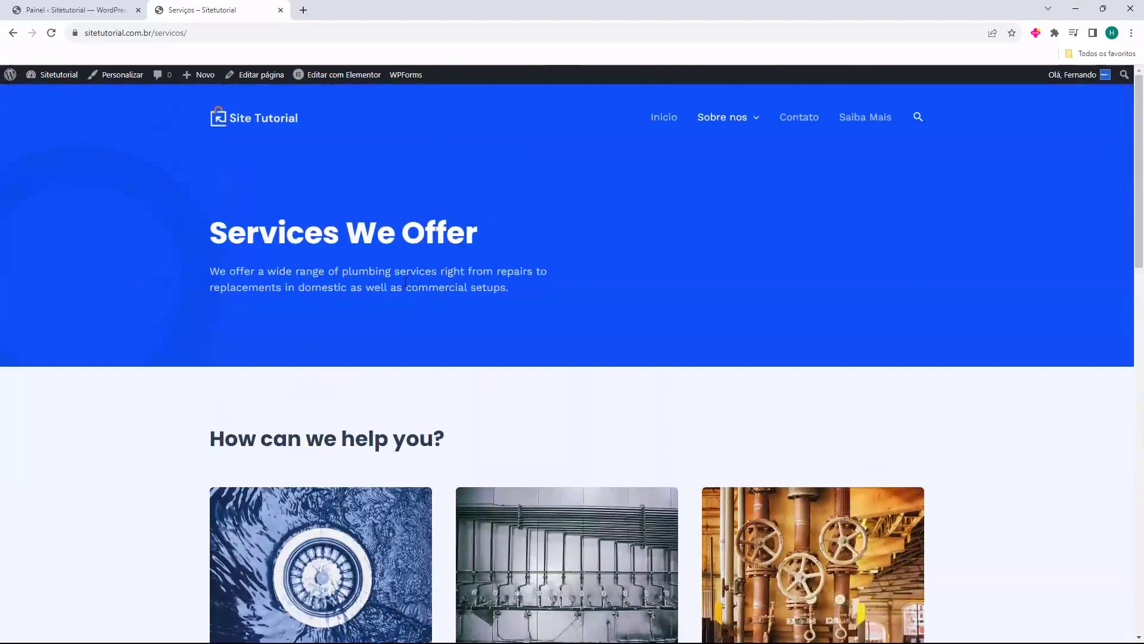
left_click(278, 133)
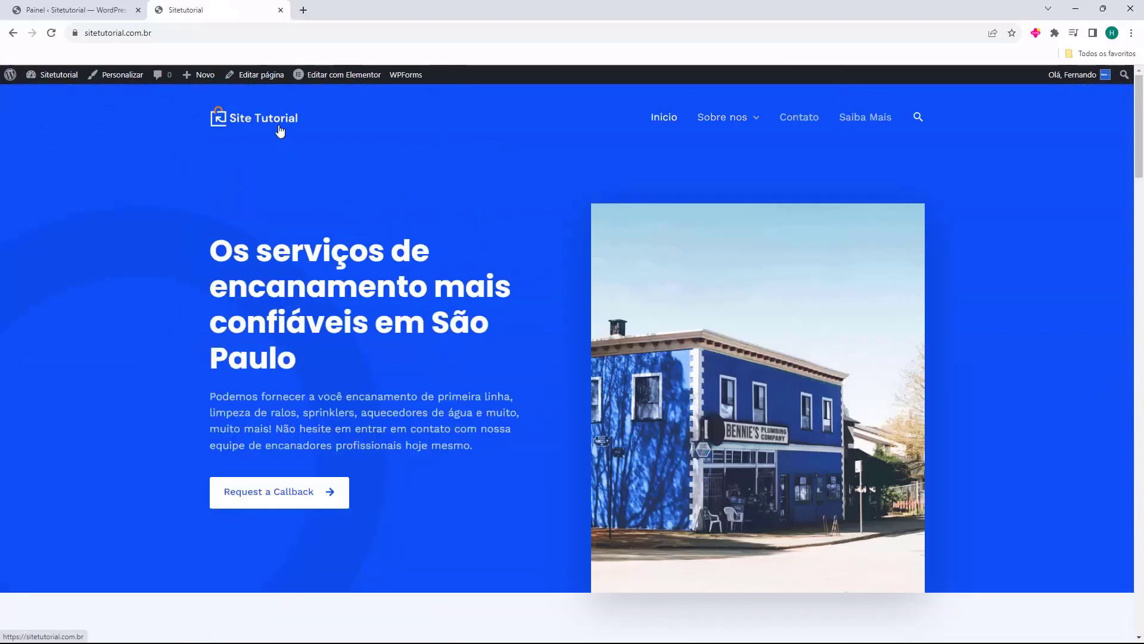
Open the live Contato page and check the Nome, E-mail and message fields of its contact form
left_click(800, 120)
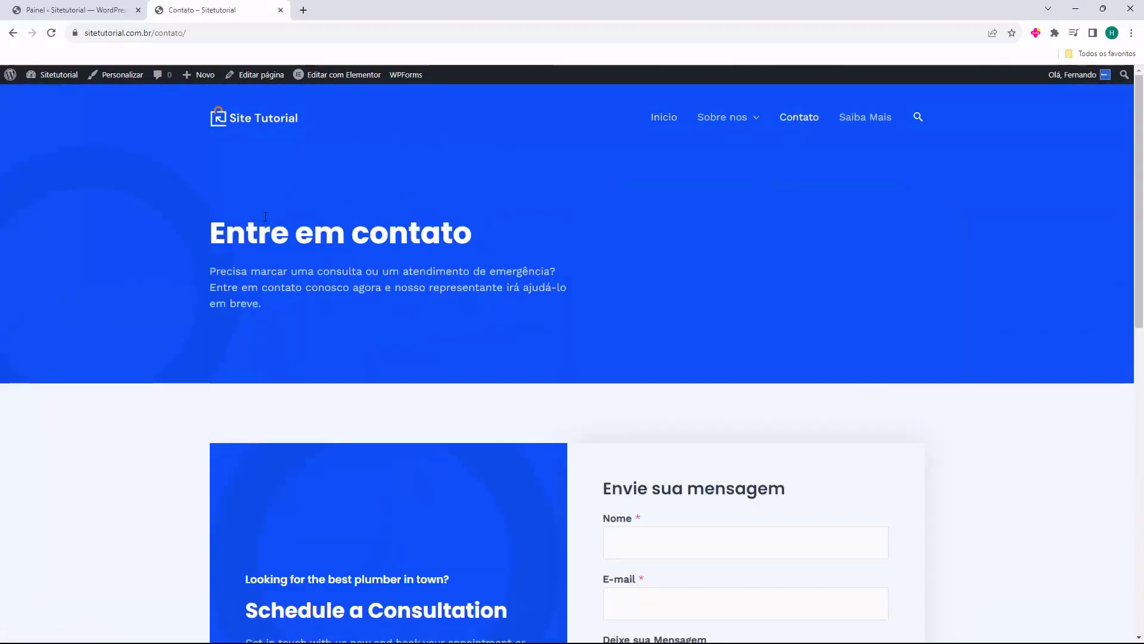
scroll(302, 272, "down", 1)
scroll(301, 267, "down", 3)
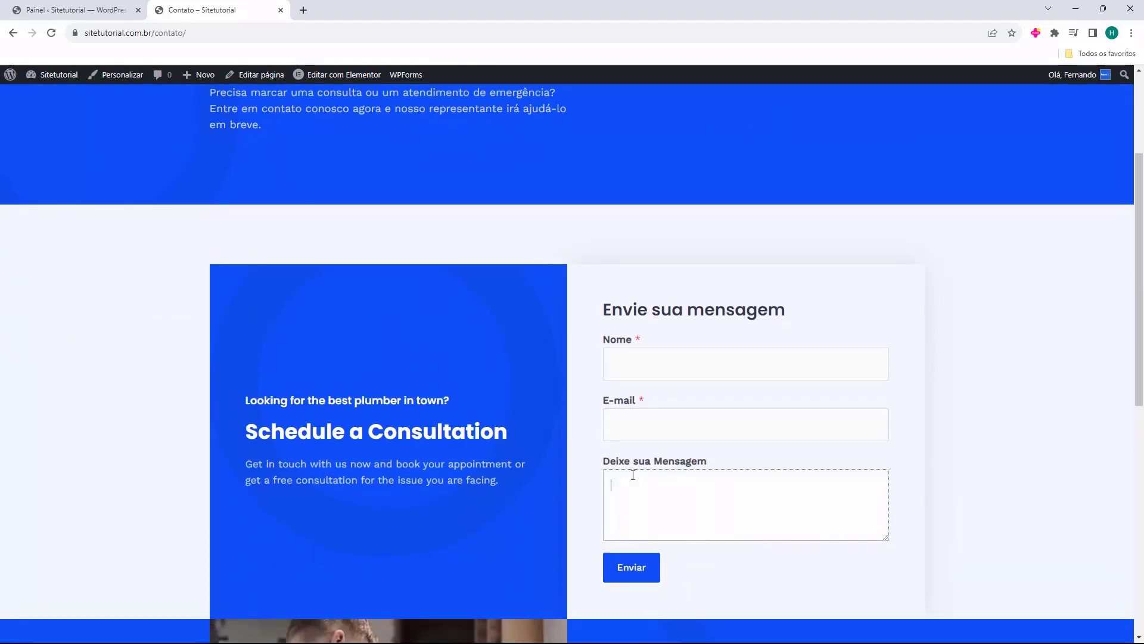
left_click(638, 415)
left_click(640, 376)
left_click(639, 415)
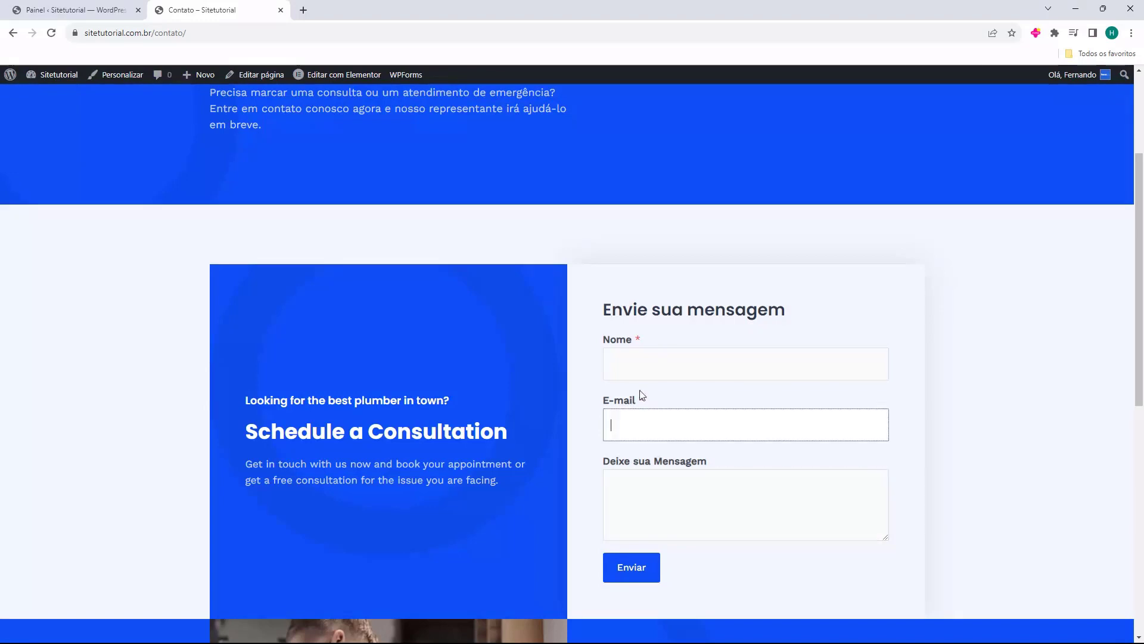
left_click(623, 377)
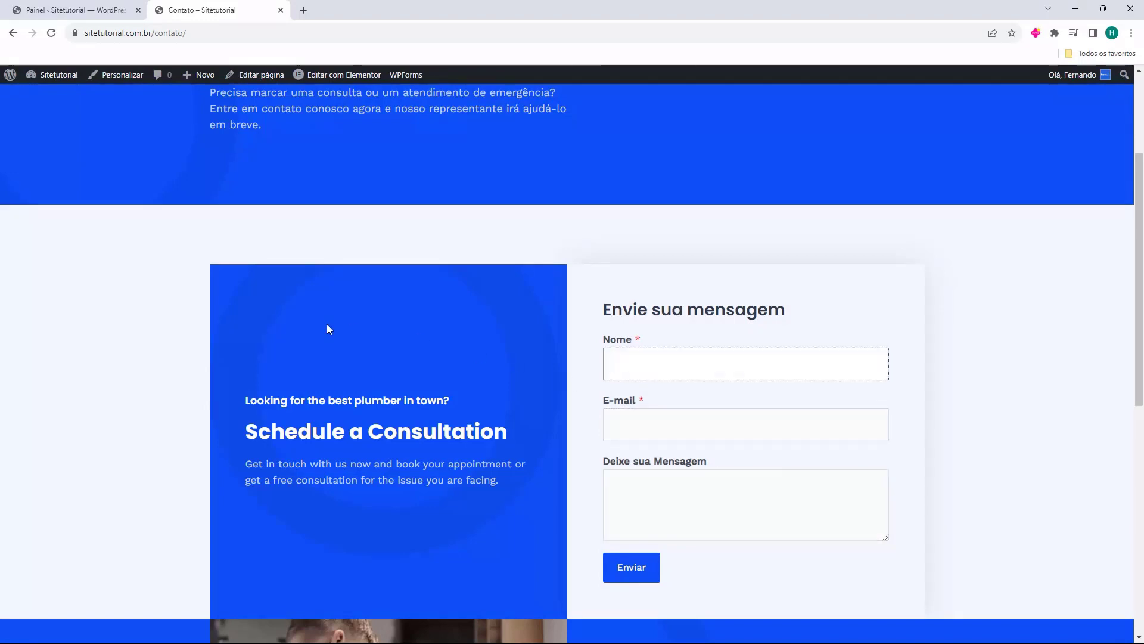